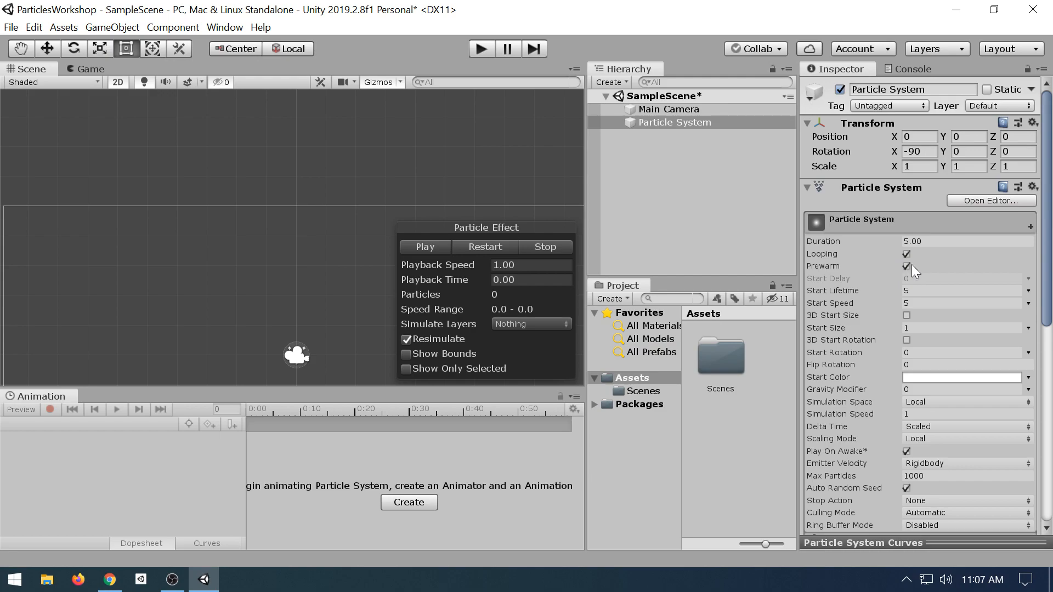
- Turn off Prewarm on the particle system and run the scene, watching the emission in the Scene view
left_click(905, 266)
left_click(485, 53)
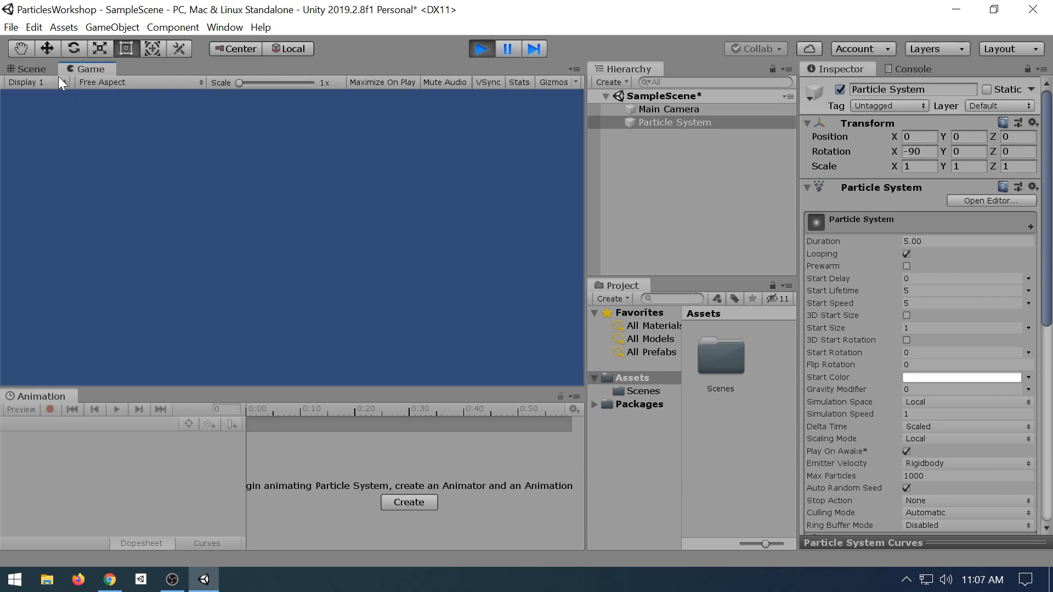
left_click(33, 69)
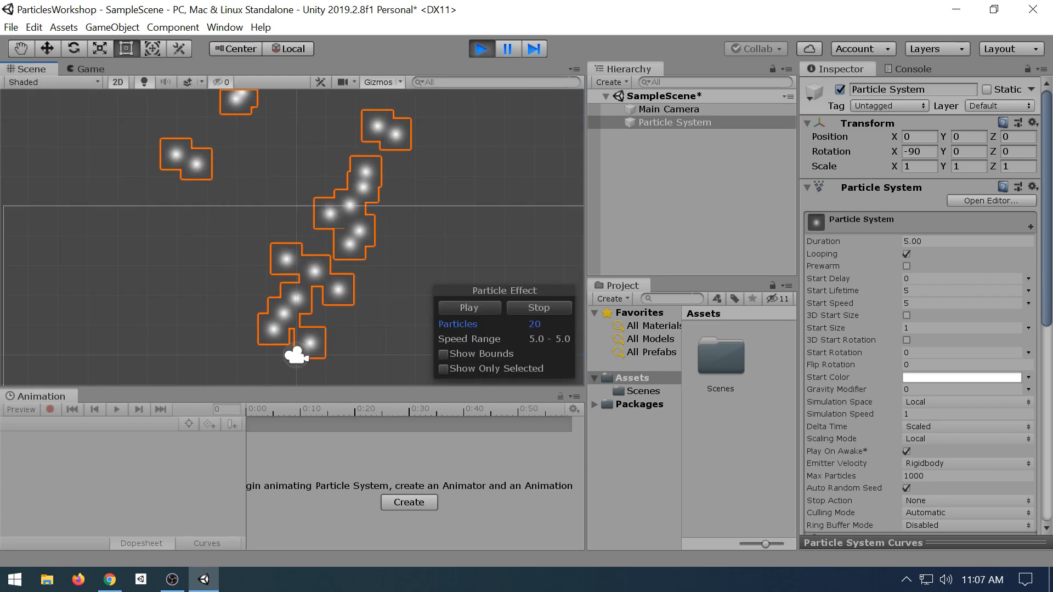
- Set the particle system's Start Lifetime to 1 and its Start Speed to 9
left_click(922, 294)
type("1")
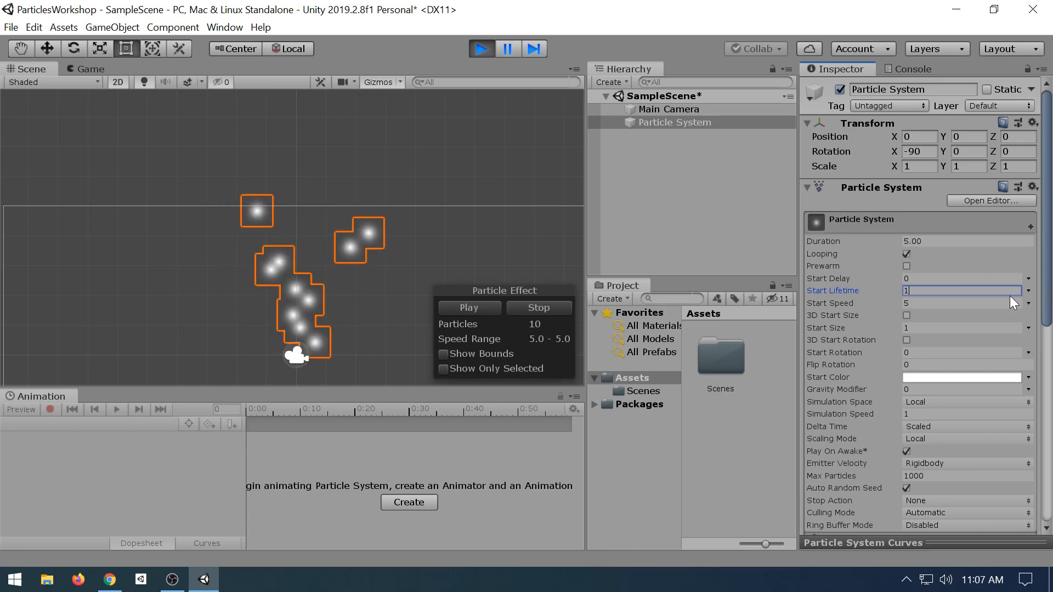
key("Tab")
type("9")
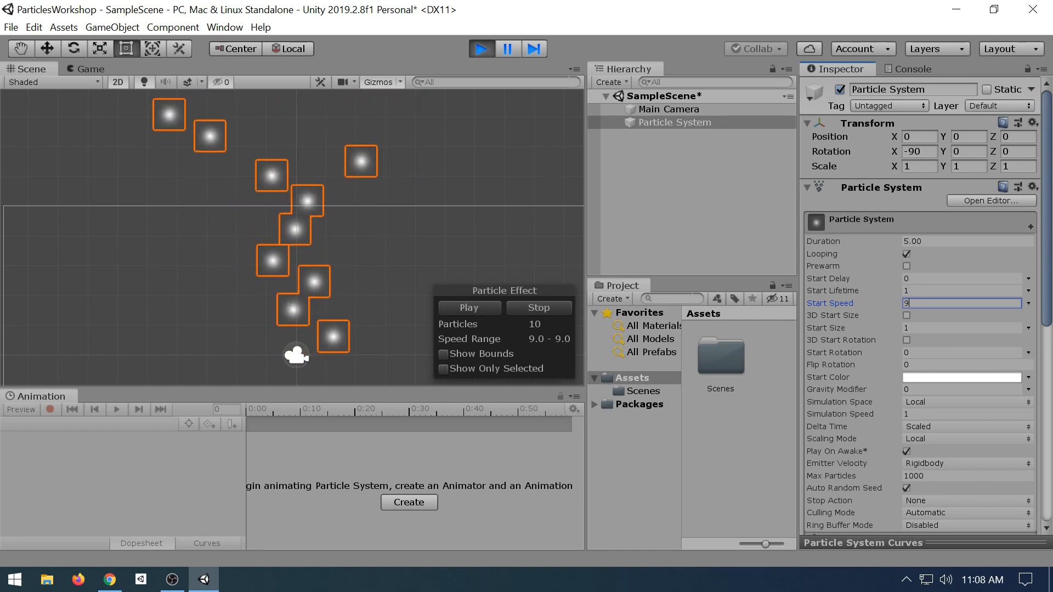
- Switch 3D Start Size on and off again, and try a uniform Start Size of 2 before restoring it to 1
left_click(907, 316)
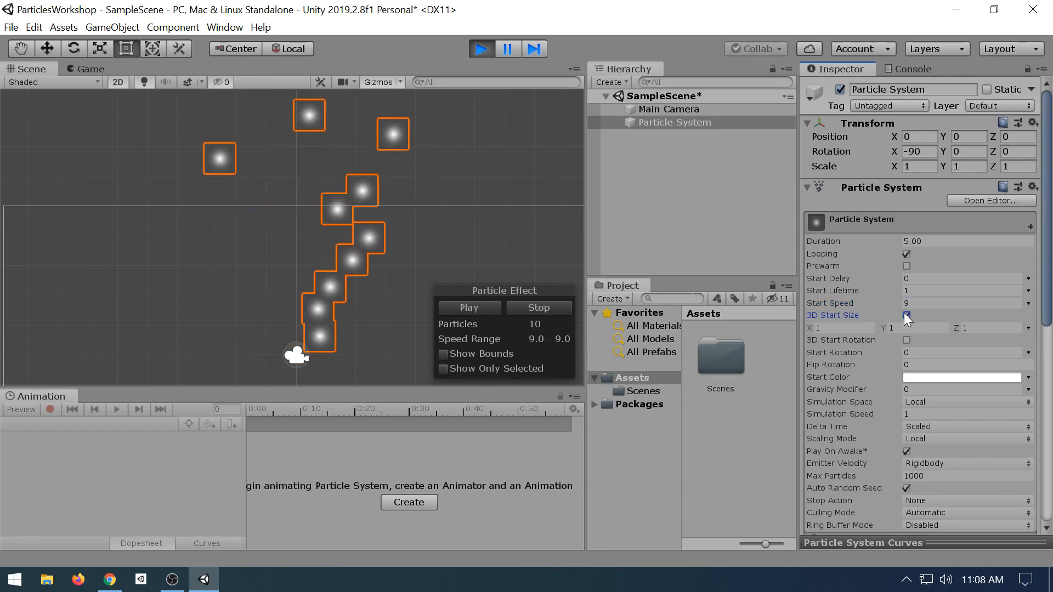
left_click(906, 316)
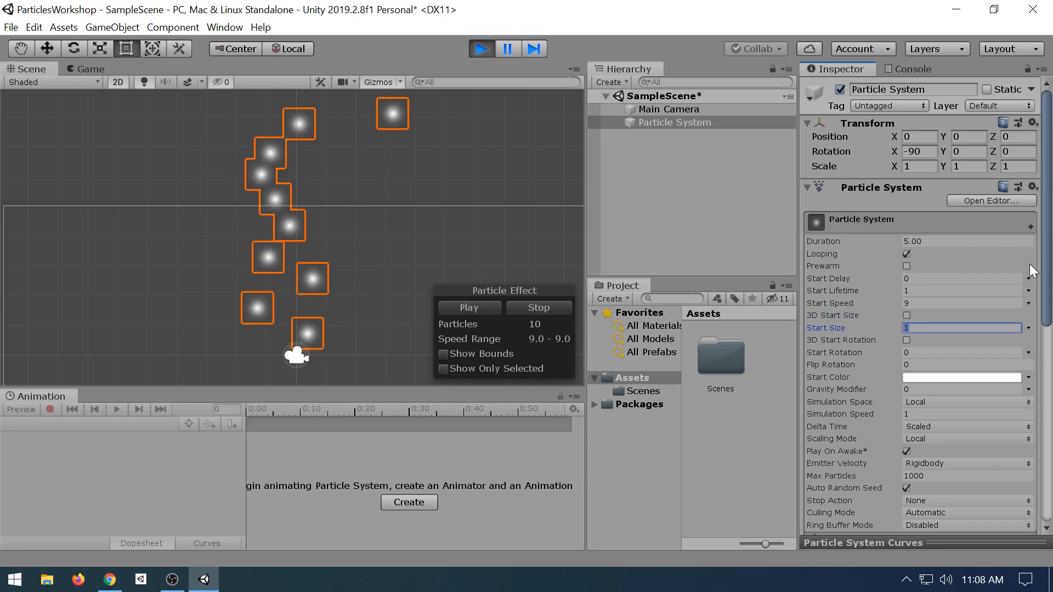
type("2")
key("BackSpace")
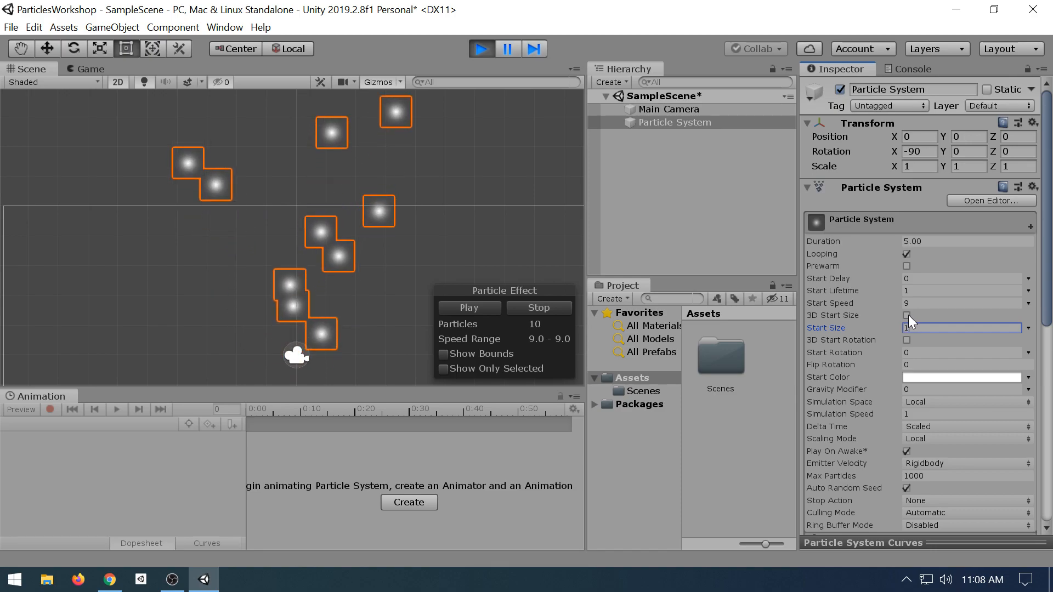
- Enable 3D Start Size, try an X size of 4 to stretch the particles, and restore it to 1
left_click(907, 315)
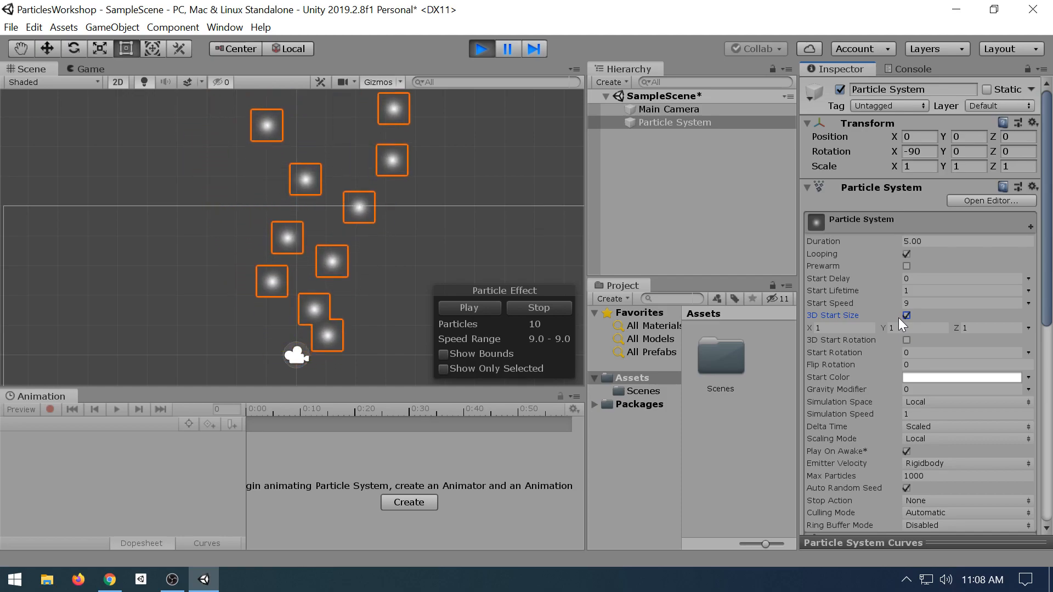
left_click(844, 328)
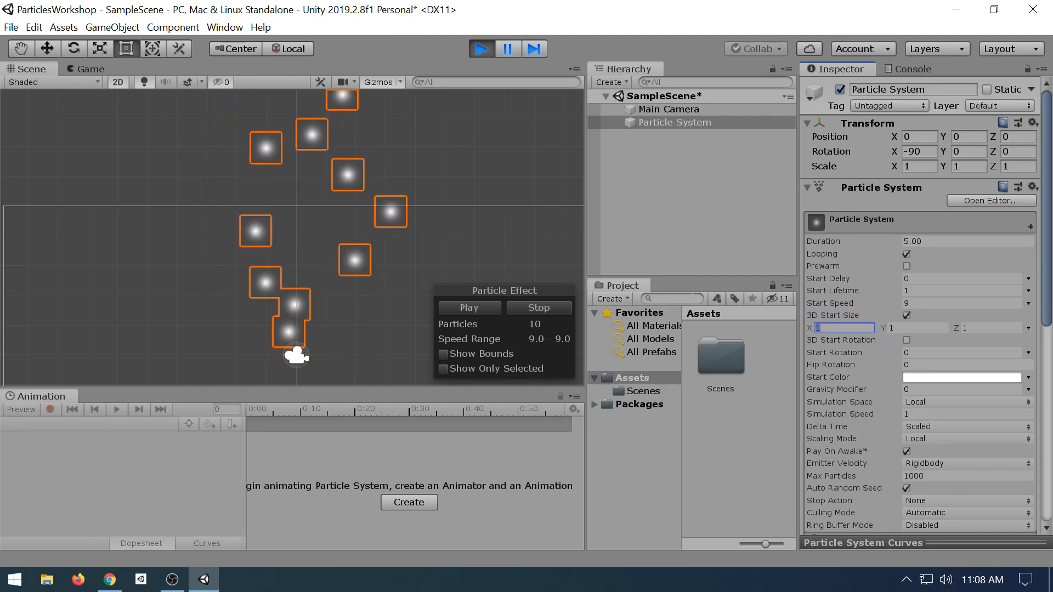
type("4")
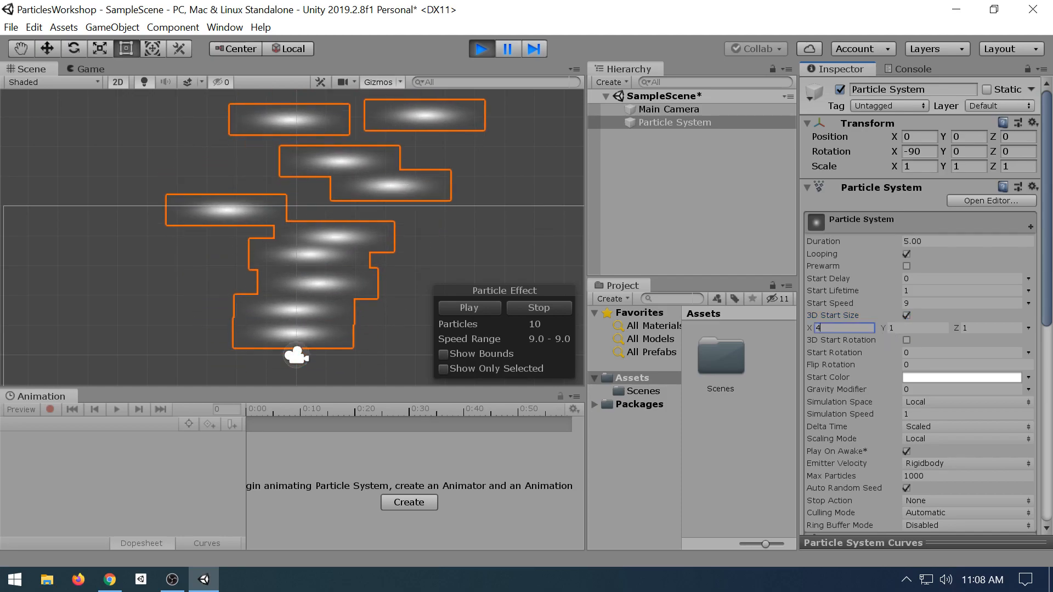
key("BackSpace")
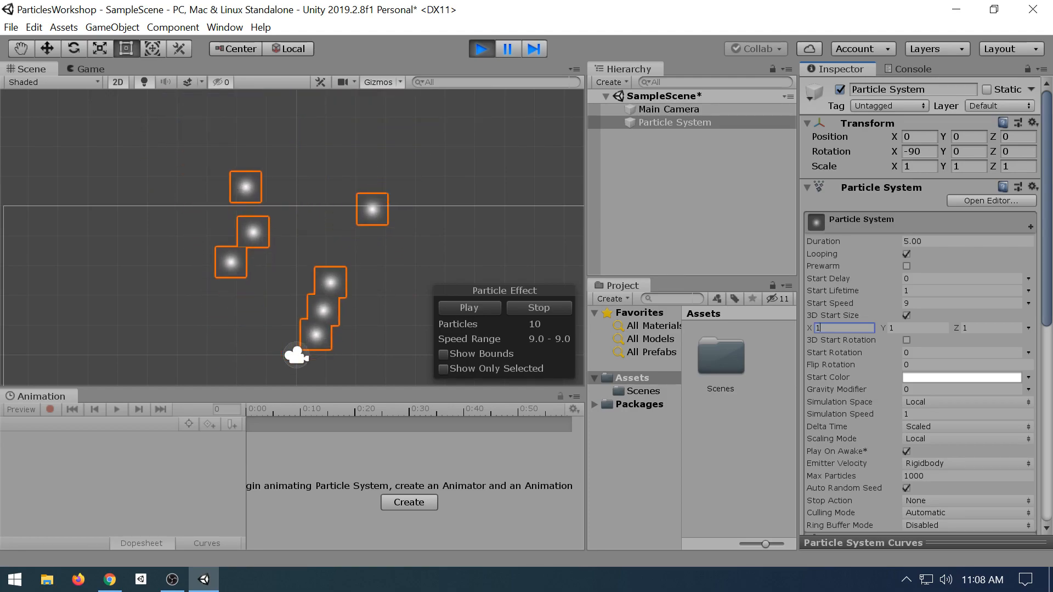
- Set the particles' Start Color to pure red, FF0000, and close the colour picker
left_click(925, 377)
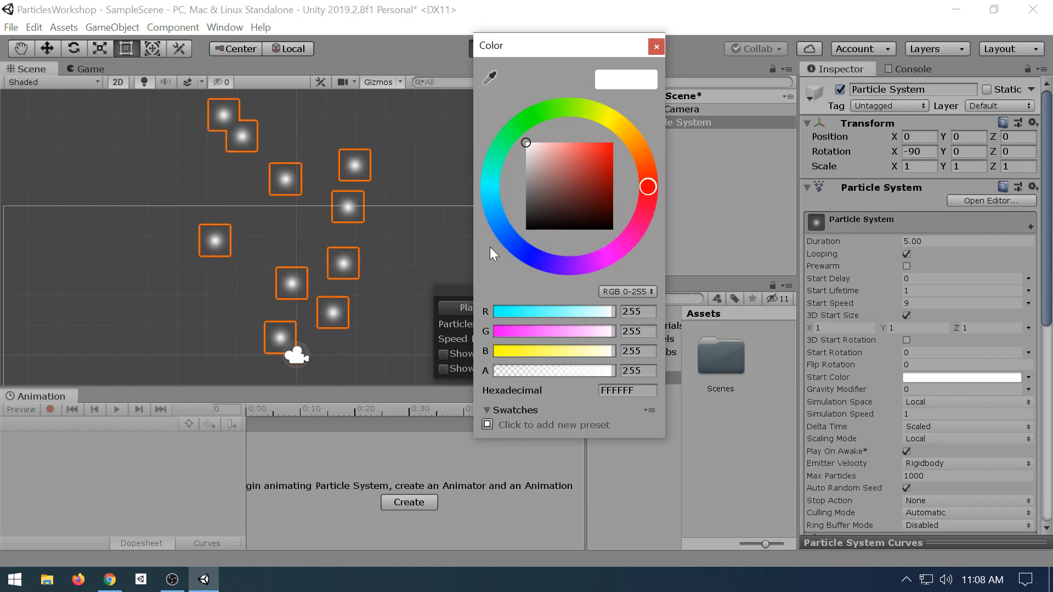
left_click_drag(567, 193, 699, 24)
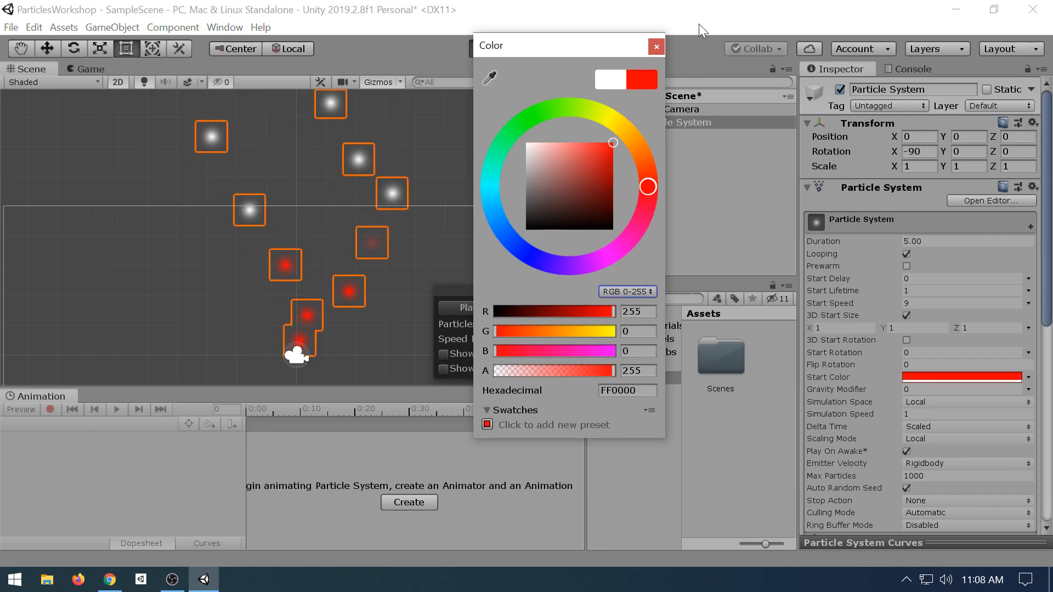
left_click(655, 46)
- Try moving the emitter up and left with the Move tool in Local simulation space, and undo the move
scroll(899, 323, "down", 4)
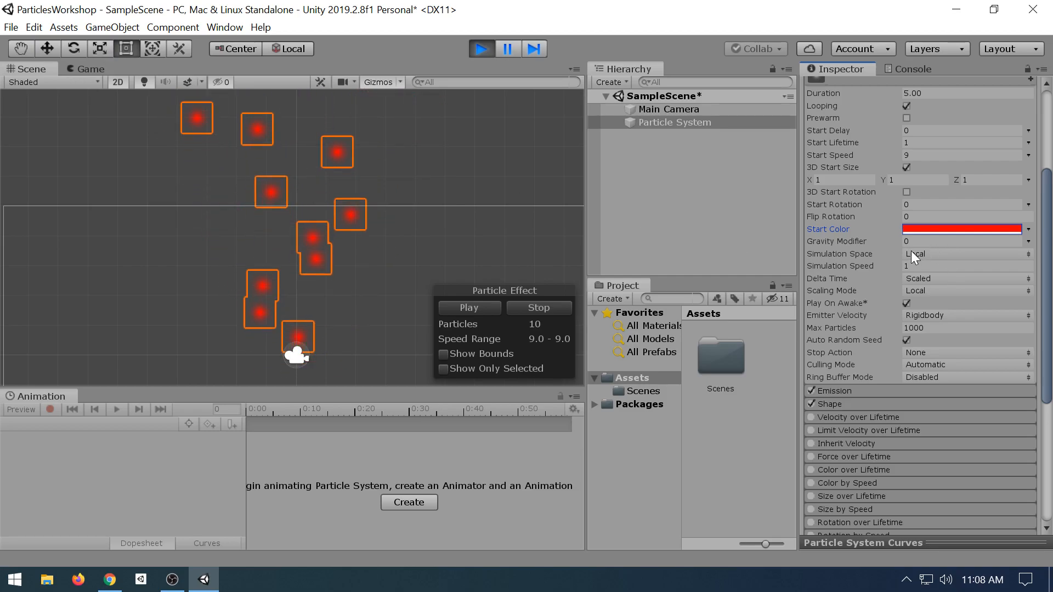
left_click(44, 47)
left_click_drag(306, 347, 226, 299)
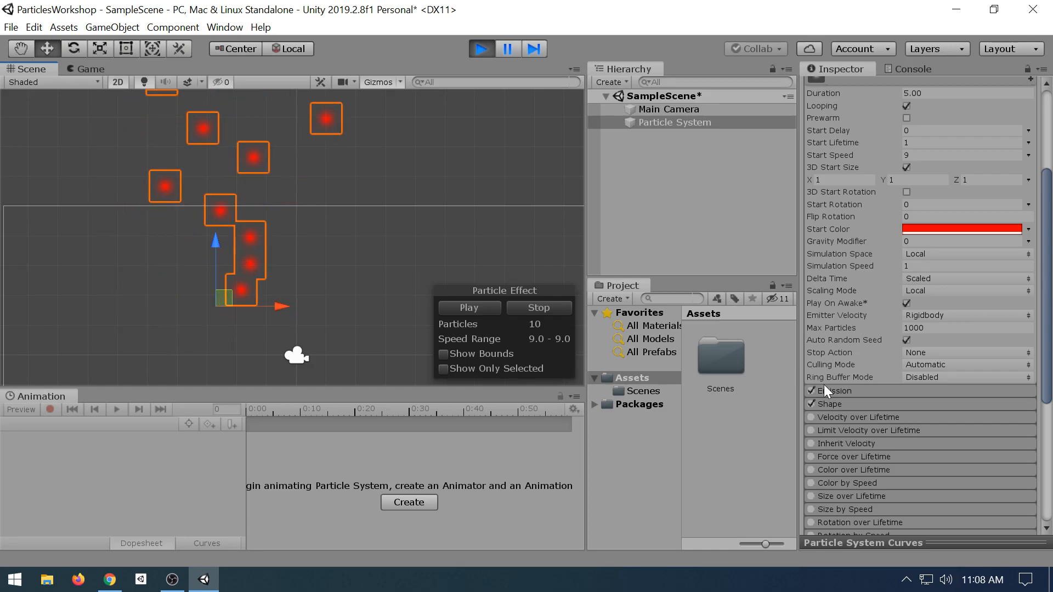
key("ctrl+z")
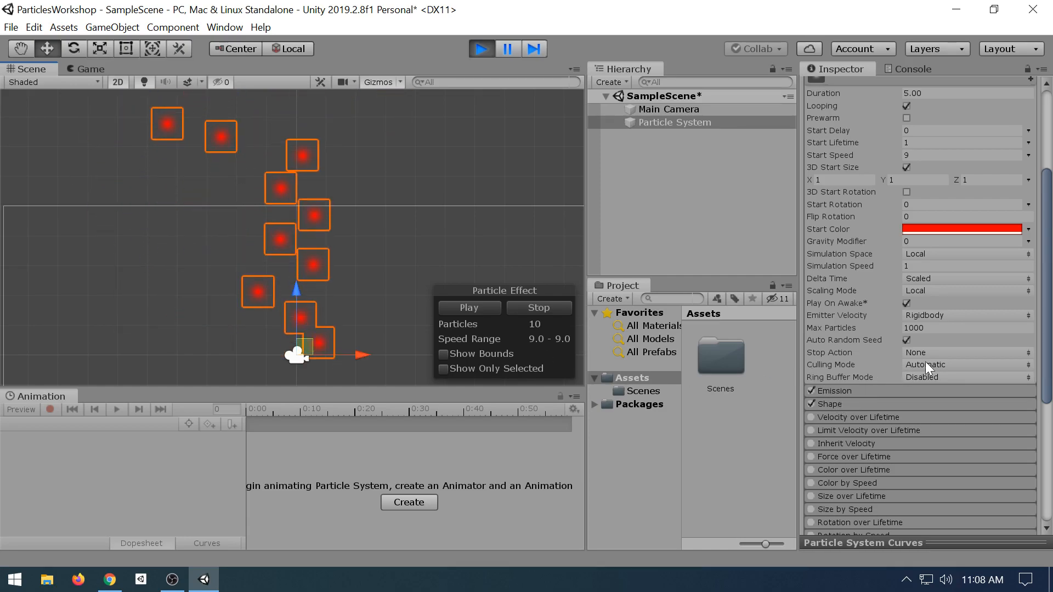
- Set Simulation Space to World and move the emitter a short way left of the camera to test it
left_click(971, 254)
left_click(958, 288)
left_click_drag(307, 347, 252, 331)
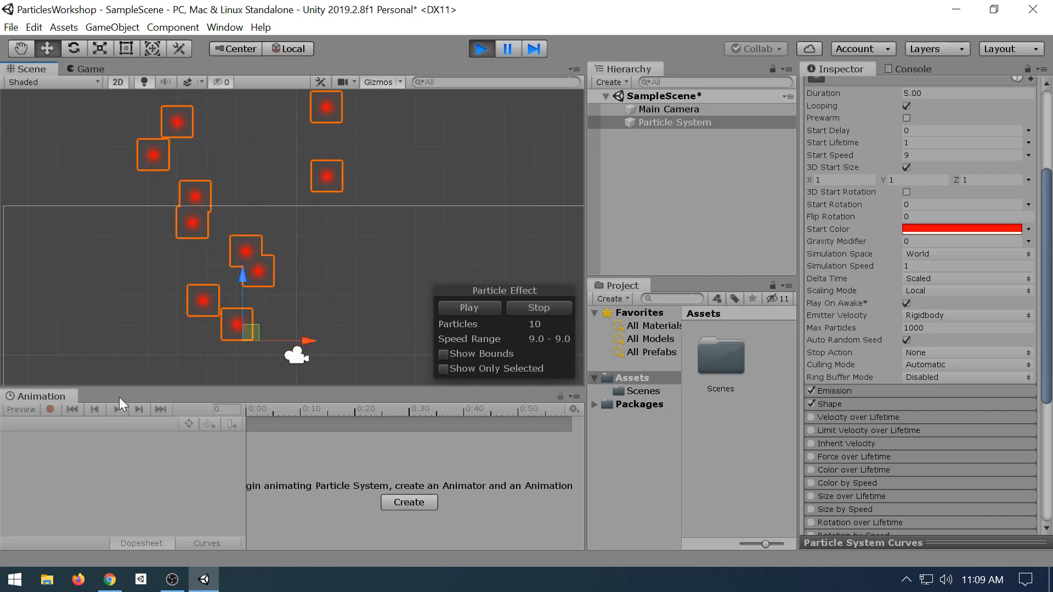
- Close the Animation window to enlarge the Scene view, and move the emitter to the right of the camera
right_click(75, 397)
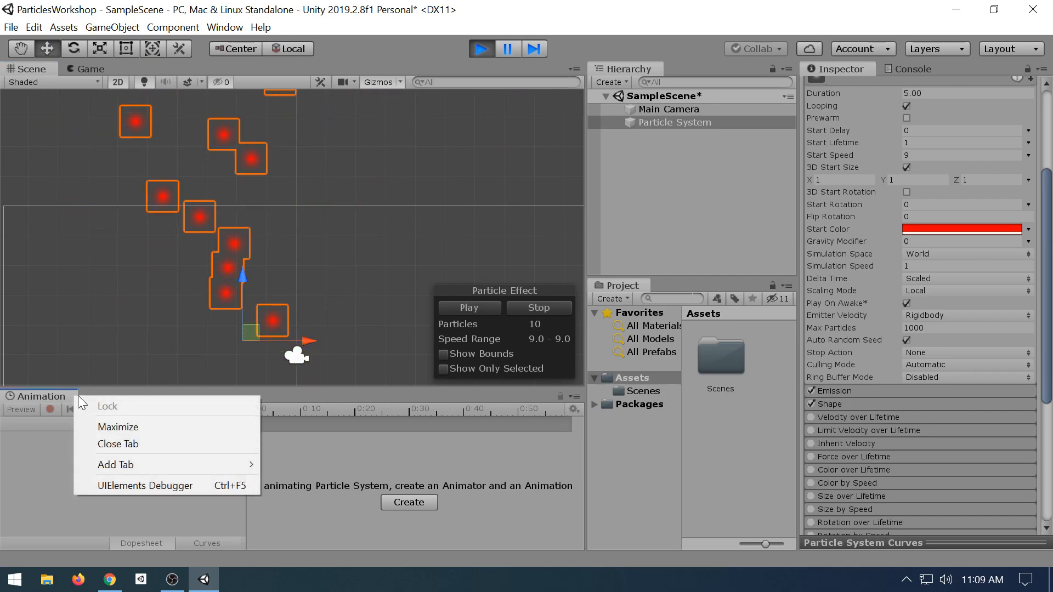
left_click(126, 448)
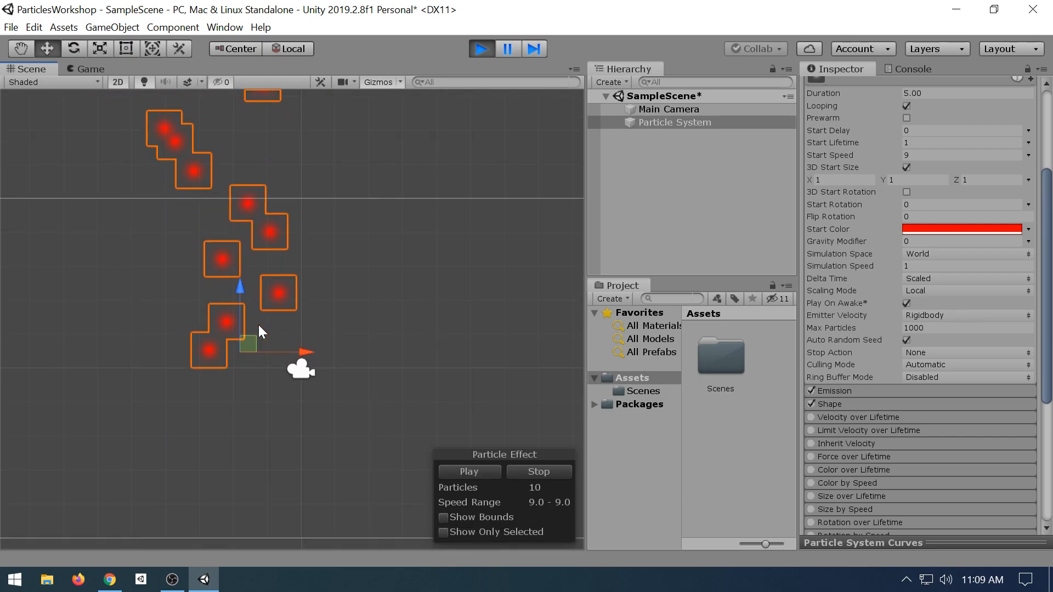
left_click_drag(249, 340, 424, 382)
- Try the Custom option for Simulation Space and return the setting to World
left_click(965, 253)
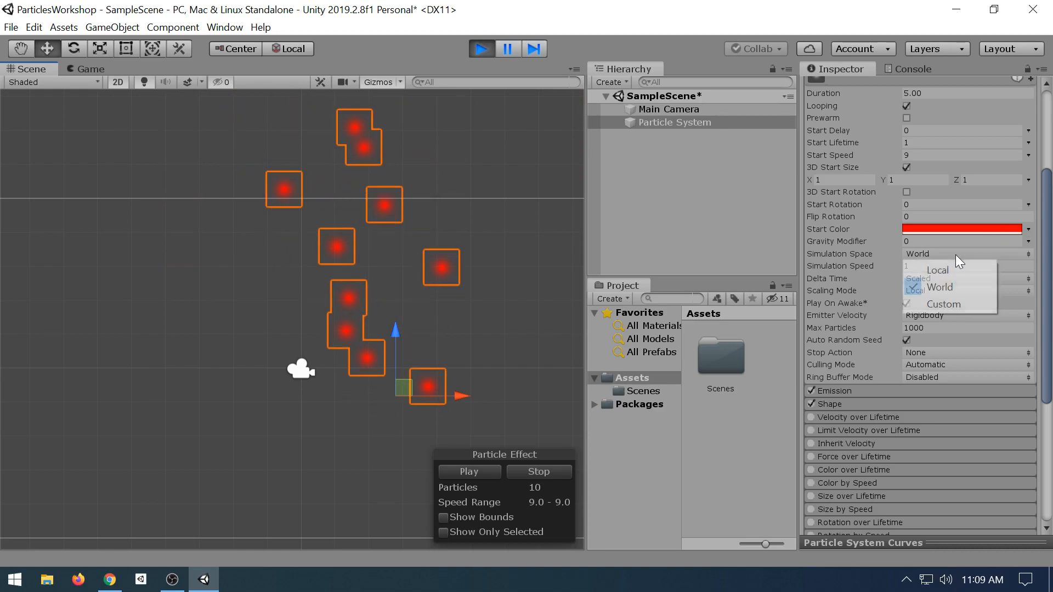
left_click(952, 298)
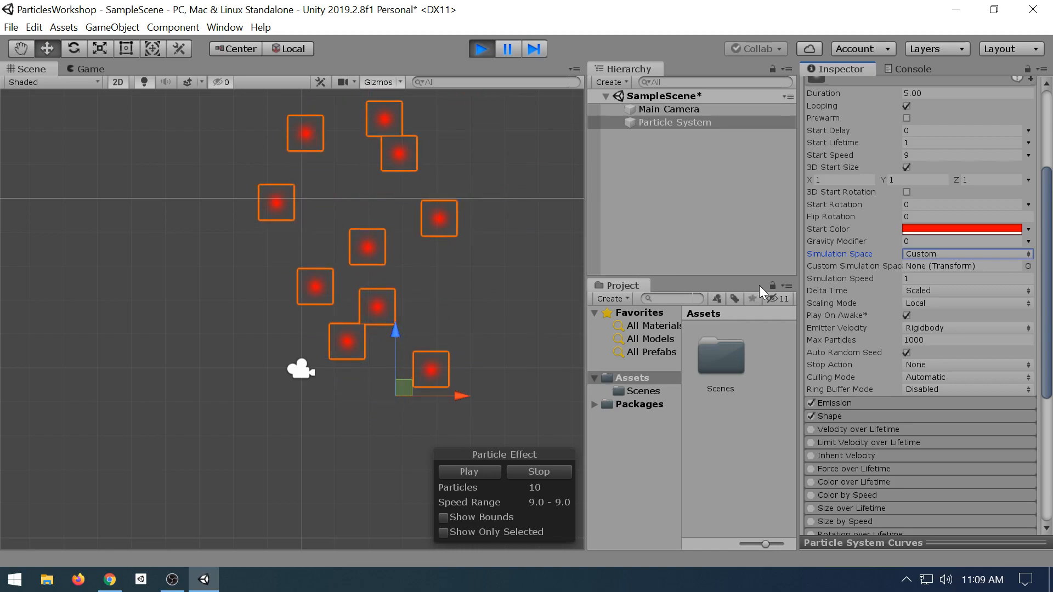
left_click(920, 254)
left_click(936, 286)
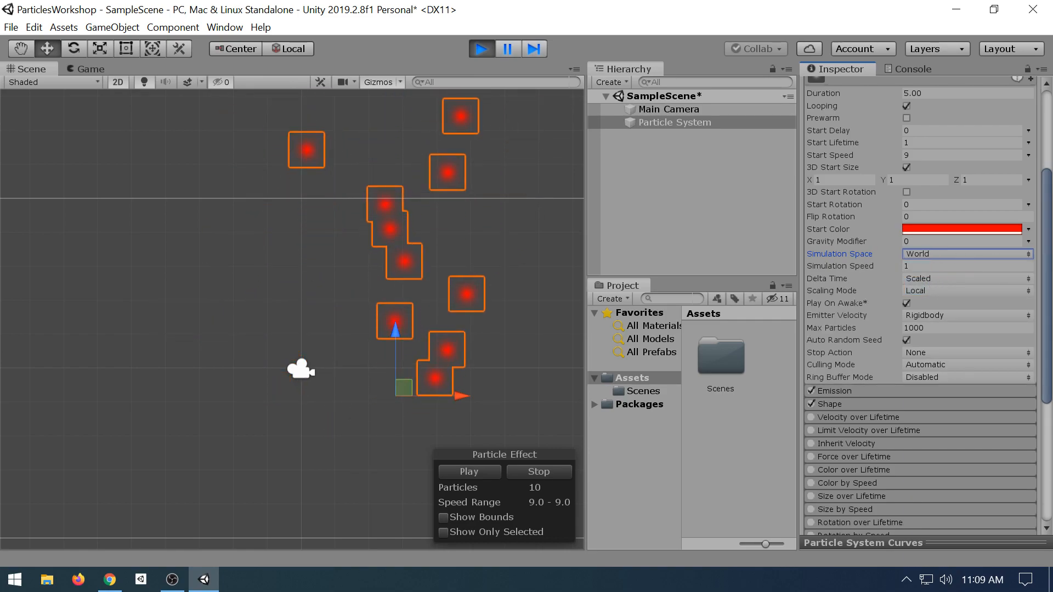
- Try a Simulation Speed of 2 on the running particle system and restore it to 1
key("Tab")
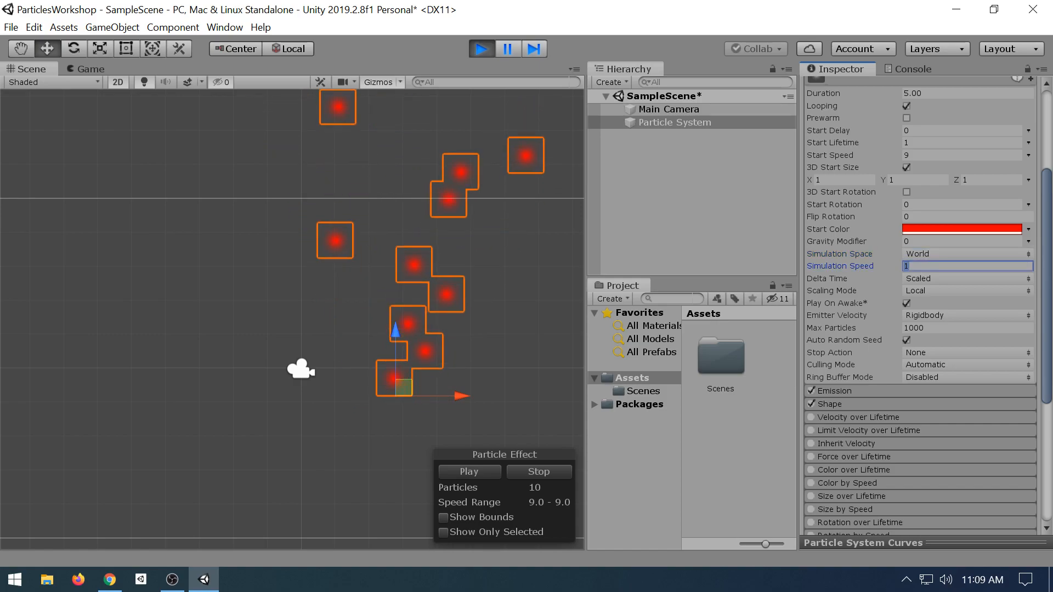
type("2")
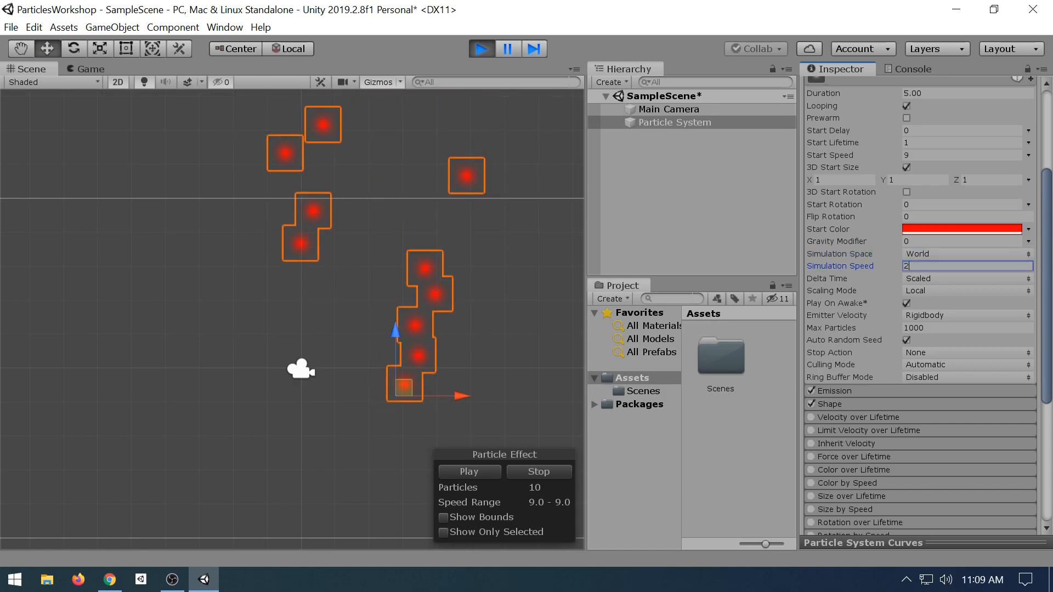
type("1")
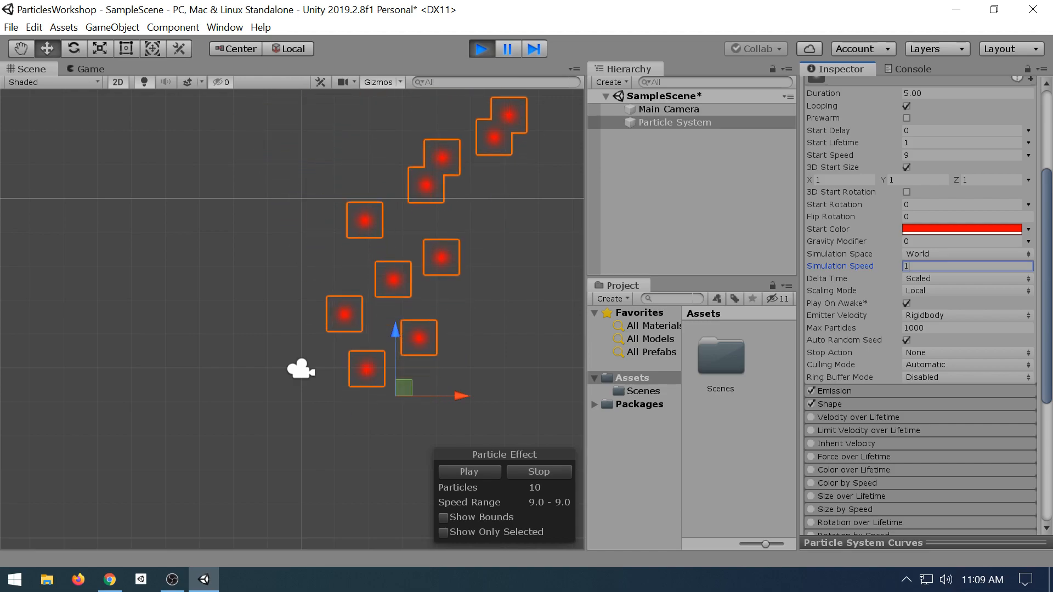
- Review the available options for Delta Time and Scaling Mode without changing either setting
left_click(931, 280)
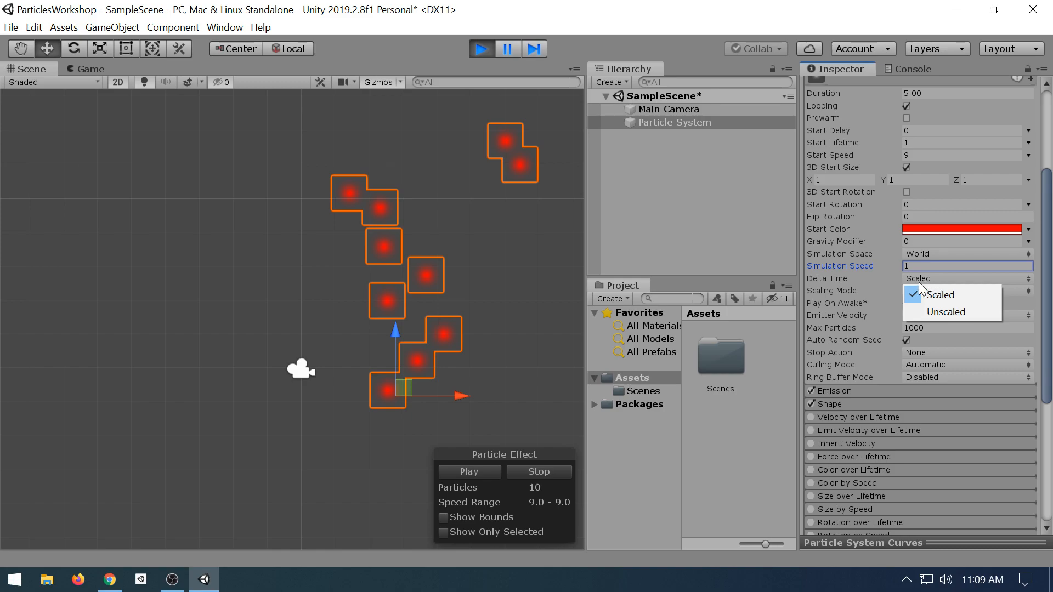
left_click(882, 288)
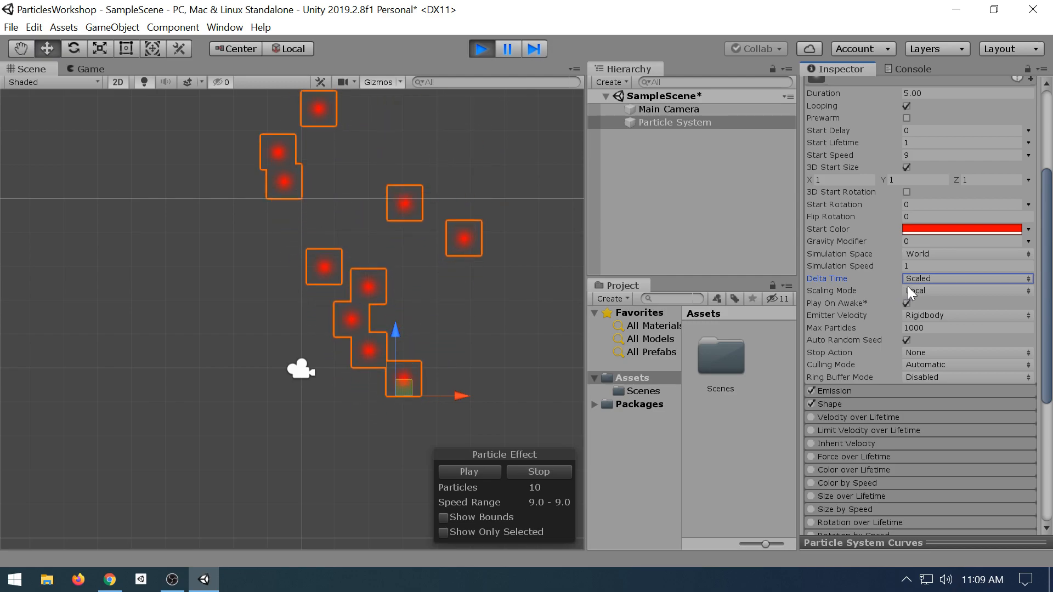
left_click(912, 288)
left_click(913, 288)
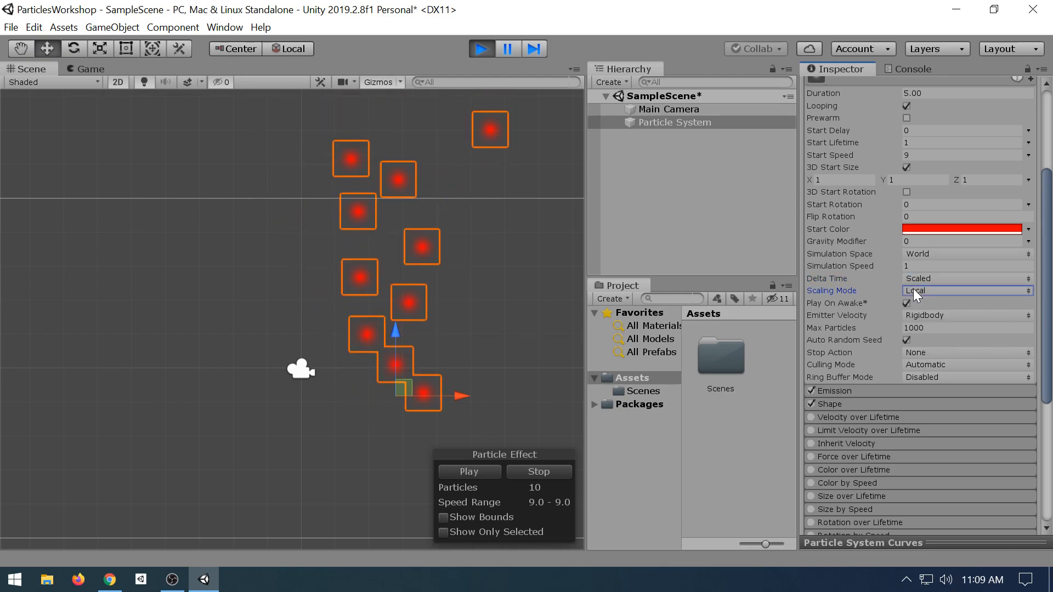
left_click(913, 288)
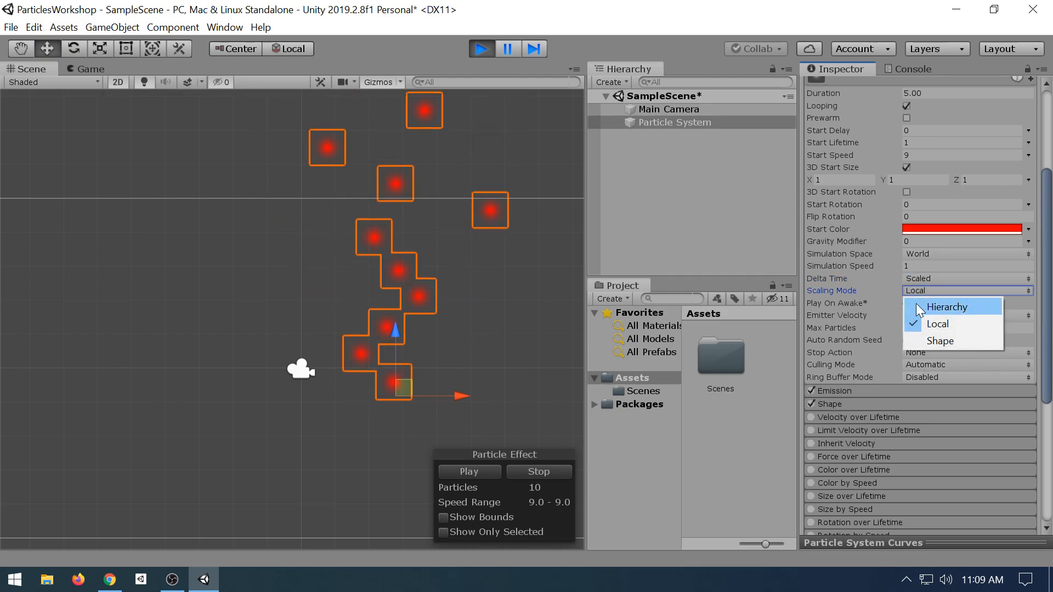
left_click(914, 290)
- Turn off Play On Awake during the run, exit Play mode, and briefly run and stop the scene again
left_click(906, 304)
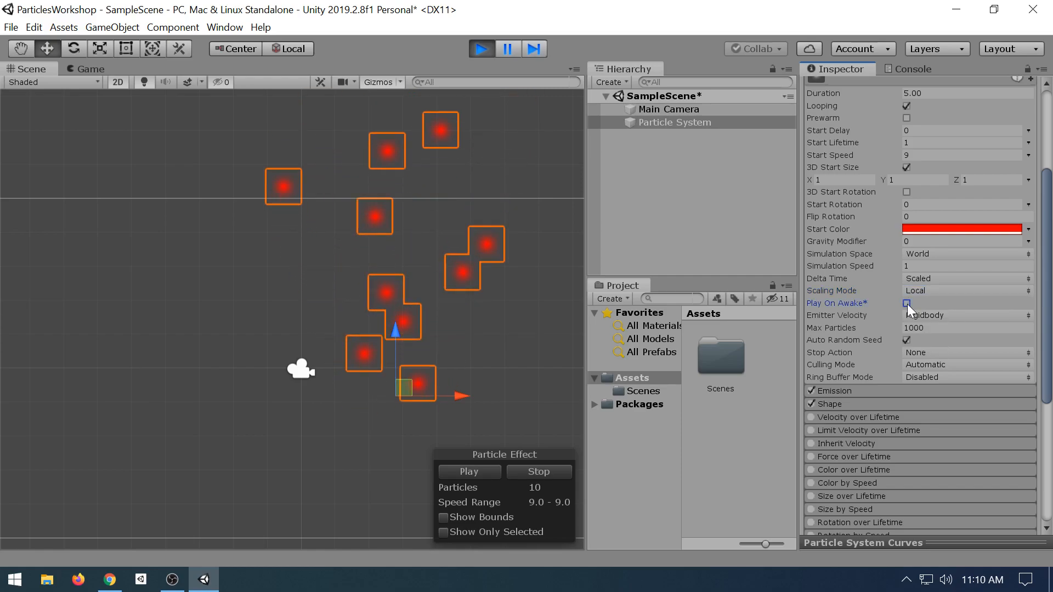
left_click(481, 48)
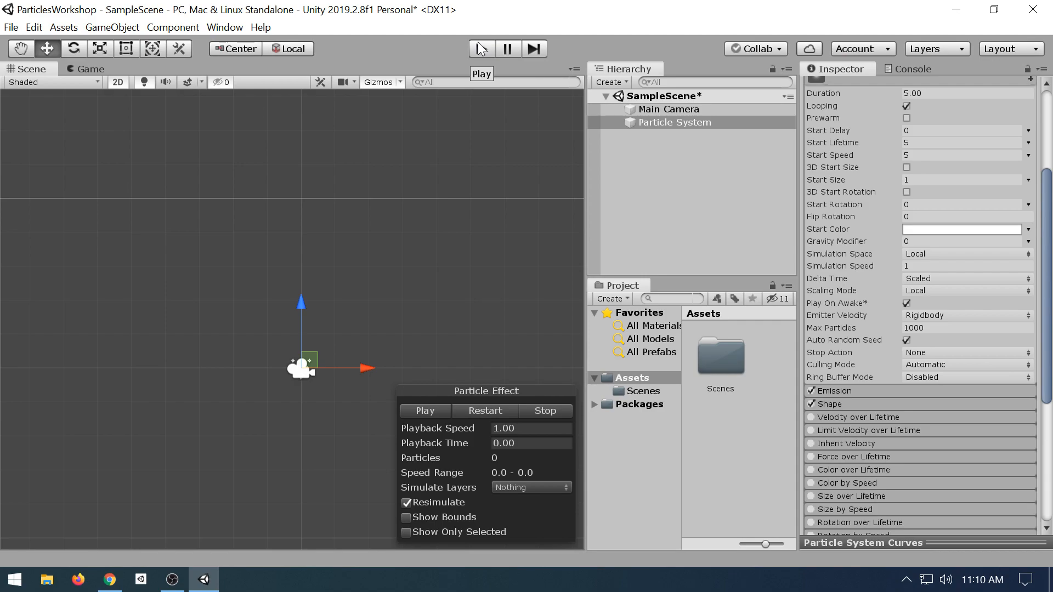
left_click(479, 43)
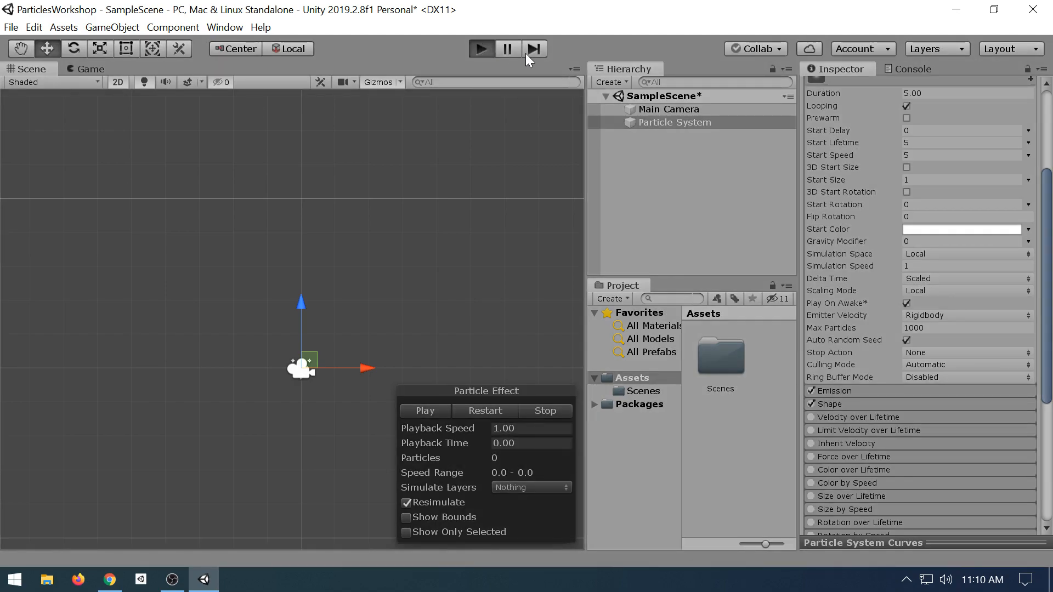
left_click(479, 49)
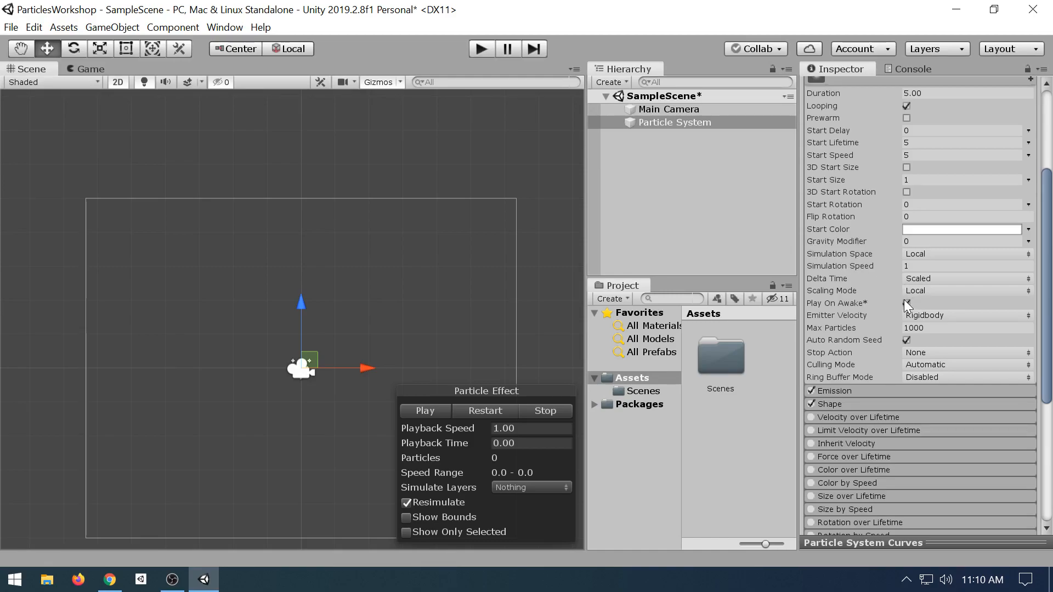
- Set the particle system's Emitter Velocity mode to Transform
left_click(939, 317)
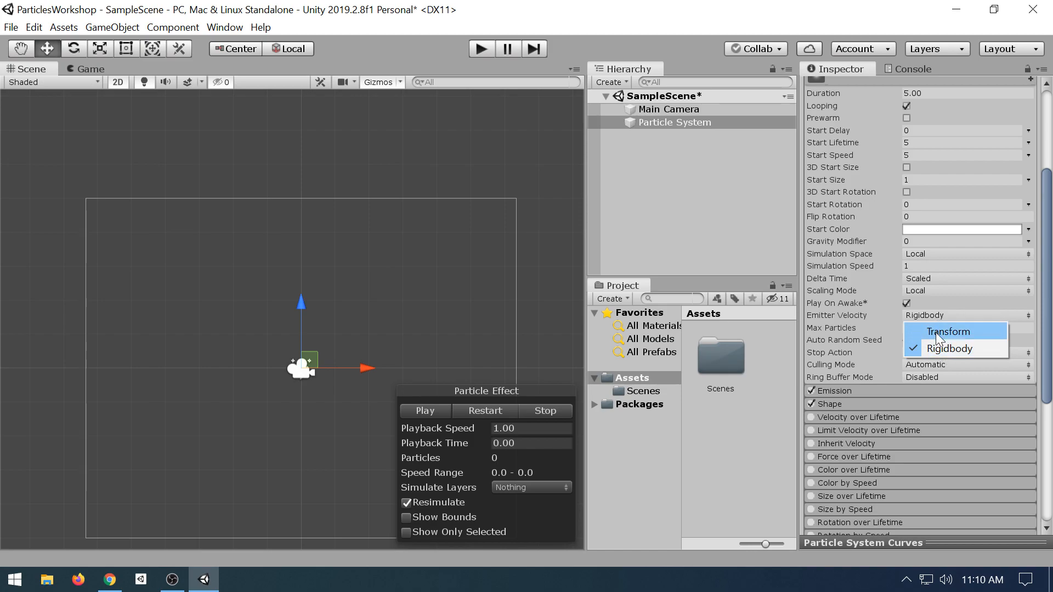
left_click(947, 332)
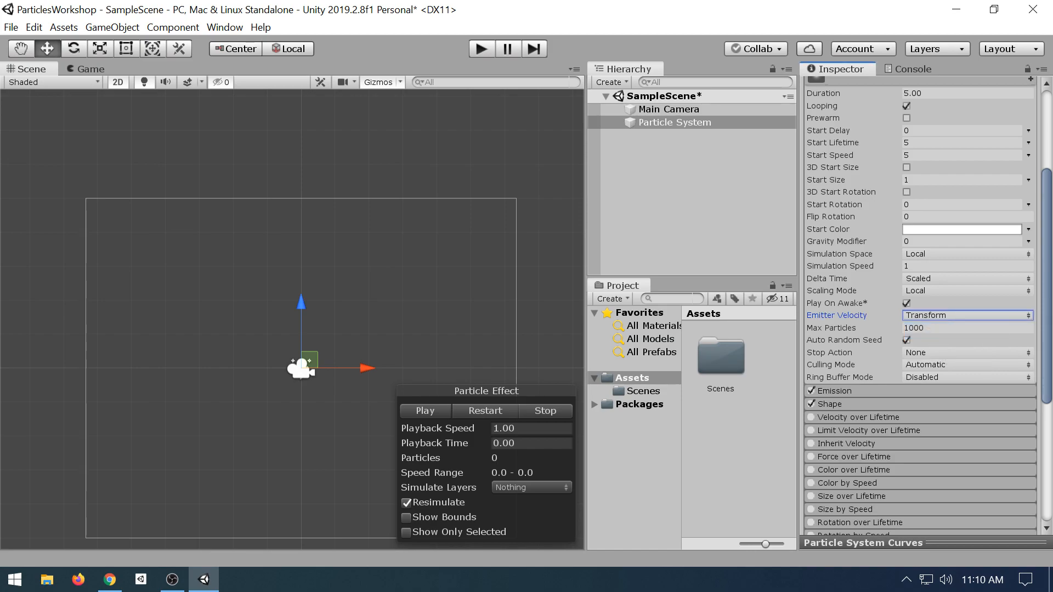
- Set the particle system's Emitter Velocity mode to Rigidbody
left_click(929, 316)
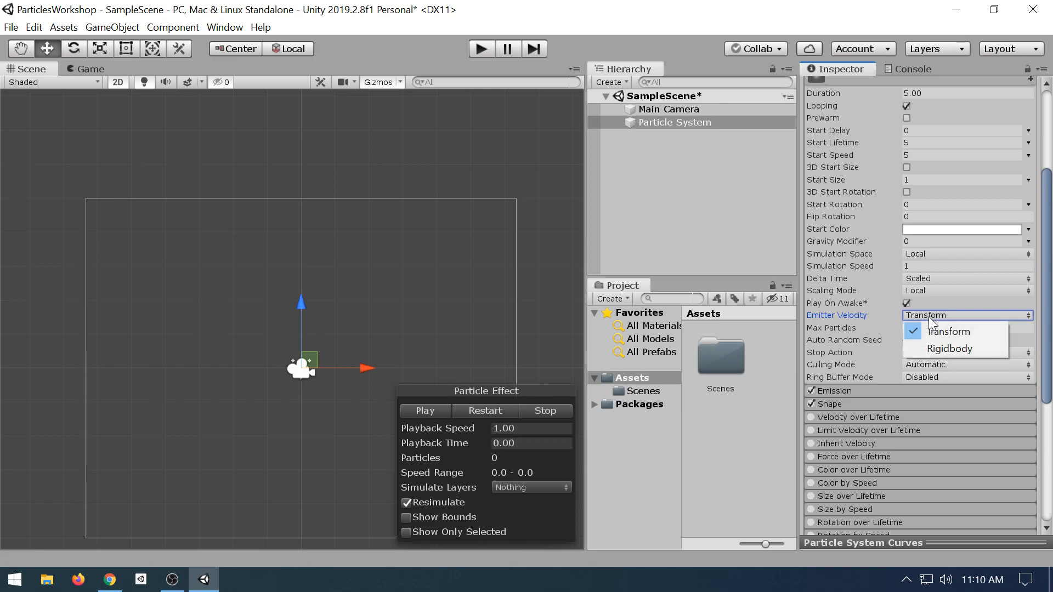
left_click(965, 348)
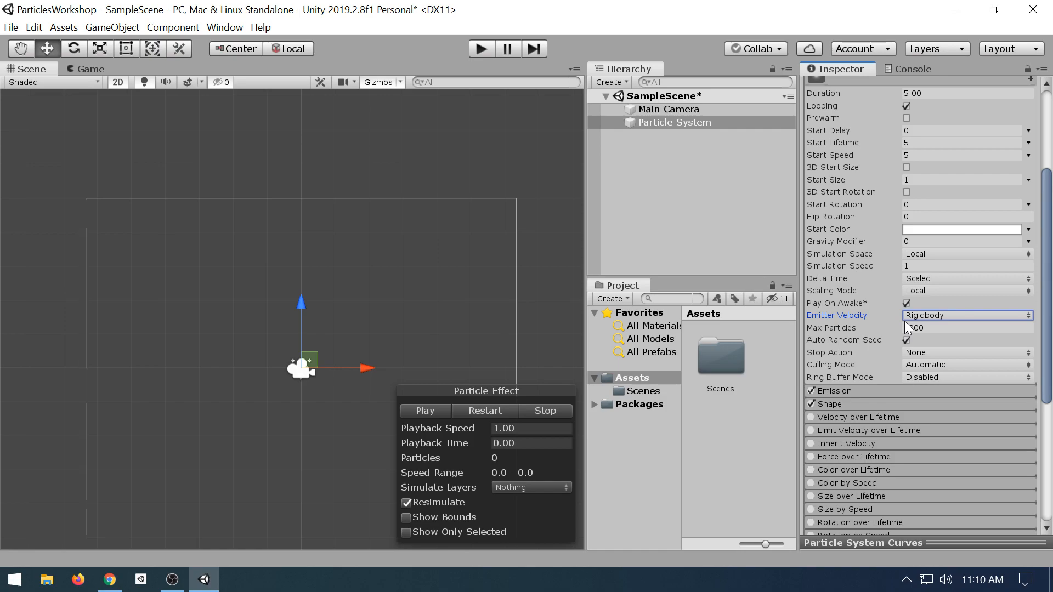
- Try the Disable Stop Action, toggle the Particle System object off and back on, and restore Stop Action to None
left_click(917, 354)
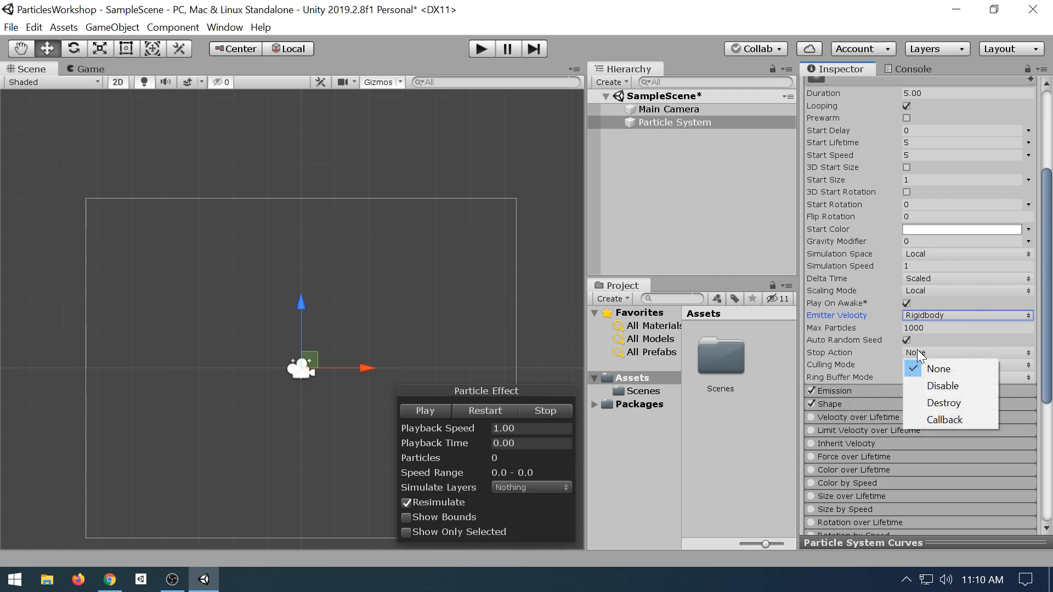
left_click(958, 385)
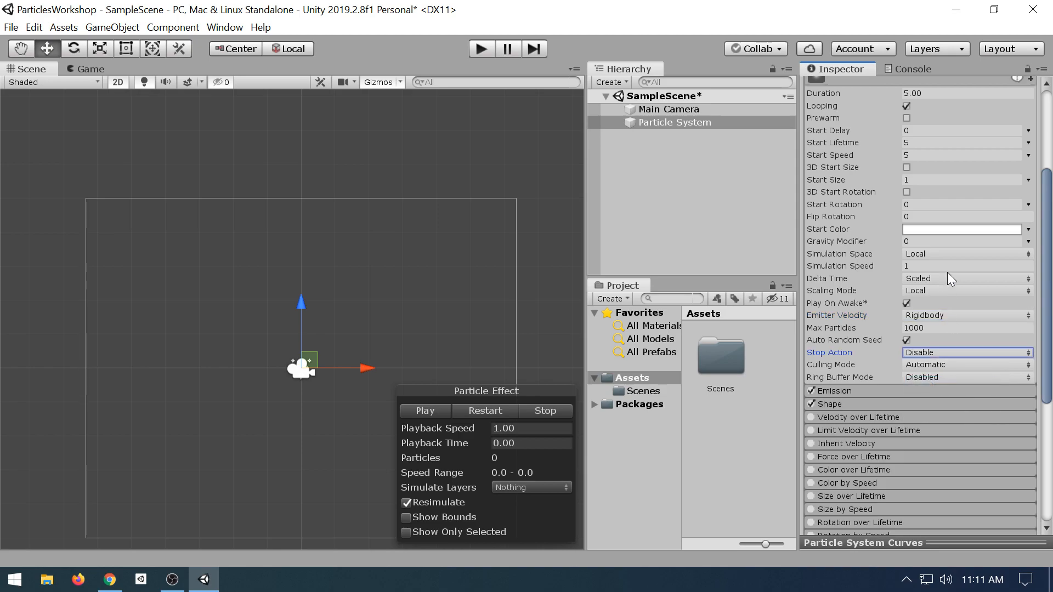
scroll(946, 278, "up", 5)
left_click(839, 91)
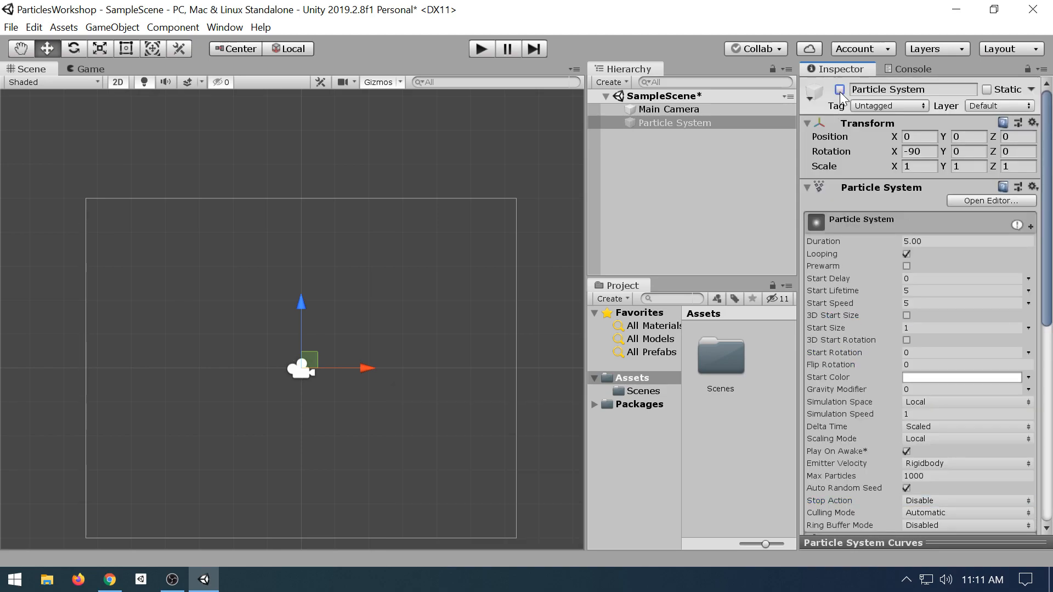
left_click(839, 91)
scroll(958, 278, "down", 5)
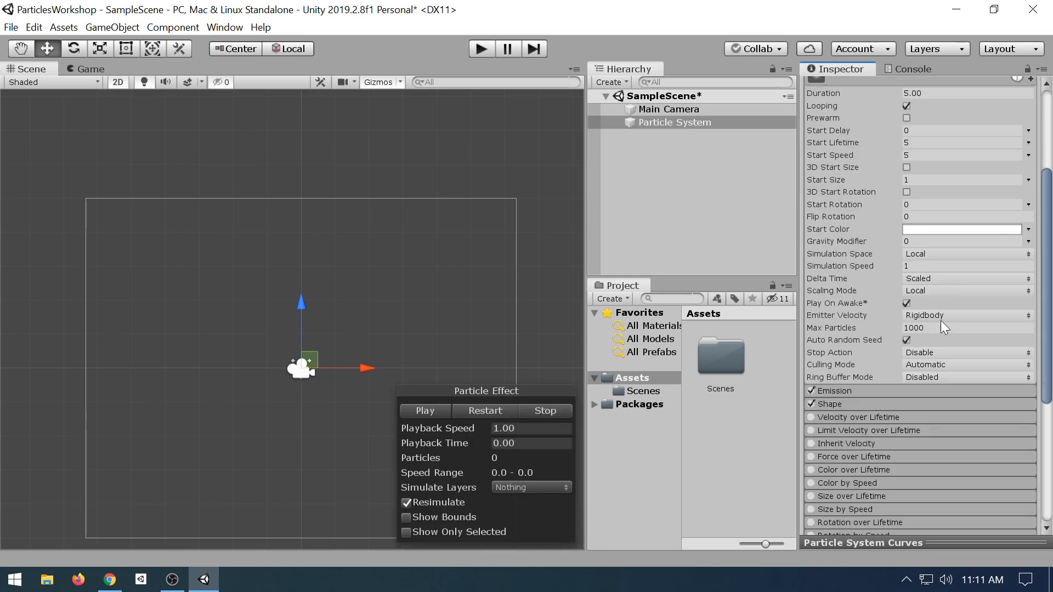
left_click(935, 353)
left_click(938, 369)
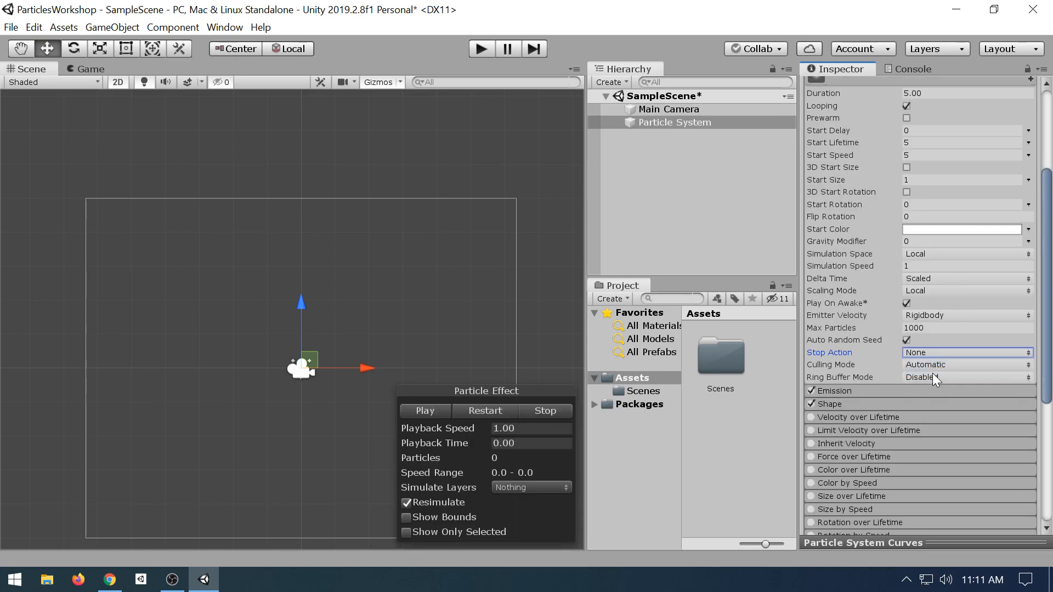
- Review the available options for Stop Action, Culling Mode and Ring Buffer Mode without changing any of them
left_click(934, 354)
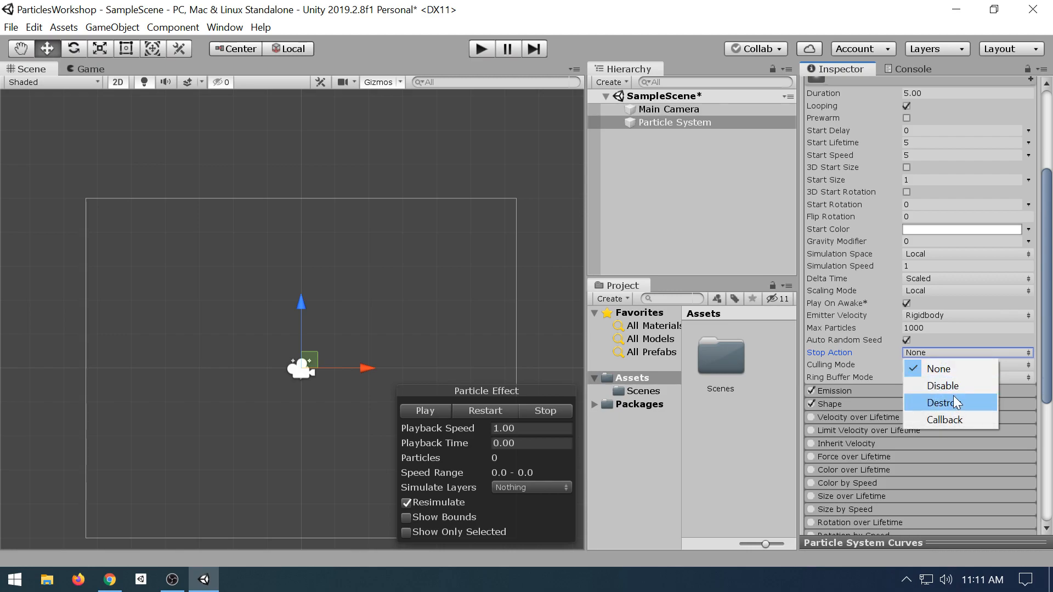
left_click(1020, 355)
left_click(1008, 366)
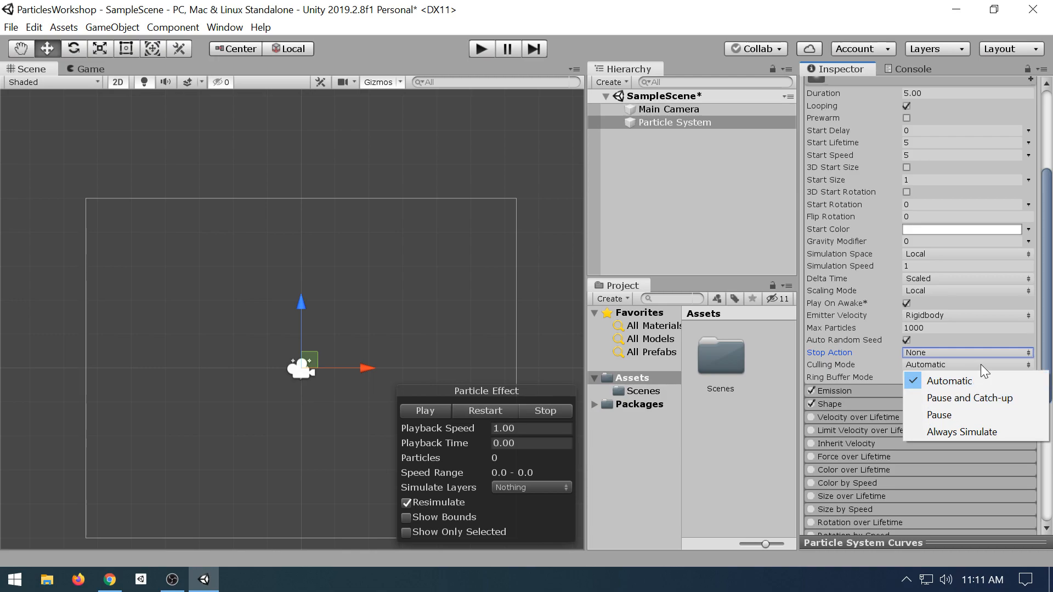
left_click(1008, 354)
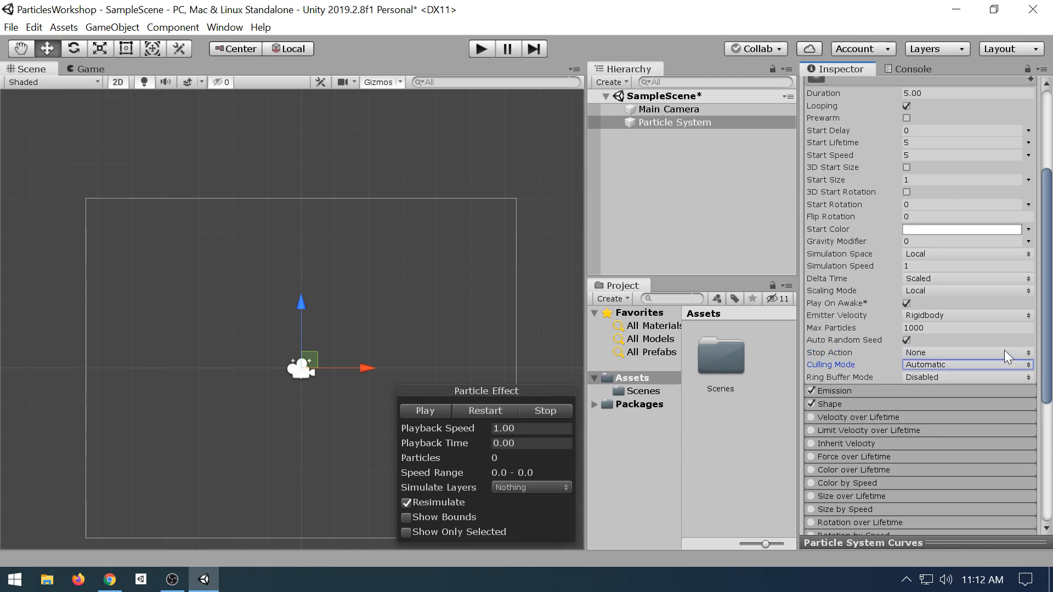
left_click(951, 375)
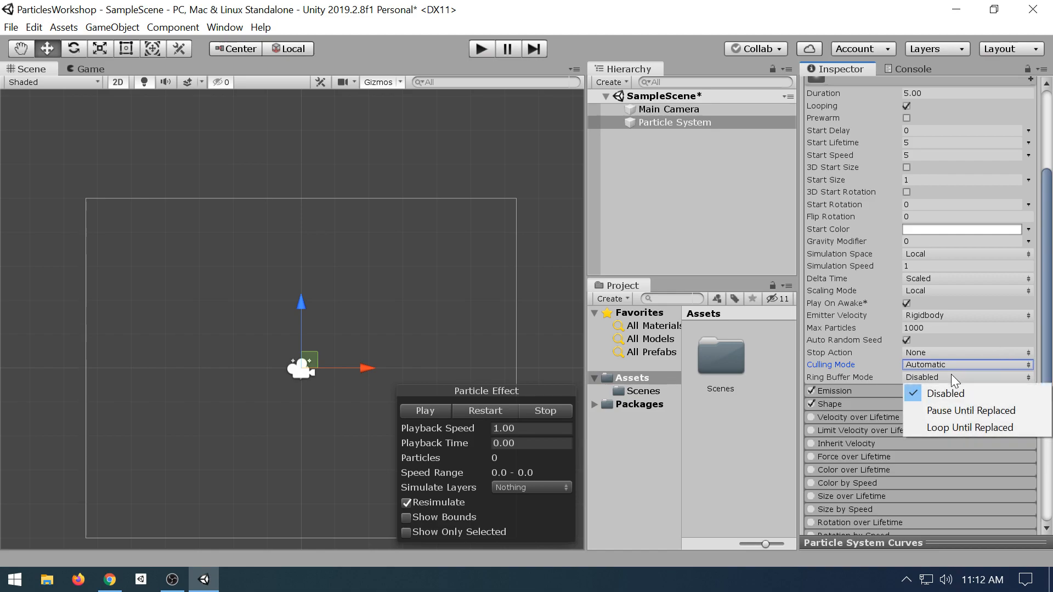
left_click(950, 373)
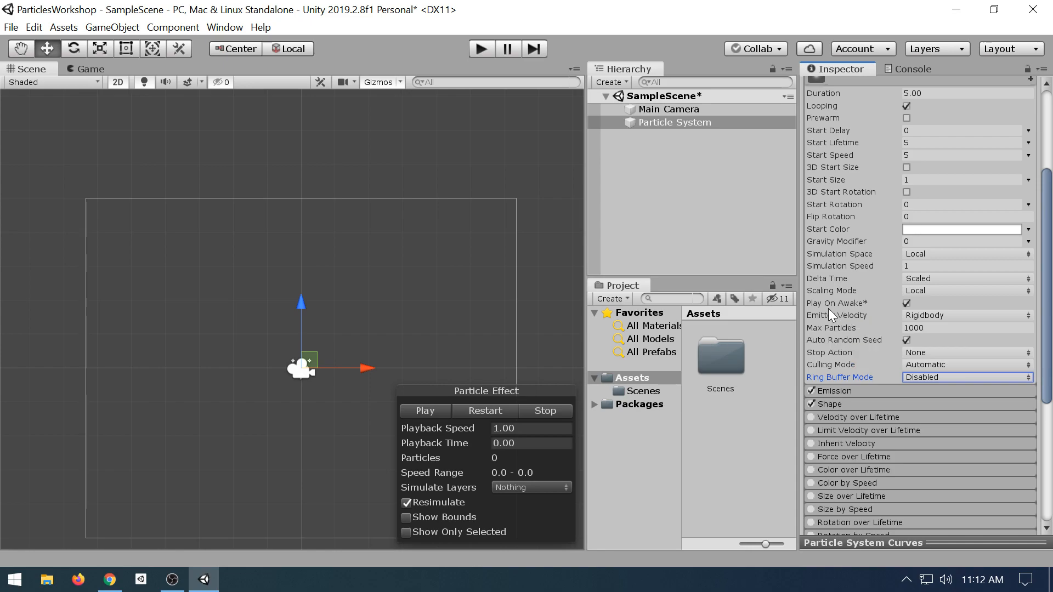
scroll(926, 297, "up", 3)
scroll(944, 296, "down", 3)
- Switch to the Particle Systems deck in Google Slides and present the Main Module slide in full screen
left_click(121, 584)
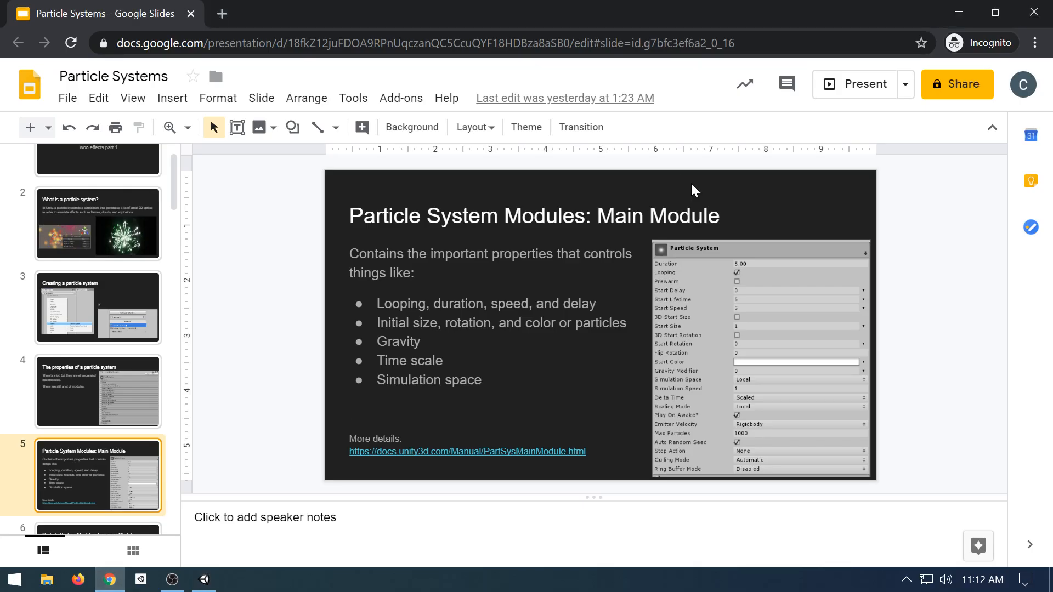
left_click(858, 84)
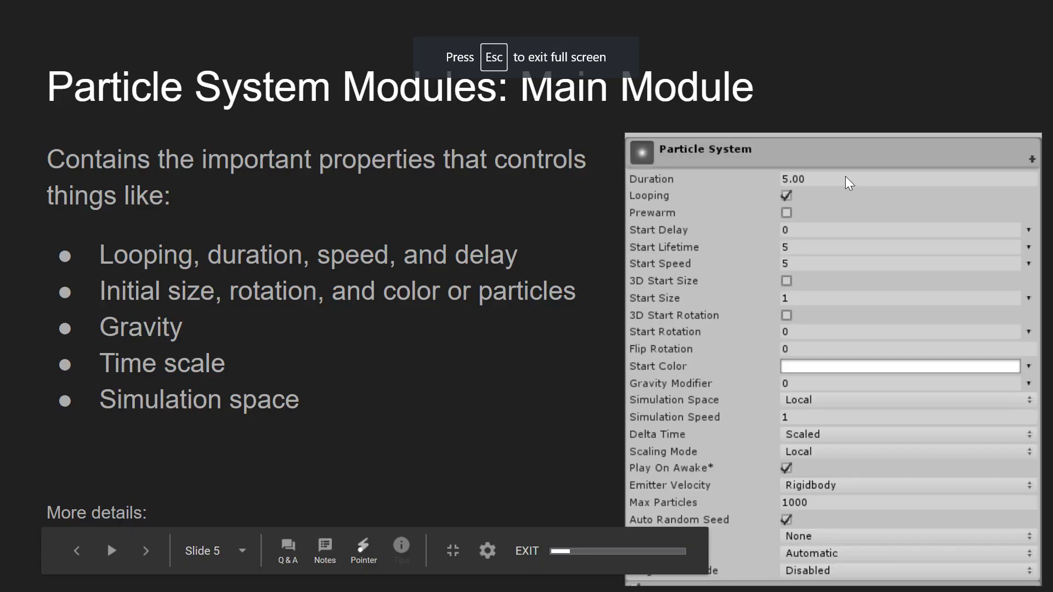
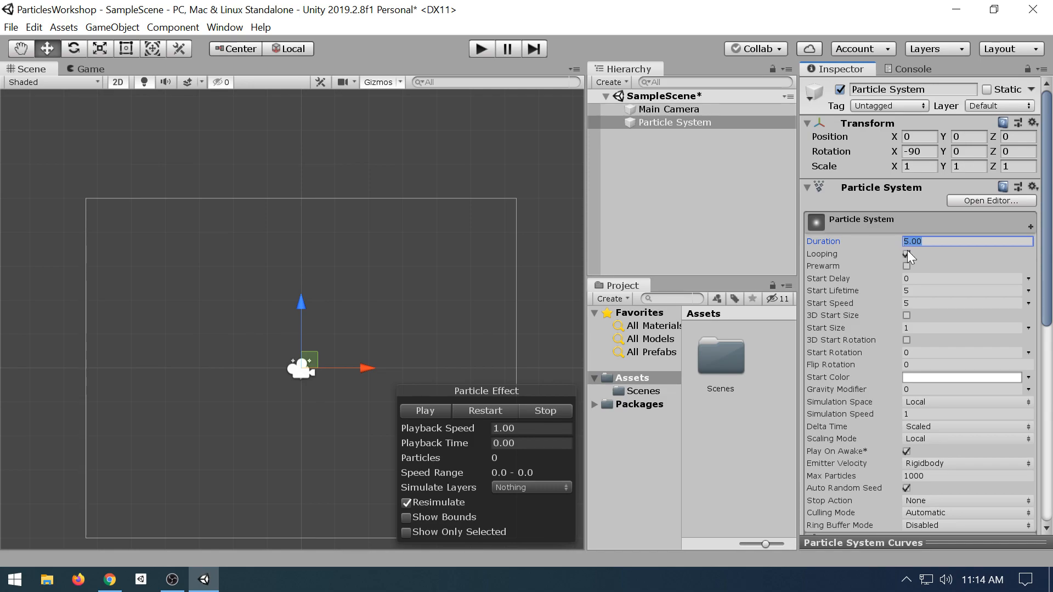
- Expand the Emission module, run the scene, and set Rate over Time to 1 and Rate over Distance to 10
scroll(919, 255, "down", 10)
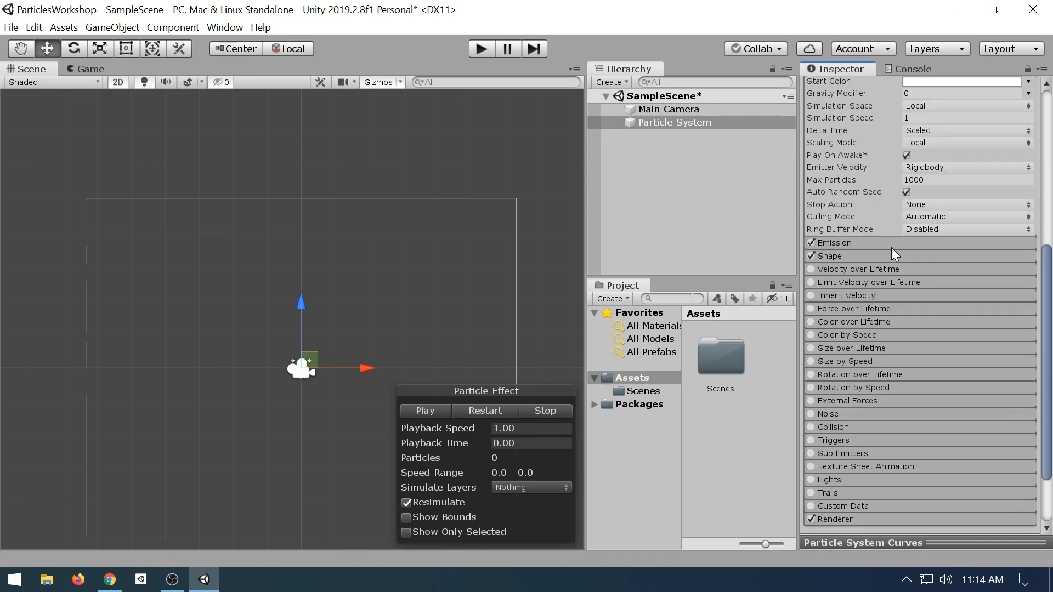
left_click(892, 245)
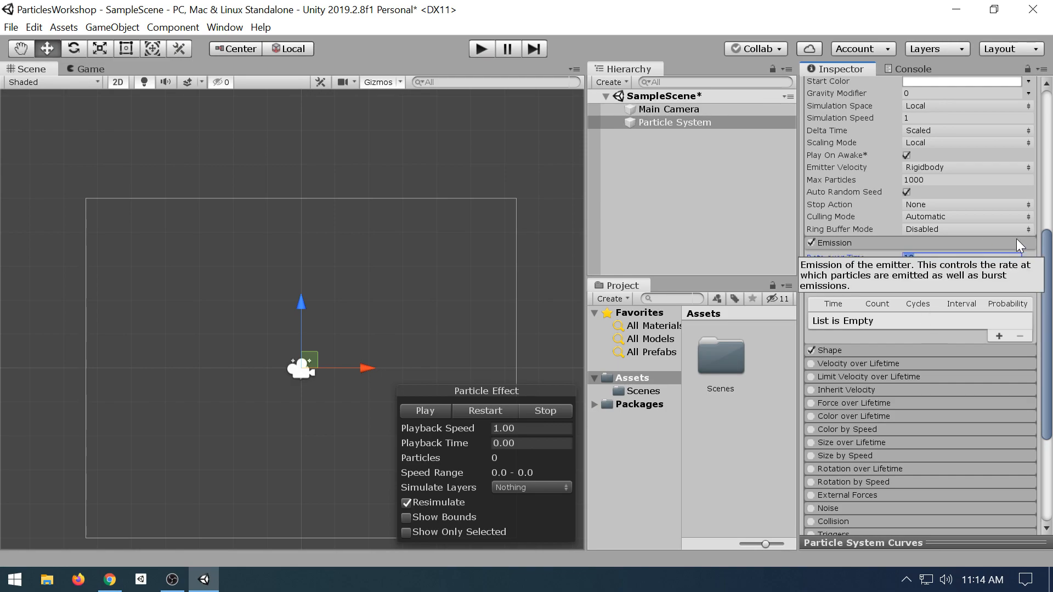
left_click(485, 46)
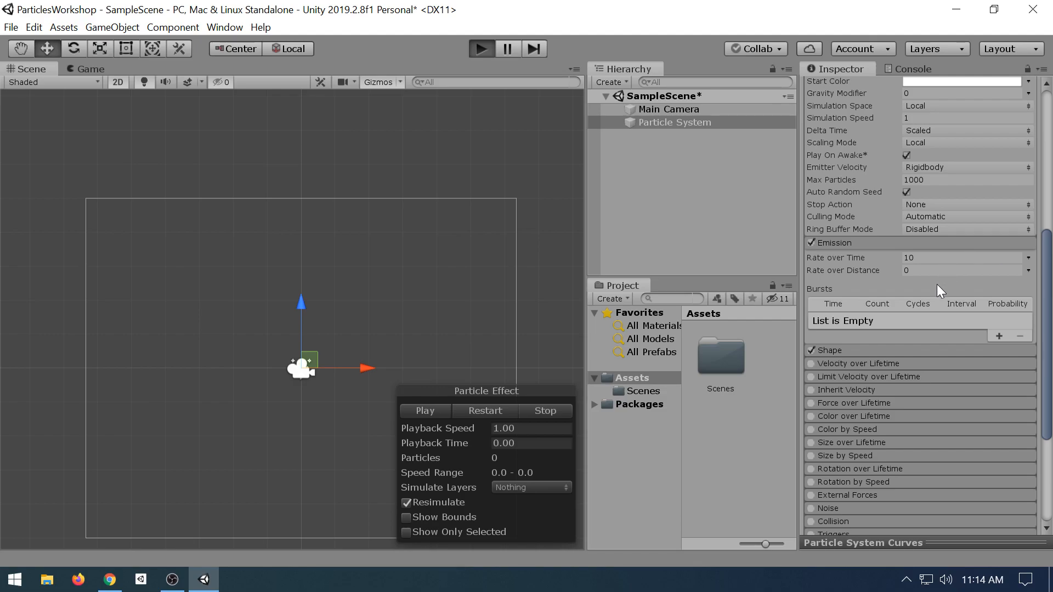
left_click(932, 258)
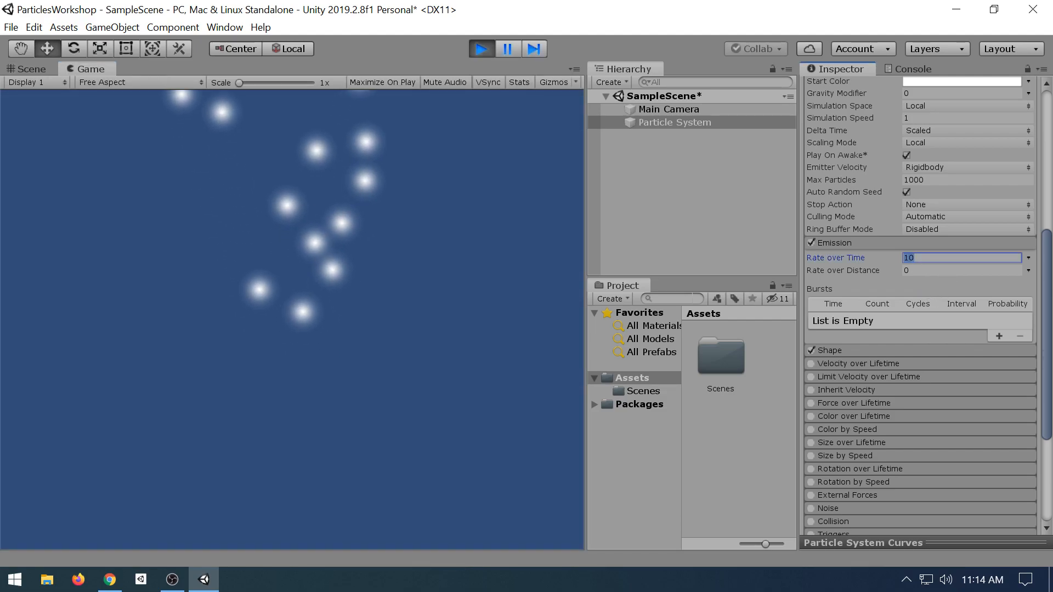
type("1")
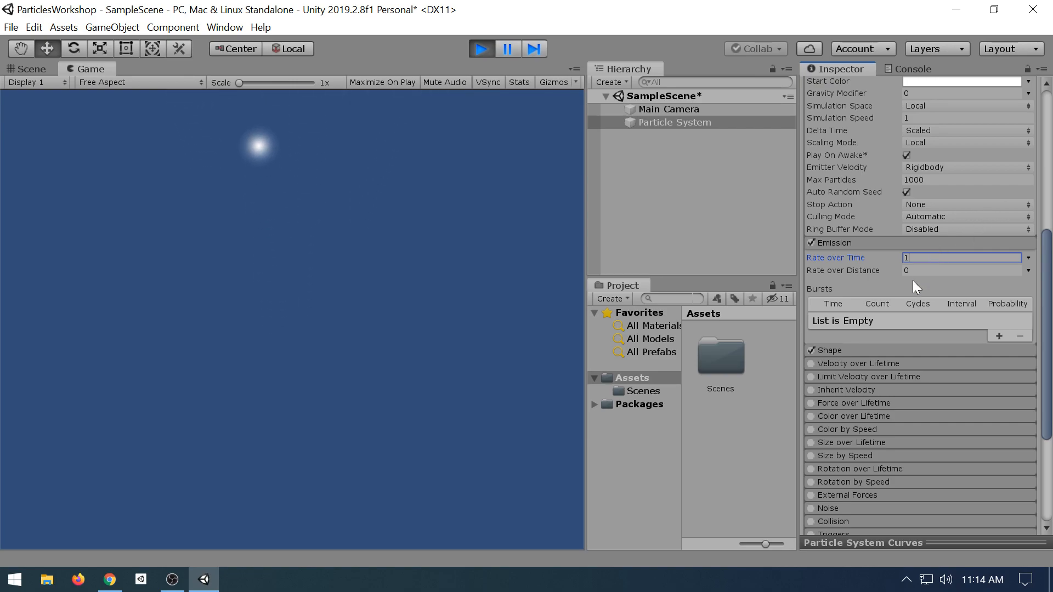
key("Tab")
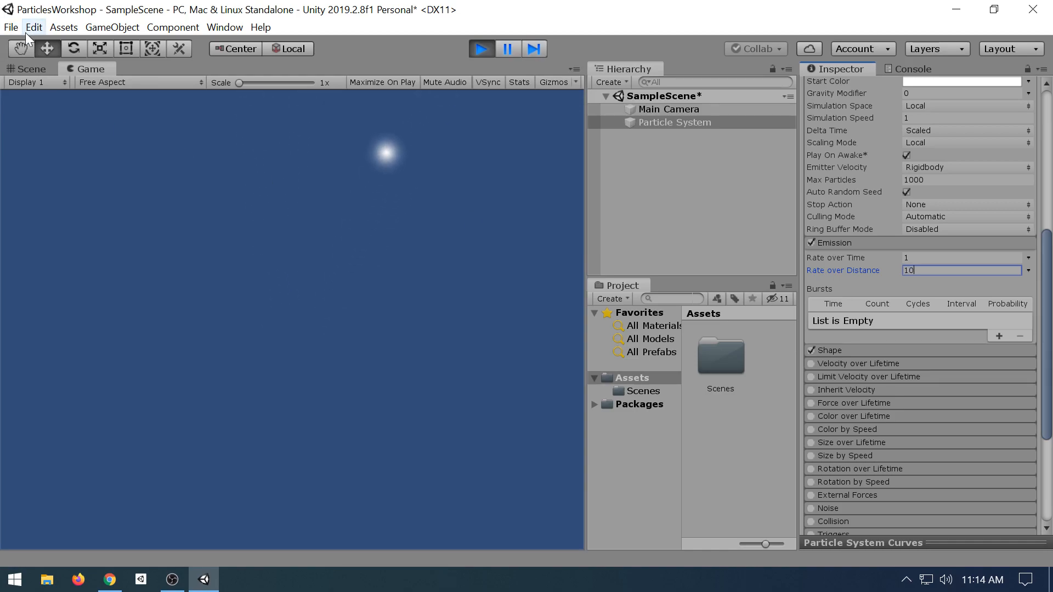
- Show the Scene view during the run and move the emitter around to test its distance-based emission
left_click(31, 66)
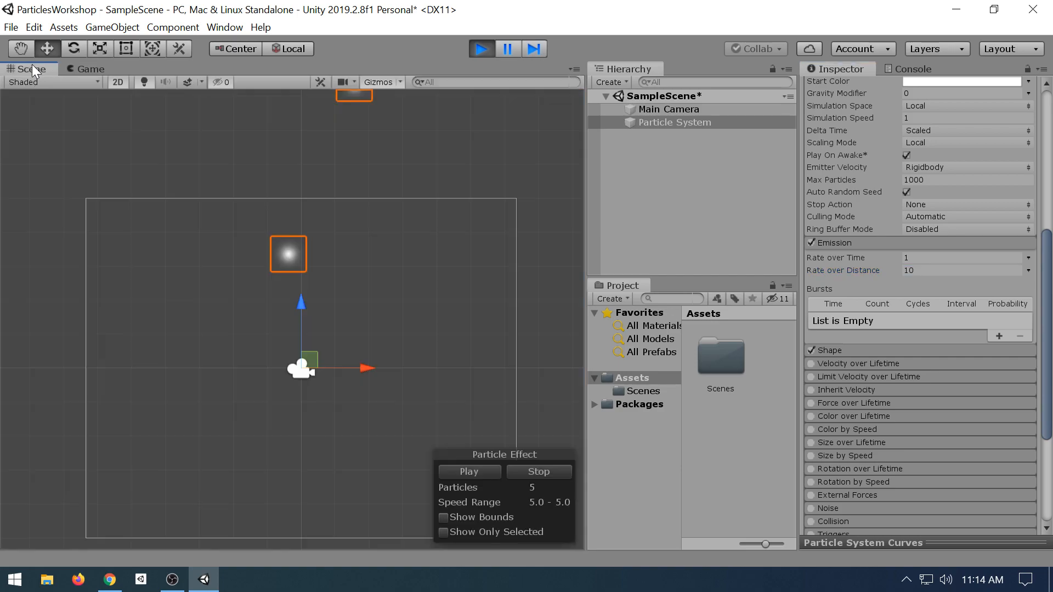
scroll(285, 406, "up", 1)
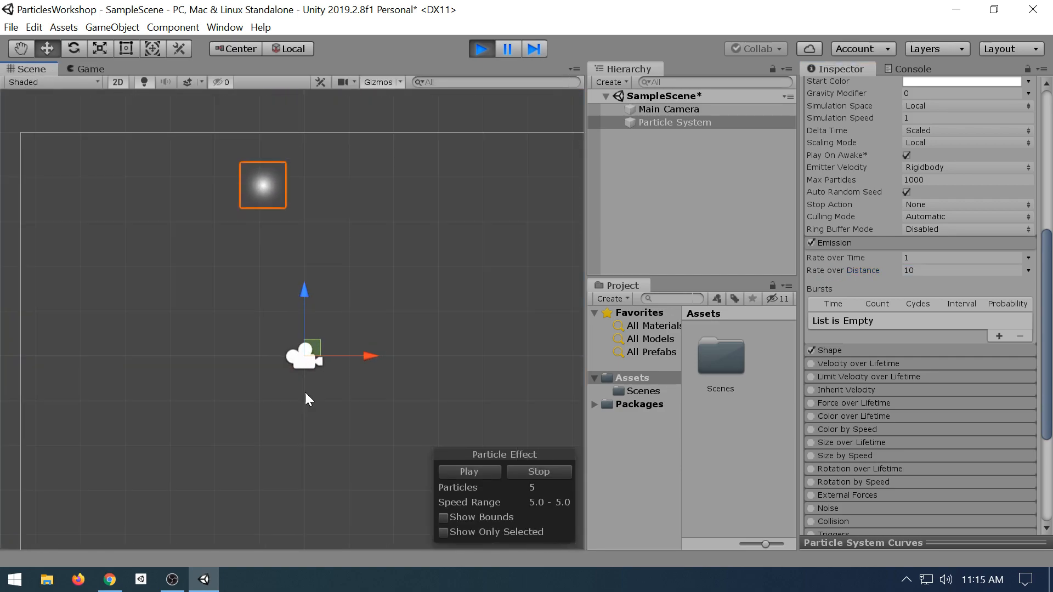
mouse_move(316, 351)
left_mouse_down()
mouse_move(307, 329)
mouse_move(292, 345)
mouse_move(212, 341)
mouse_move(421, 371)
mouse_move(299, 366)
left_mouse_up()
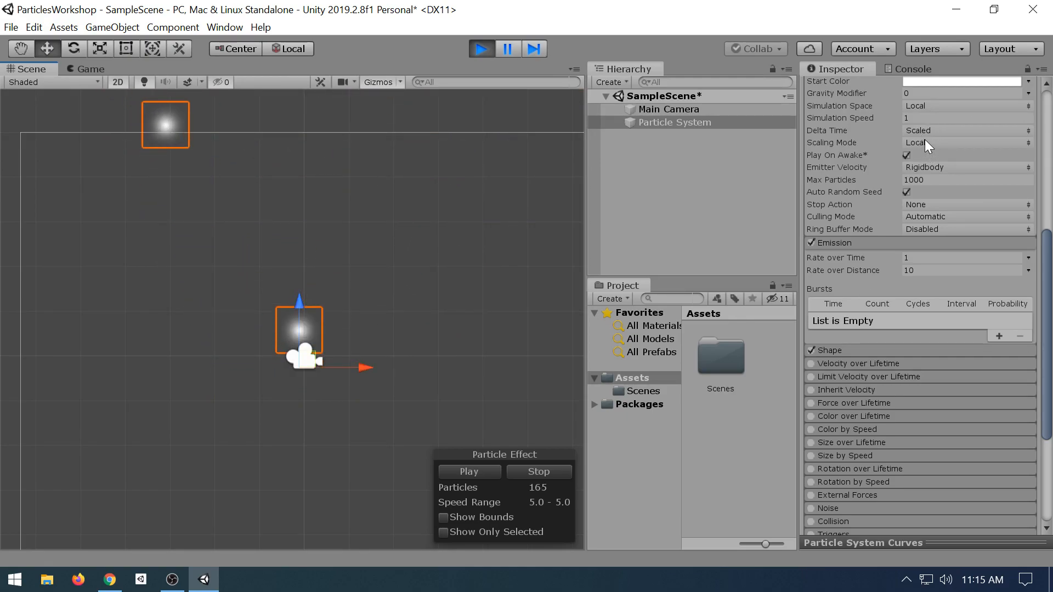
- Set Simulation Space to World and move the emitter around again, leaving it up and to the right of the camera
left_click(917, 105)
left_click(939, 139)
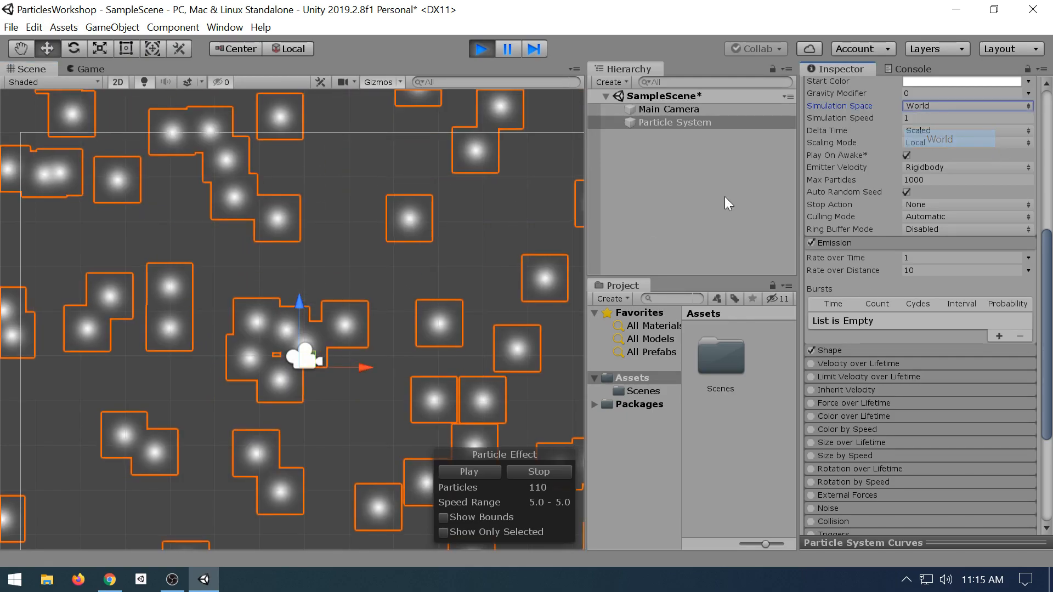
mouse_move(303, 360)
left_mouse_down()
mouse_move(356, 376)
mouse_move(213, 390)
mouse_move(256, 297)
mouse_move(422, 345)
mouse_move(208, 308)
mouse_move(472, 351)
mouse_move(154, 349)
mouse_move(250, 349)
mouse_move(288, 370)
mouse_move(298, 360)
left_mouse_up()
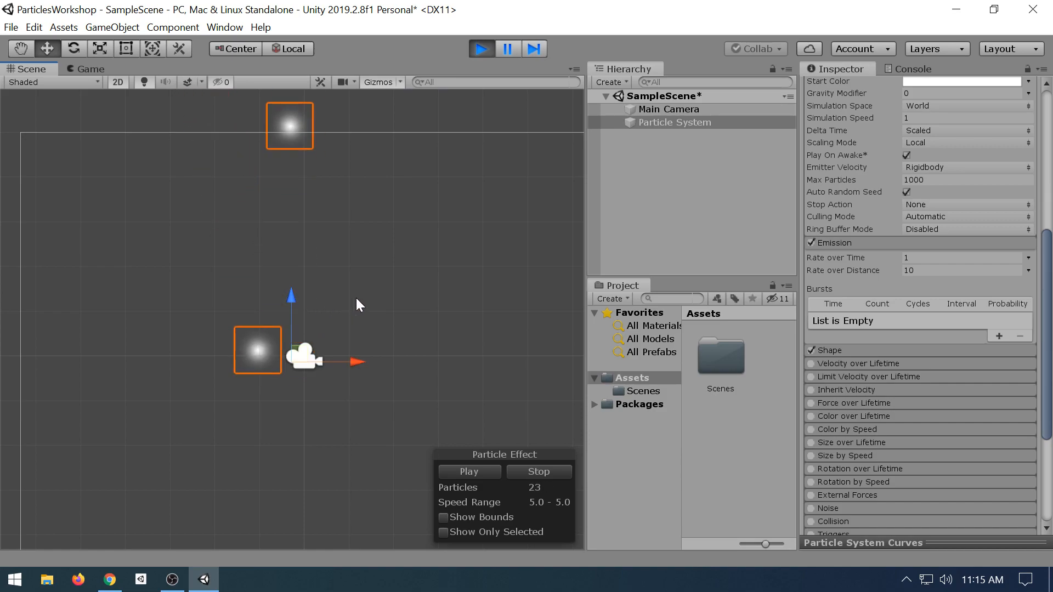
left_click_drag(305, 354, 356, 337)
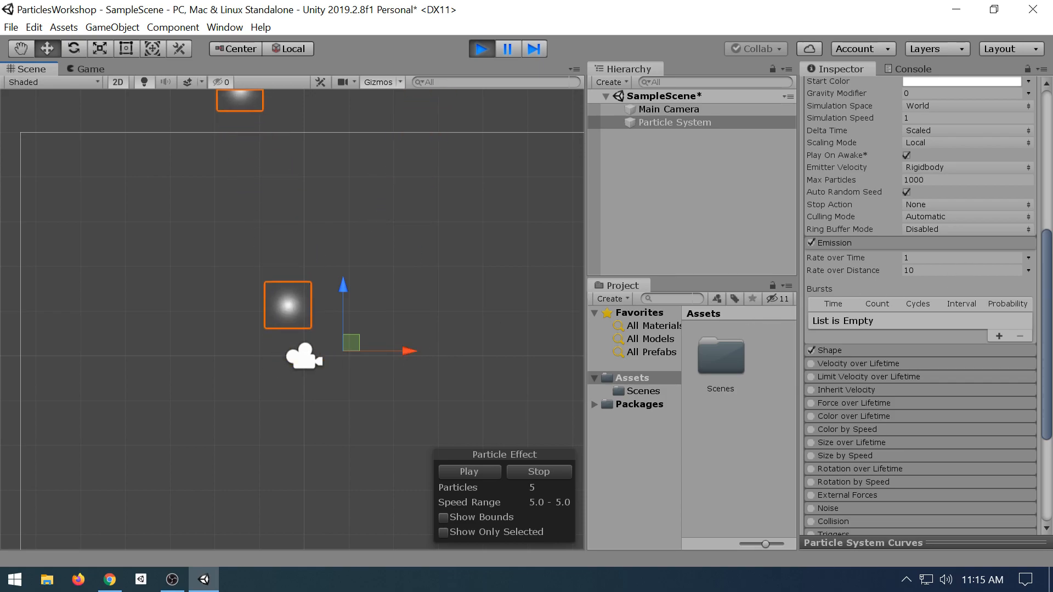
- Set the Emission module's Rate over Distance and Rate over Time to 0
left_click(995, 271)
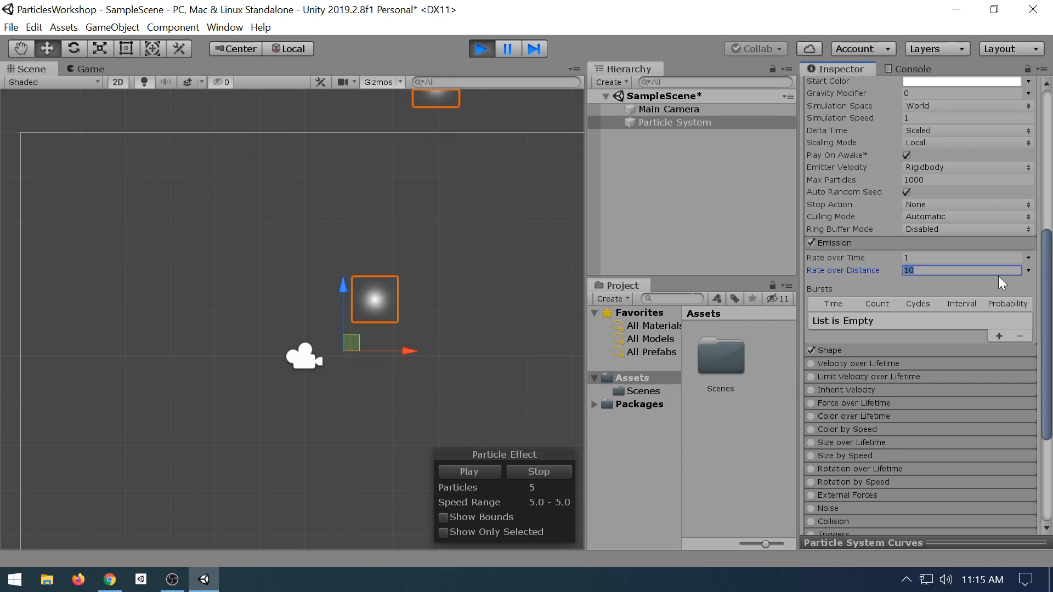
type("0")
left_click(963, 258)
type("0")
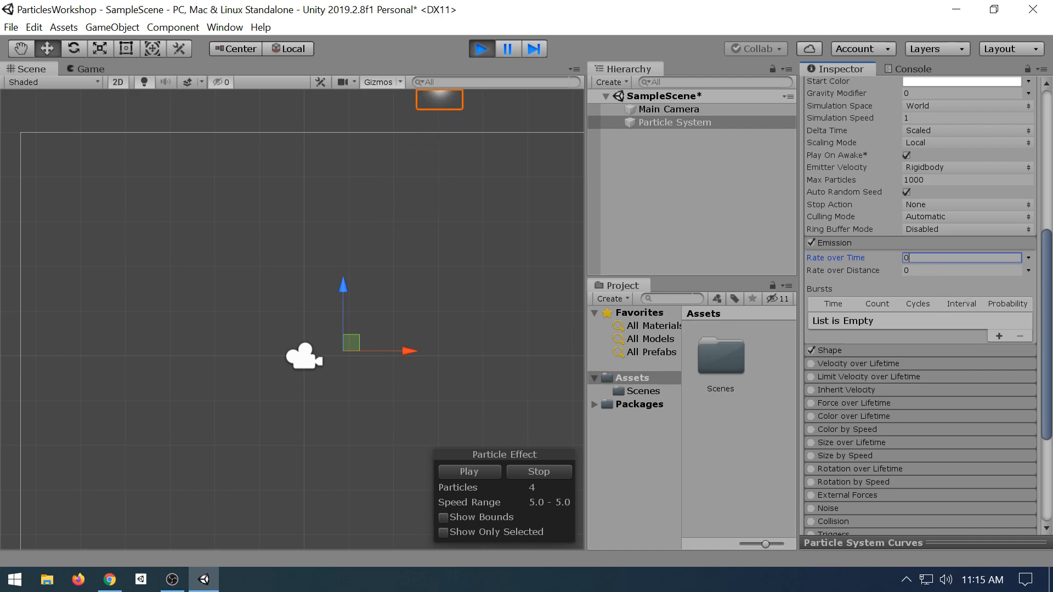
- Add an emission burst with a Count of 5, 5 Cycles and an Interval of 0.1
left_click(998, 336)
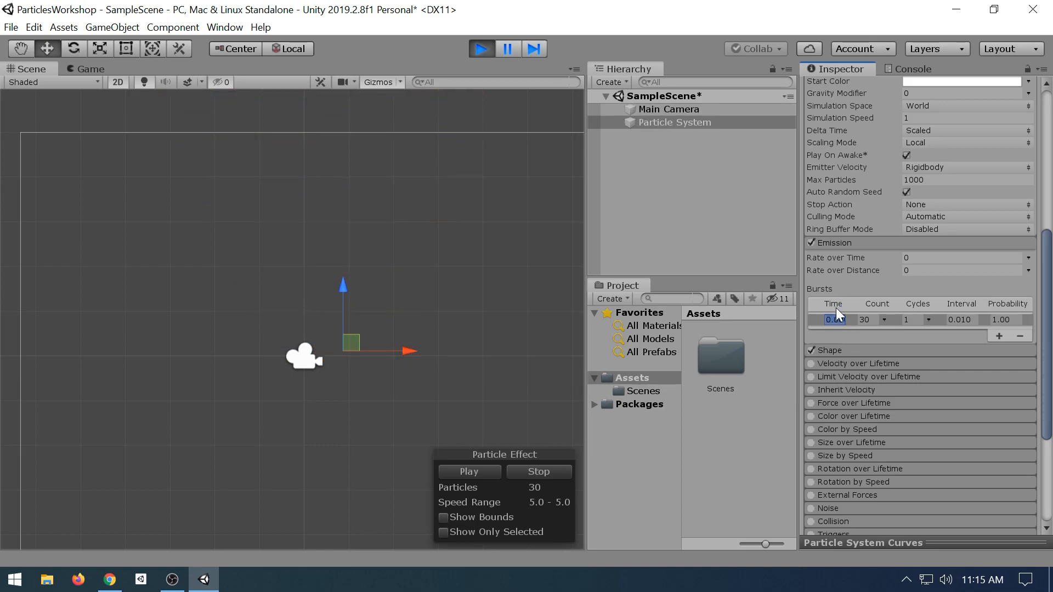
left_click(880, 320)
key("Tab")
key("shift+Tab")
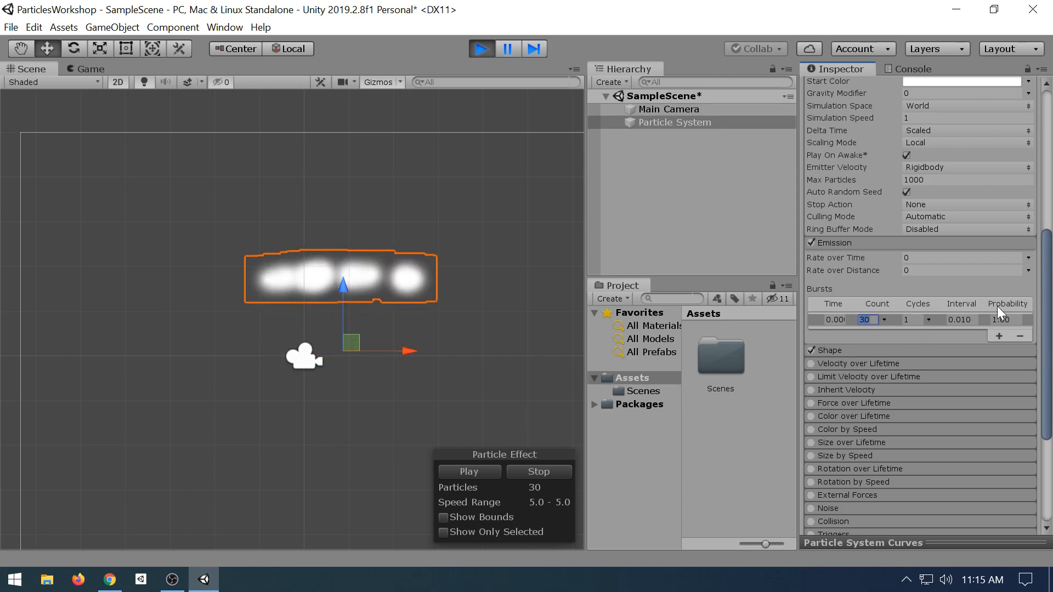
type("5")
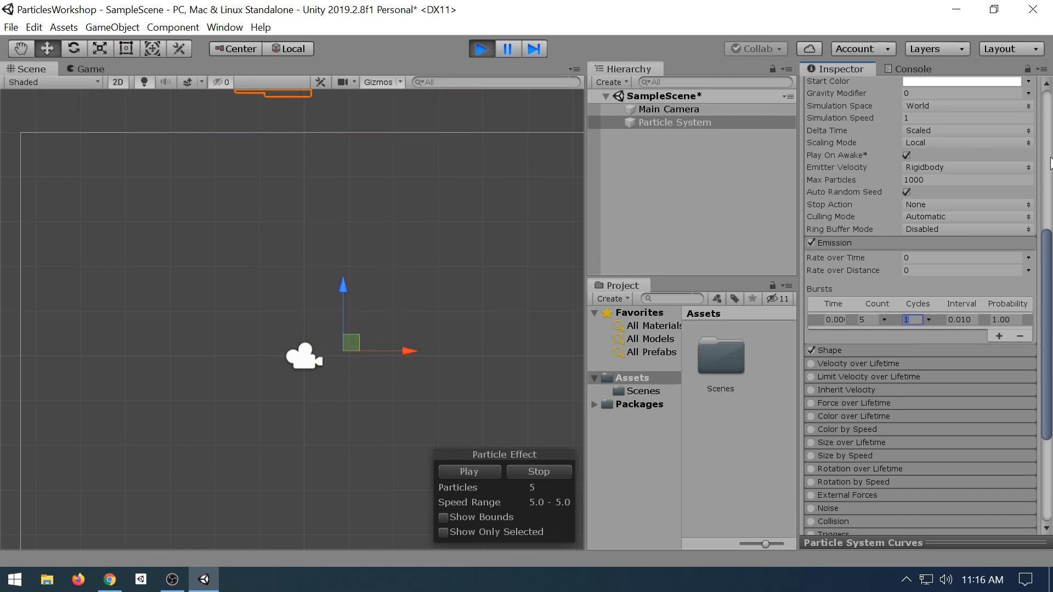
type("5")
left_click(962, 319)
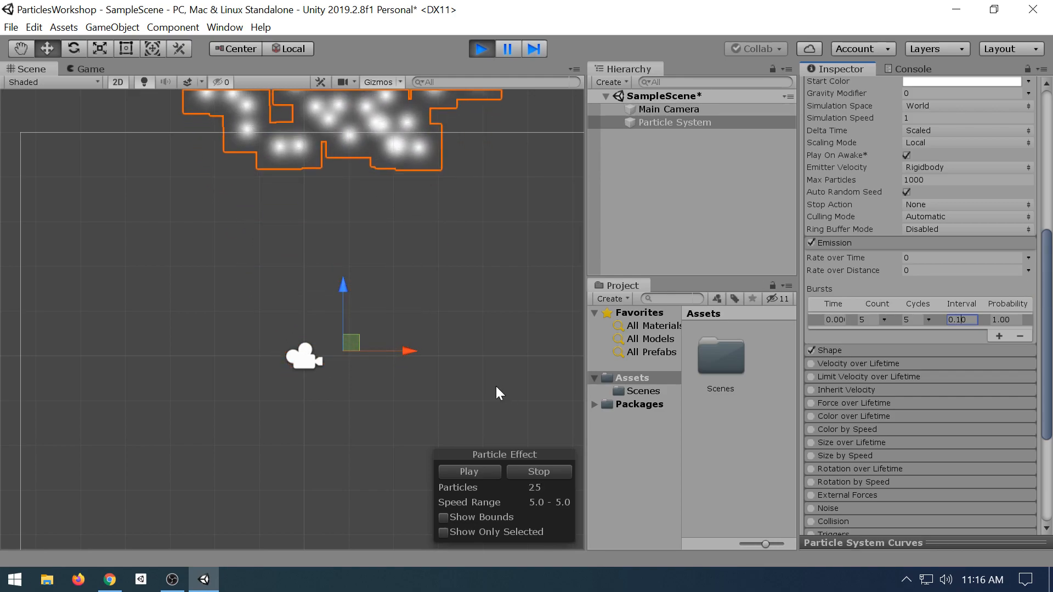
- Move the emitter back close to the scene's origin, at about X -0.05
left_click_drag(343, 346, 317, 349)
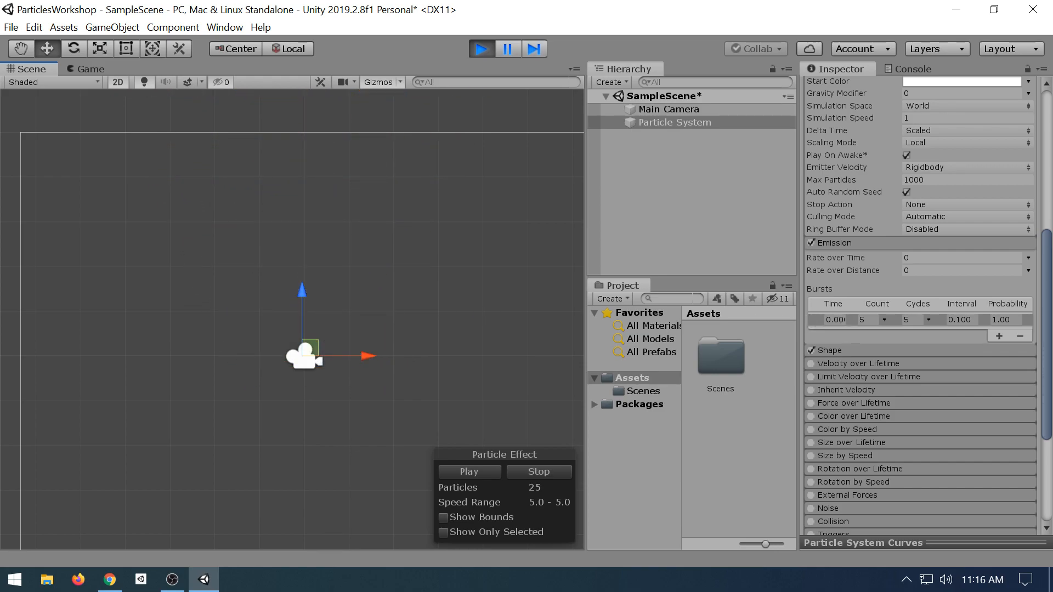
scroll(965, 220, "up", 6)
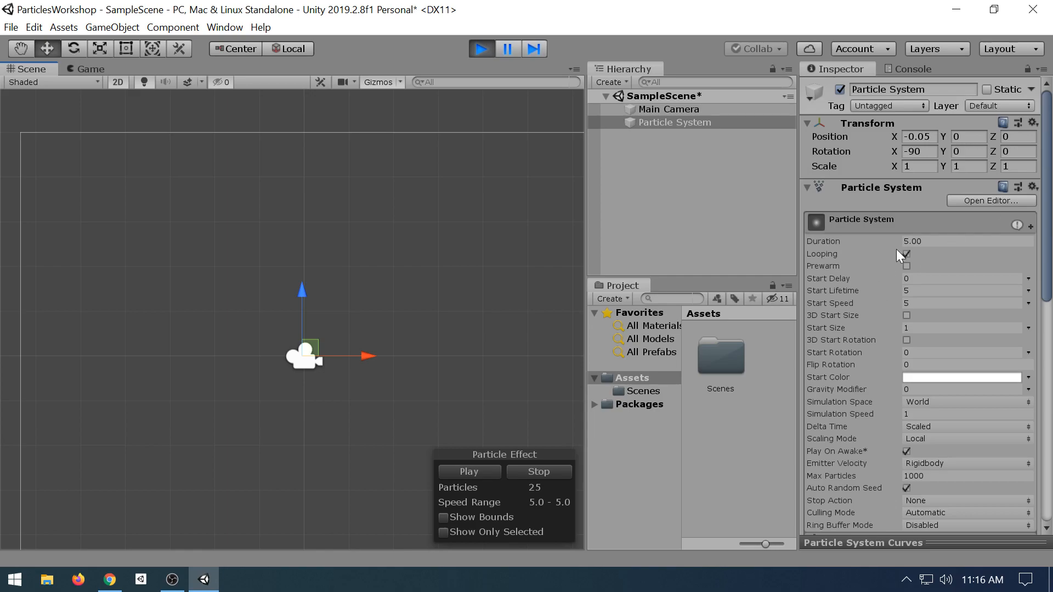
- Set the particle system's Duration to 2 and the emission burst's Probability to 0.5
left_click(931, 241)
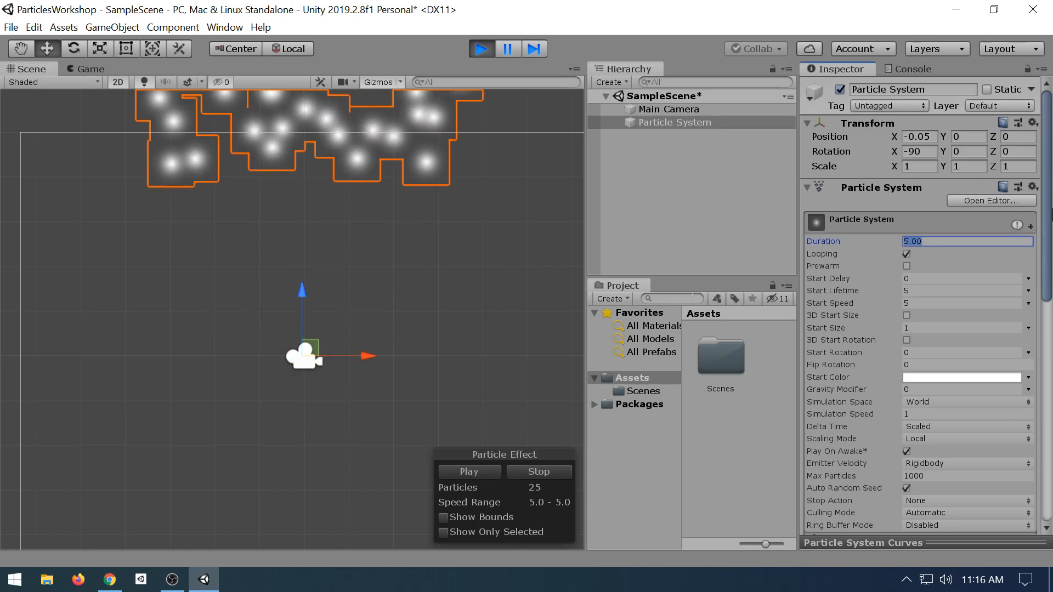
type("2")
scroll(888, 357, "down", 5)
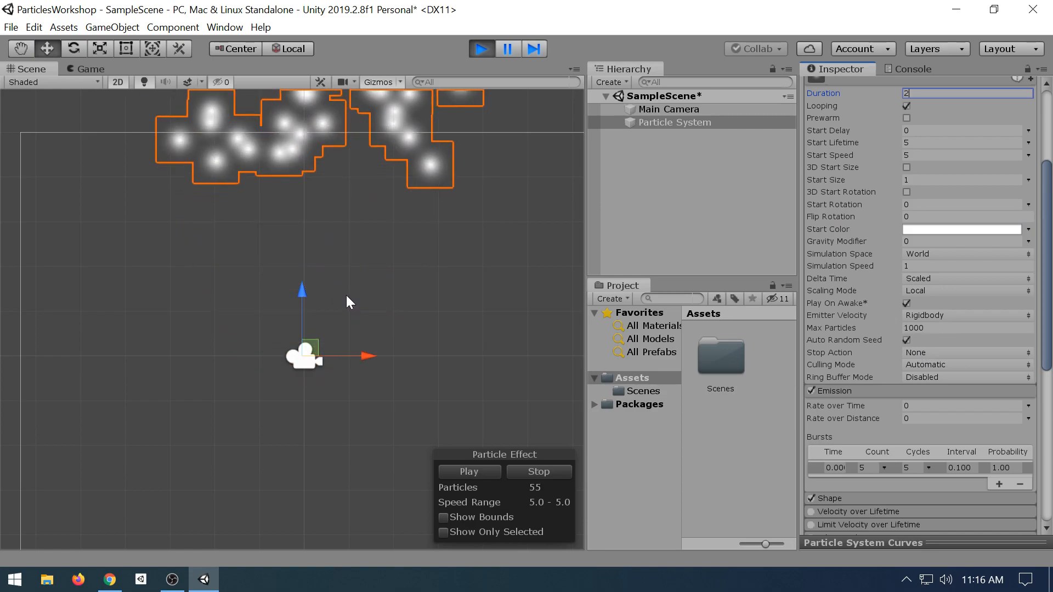
scroll(933, 321, "down", 5)
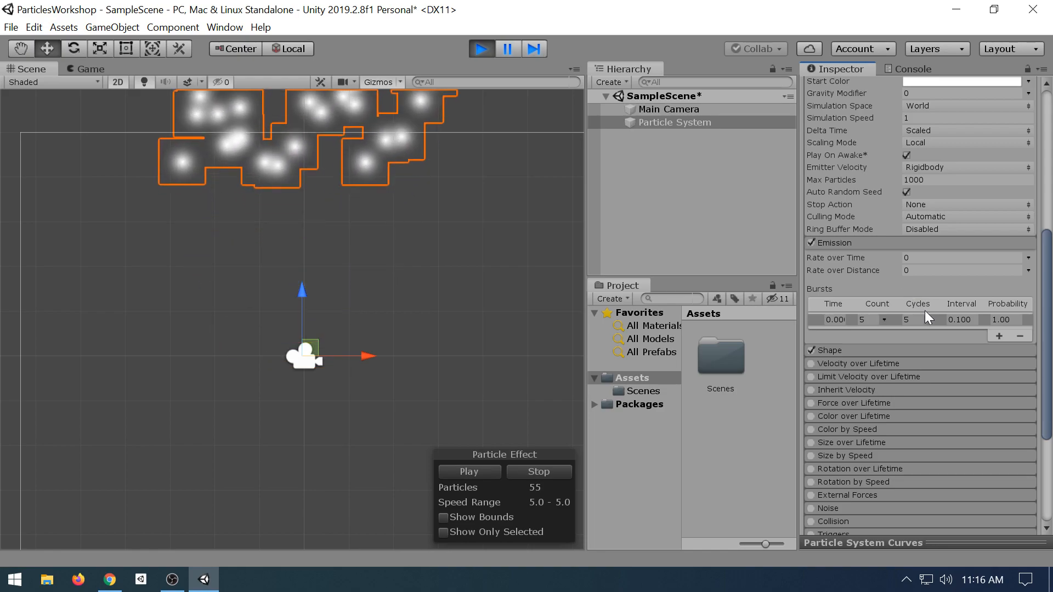
left_click(998, 318)
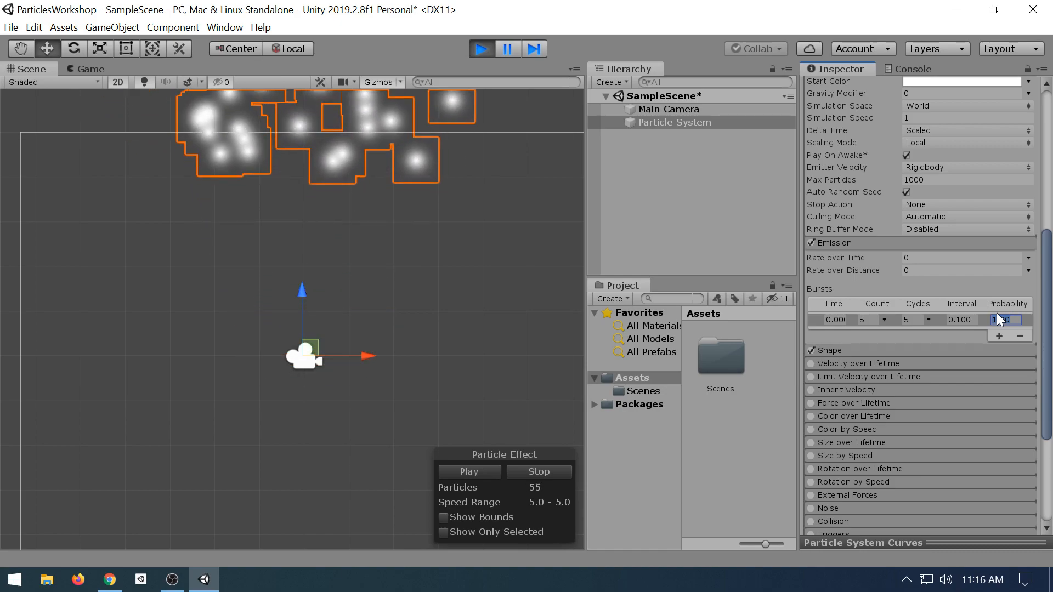
type("0.5")
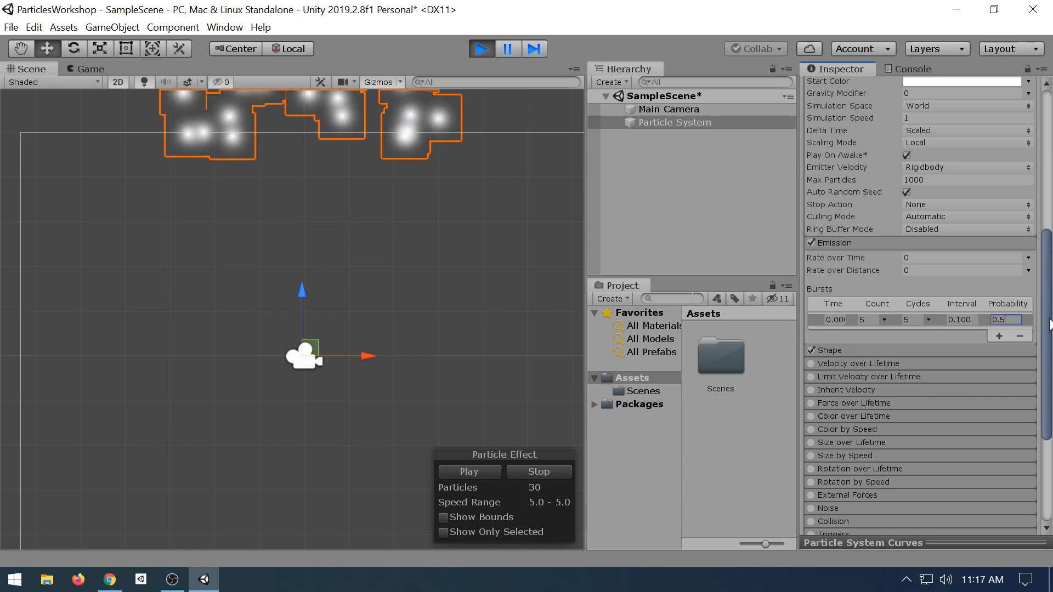
key("Return")
- Add a second emission burst with a Count of 2, 10 Cycles and an Interval of 0.01
scroll(1042, 318, "up", 5)
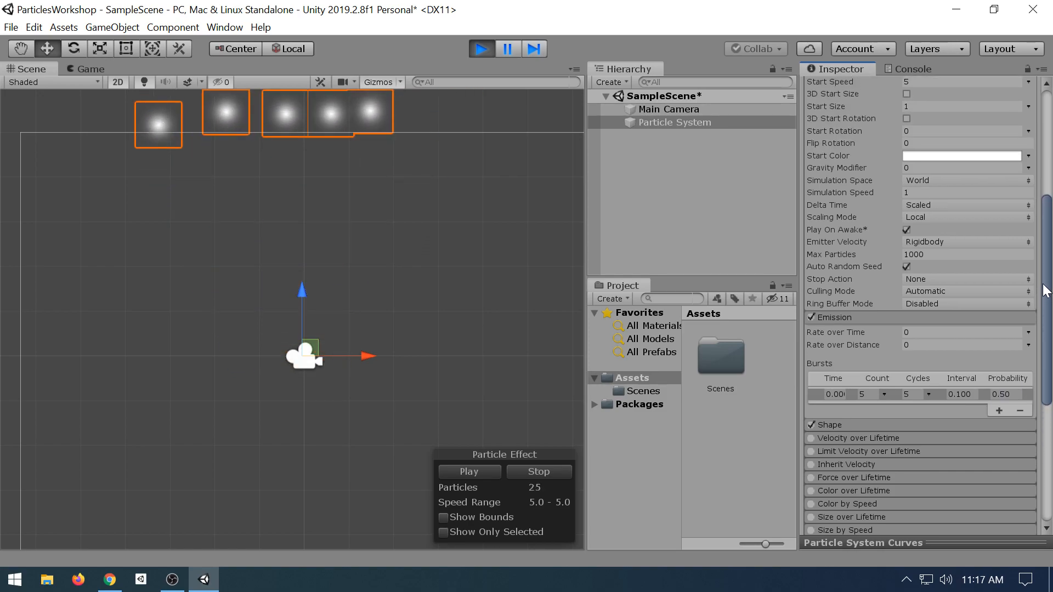
scroll(1001, 307, "down", 10)
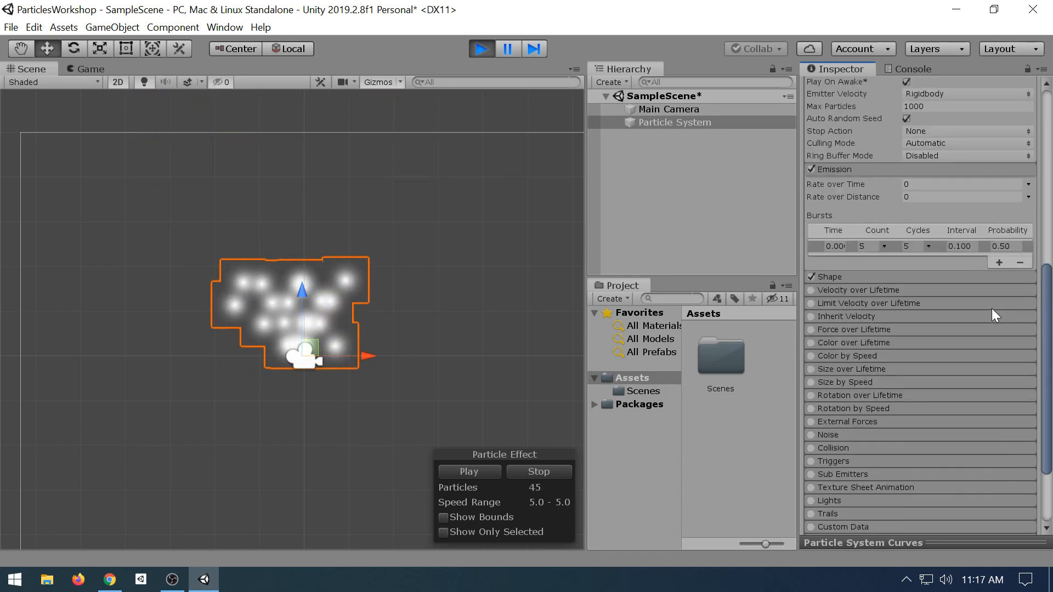
left_click(996, 262)
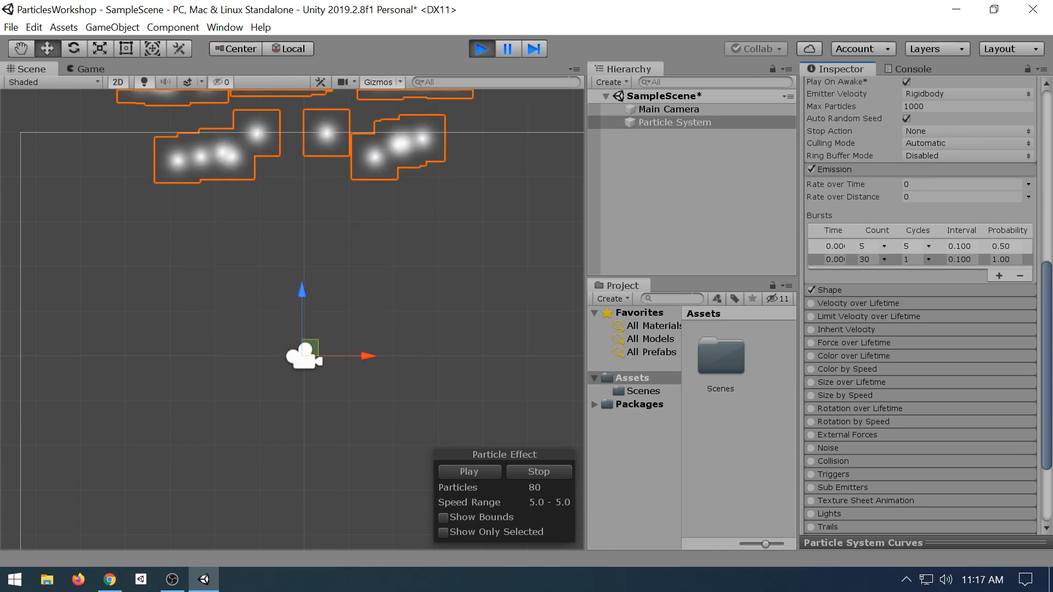
left_click(866, 260)
type("2")
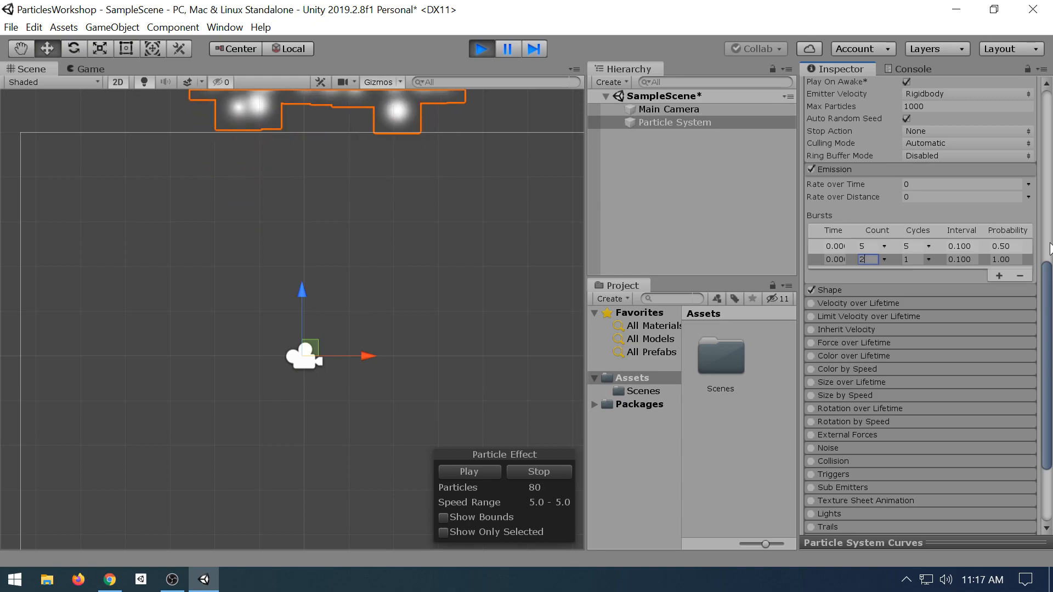
key("Tab")
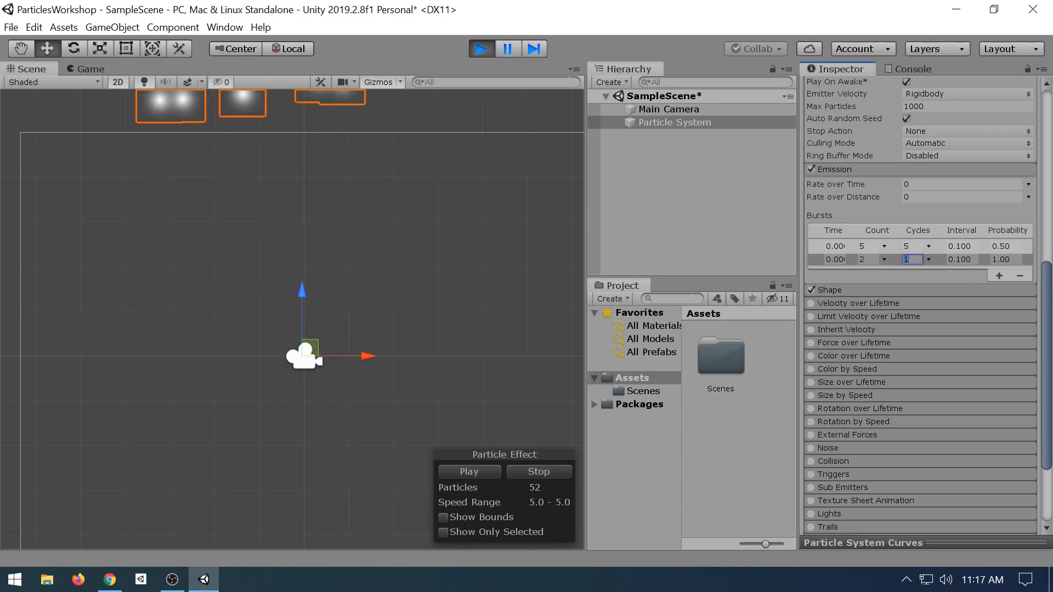
type("10")
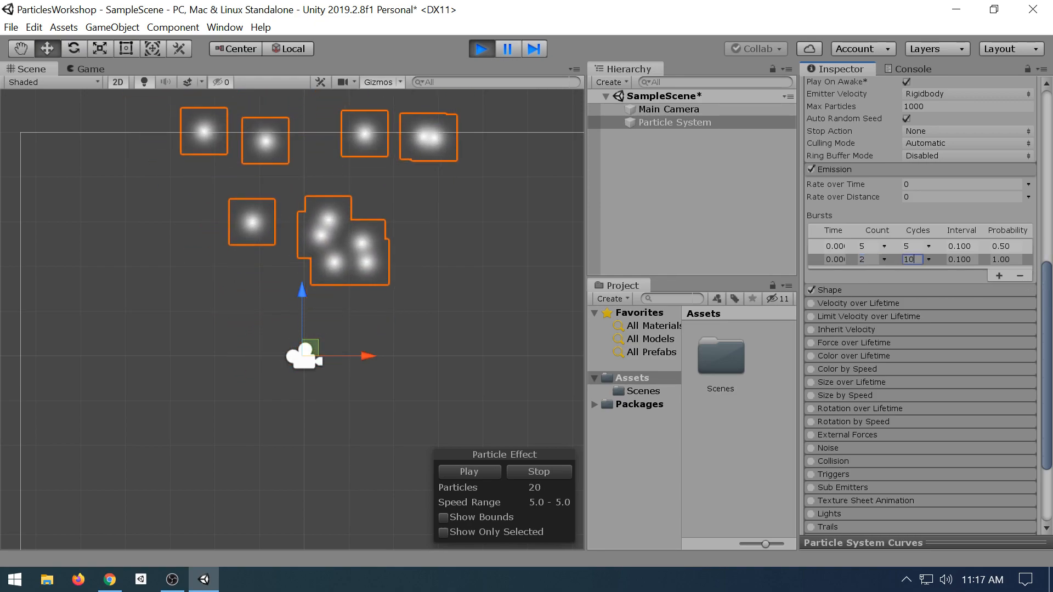
key("Tab")
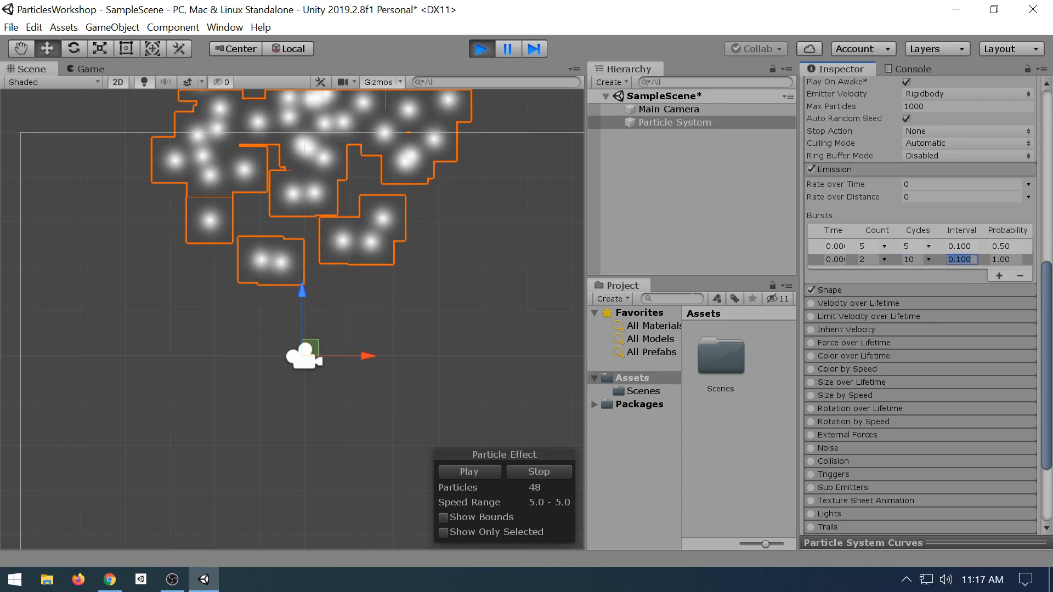
type("0.01")
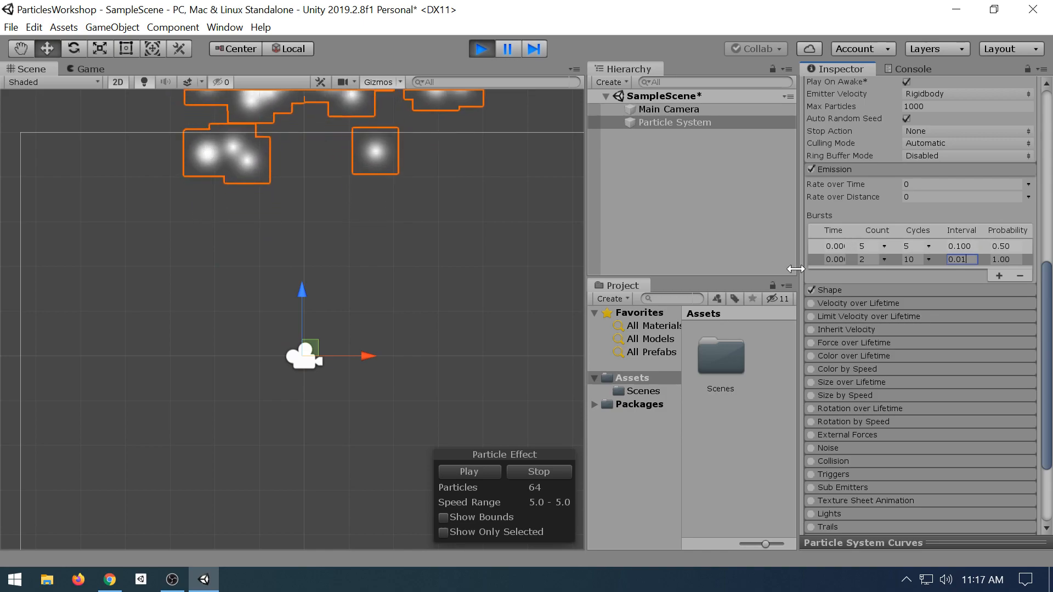
- Set the second burst's Time to 2 and the particle system's Duration to 5
left_click(834, 260)
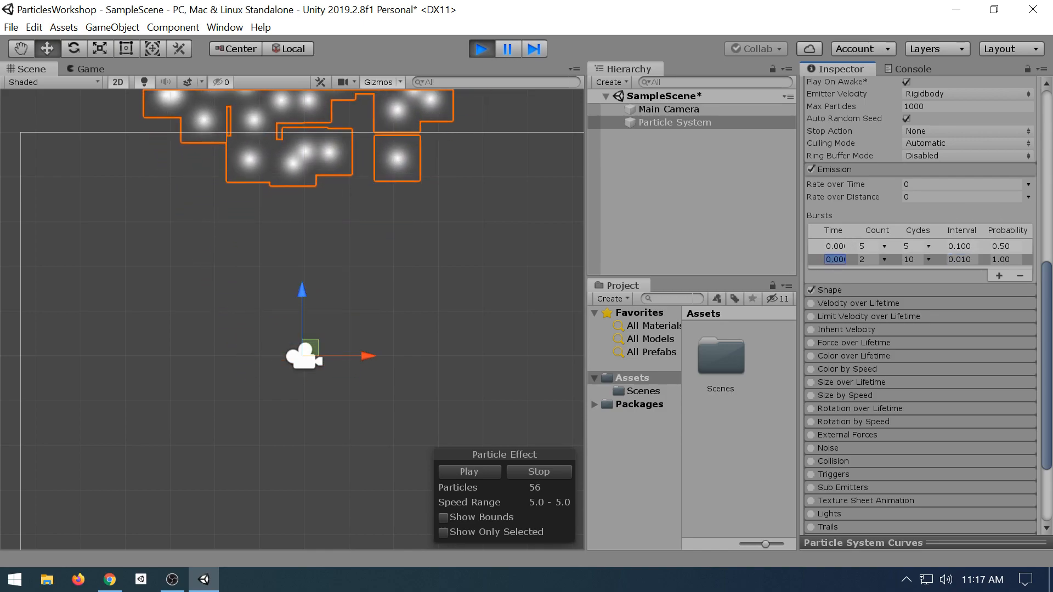
type("3")
scroll(1008, 202, "up", 8)
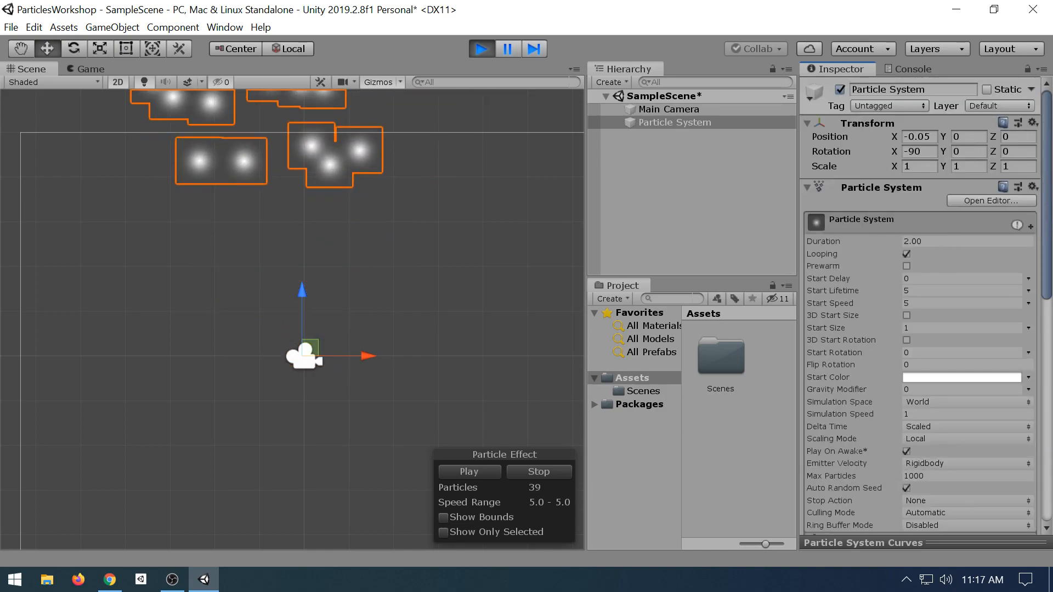
left_click(968, 241)
scroll(920, 307, "down", 8)
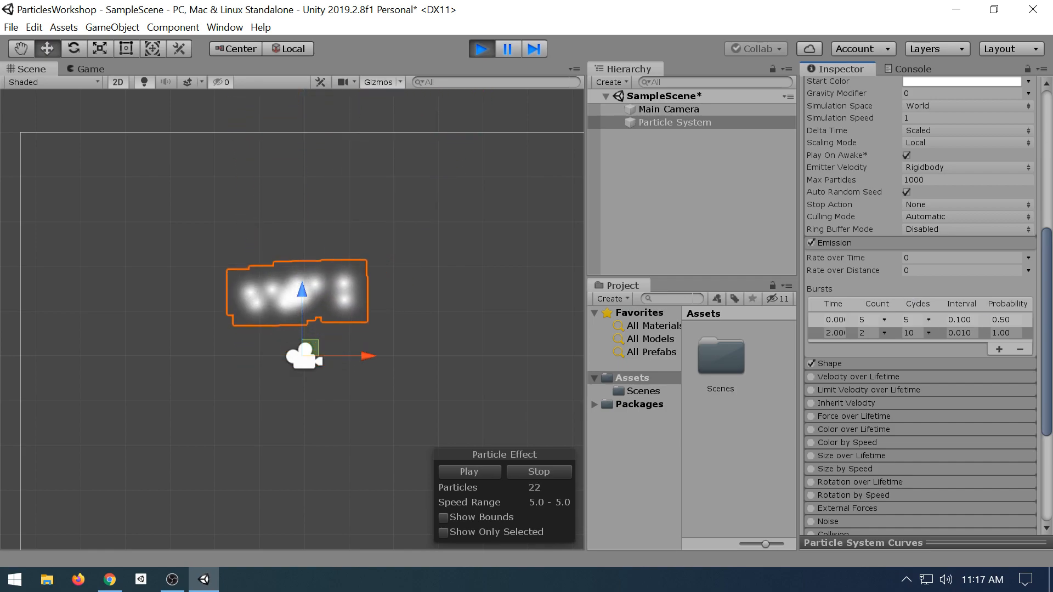
- Turn off Looping for the particle system
left_click(1005, 319)
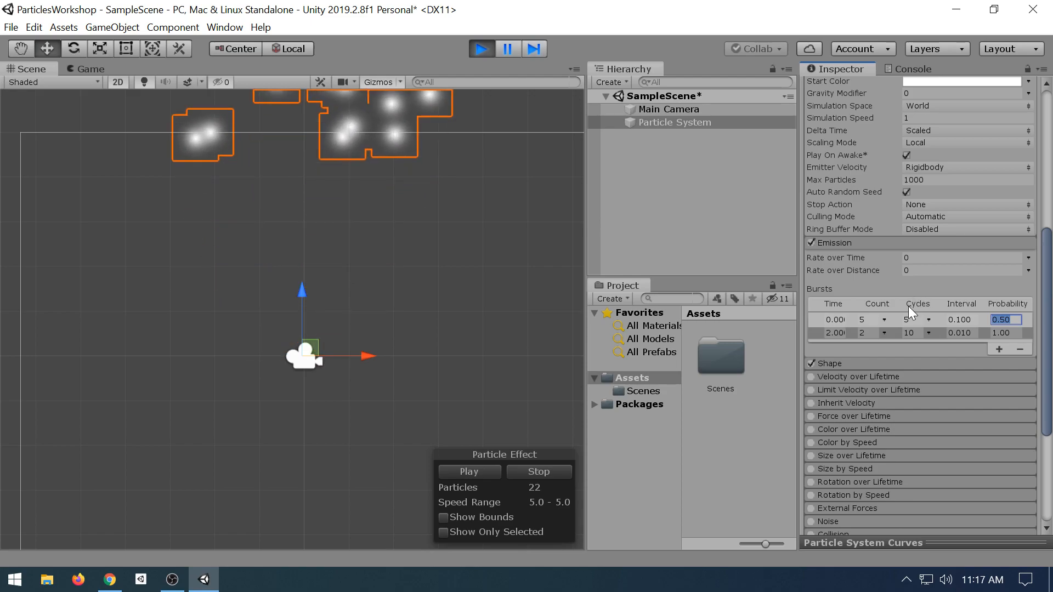
scroll(908, 307, "up", 10)
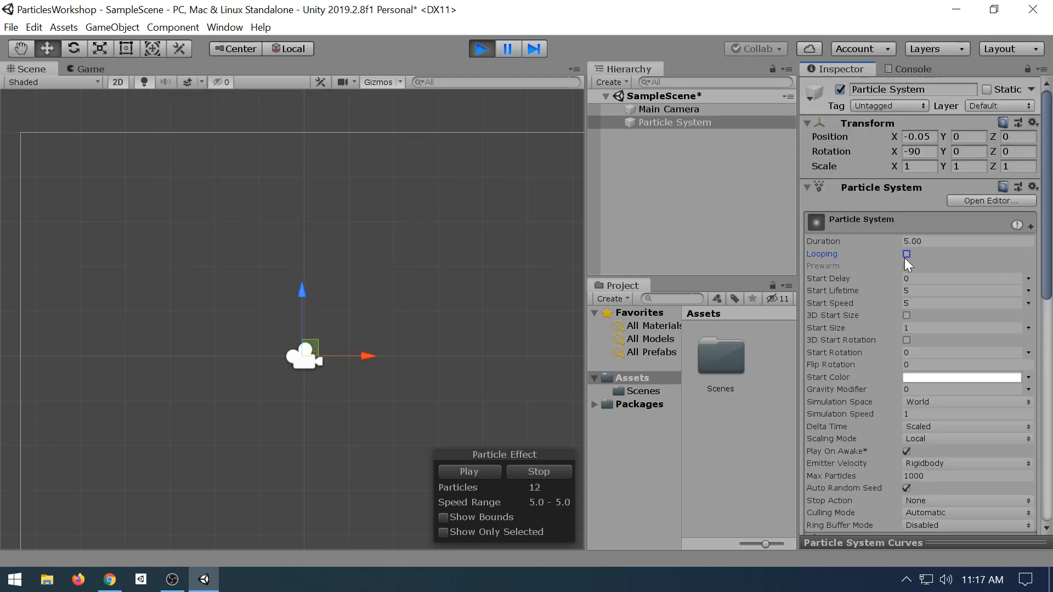
scroll(903, 257, "down", 10)
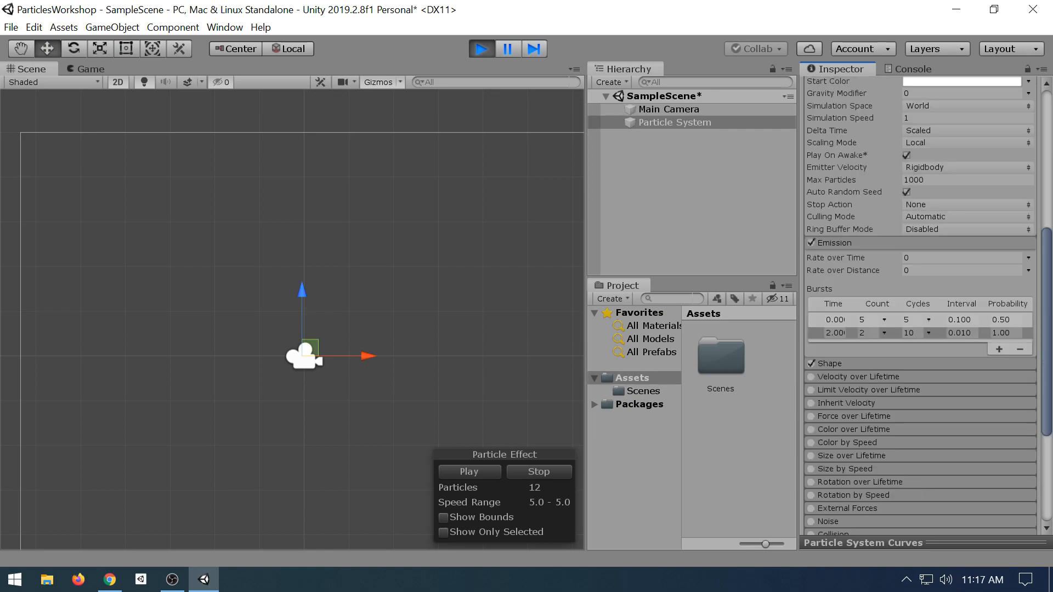
- Stop play mode and review the particle system's Main and Emission settings
left_click(477, 44)
scroll(919, 307, "up", 6)
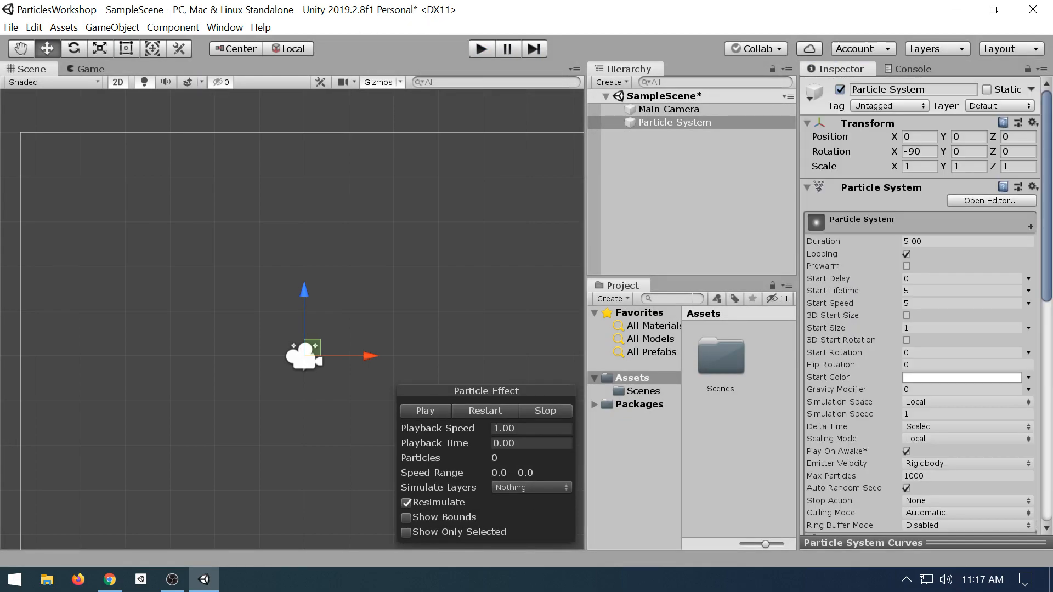
scroll(896, 170, "down", 10)
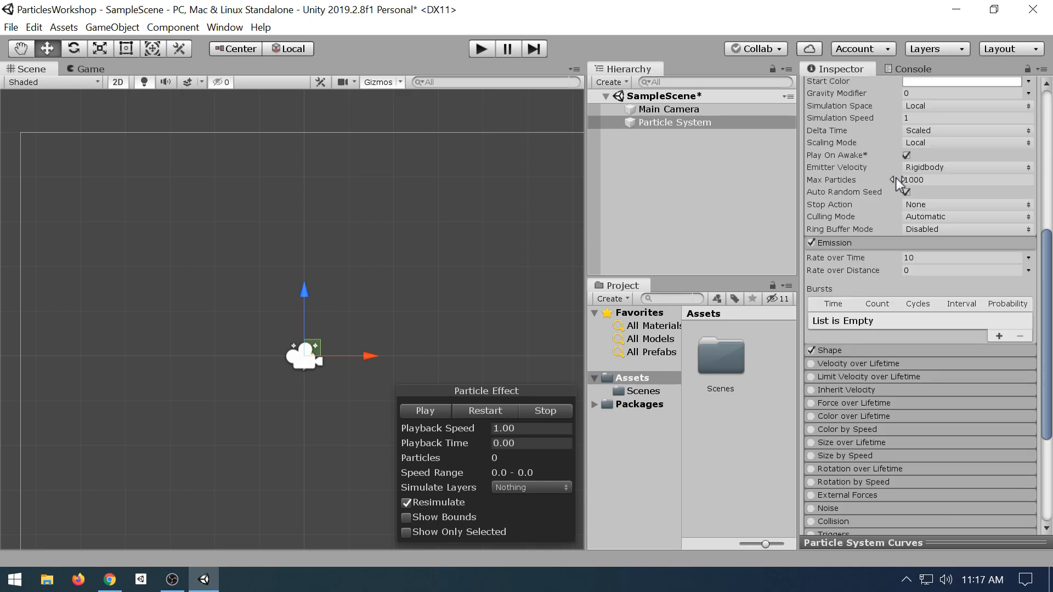
scroll(959, 310, "up", 6)
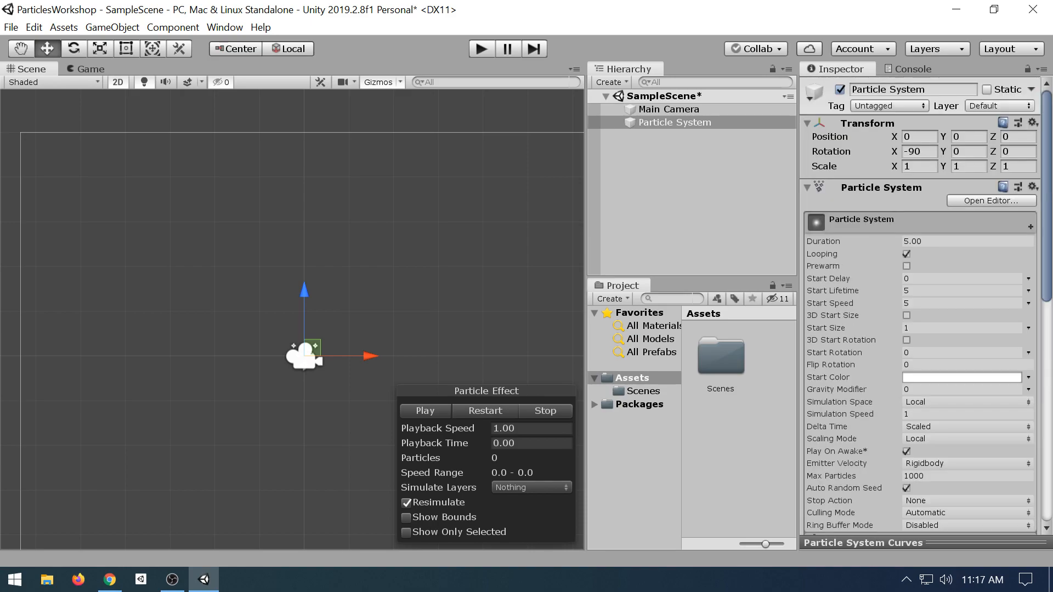
scroll(935, 303, "down", 6)
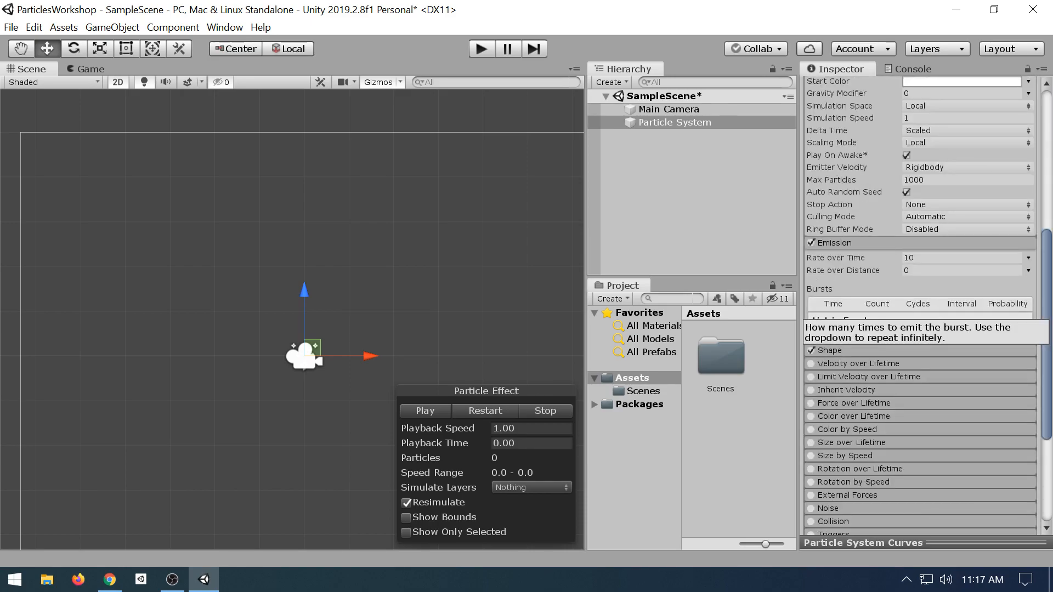
- Add a burst to the Emission module, look through the value modes for its Count, and remove the burst
left_click(998, 336)
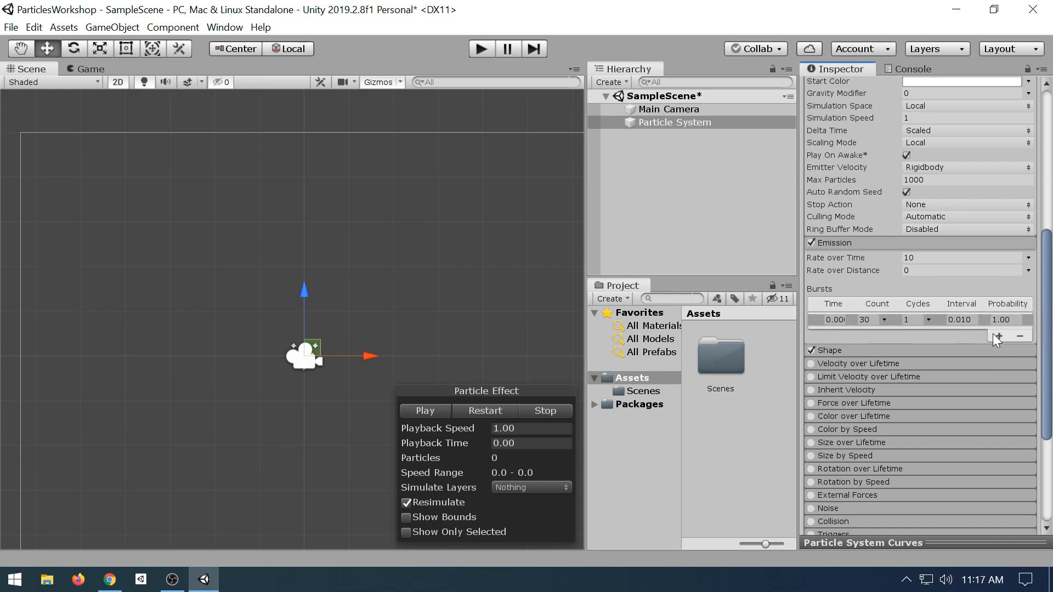
left_click(884, 319)
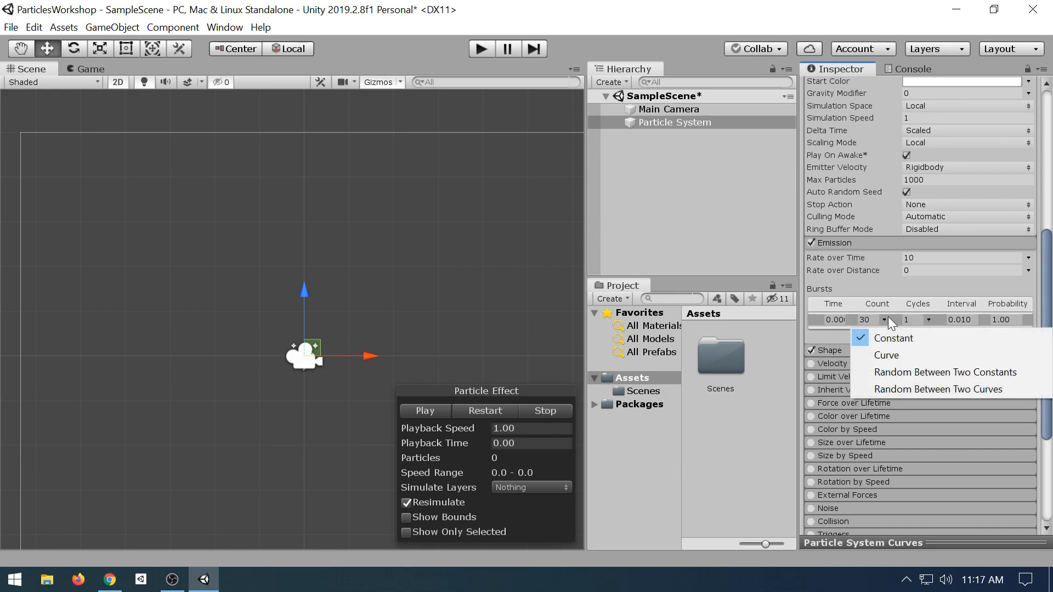
left_click(865, 320)
left_click(865, 319)
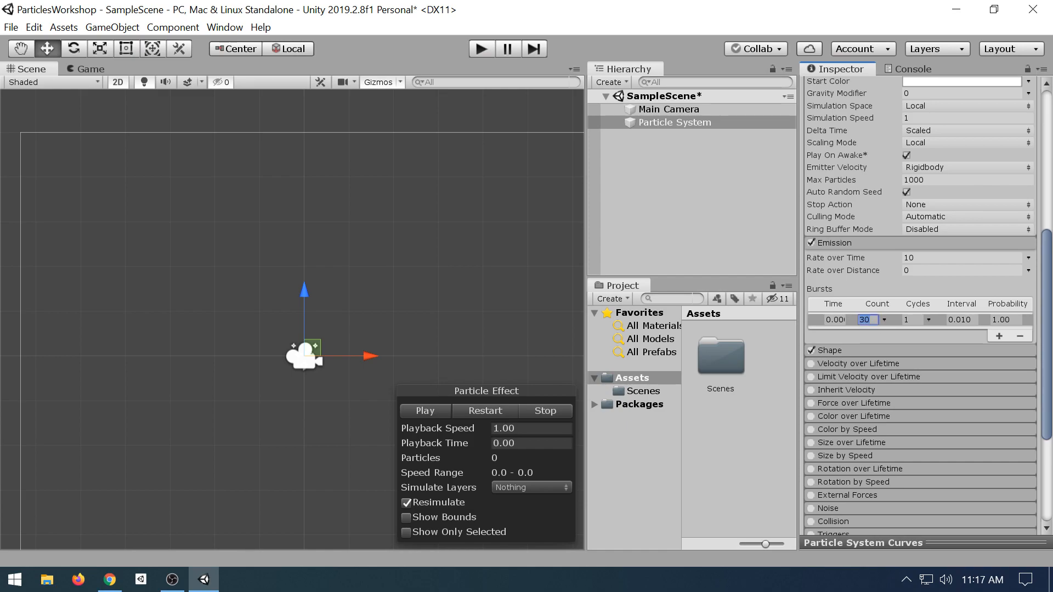
left_click(882, 320)
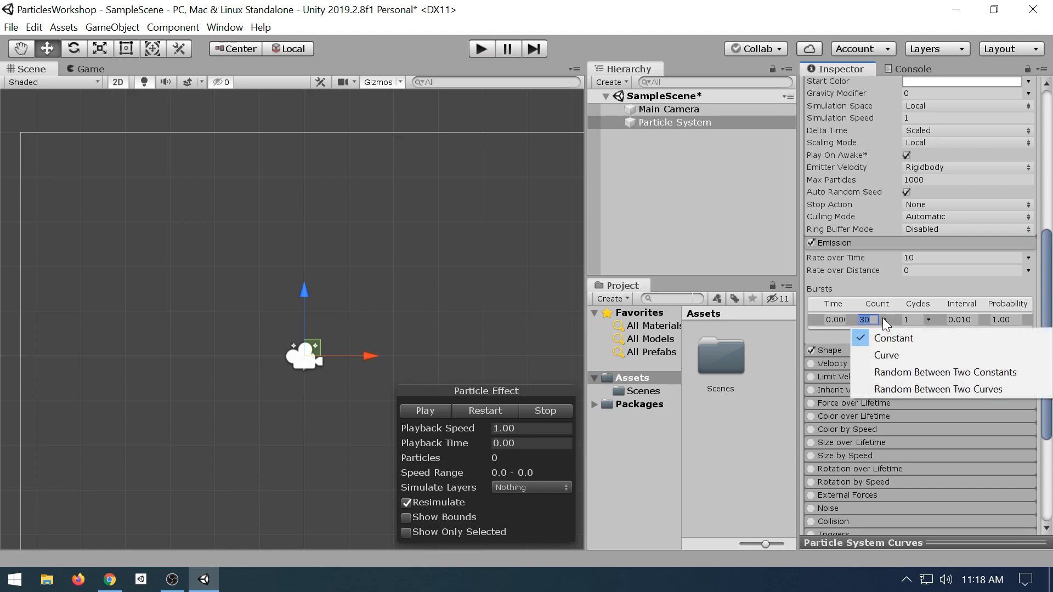
left_click(883, 319)
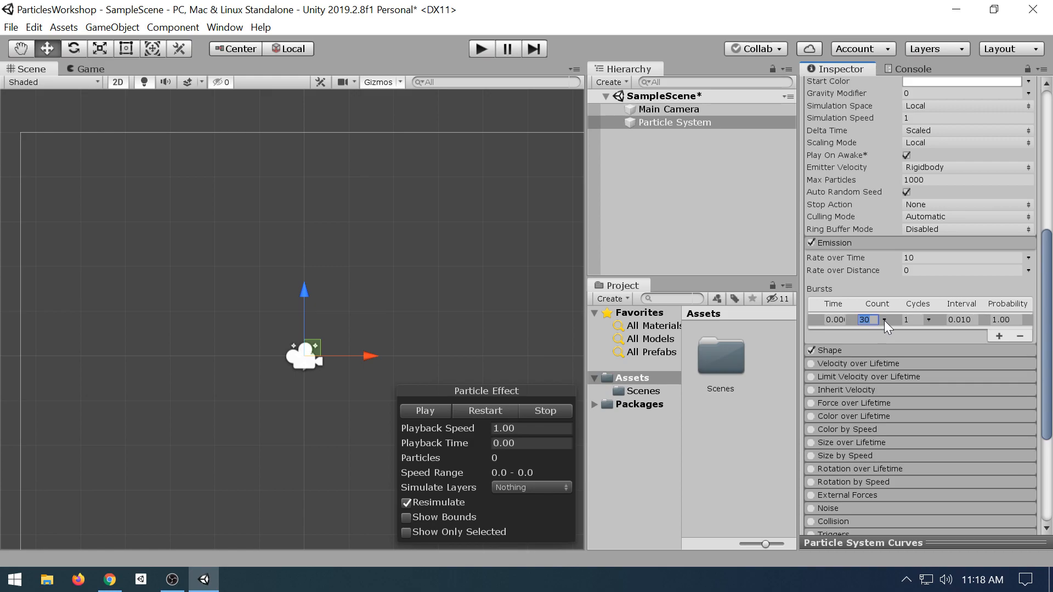
left_click(1021, 335)
- Switch Rate over Time to Curve mode and show its curve in the expanded Particle System Curves editor
left_click(1027, 258)
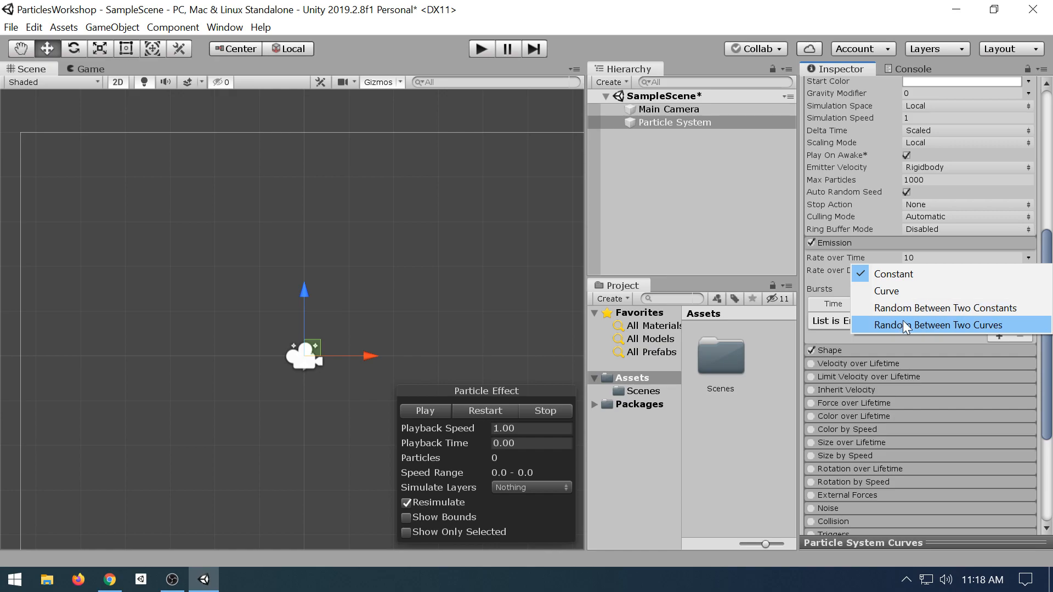
left_click(914, 289)
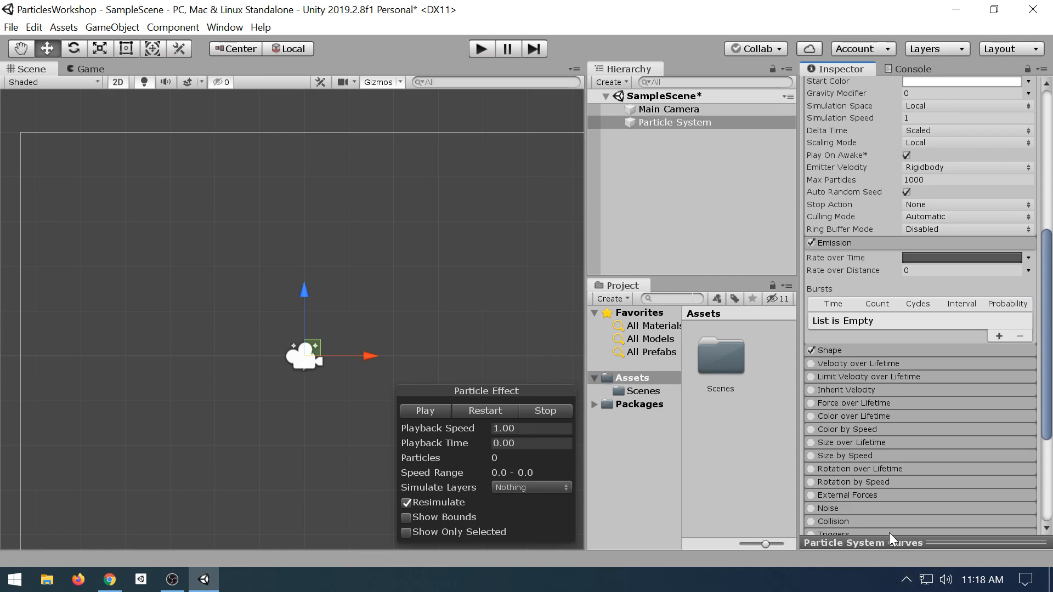
left_click_drag(891, 540, 894, 460)
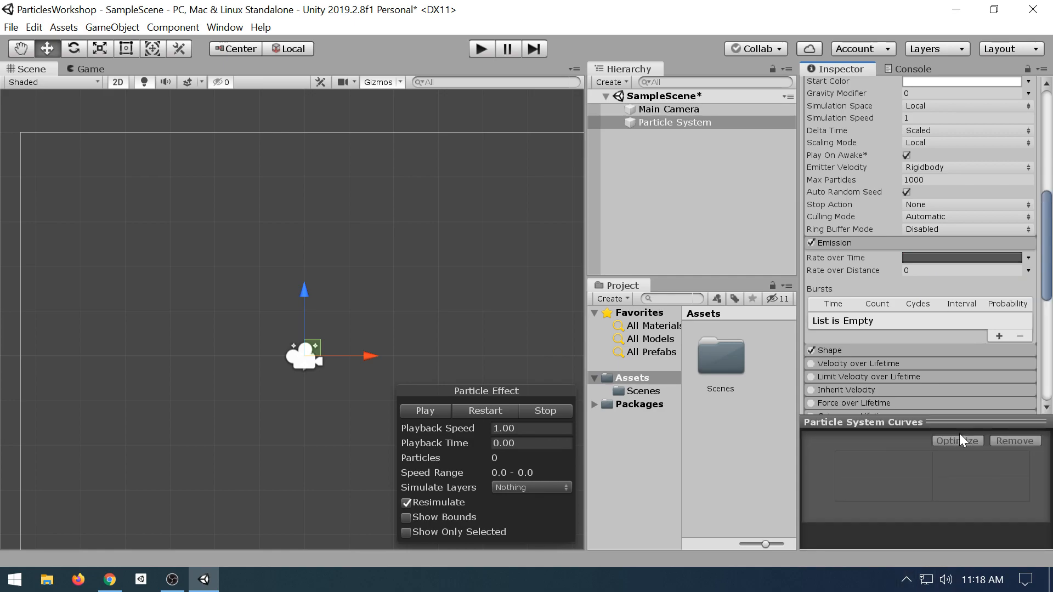
left_click(1001, 259)
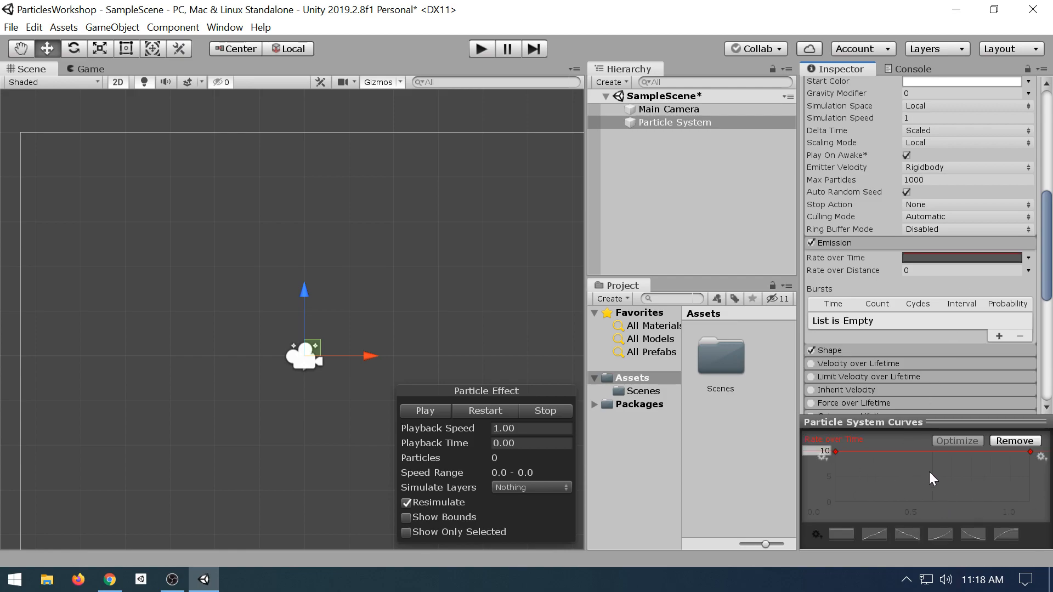
scroll(982, 268, "up", 10)
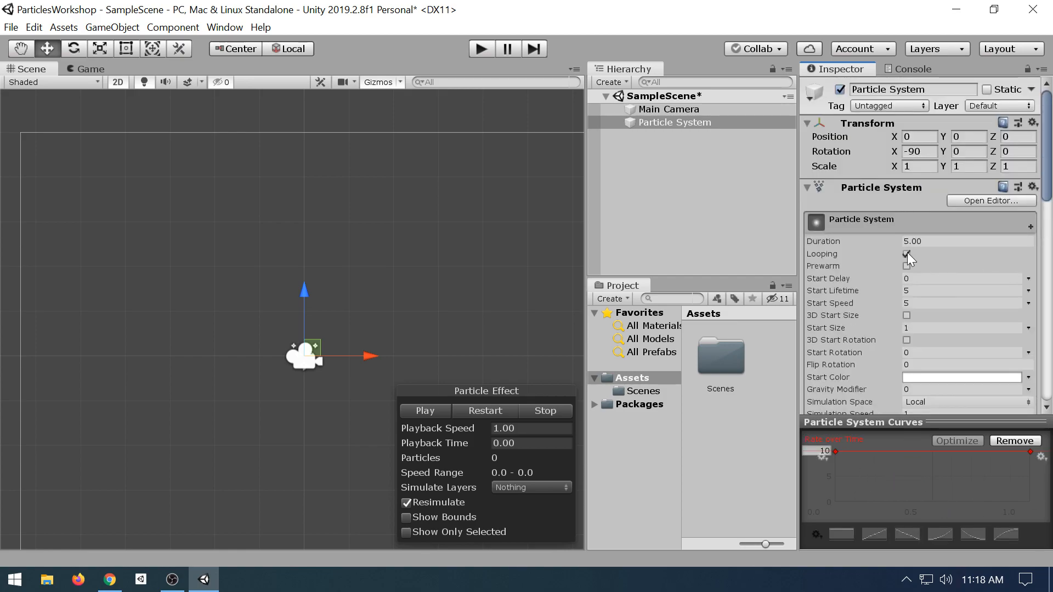
scroll(919, 291, "down", 15)
scroll(919, 291, "up", 8)
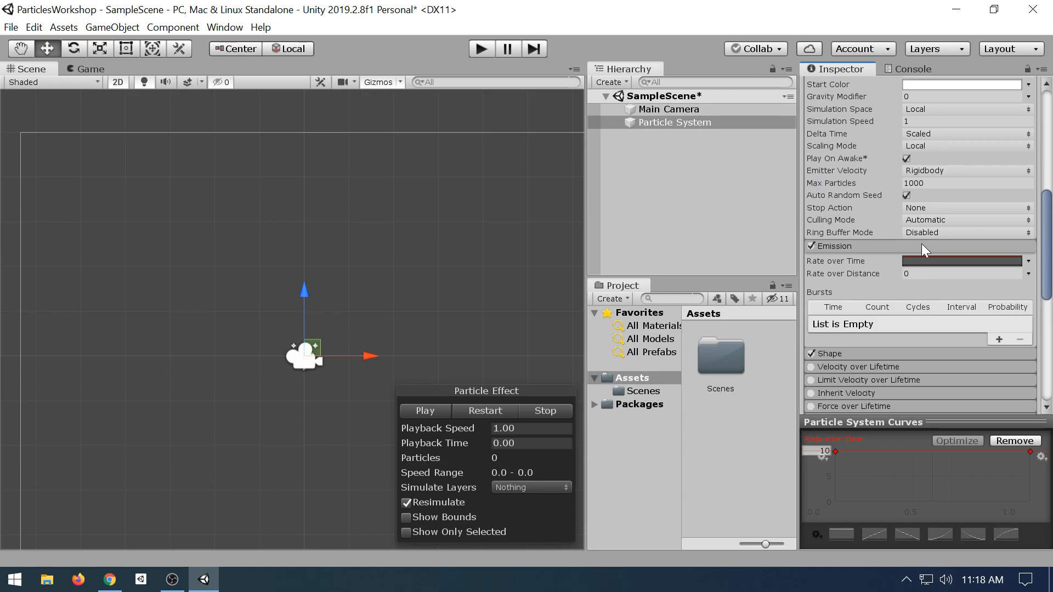
scroll(922, 248, "down", 1)
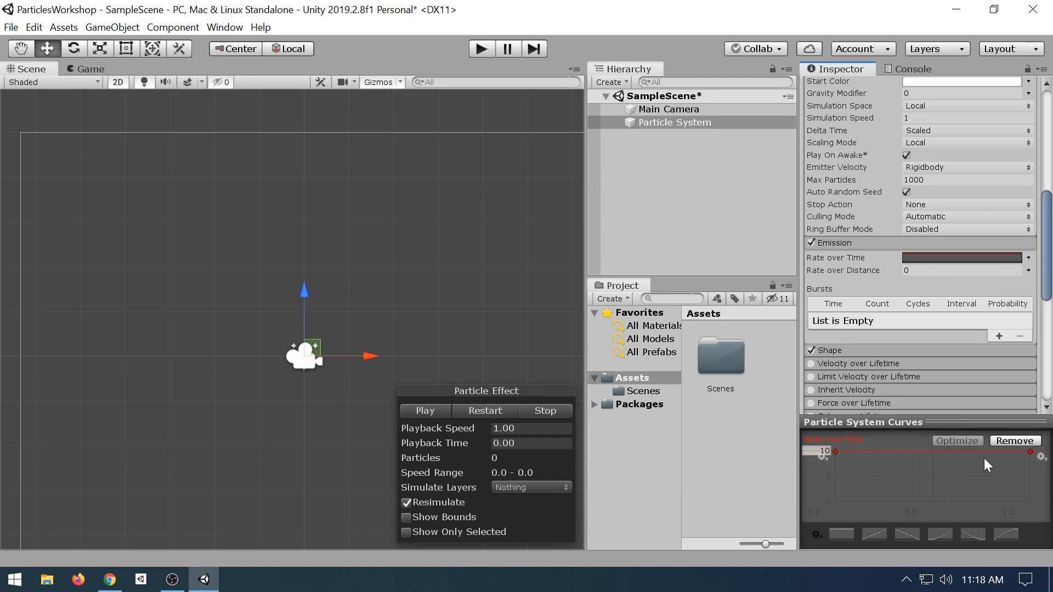
- Shape the Rate over Time curve from the ease-in preset into a dip by raising its start key and adjusting the end tangent, and preview the particles
left_click(881, 535)
left_click(940, 535)
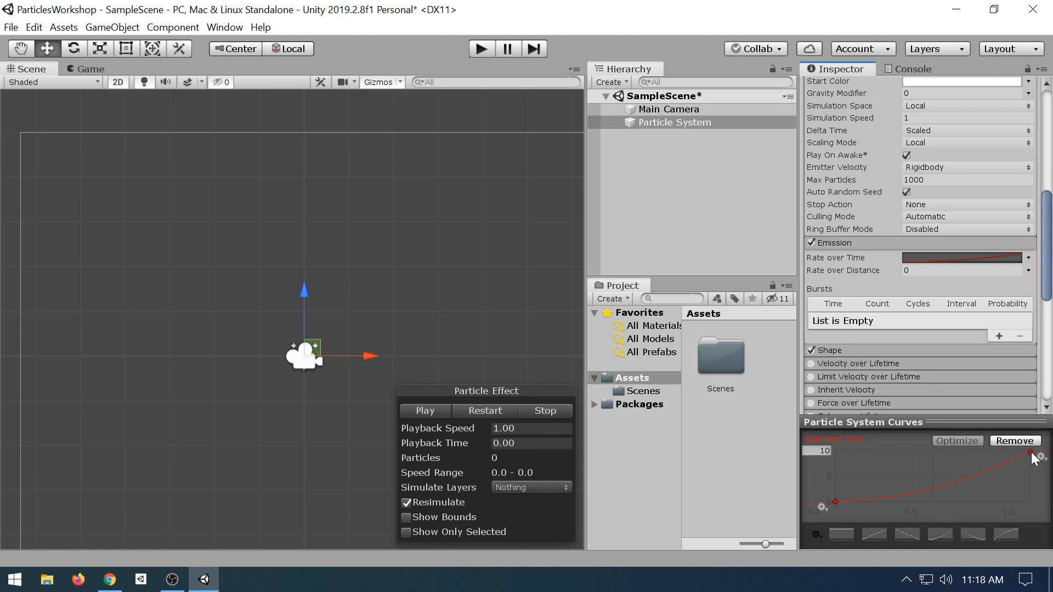
left_click_drag(1031, 452, 942, 477)
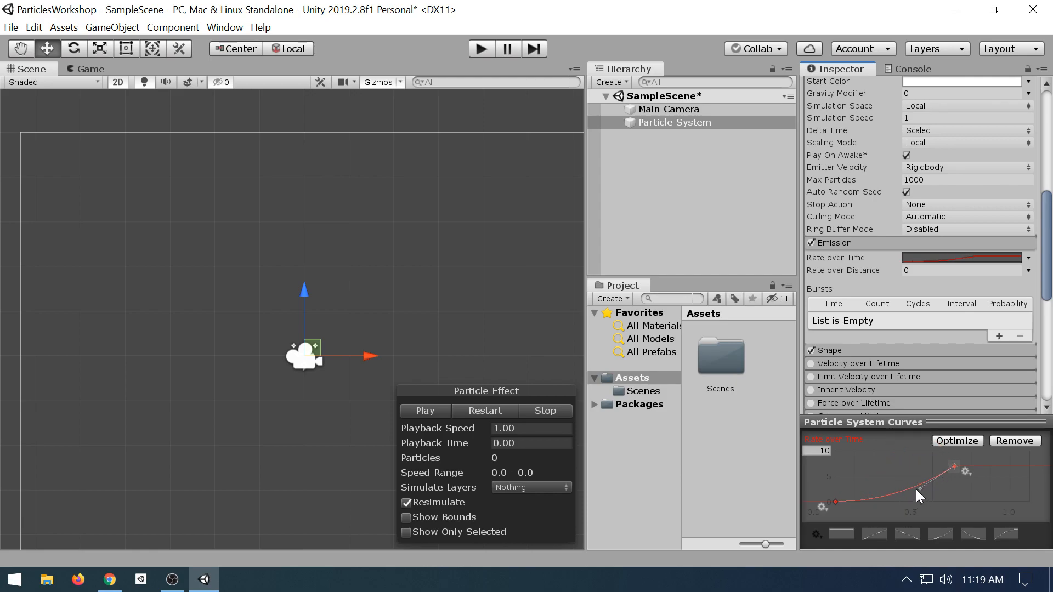
left_click_drag(919, 487, 1030, 453)
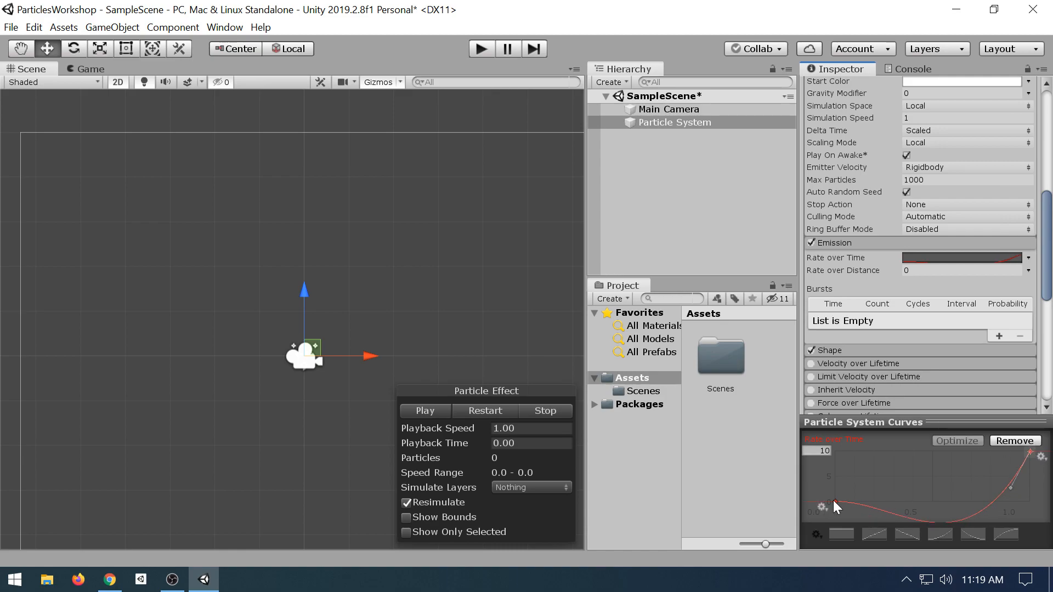
left_click_drag(835, 502, 837, 467)
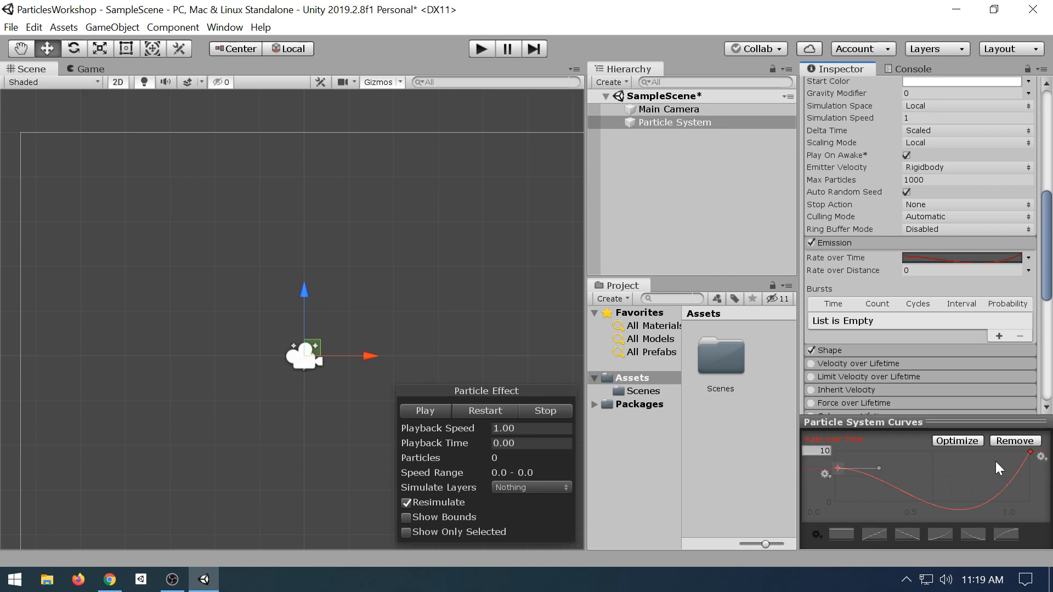
left_click(1029, 452)
mouse_move(1009, 490)
left_mouse_down()
mouse_move(992, 487)
mouse_move(1004, 491)
left_mouse_up()
left_click(439, 414)
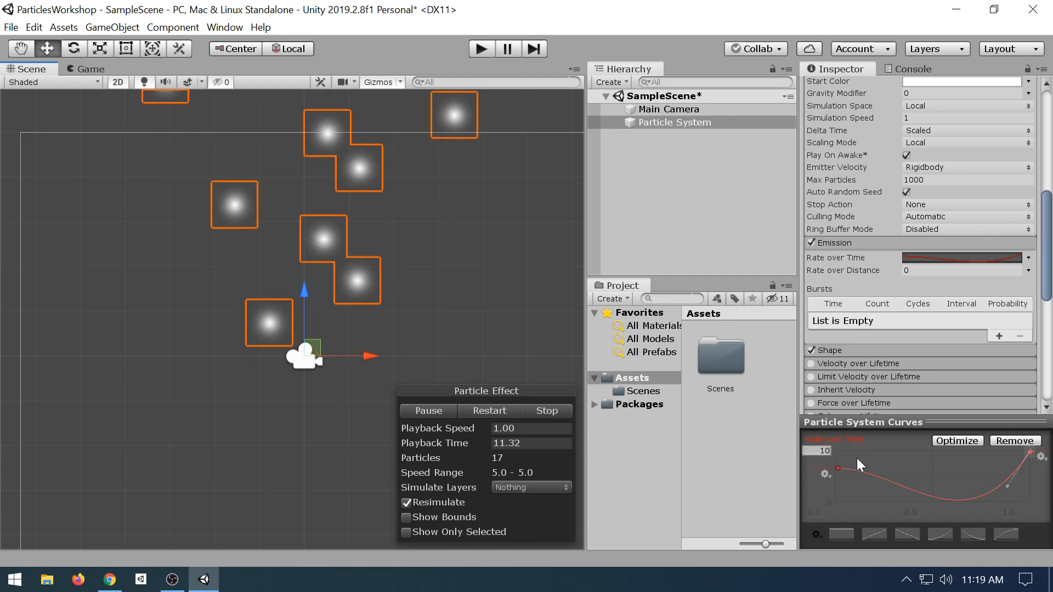
- Set the maximum of the Rate over Time curve to 50, watch the particle preview, and stop it
left_click(816, 450)
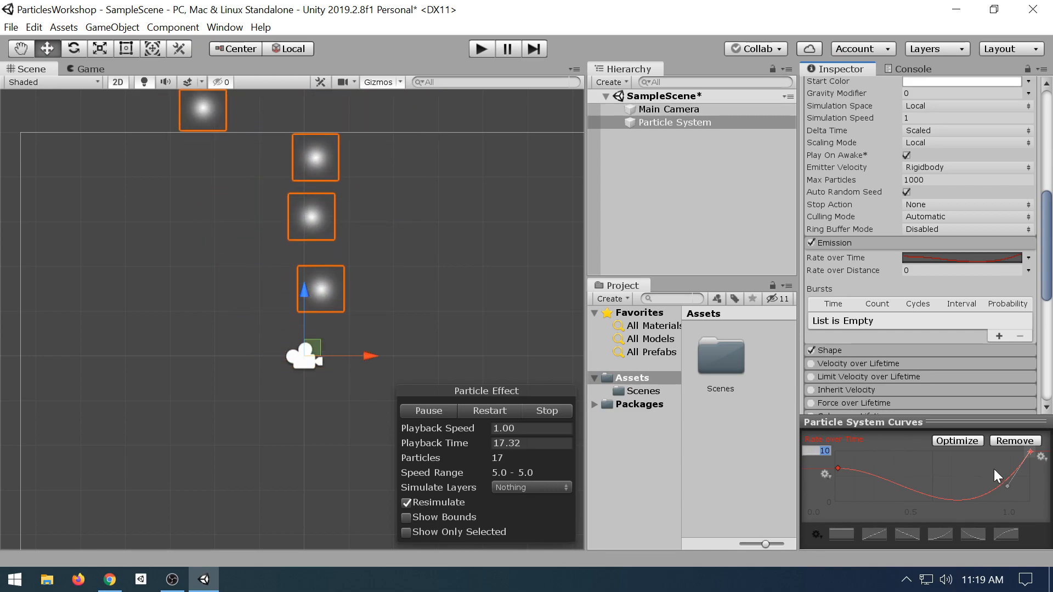
type("50")
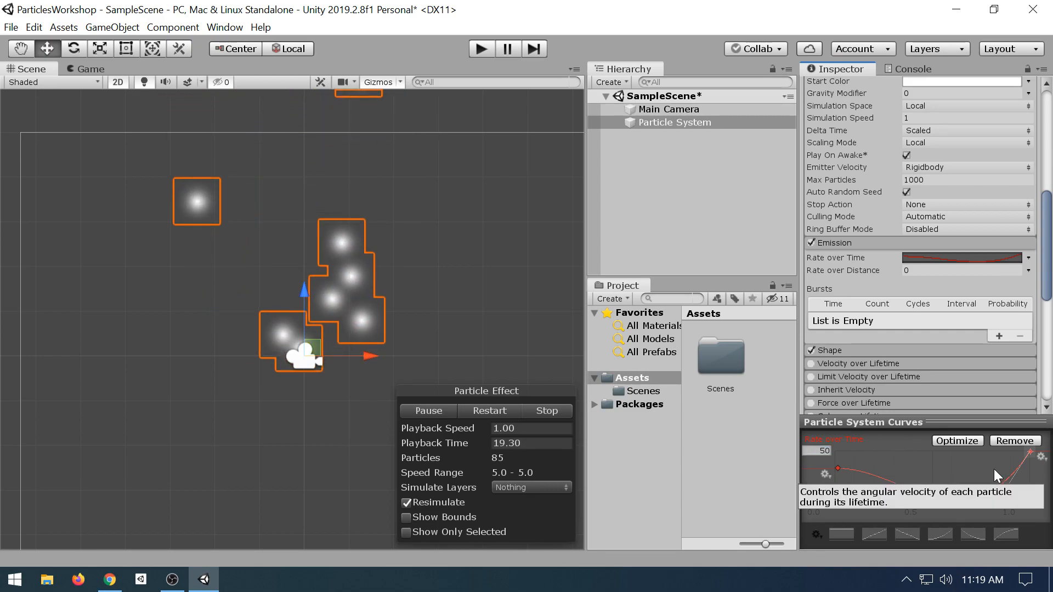
left_click(832, 450)
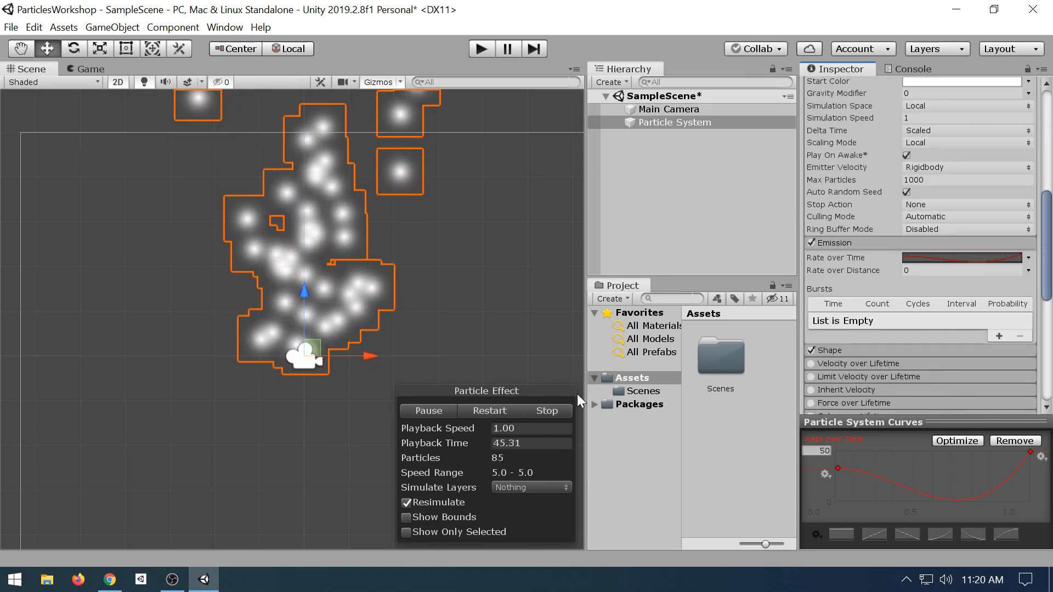
left_click(566, 409)
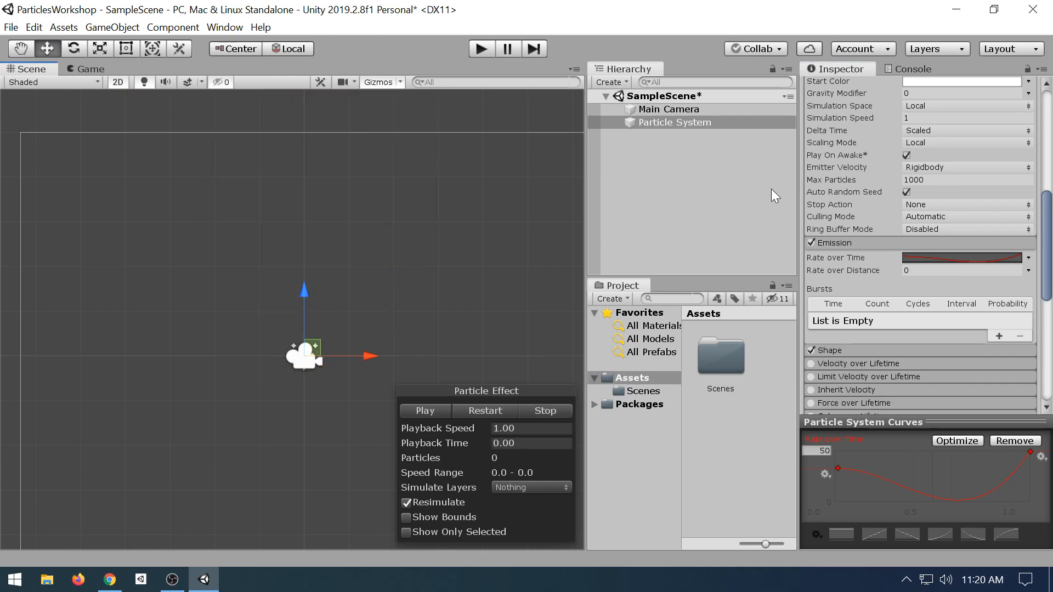
- Switch to Google Slides, present the Emission Module and Shape Module slides, and return to Unity
mouse_move(863, 268)
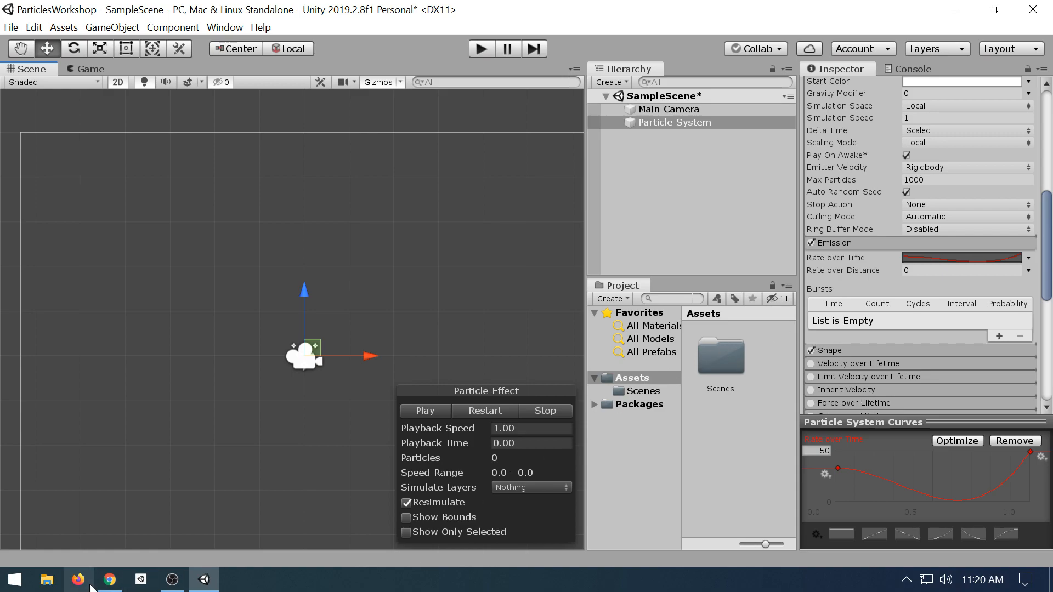
left_click(110, 579)
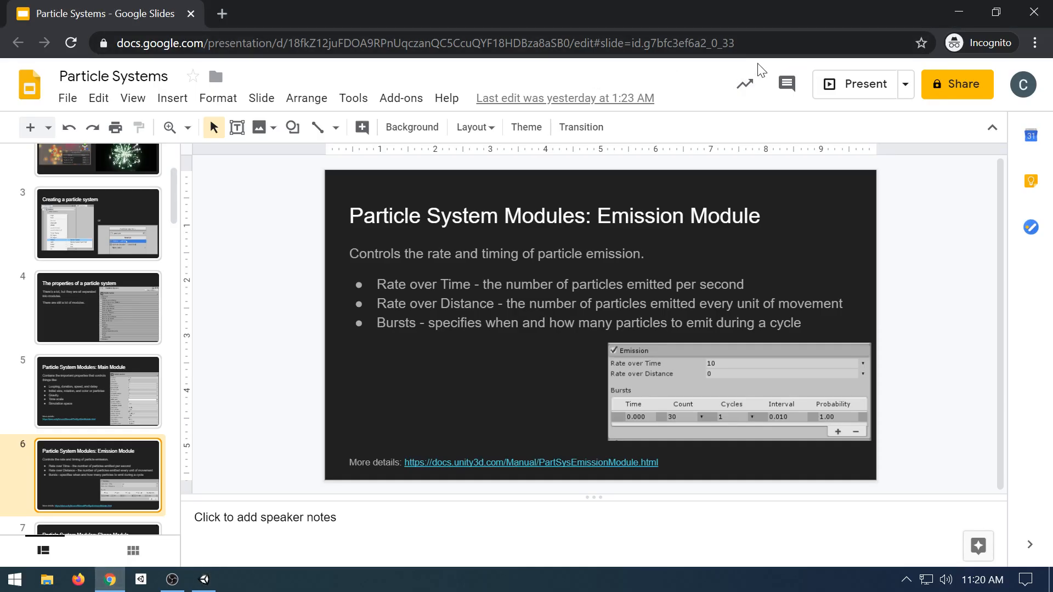
left_click(860, 84)
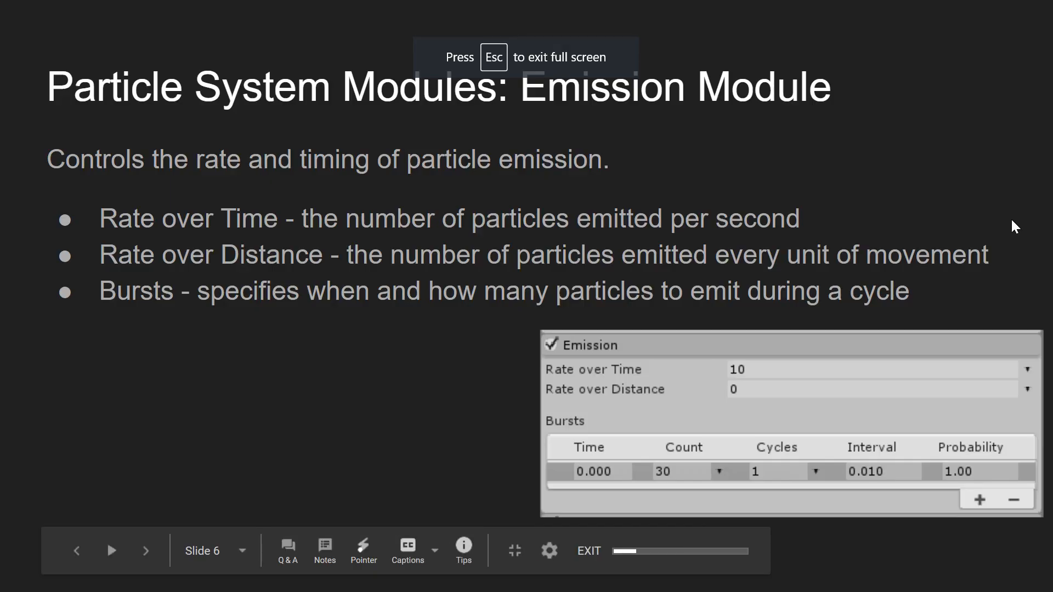
key("Right")
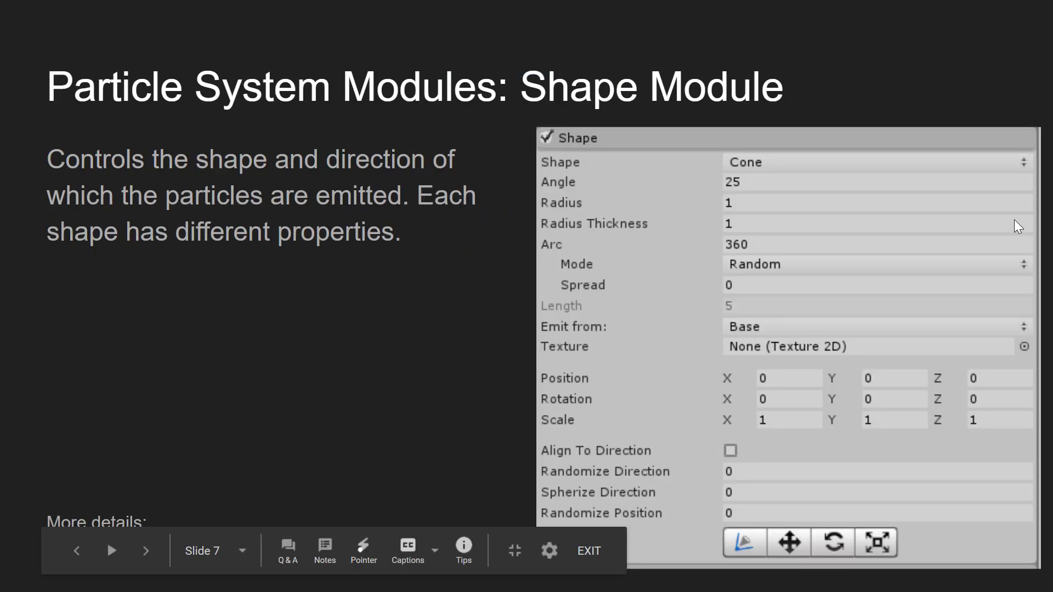
key("Escape")
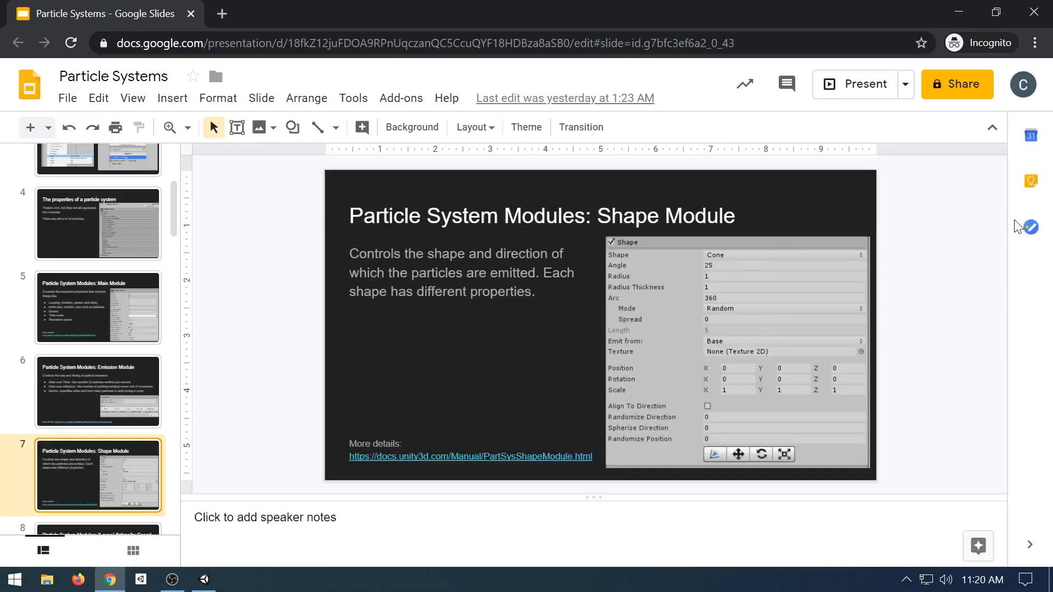
left_click(212, 578)
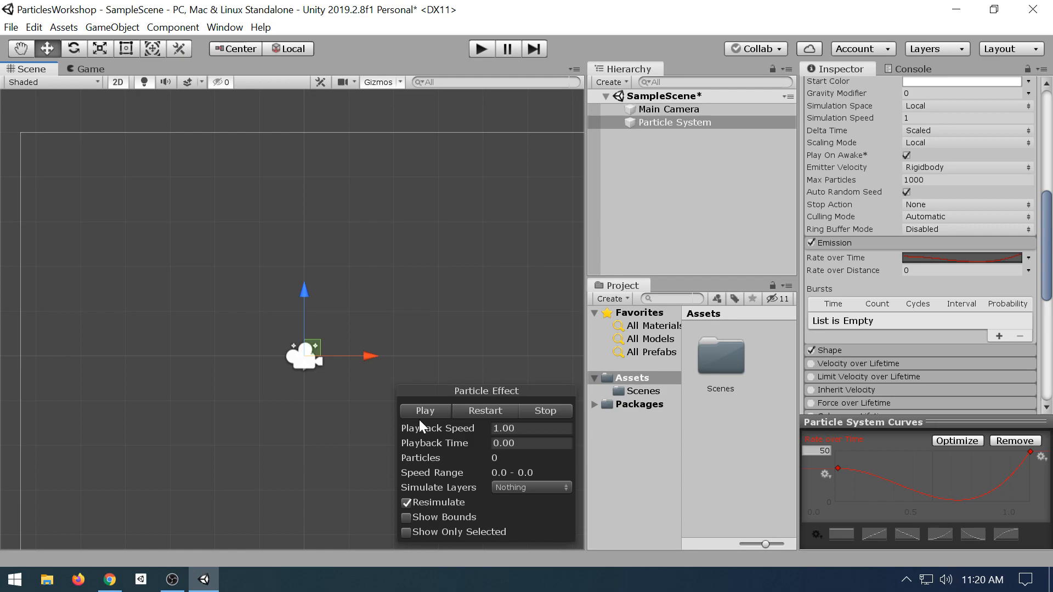
- Change Rate over Time to a constant value of 10 and play the particle preview
left_click(1026, 257)
left_click(1018, 275)
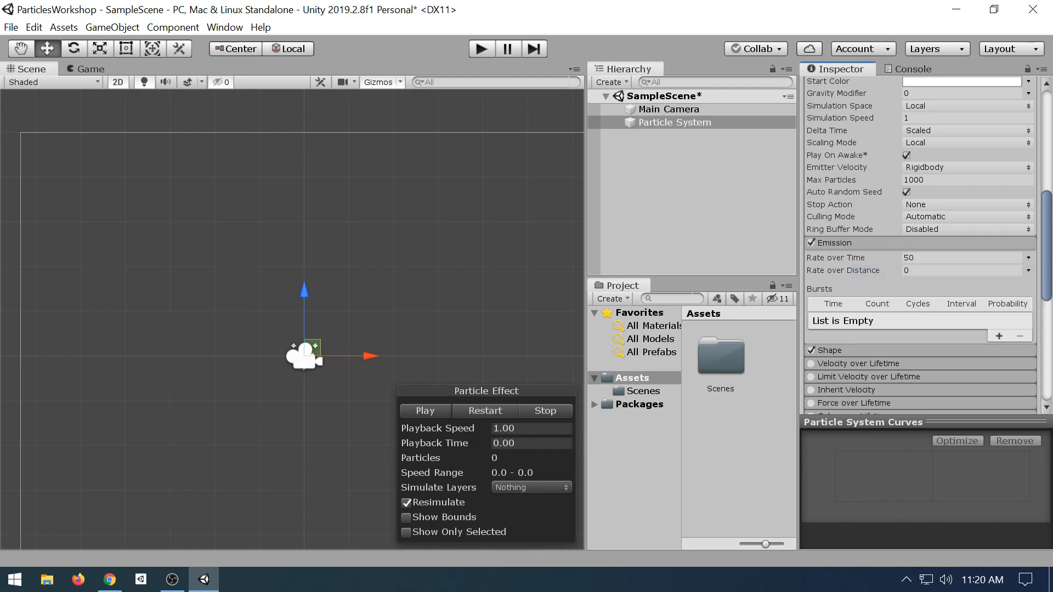
left_click(995, 253)
type("10")
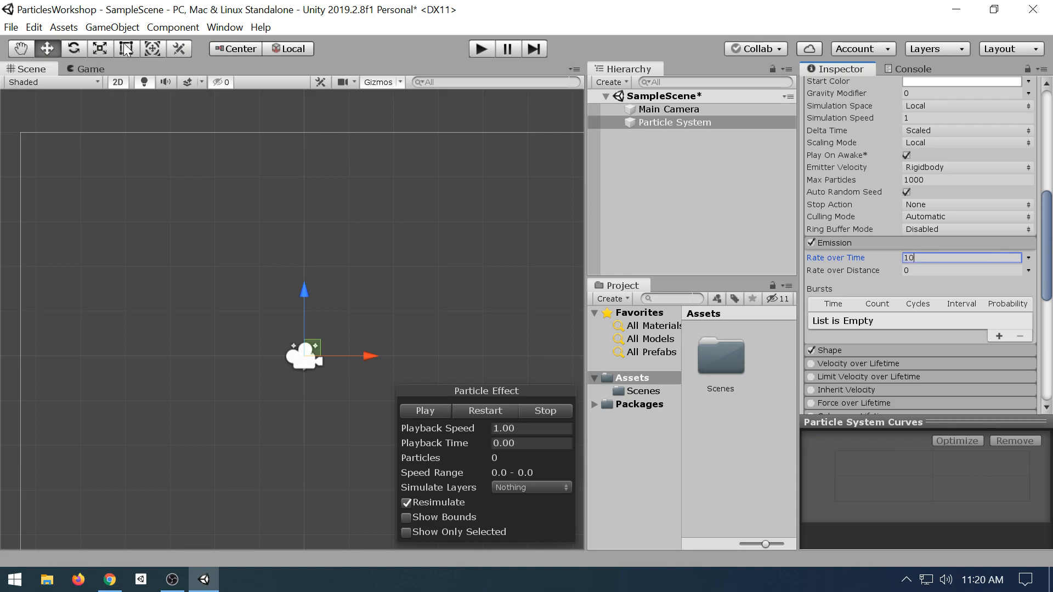
key("Return")
left_click(418, 410)
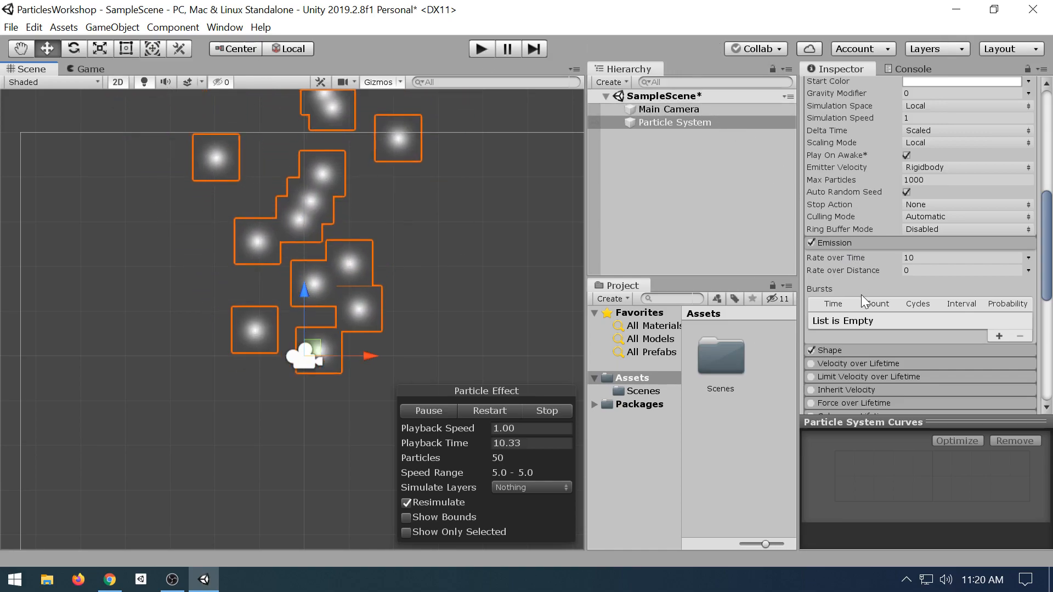
- Expand the particle system's Shape module and set the emitter Shape to Sphere
left_click(872, 348)
scroll(881, 277, "down", 3)
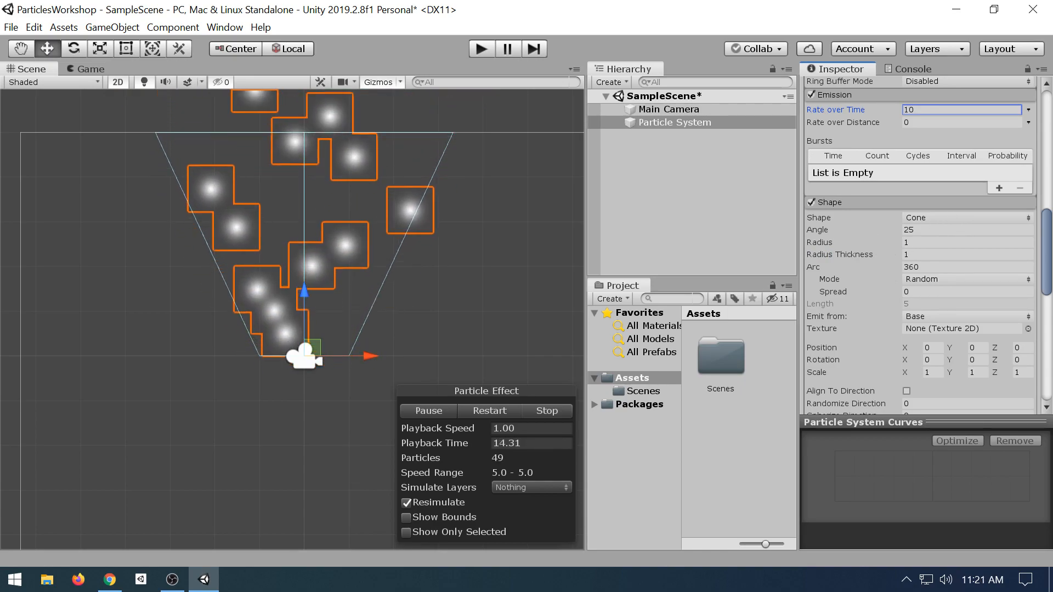
left_click(987, 218)
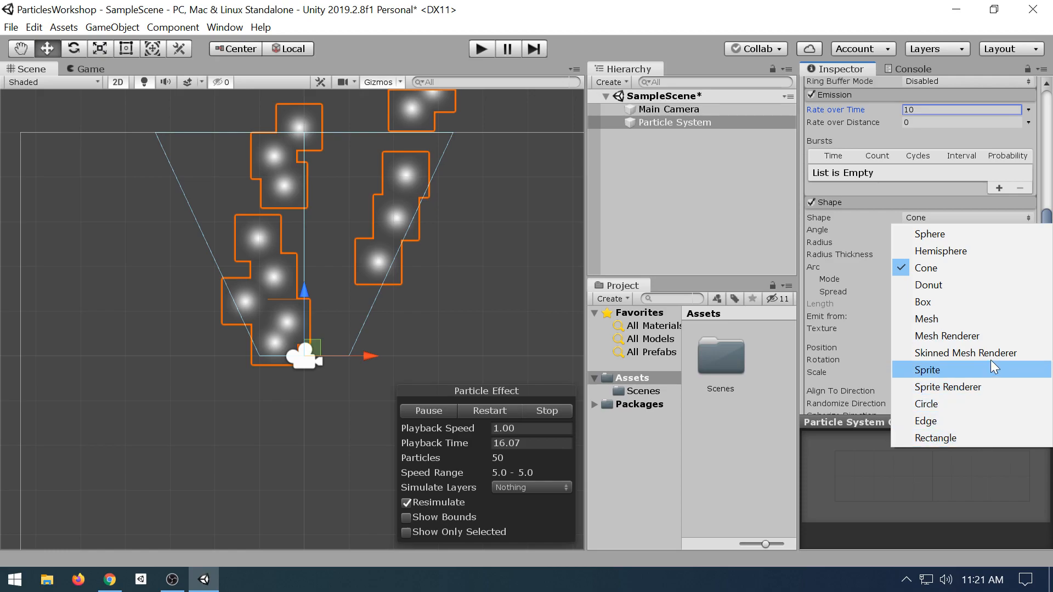
left_click(974, 234)
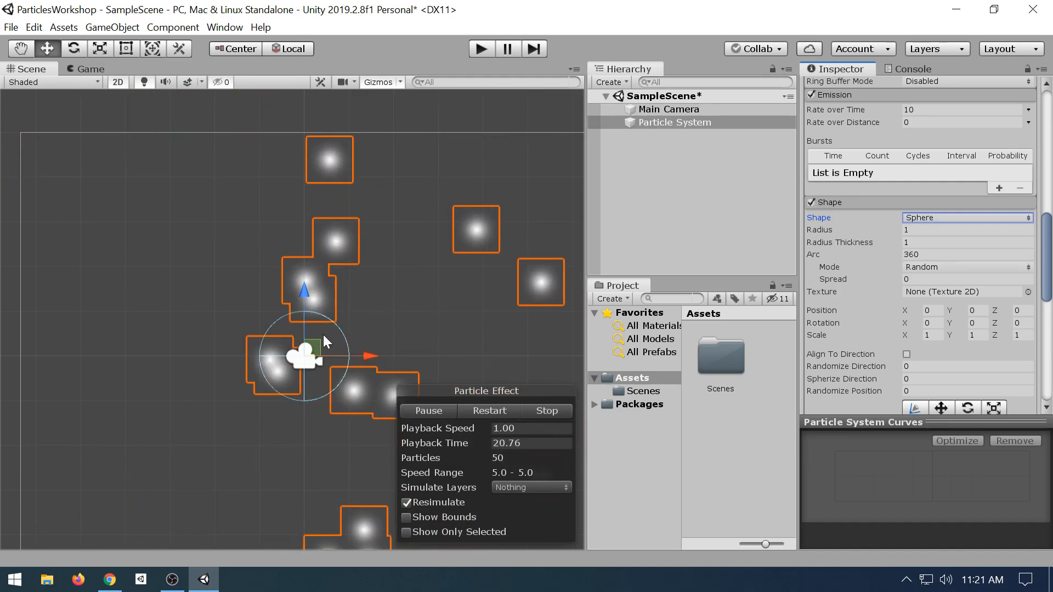
- Set the emitter Shape back to Cone and its Radius to 6
left_click(971, 217)
left_click(958, 273)
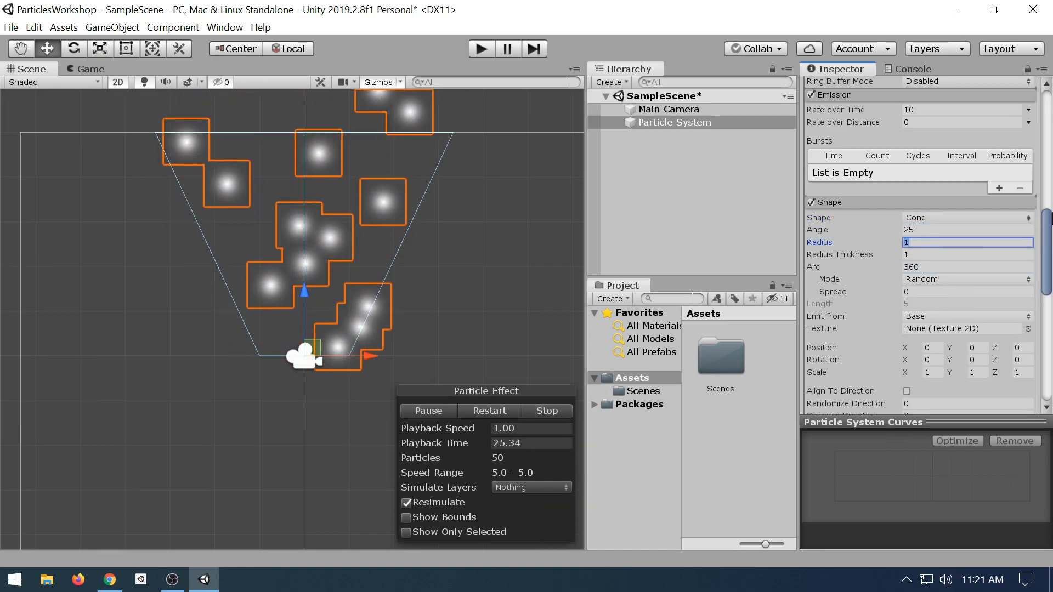
type("6")
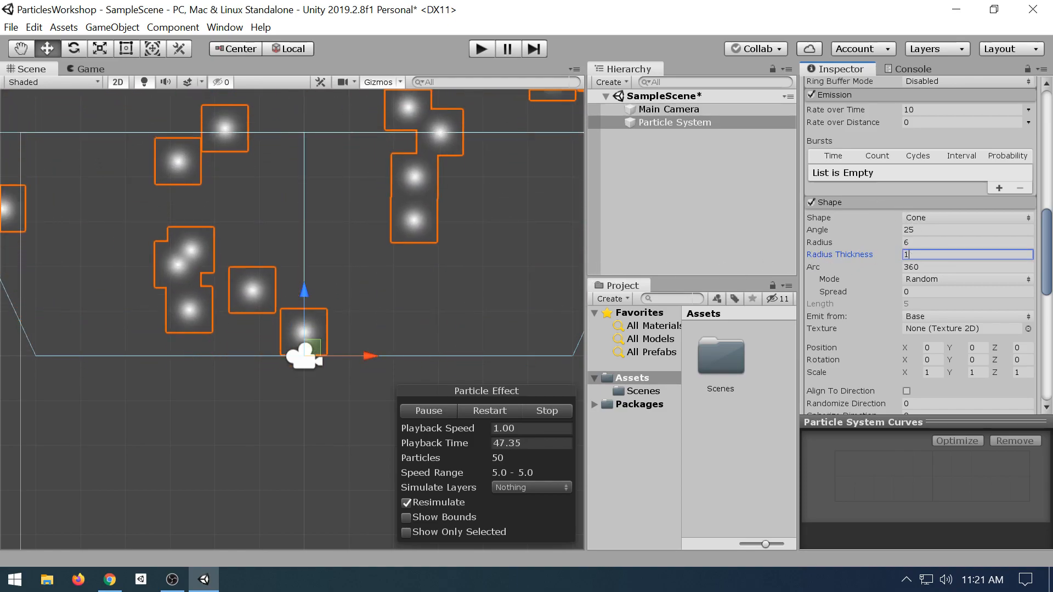
- Set the cone's Radius Thickness to 0 and show the emission in the 3D scene view
key("BackSpace")
type("0")
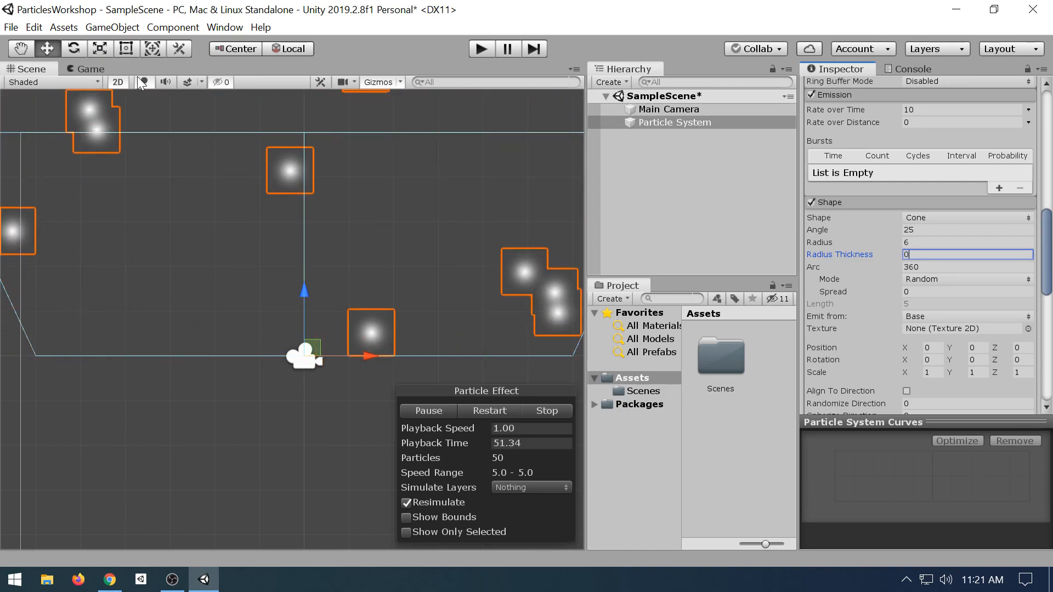
left_click(117, 82)
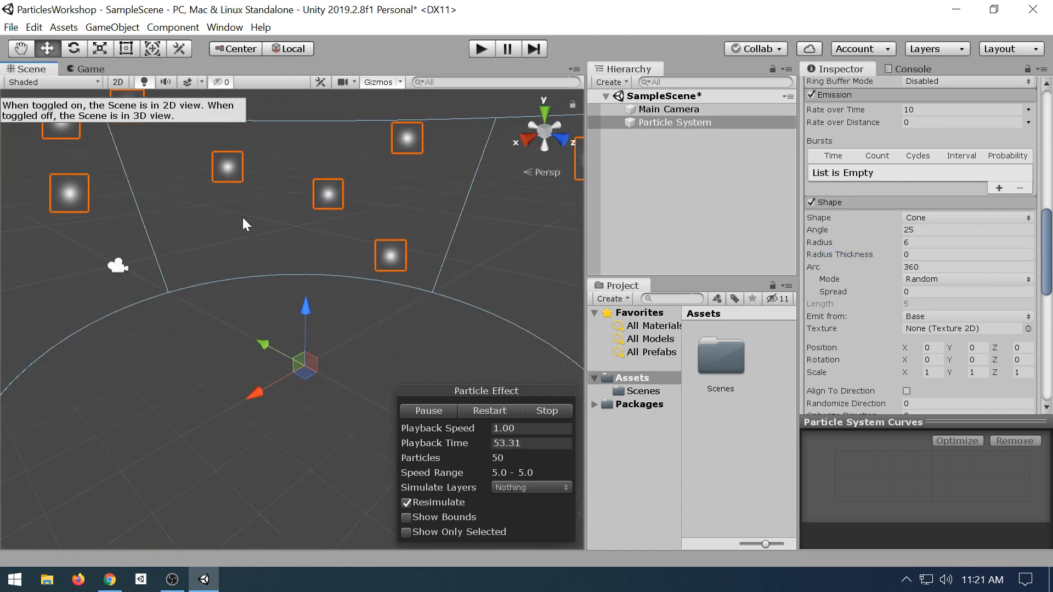
scroll(280, 366, "down", 8)
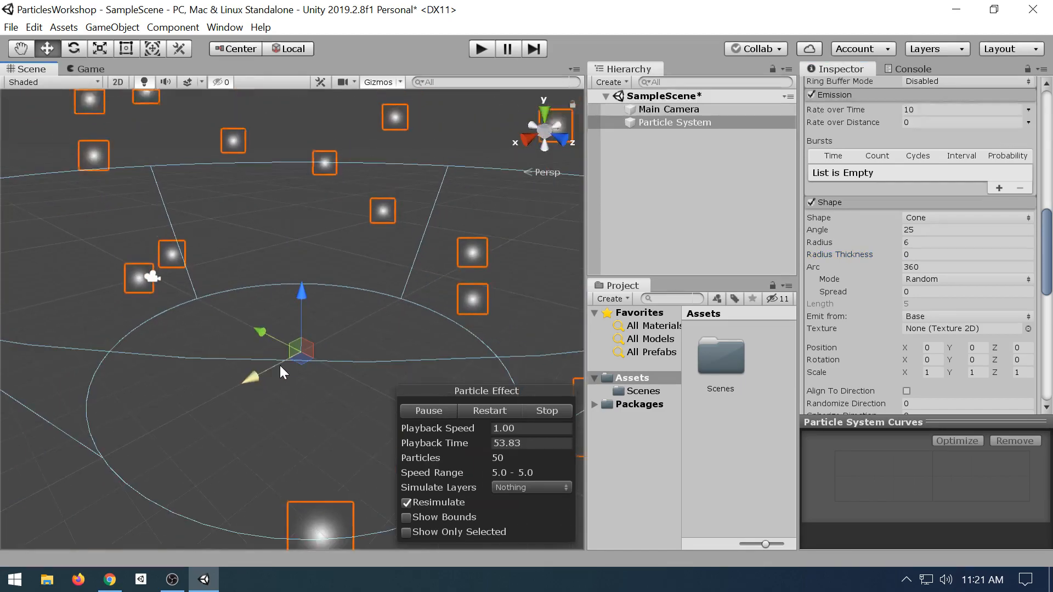
- Set Radius Thickness to 1 and change the emitter Shape to Sphere
left_click(902, 256)
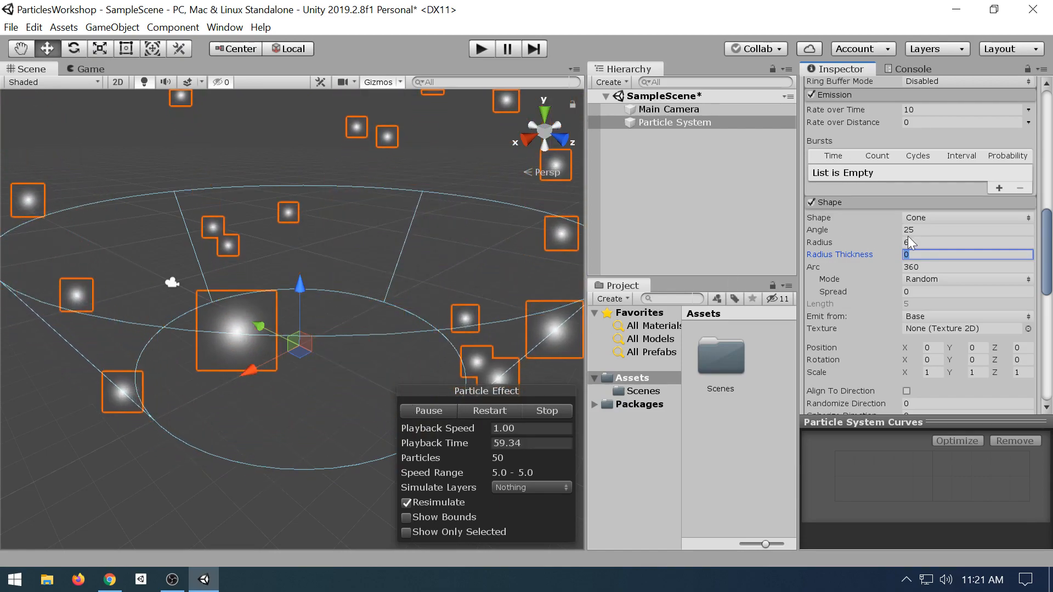
type("1")
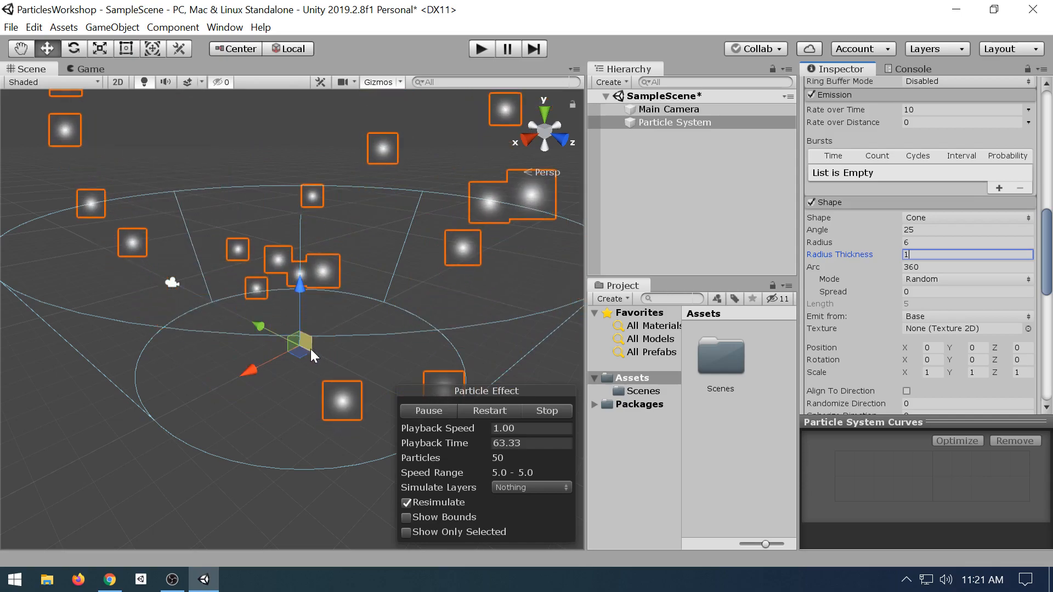
left_click(936, 217)
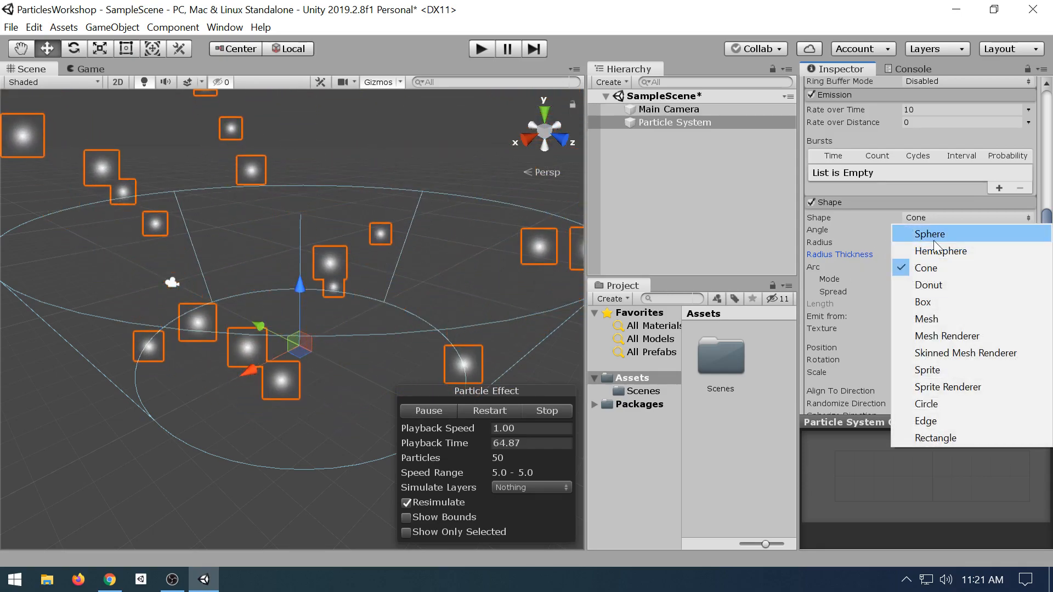
left_click(935, 236)
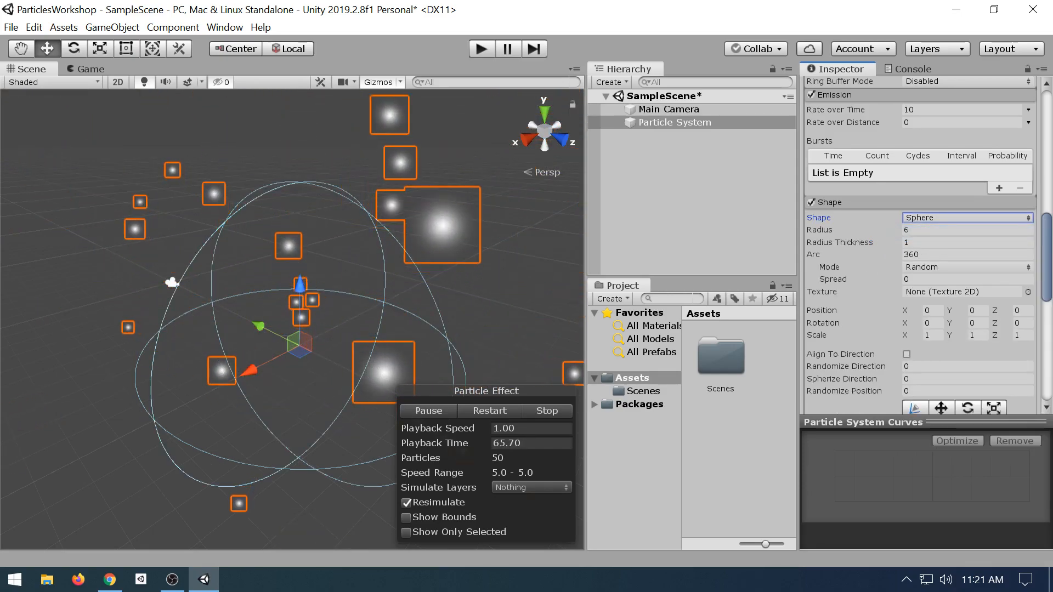
scroll(270, 415, "down", 3)
right_click_drag(268, 420, 310, 386)
middle_click_drag(309, 386, 305, 235)
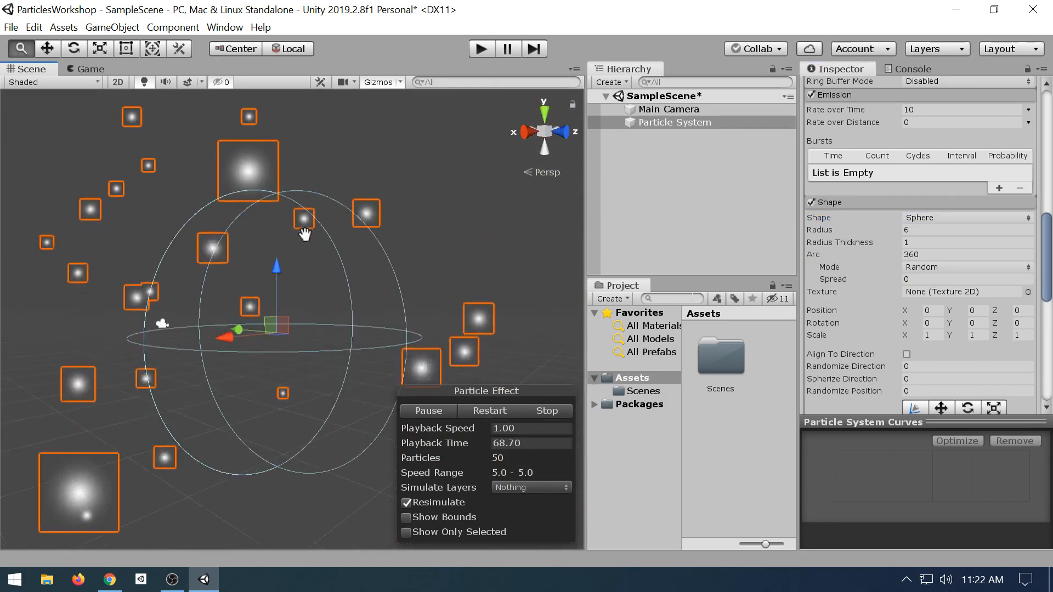
left_click(940, 218)
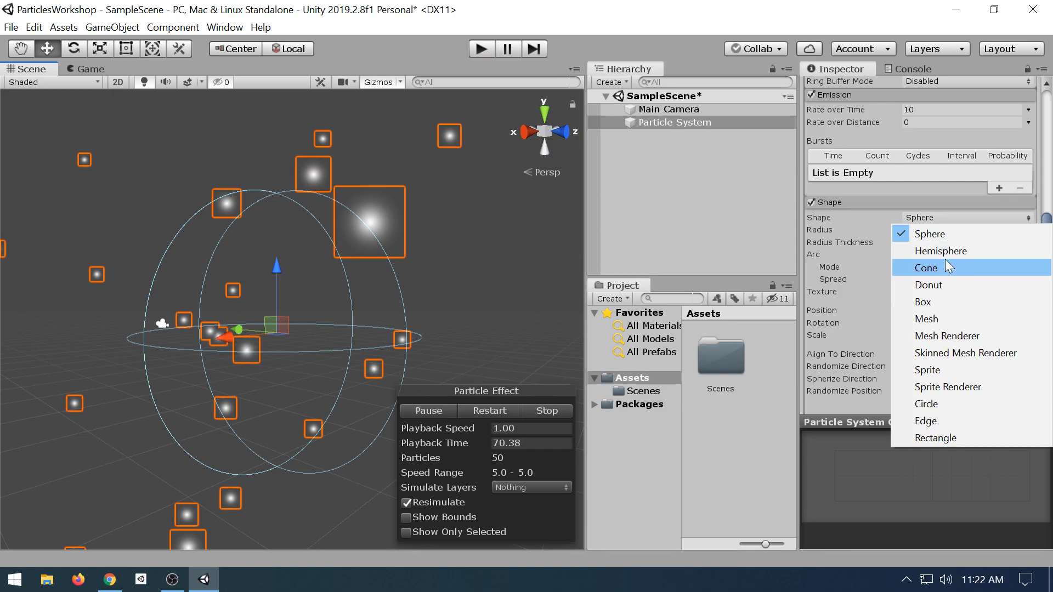
left_click(946, 235)
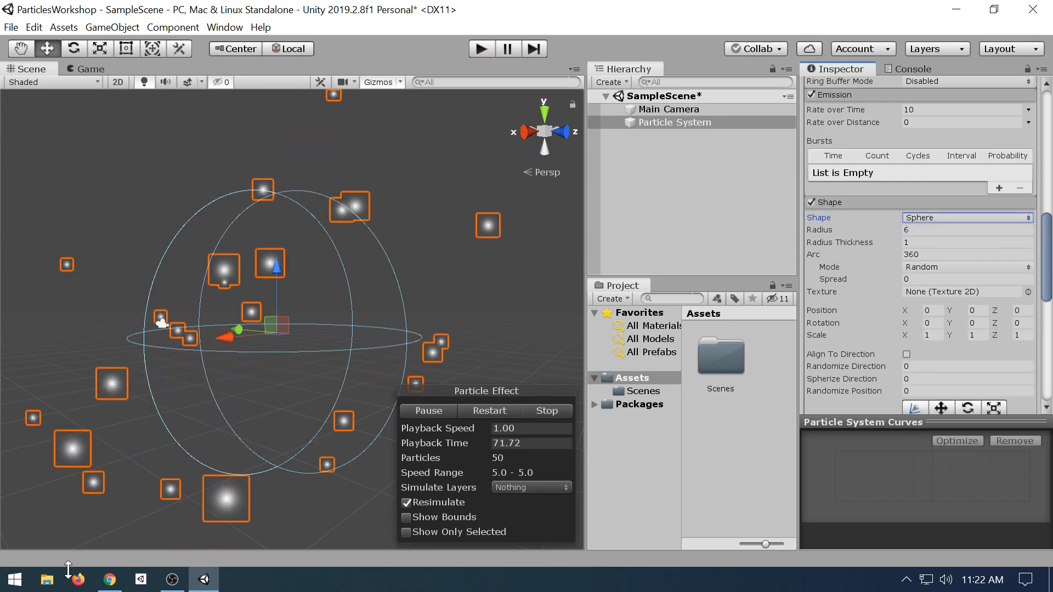
- Switch to the slide deck in Chrome and open the Unity manual page linked on the Shape Module slide
left_click(110, 580)
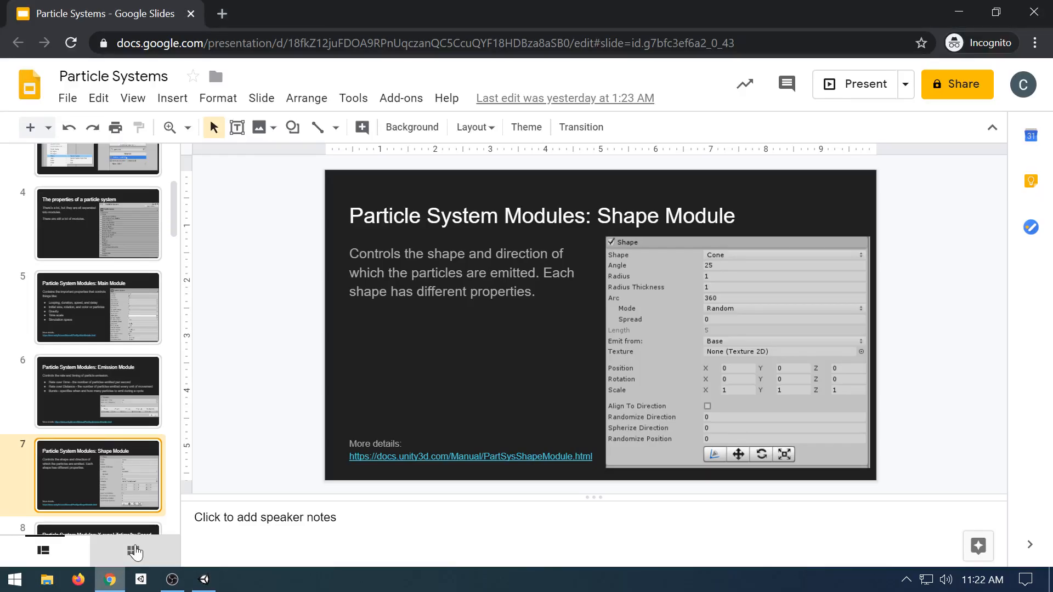
left_click(369, 456)
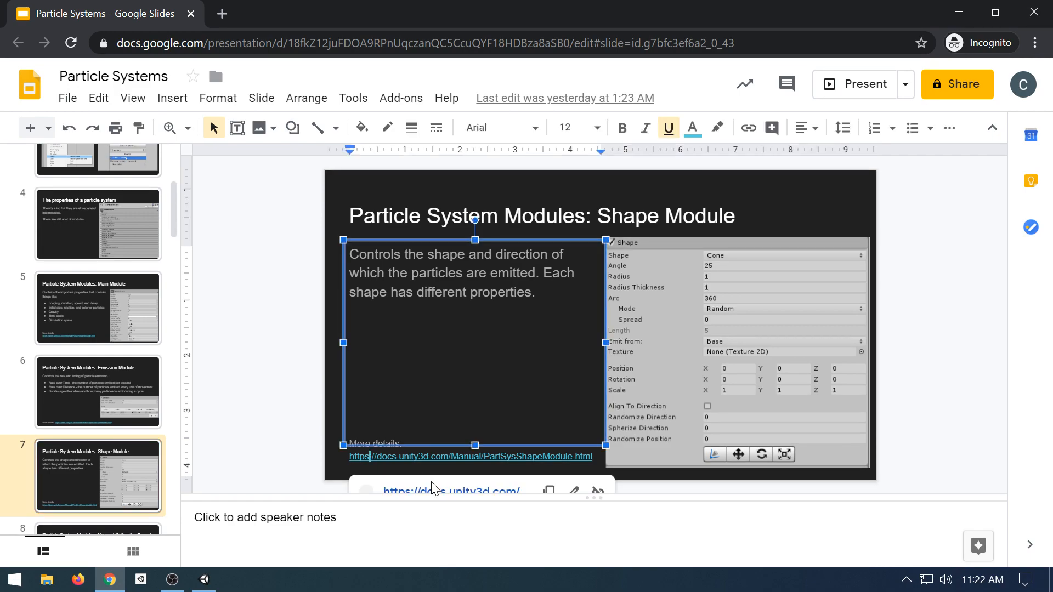
key("Page_Down")
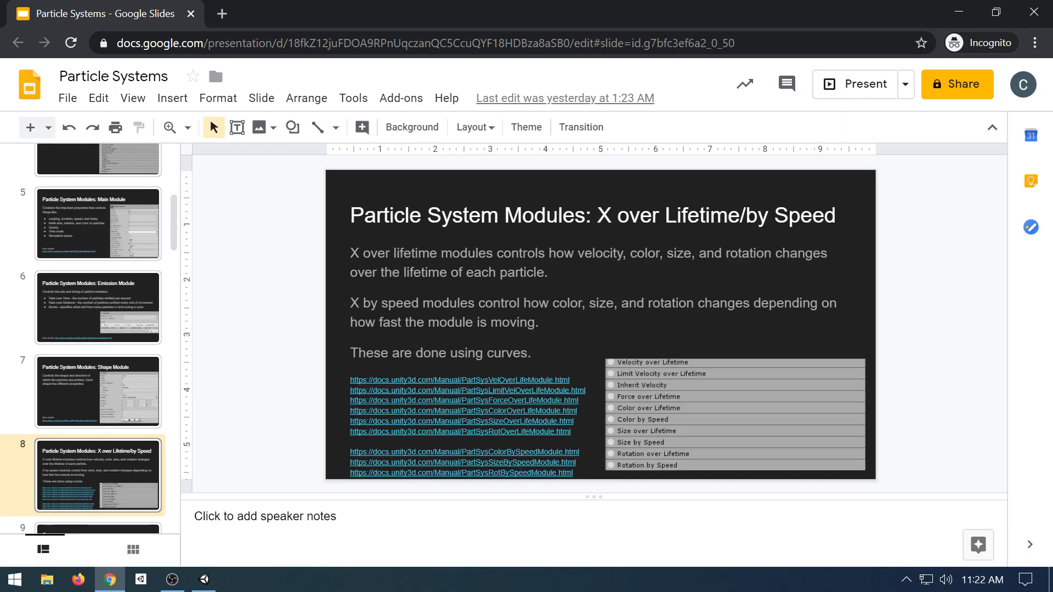
key("Page_Up")
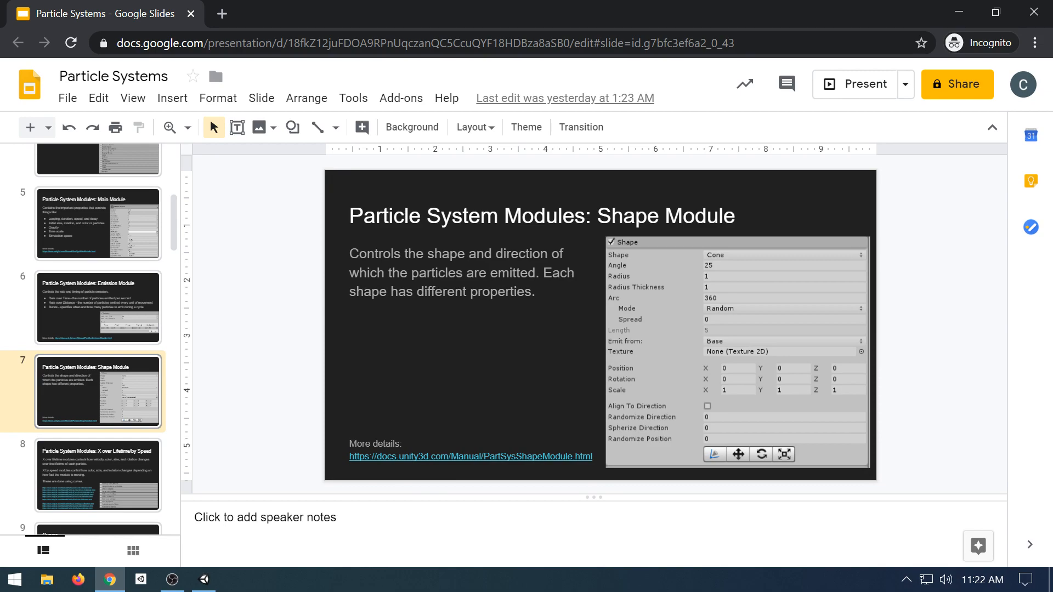
left_click(443, 457)
left_click(433, 490)
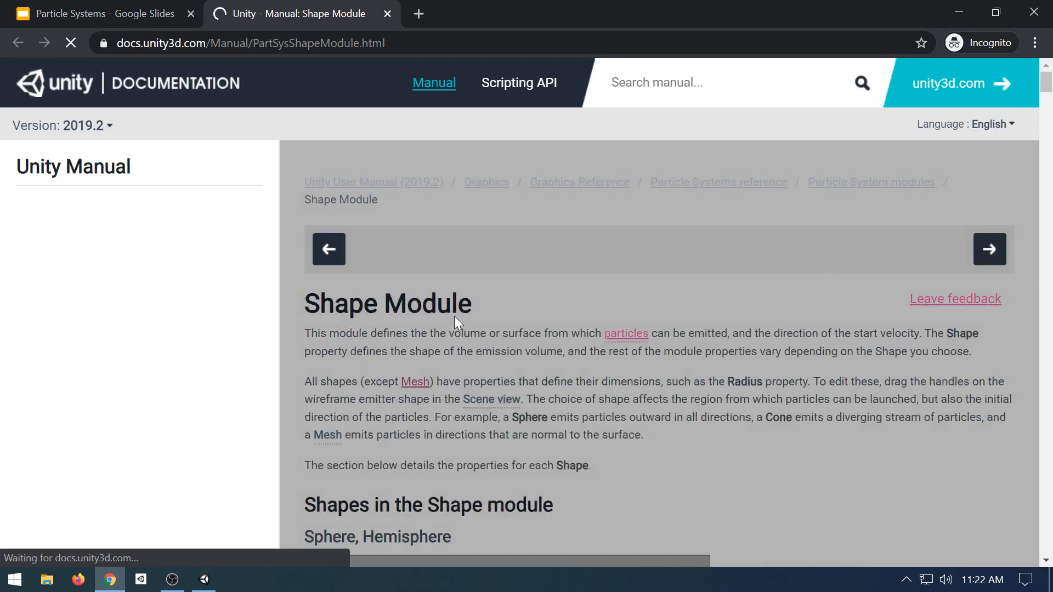
- Skim the manual's property tables for the different emitter shapes, then close the page and return to Unity
scroll(499, 291, "down", 8)
scroll(502, 288, "down", 6)
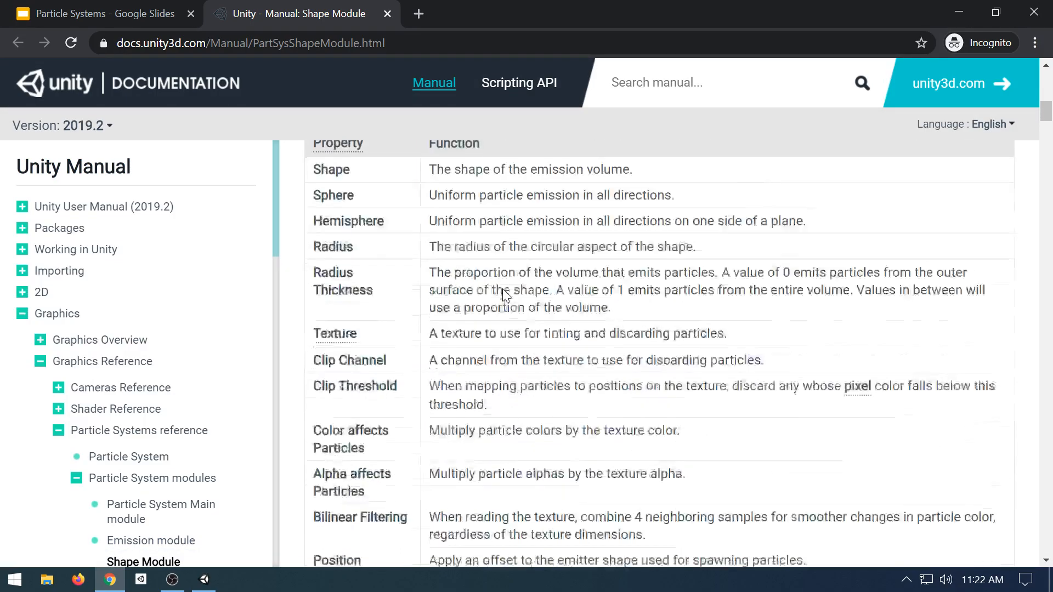
scroll(503, 289, "up", 9)
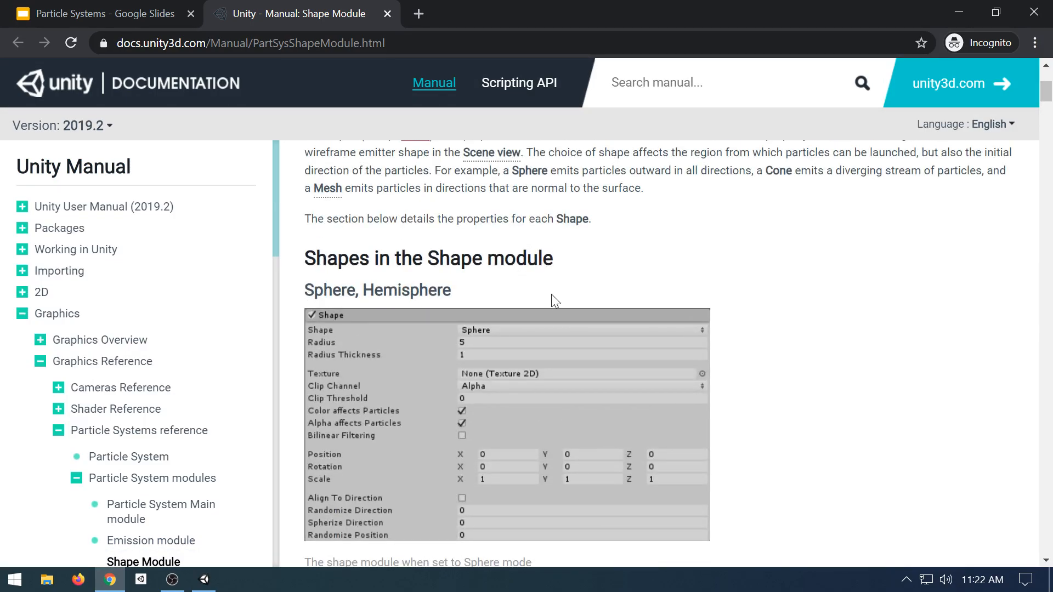
scroll(554, 233, "down", 6)
scroll(557, 235, "down", 20)
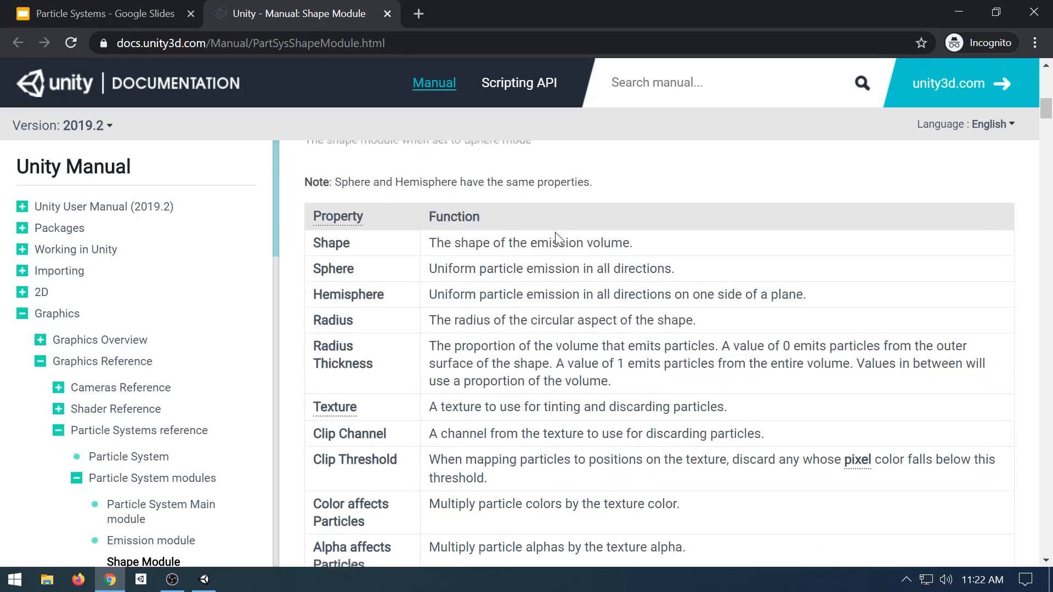
scroll(554, 231, "down", 20)
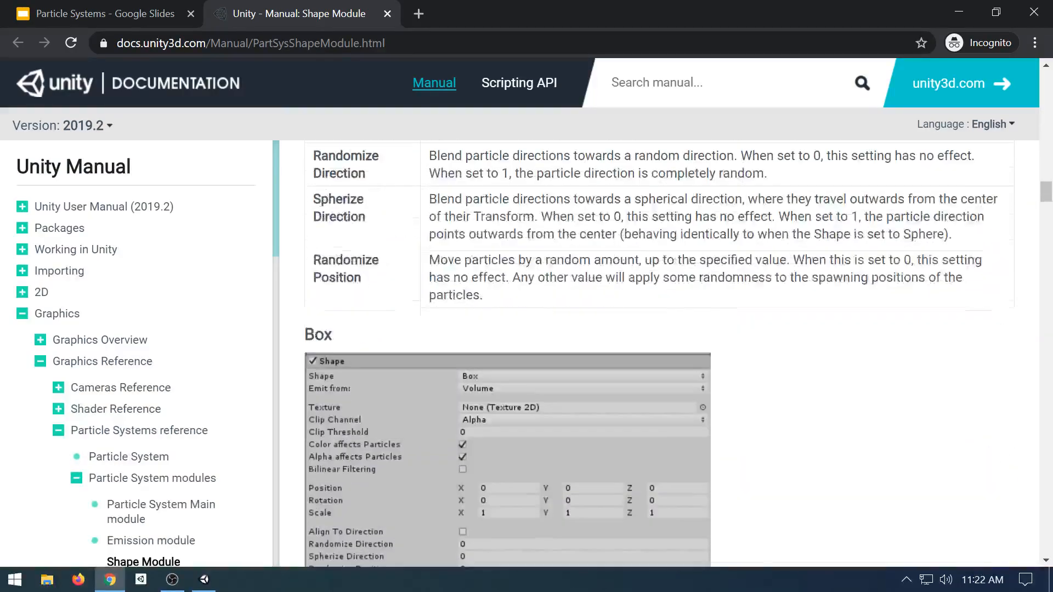
scroll(541, 220, "up", 7)
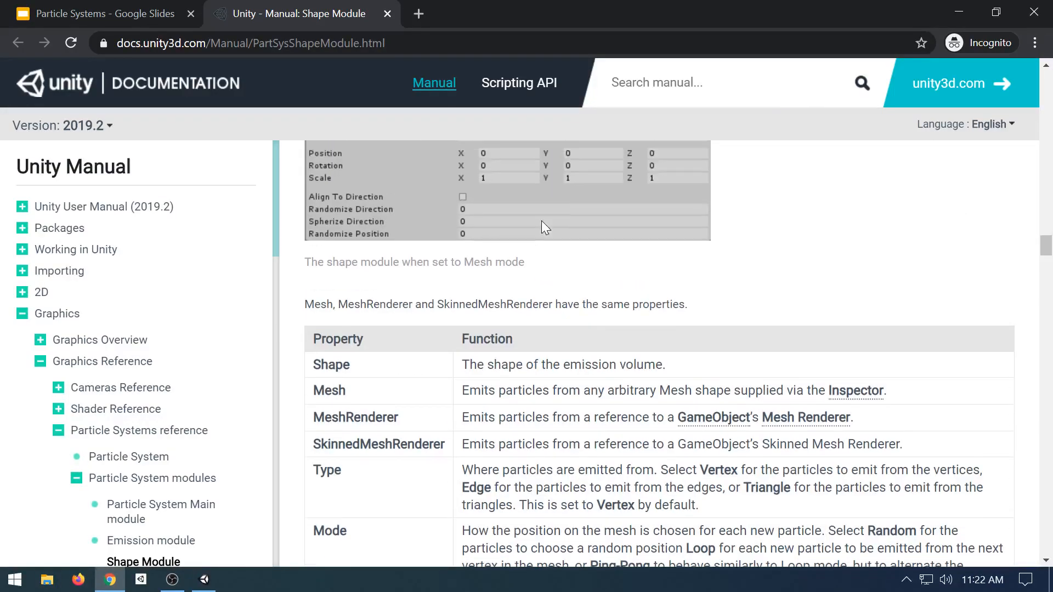
scroll(541, 220, "down", 8)
scroll(541, 220, "up", 6)
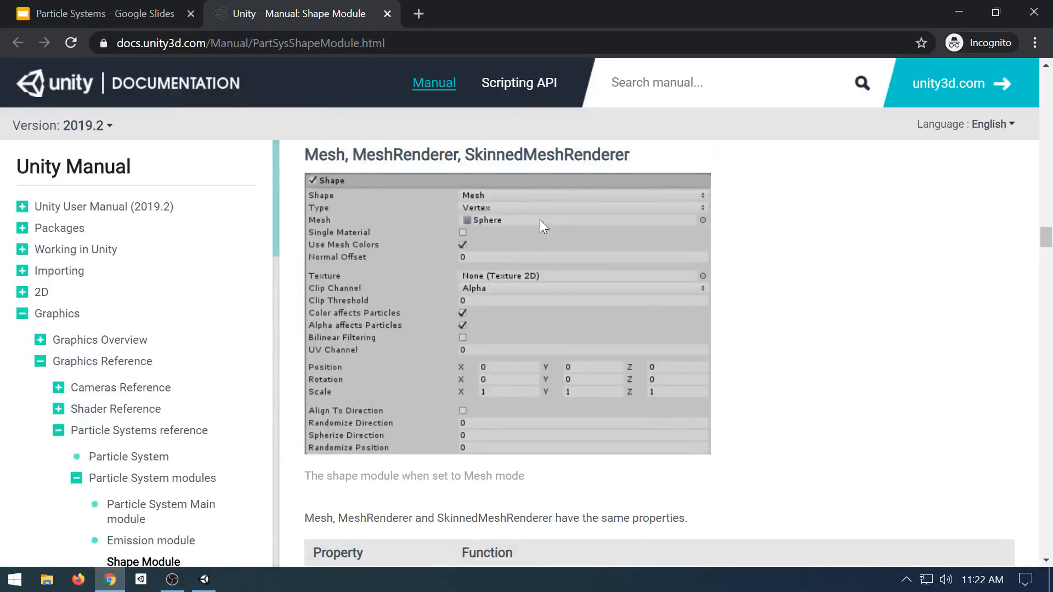
scroll(540, 220, "down", 20)
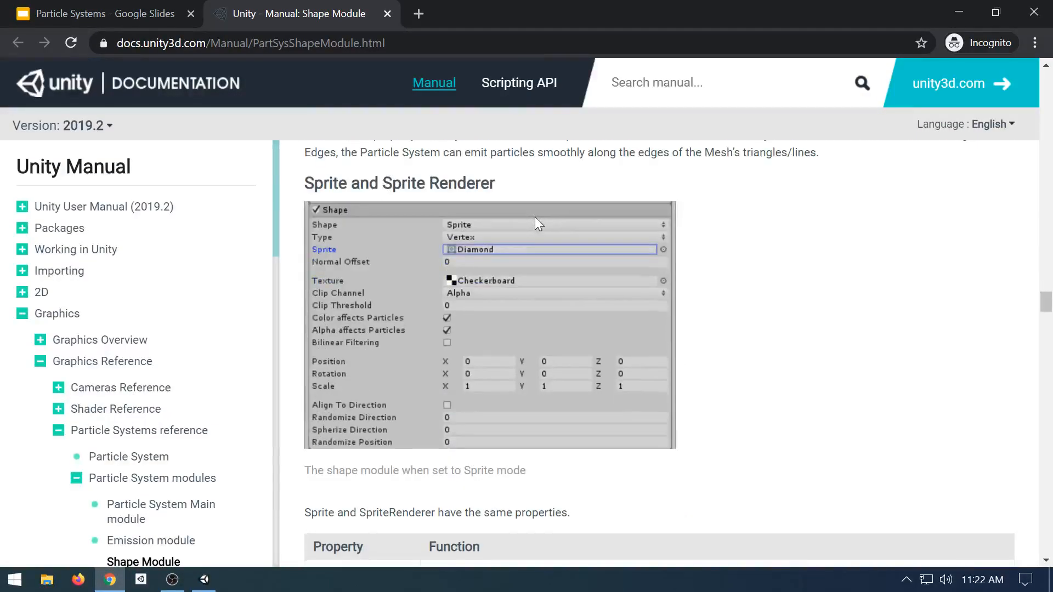
scroll(535, 216, "down", 20)
scroll(526, 219, "up", 17)
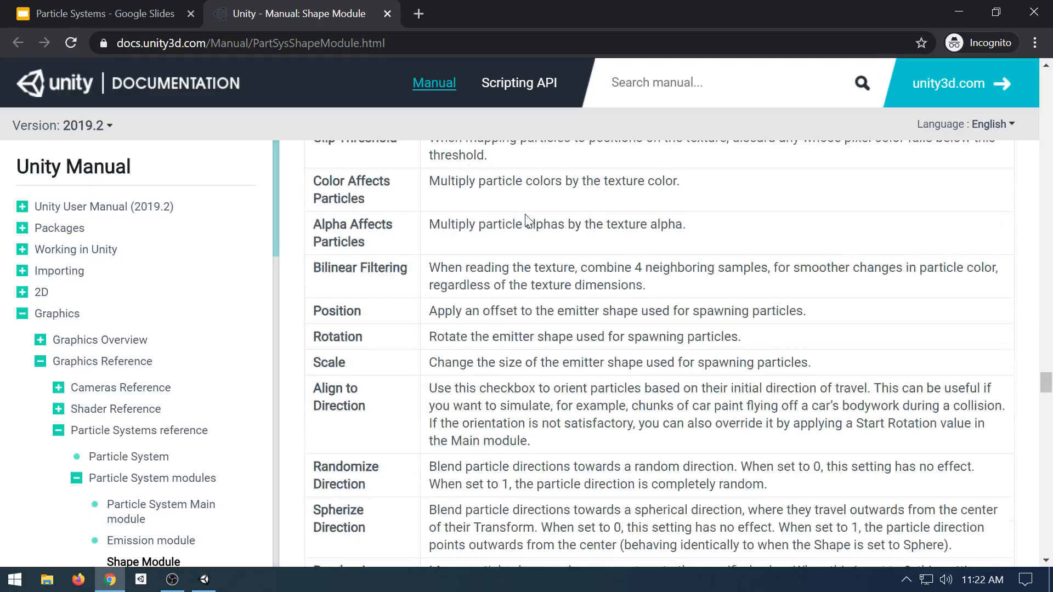
scroll(523, 230, "down", 20)
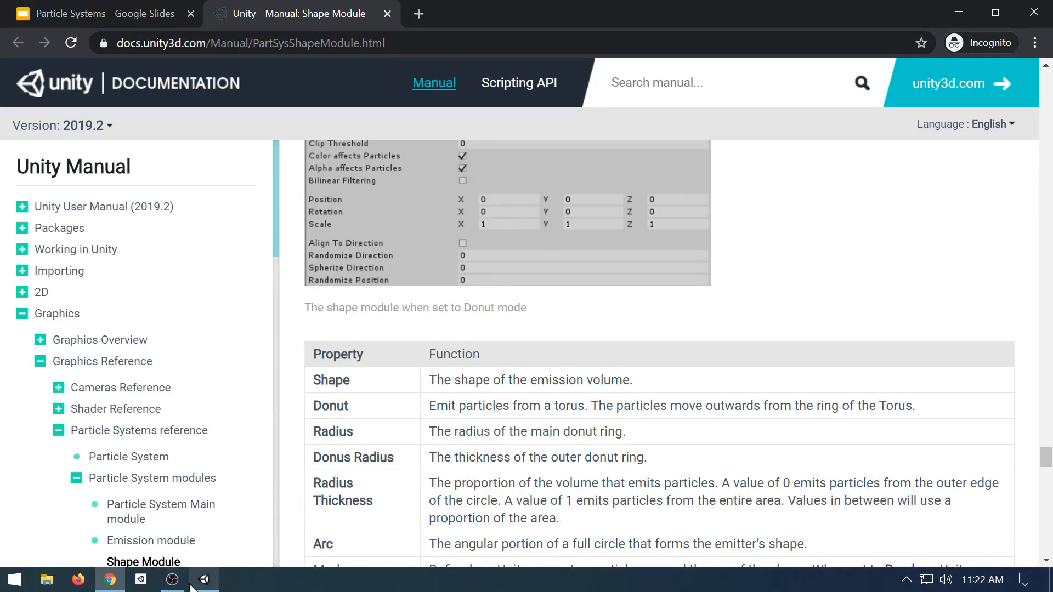
left_click(393, 14)
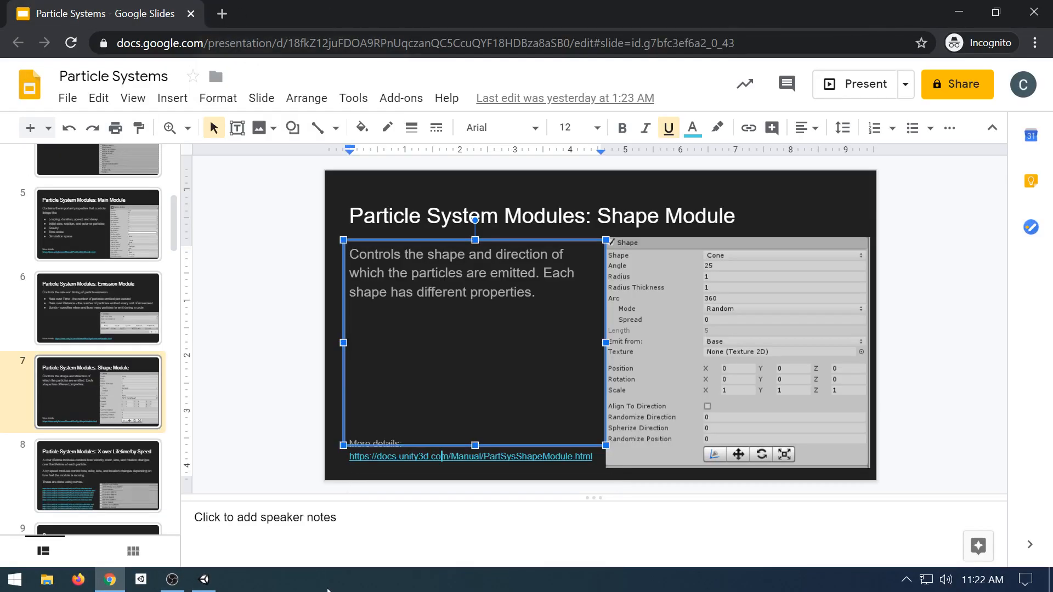
left_click(205, 580)
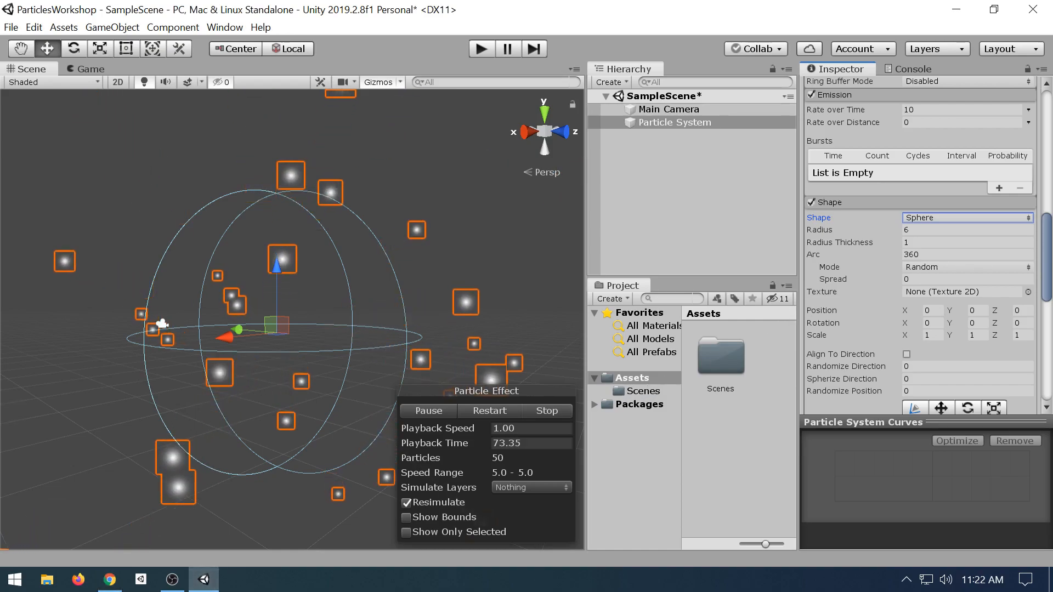
- Offset the sphere emitter by setting the Shape module's Position X to 1 and then to 9
left_click(956, 230)
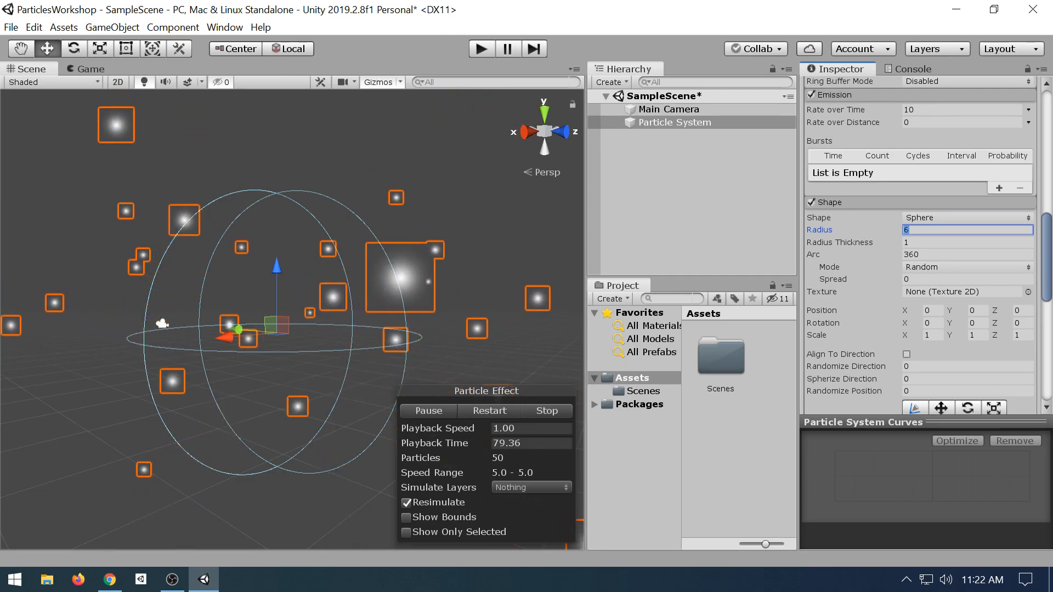
left_click(932, 310)
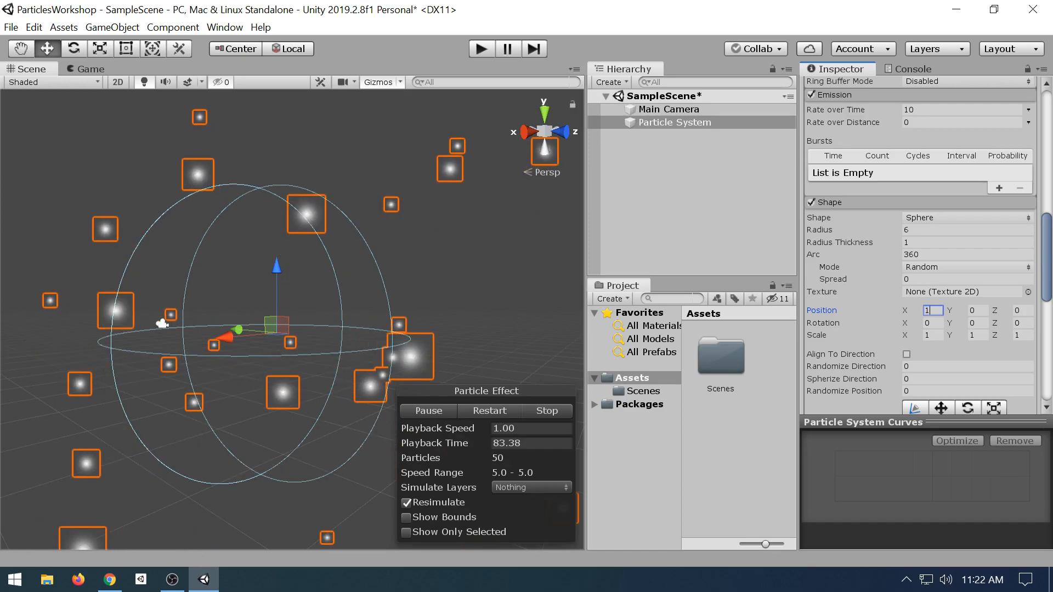
type("1")
key("BackSpace")
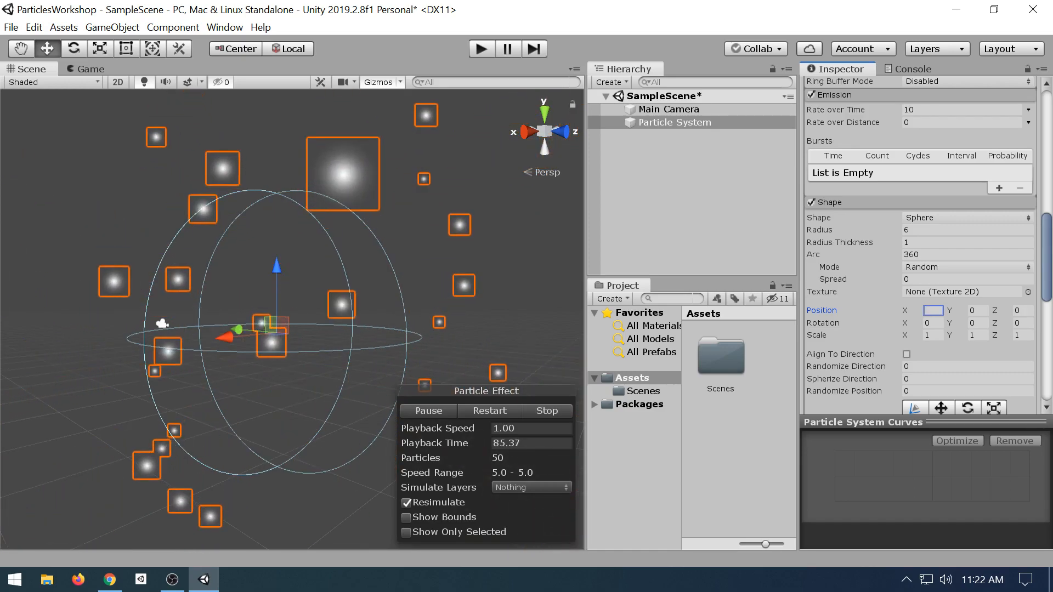
type("9")
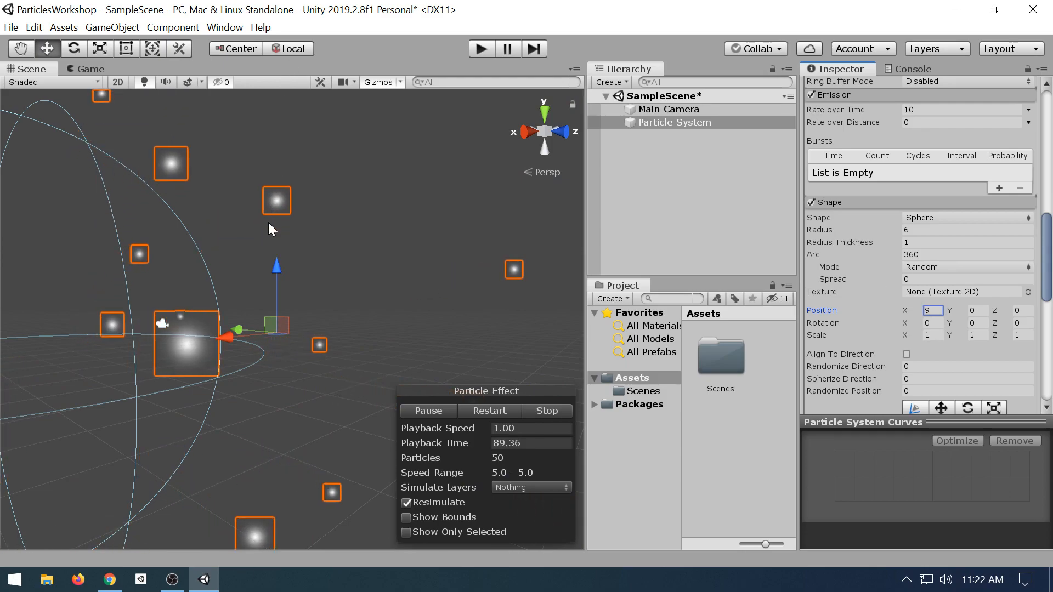
- Set the Shape module's Position X back to 0
scroll(917, 222, "up", 10)
scroll(890, 278, "down", 15)
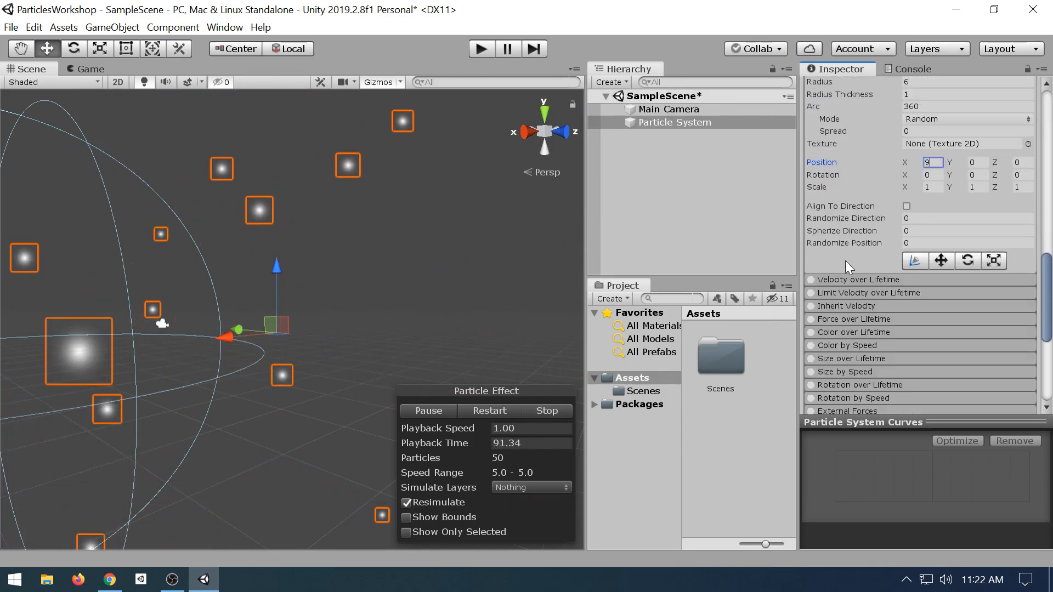
scroll(845, 261, "up", 5)
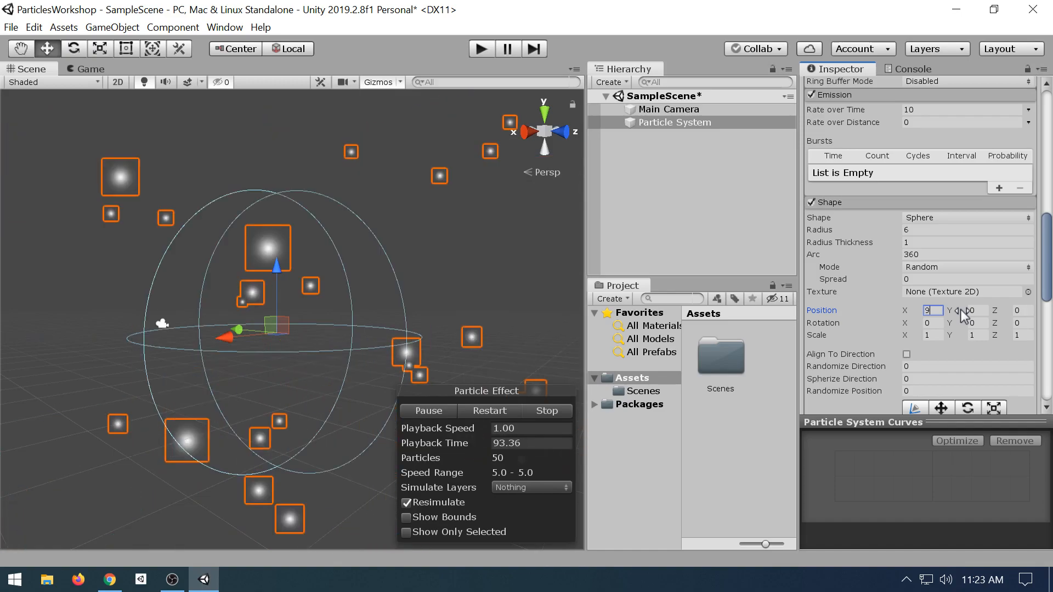
key("BackSpace")
type("0")
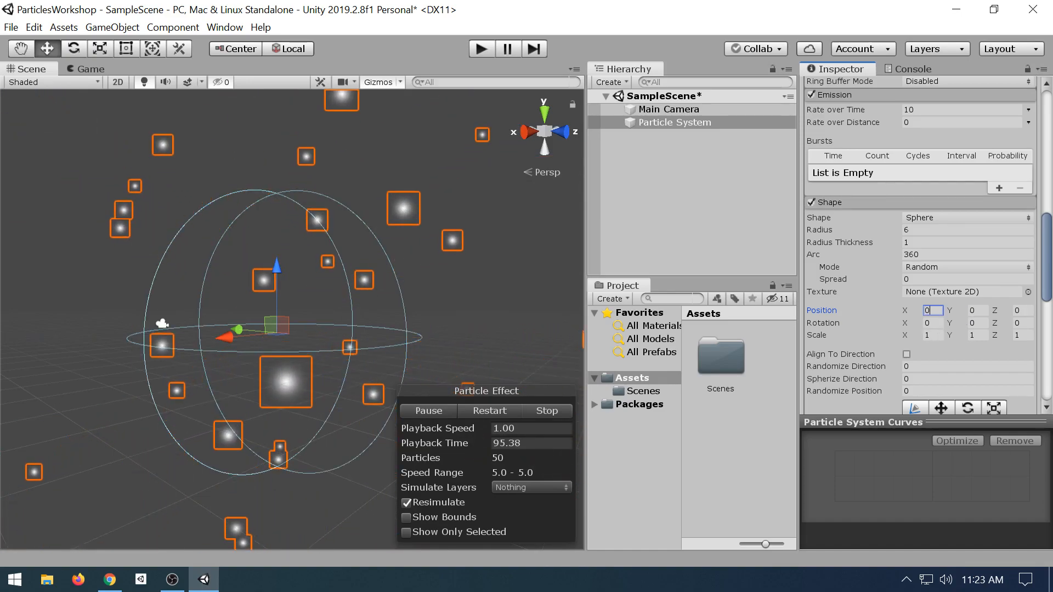
- Toggle Align To Direction on and off again, and inspect the sphere's emitted particles from several sides
left_click(908, 355)
left_click(908, 355)
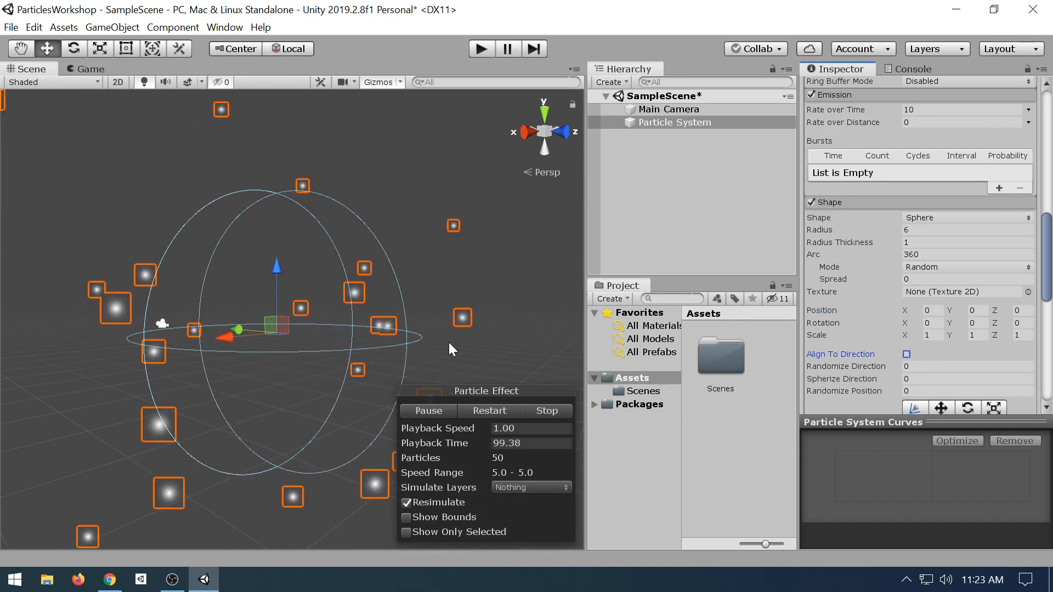
left_click_drag(291, 336, 394, 345, "alt")
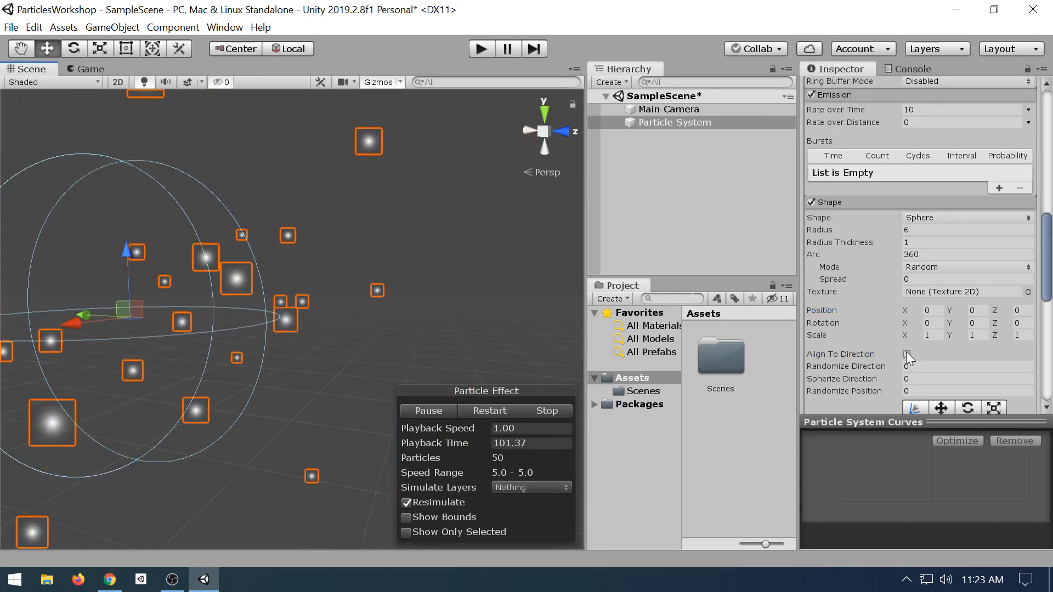
middle_click_drag(73, 338, 299, 300)
right_click_drag(299, 299, 355, 300)
left_click_drag(354, 301, 398, 359, "alt")
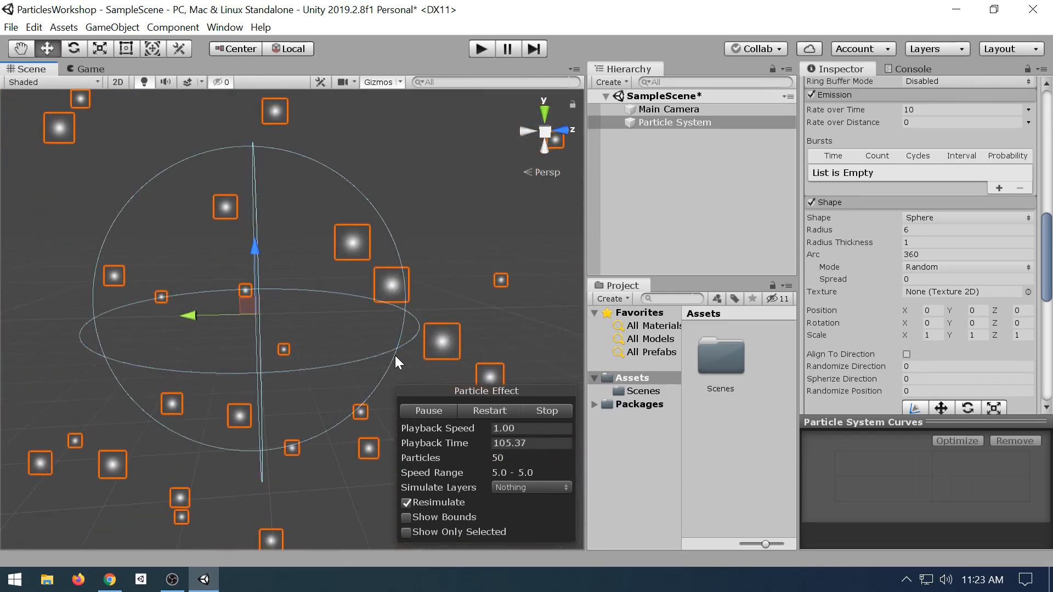
left_click_drag(251, 362, 545, 327, "alt")
scroll(495, 298, "down", 6)
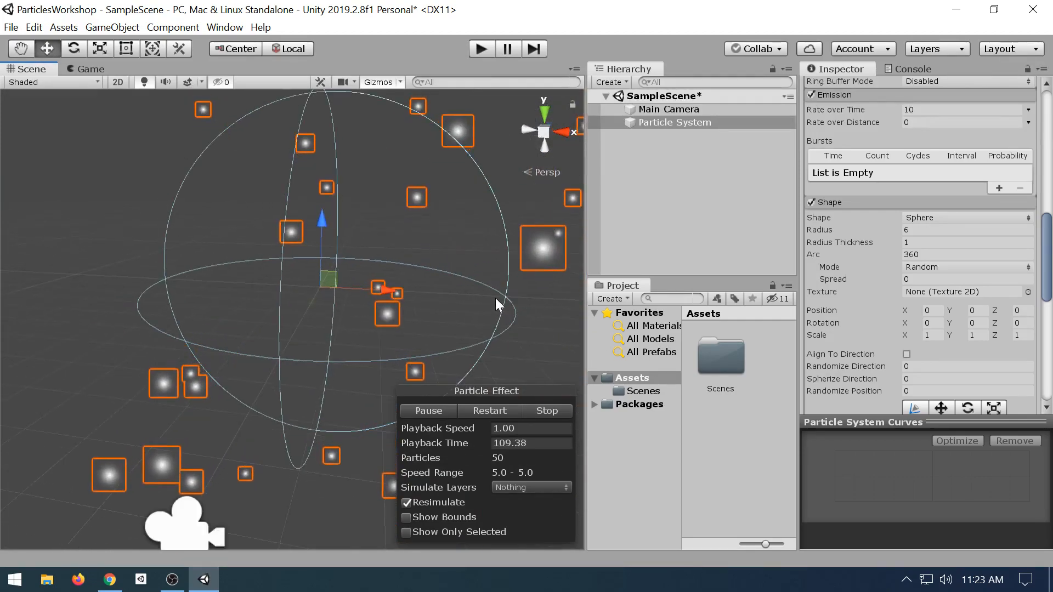
middle_click_drag(495, 298, 447, 289)
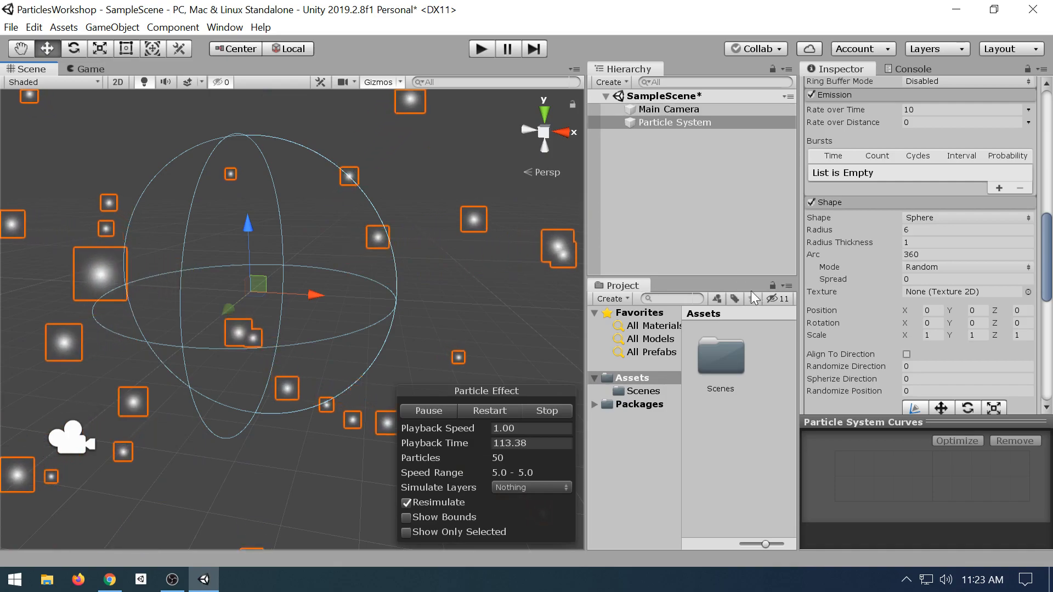
- Enable Align To Direction and examine the orientation of the emitted particles from different angles
left_click(905, 354)
right_click_drag(322, 307, 202, 349)
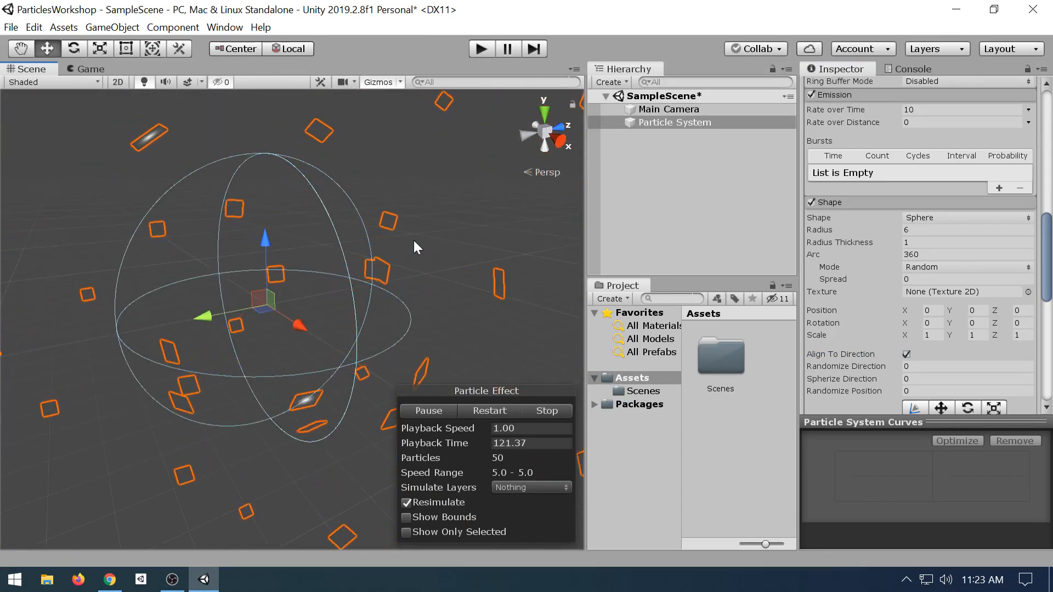
right_click_drag(255, 322, 245, 235)
middle_click_drag(245, 235, 311, 330)
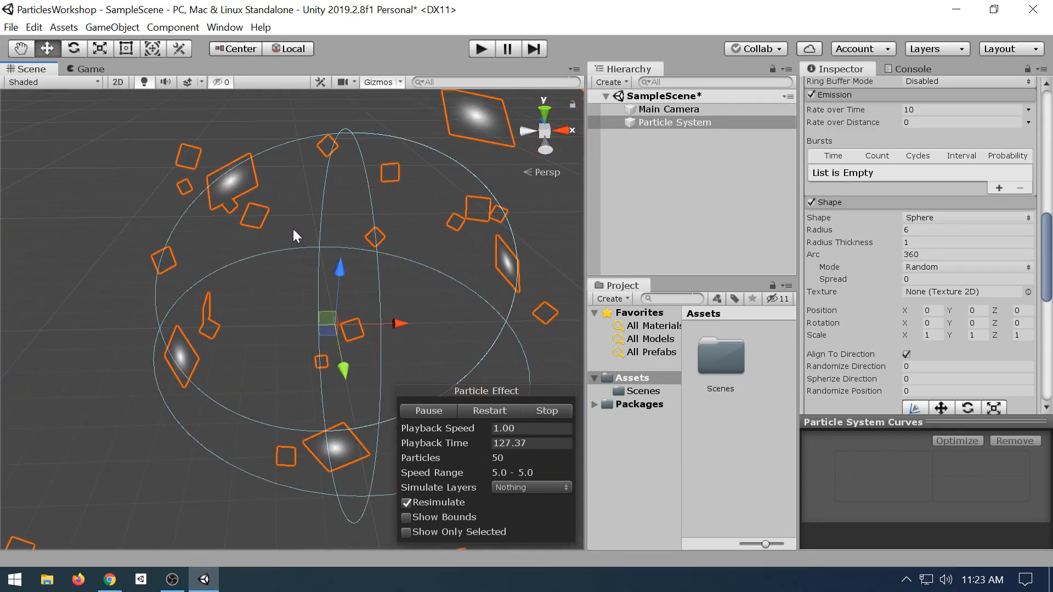
right_click_drag(343, 301, 502, 268)
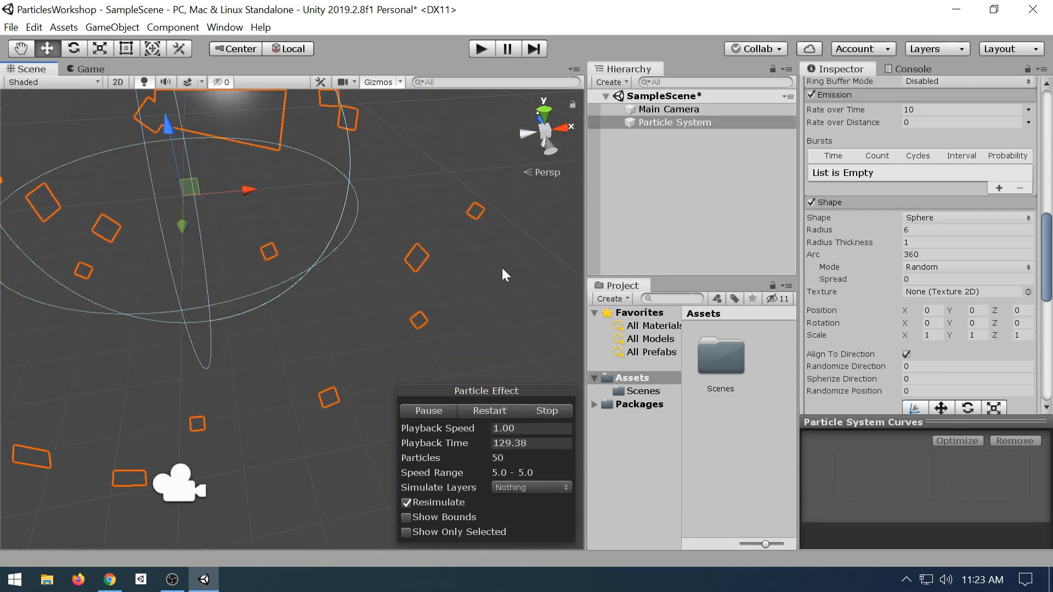
- Set Randomize Direction and Spherize Direction to 1, and turn off Align To Direction
scroll(918, 349, "down", 3)
scroll(906, 318, "up", 3)
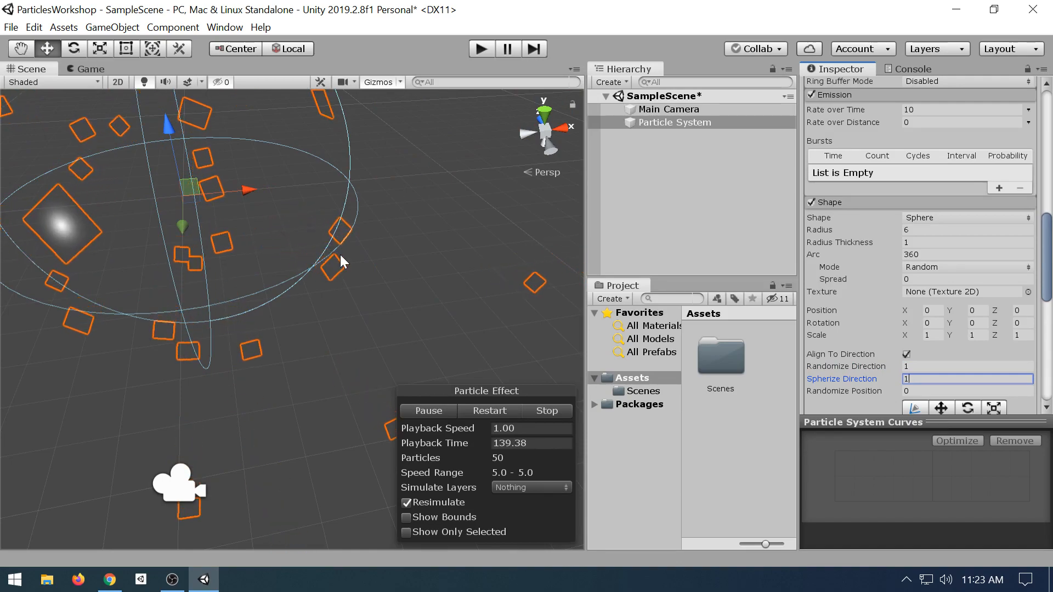
scroll(331, 249, "down", 3)
middle_click_drag(320, 241, 438, 413)
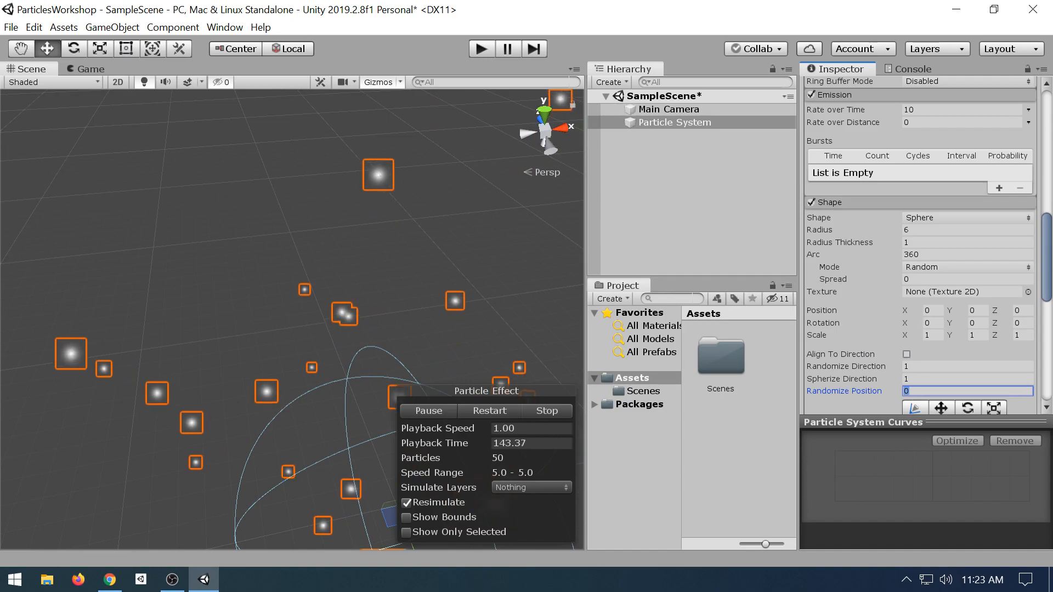
- Set the Shape module's Randomize Position to 1 with the whole sphere emitter in view
middle_click_drag(256, 338, 202, 221)
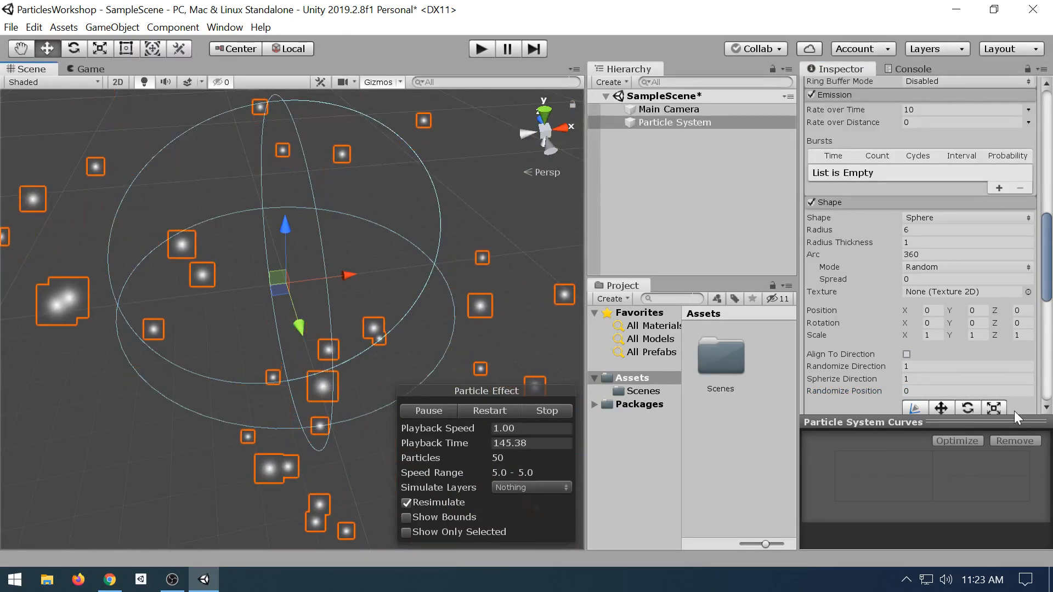
left_click(914, 391)
type("1")
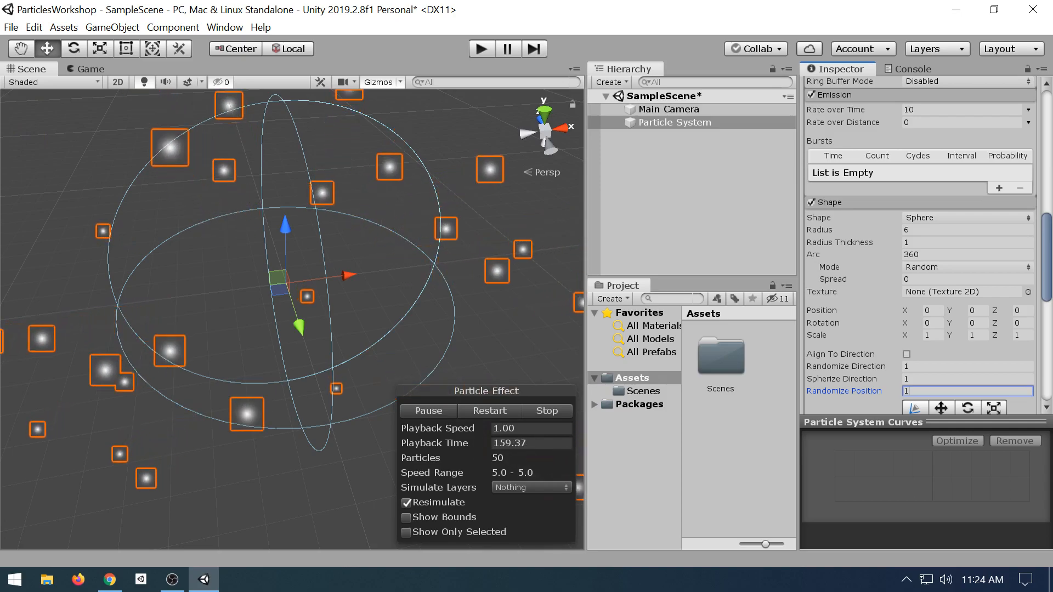
- Set the Shape module's Spherize Direction to 0 and stop the particle effect preview
left_click(932, 367)
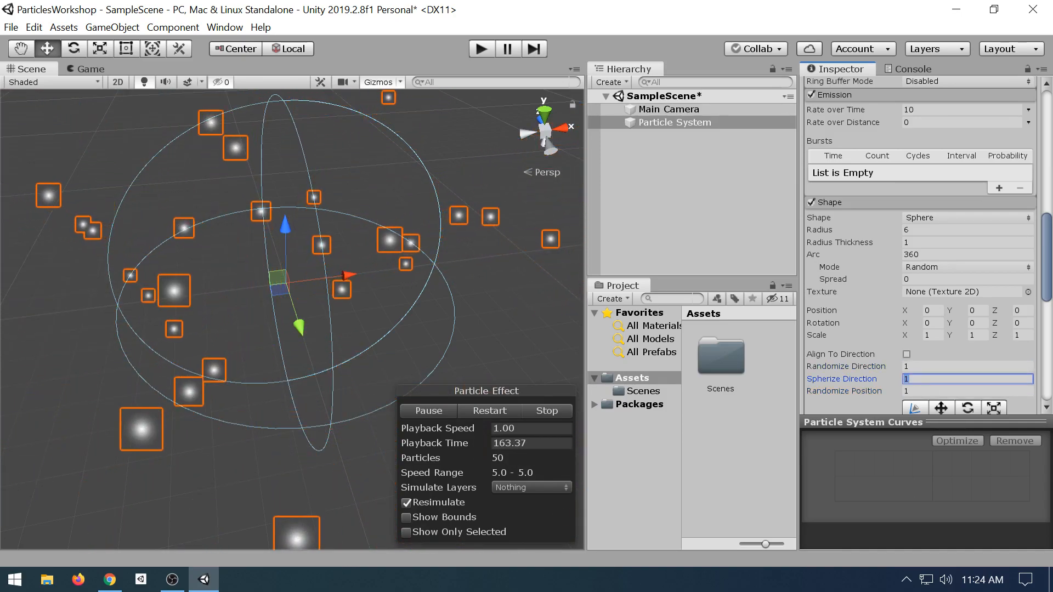
type("0")
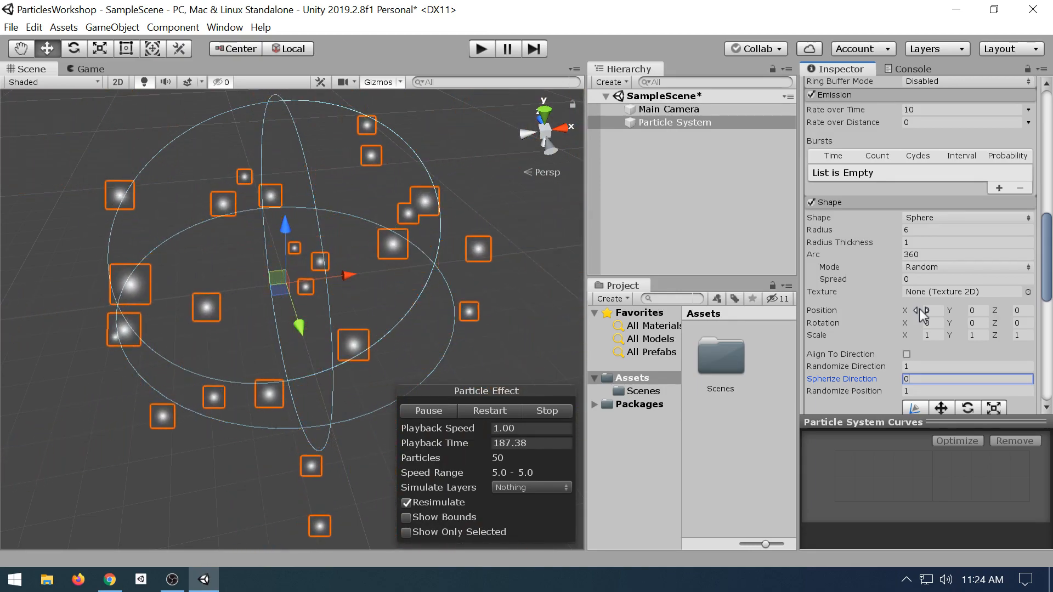
scroll(944, 310, "down", 9)
scroll(944, 310, "down", 2)
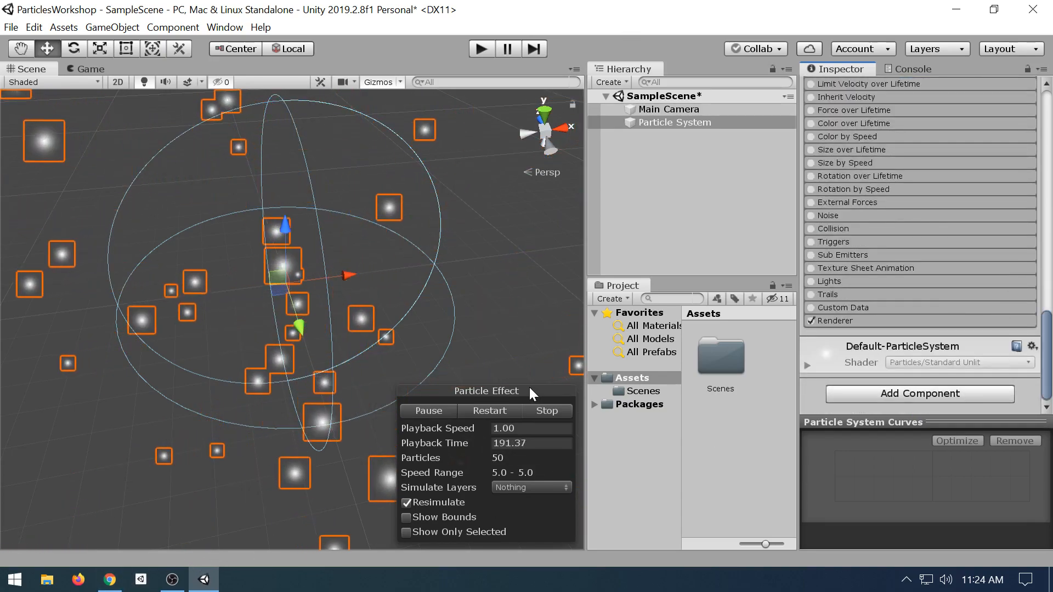
left_click(536, 409)
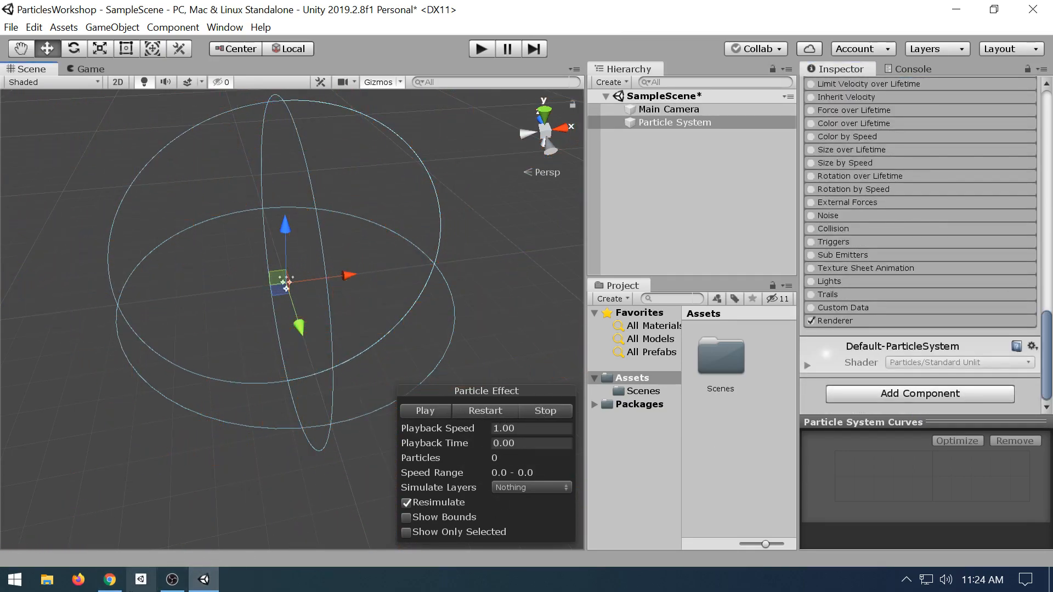
- Switch to the Google Slides deck and present the "X over Lifetime/by Speed" slide, exiting the presentation after reading it
left_click(110, 579)
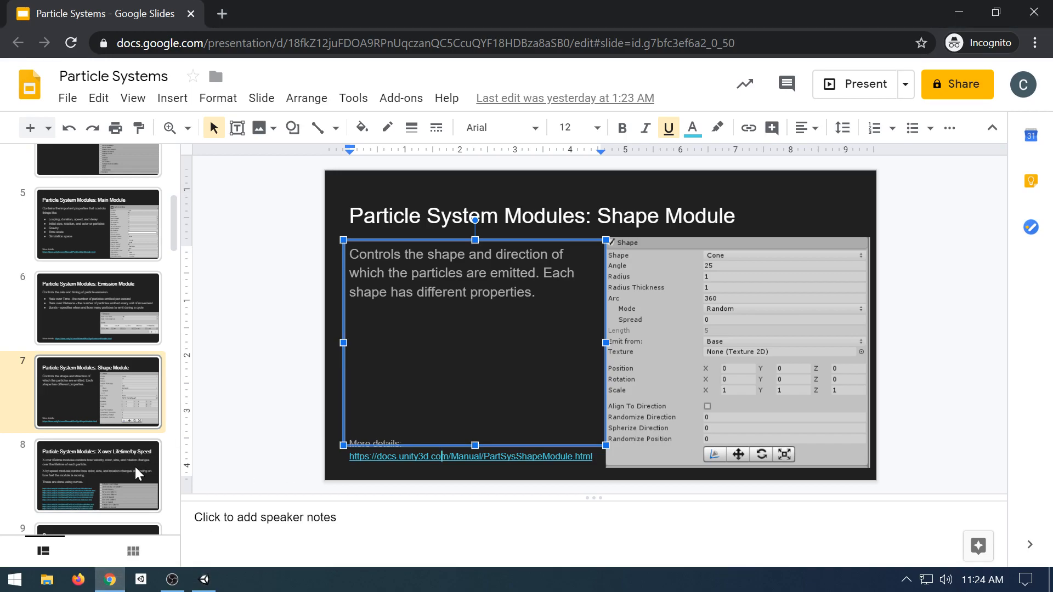
left_click(137, 473)
left_click(121, 405)
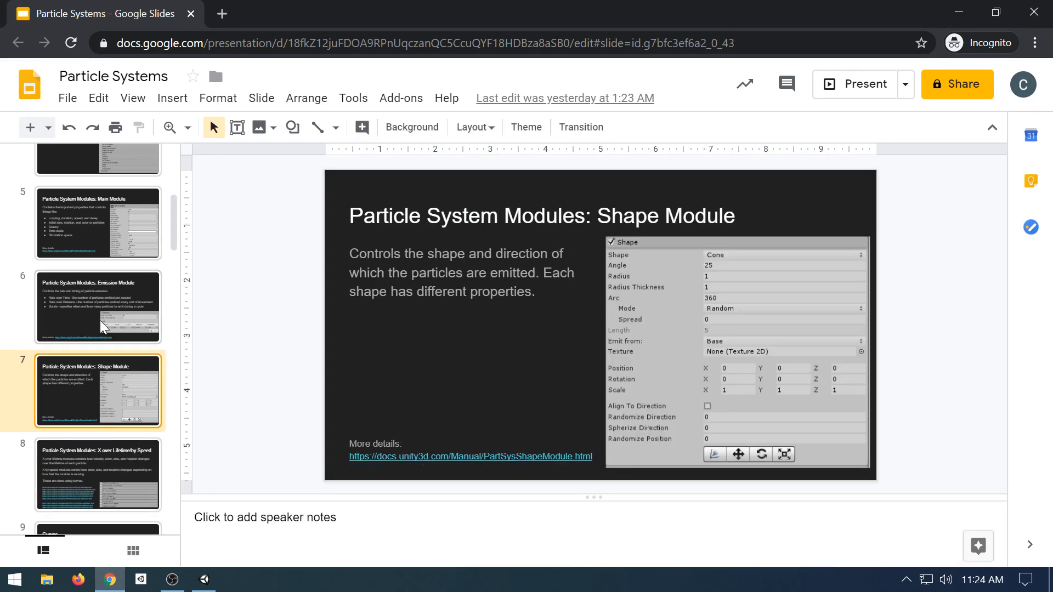
scroll(105, 383, "down", 2)
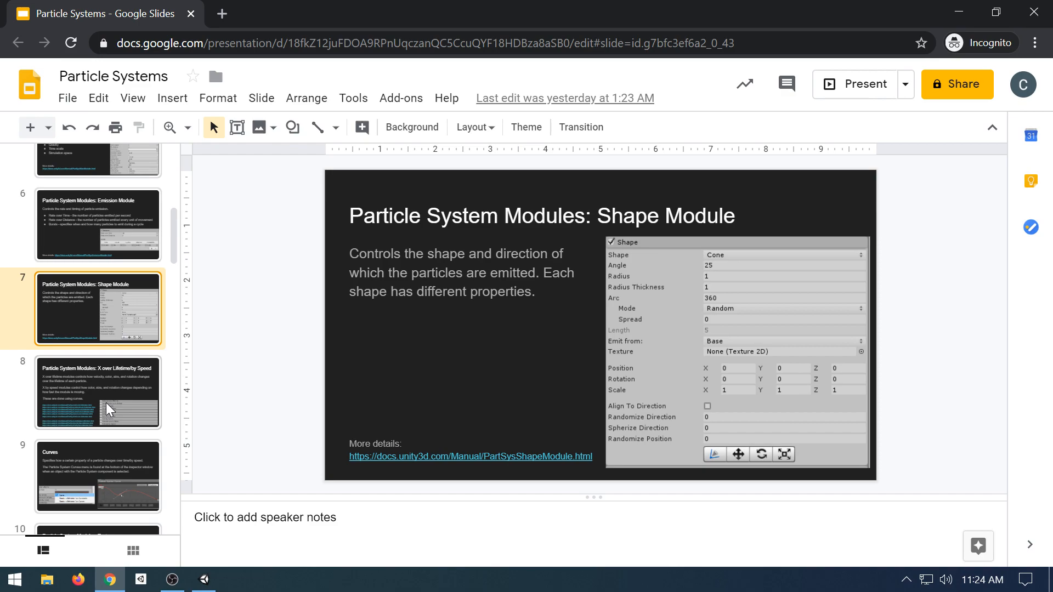
left_click(109, 408)
left_click(850, 85)
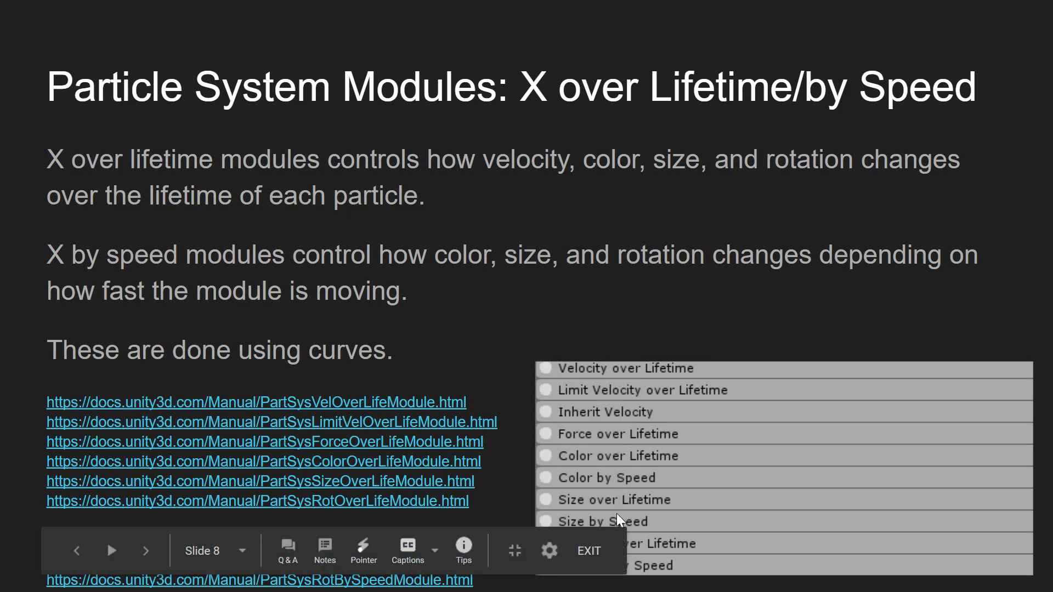
key("Escape")
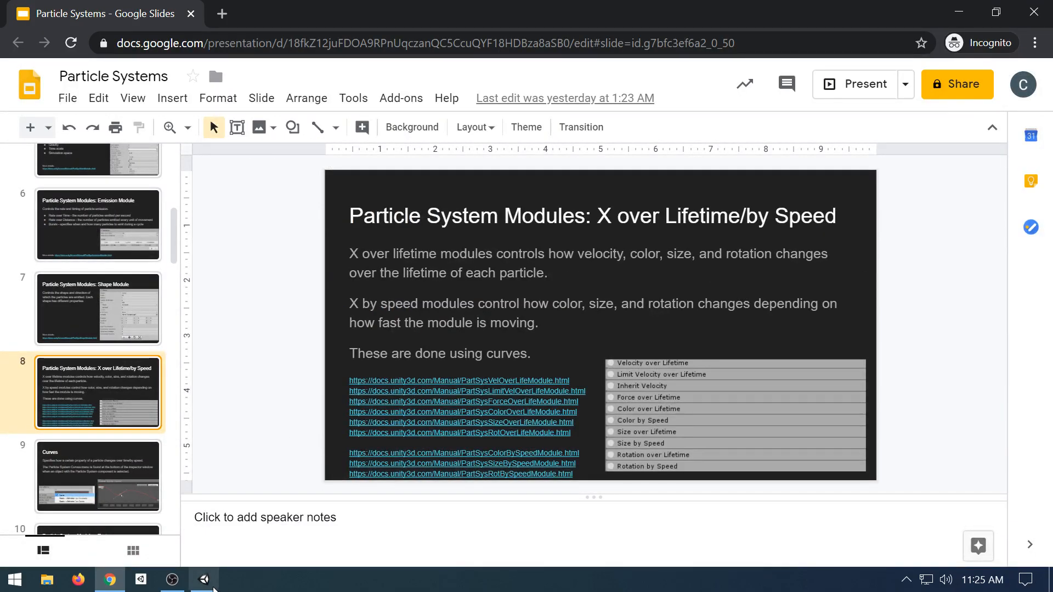
- Return to Unity and expand and enable the particle system's Velocity over Lifetime module
left_click(204, 579)
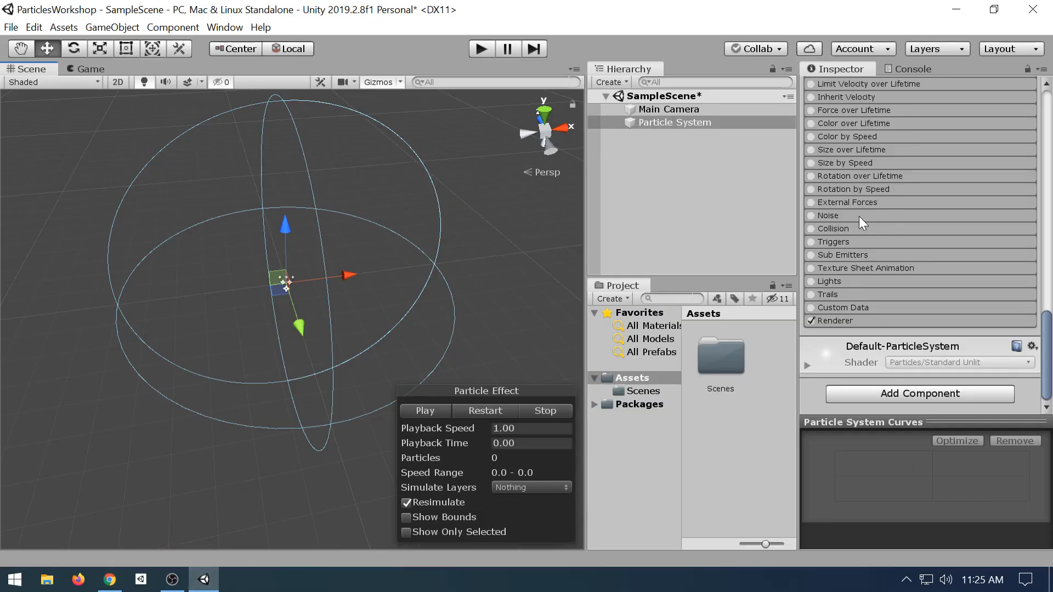
scroll(858, 216, "up", 5)
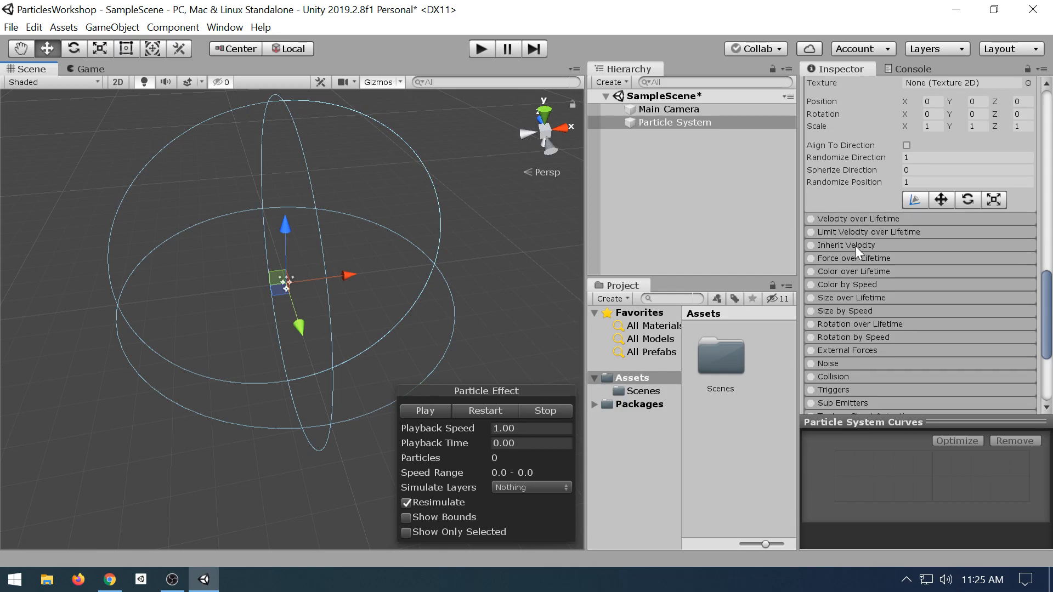
left_click(869, 219)
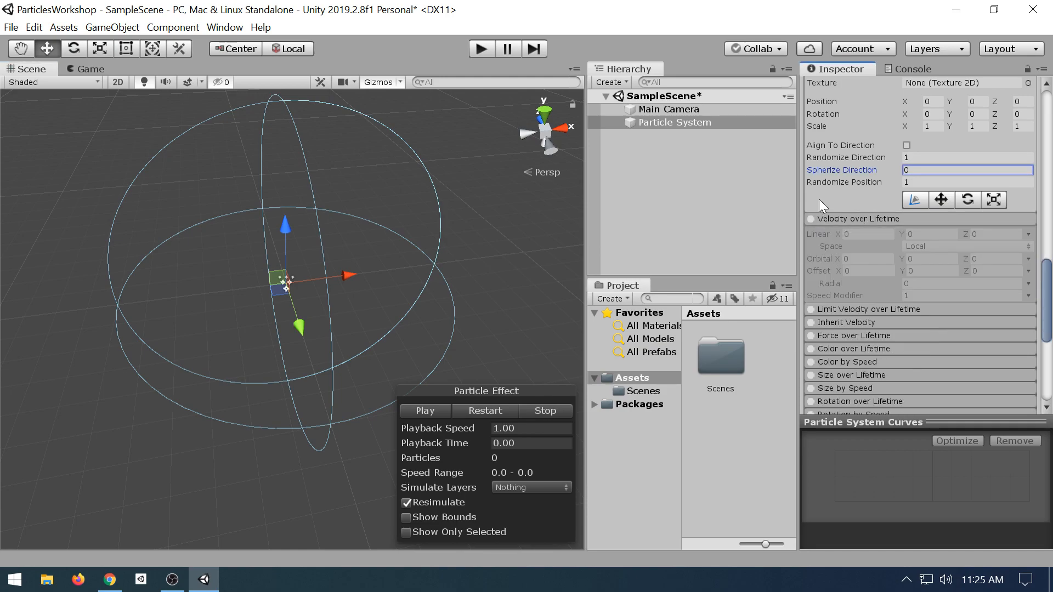
left_click(810, 219)
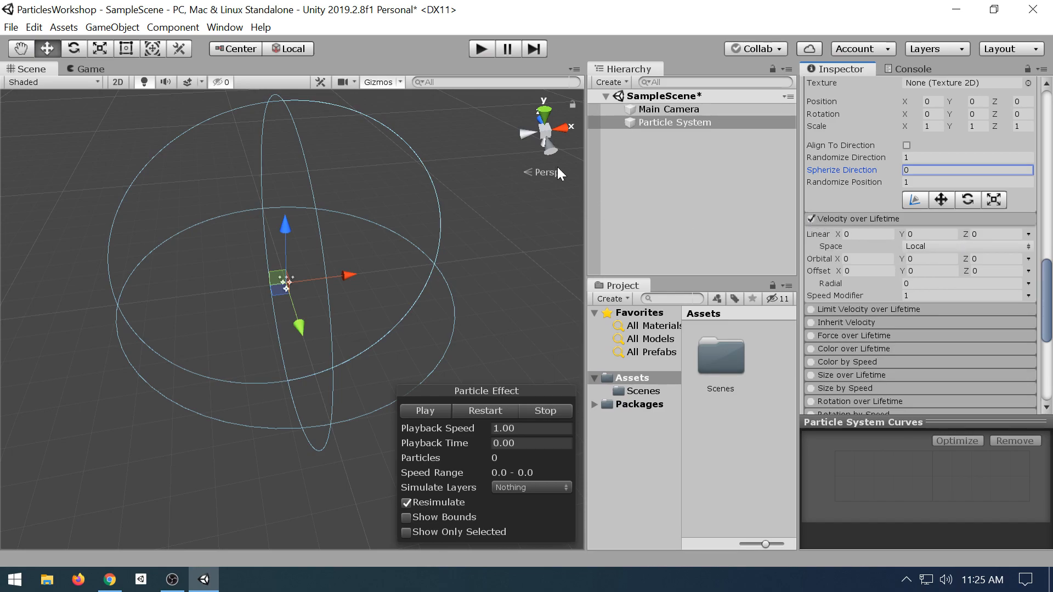
- Change the emitter shape to Cone and set its radius to 1
scroll(908, 129, "up", 10)
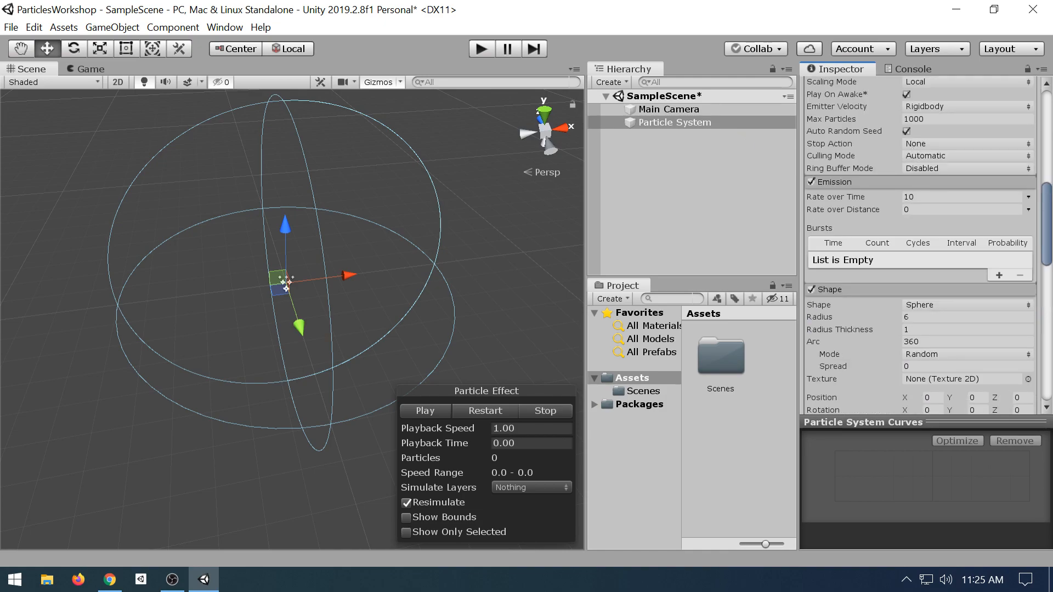
left_click(973, 304)
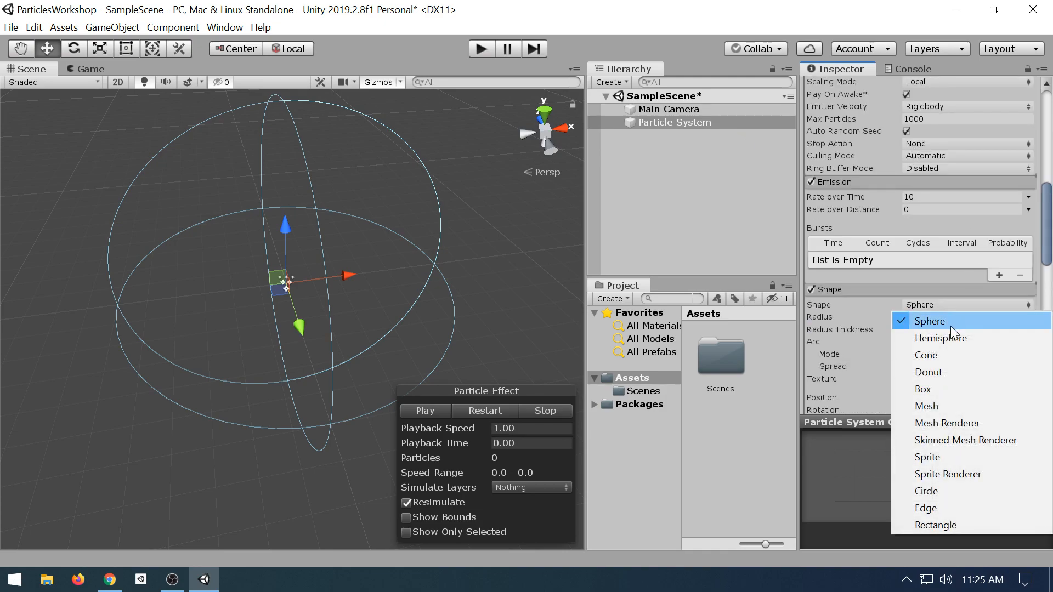
left_click(942, 355)
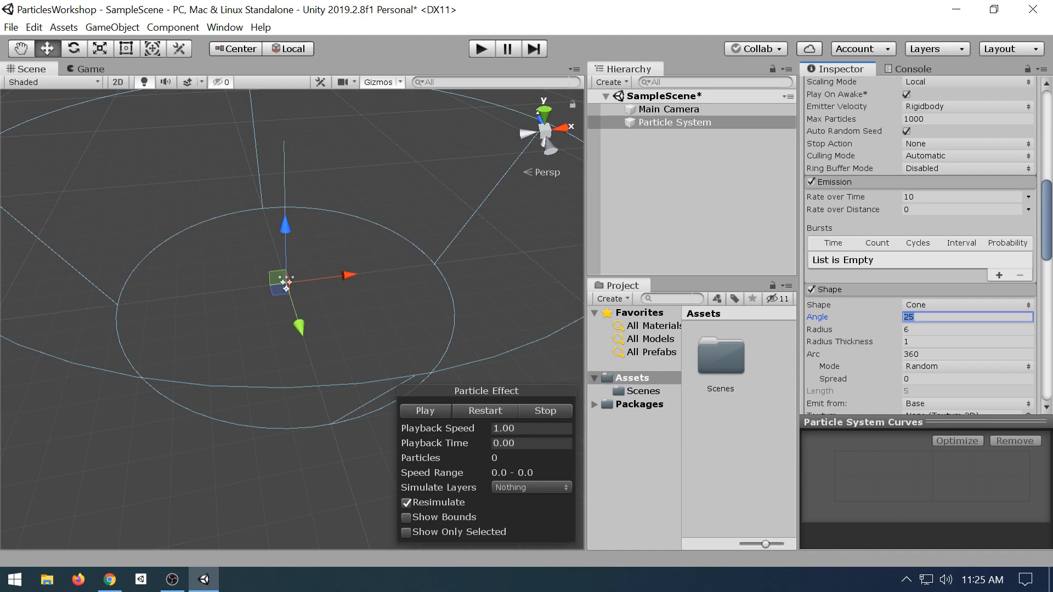
type("1")
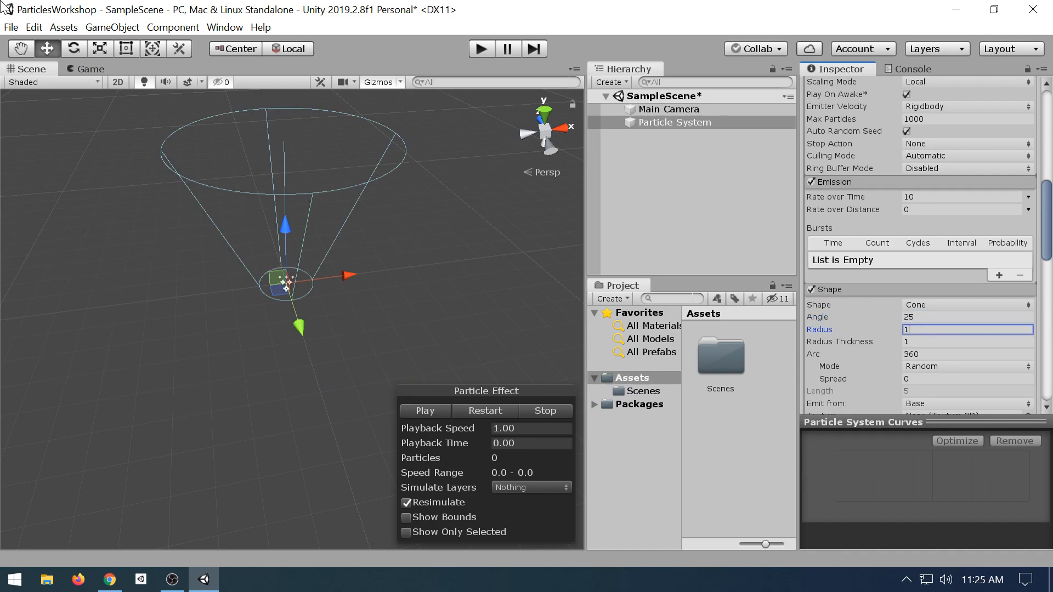
- Switch the scene view to 2D and play the particle effect with the whole cone emitter in view
left_click(116, 82)
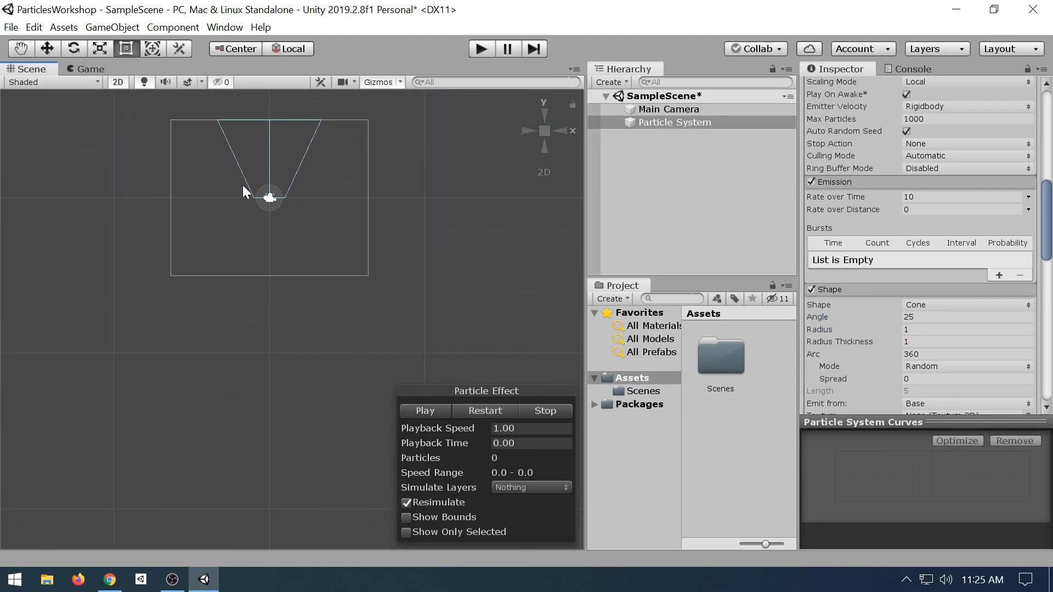
scroll(312, 261, "up", 6)
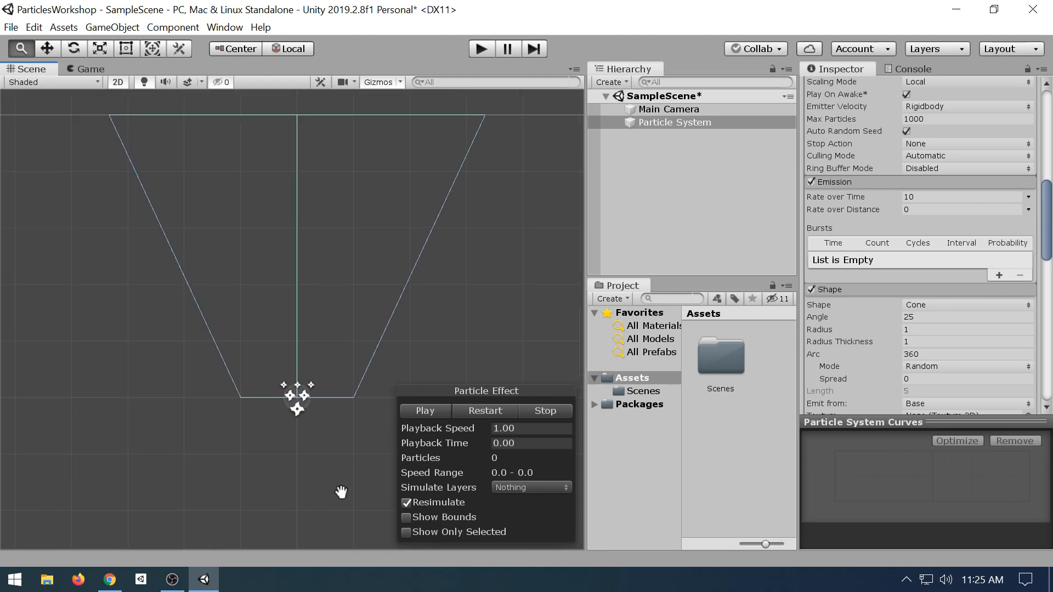
scroll(1026, 298, "down", 8)
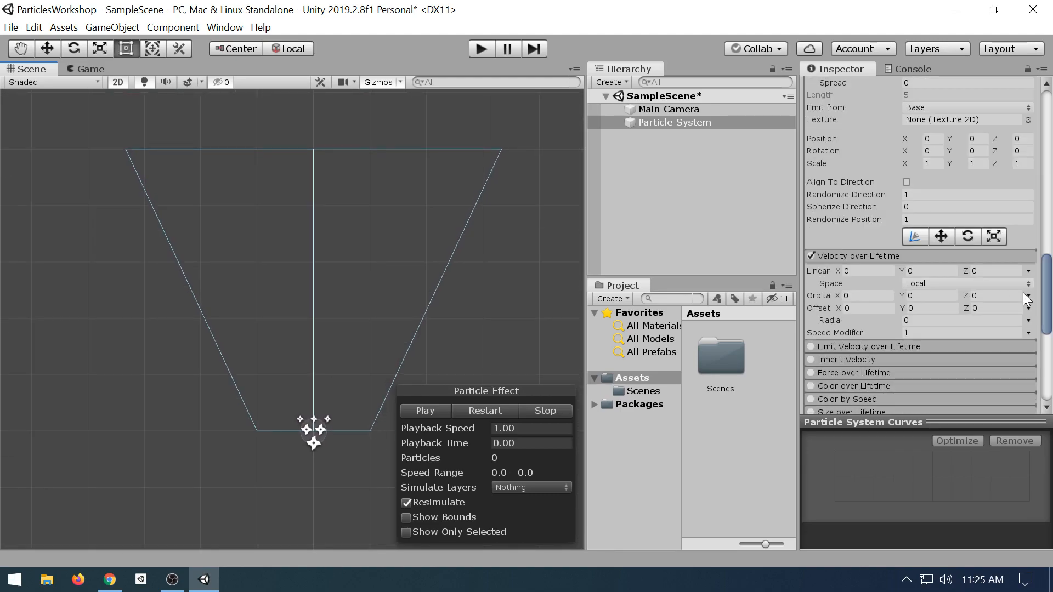
left_click(445, 412)
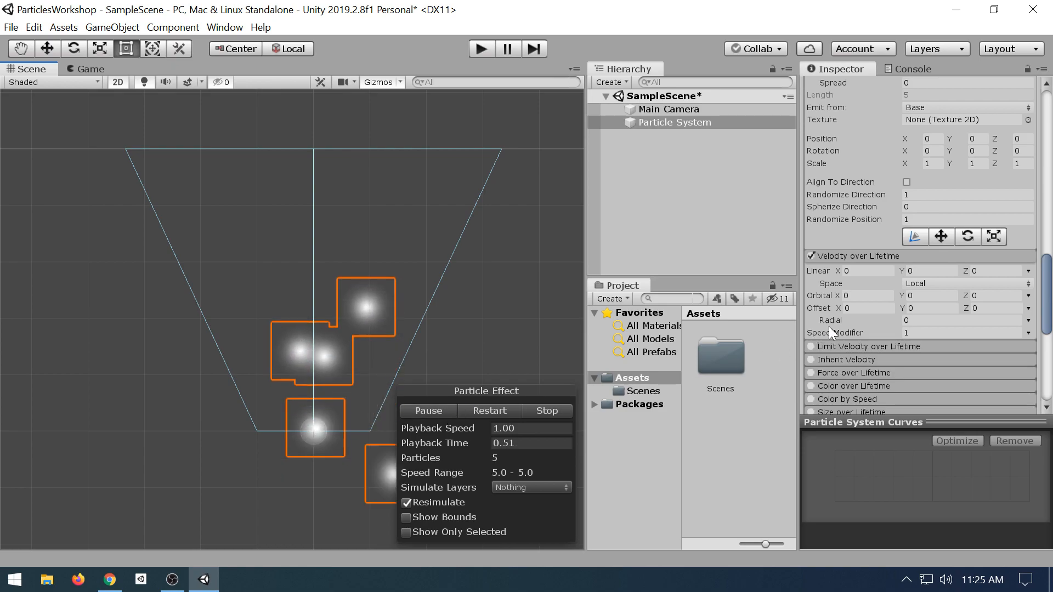
scroll(235, 317, "down", 2)
scroll(236, 266, "down", 2)
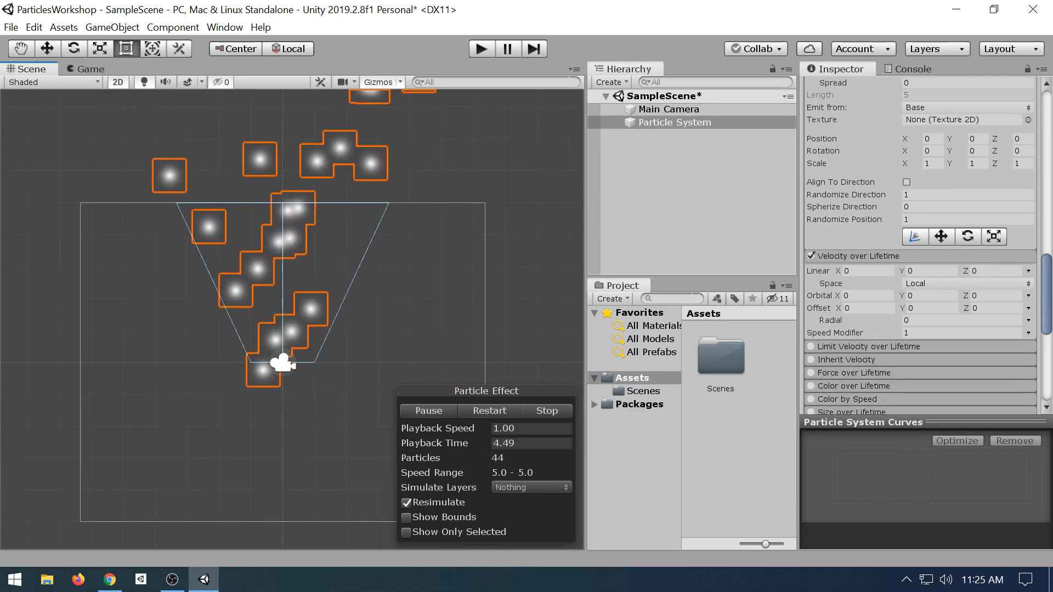
- Try a Linear X velocity of 5 in Velocity over Lifetime and reset it to 0
left_click(868, 271)
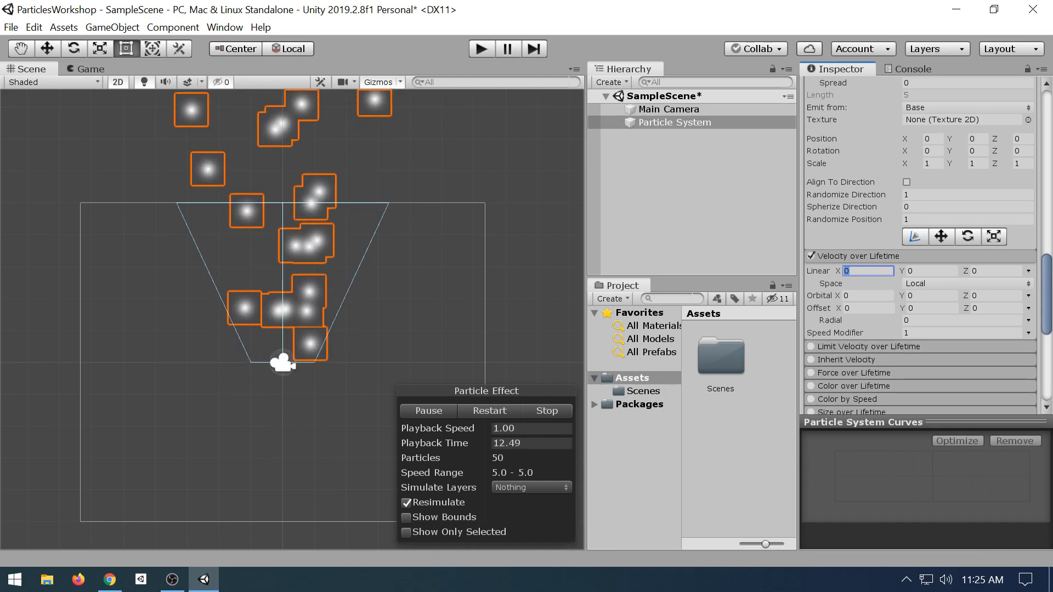
type("5")
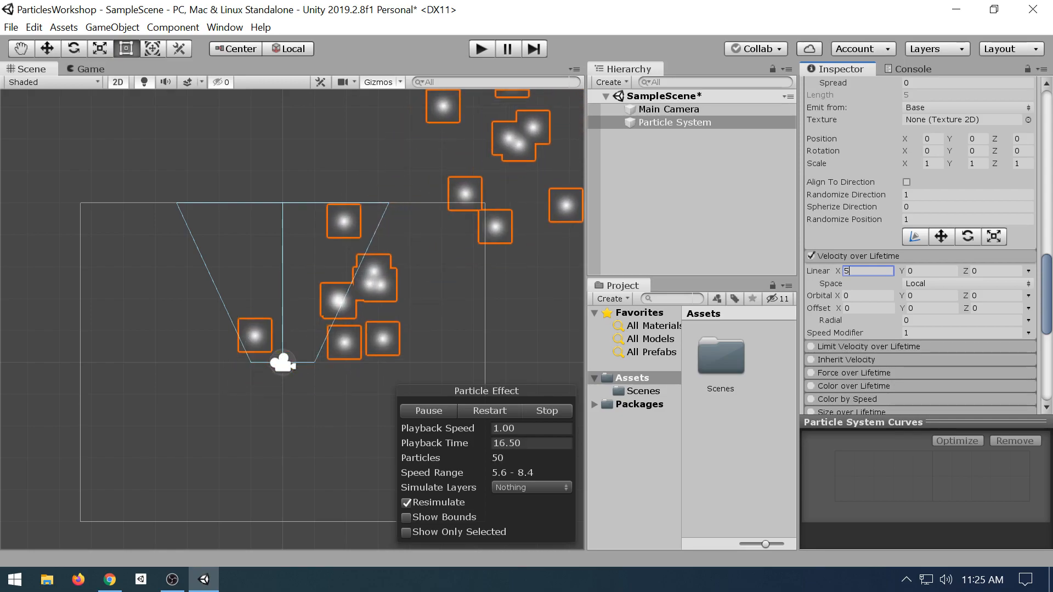
key("BackSpace")
type("0")
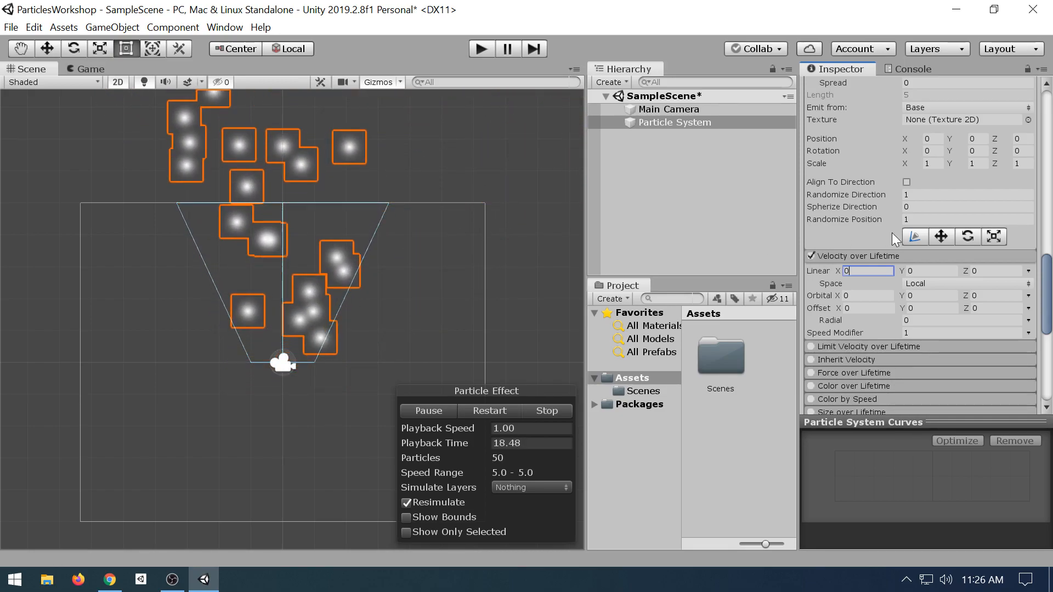
- Try a linear velocity of -7 on the Y axis and on the Z axis, resetting each to 0
key("Tab")
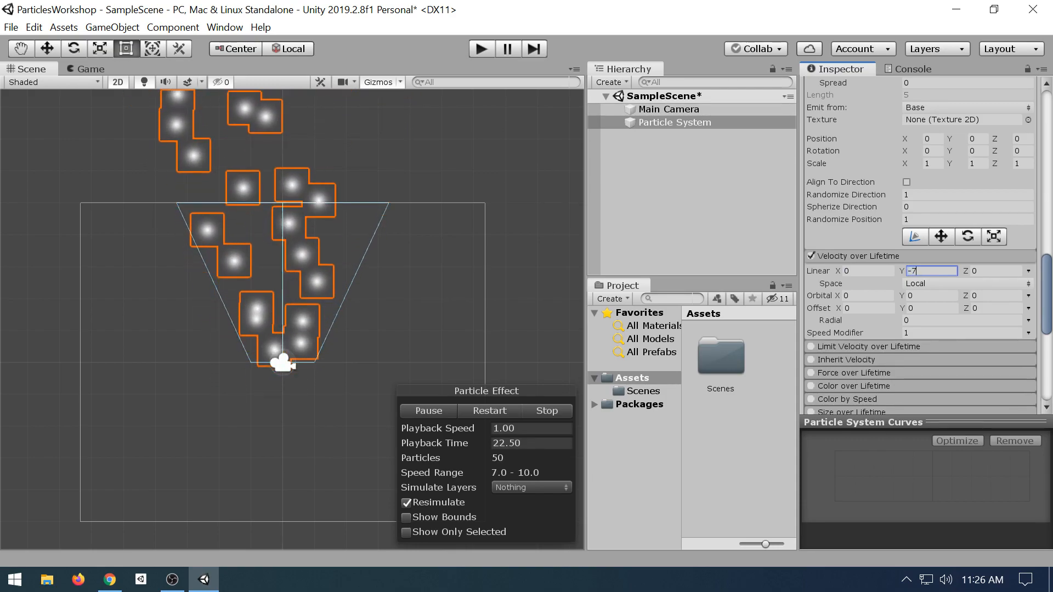
key("BackSpace")
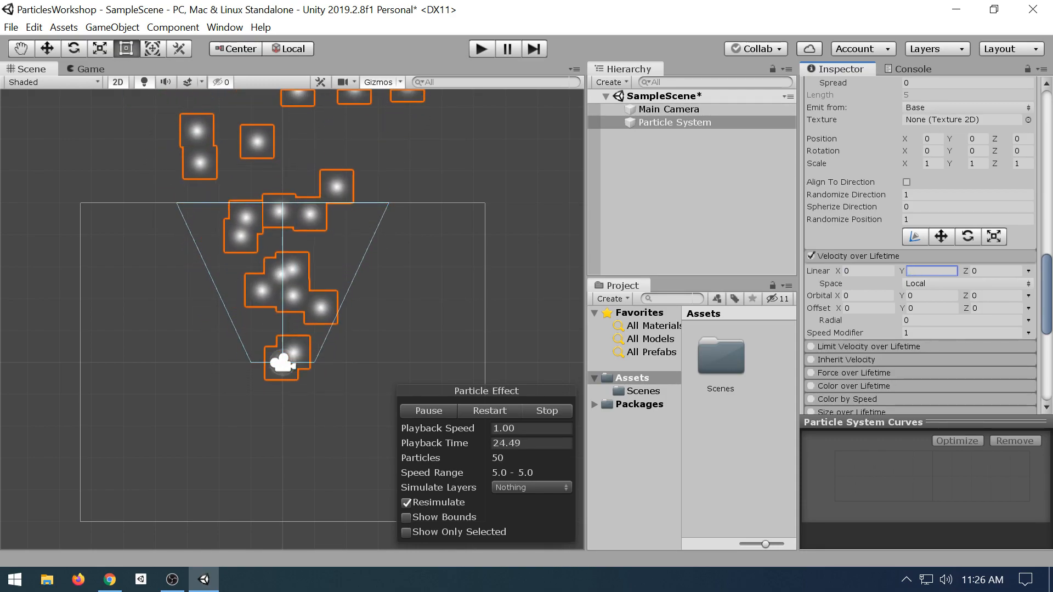
key("Tab")
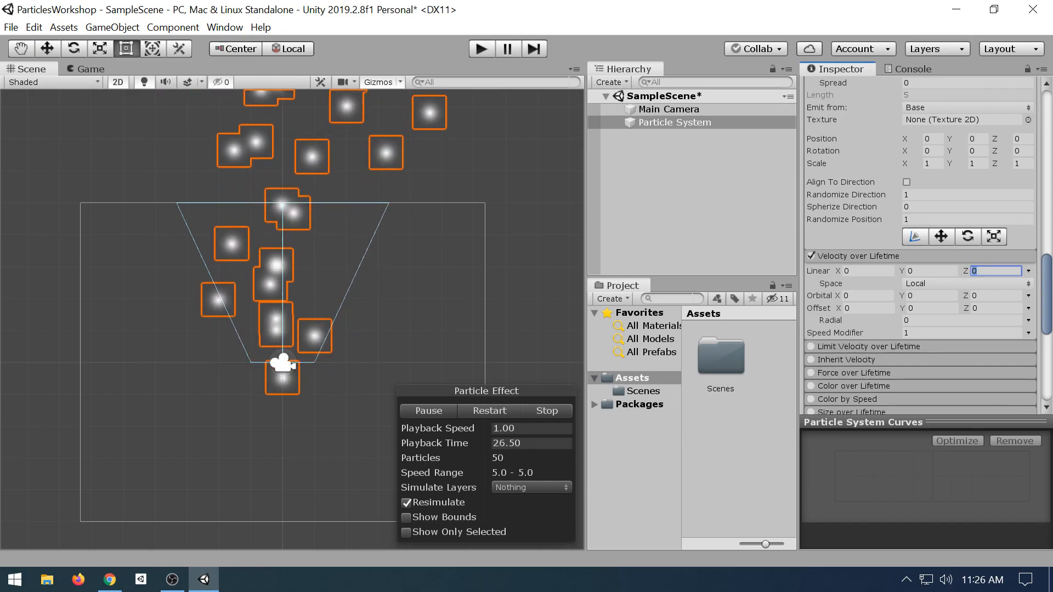
type("-7")
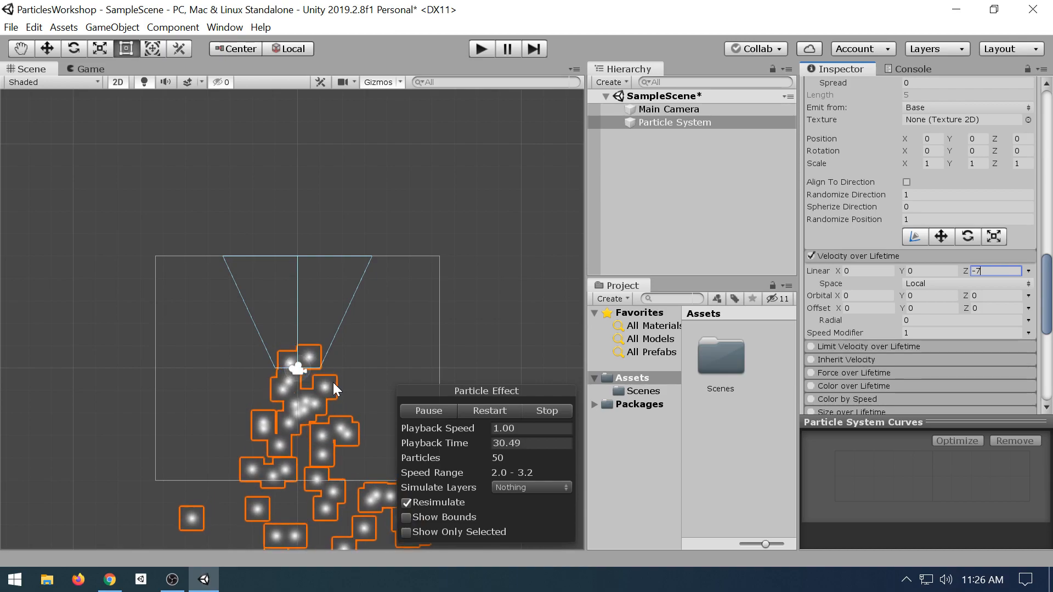
key("BackSpace")
key("BackSpace")
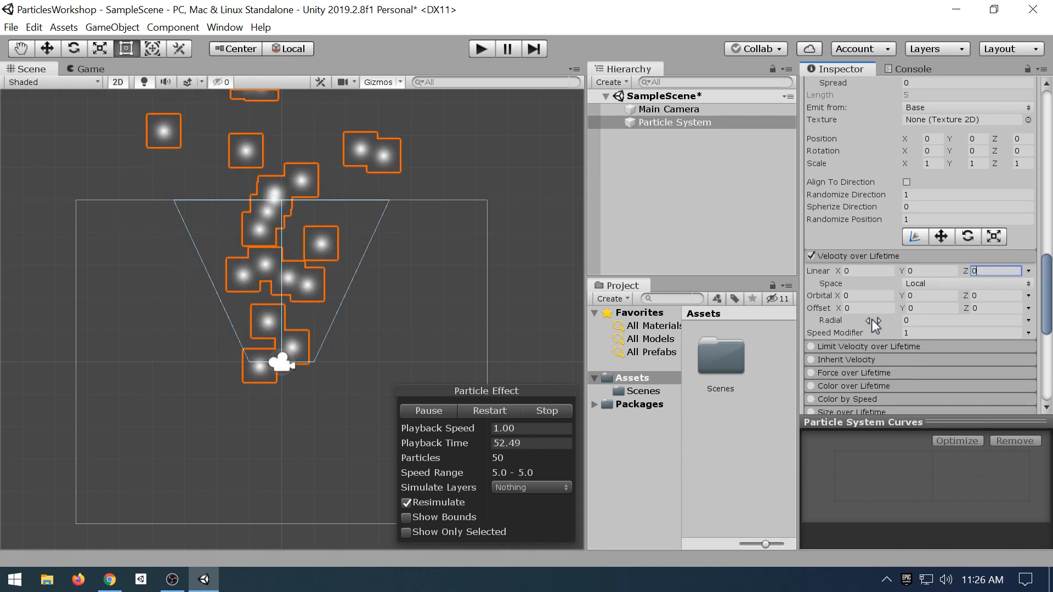
- Try an Orbital X velocity of 1 and reset it to 0
left_click(881, 298)
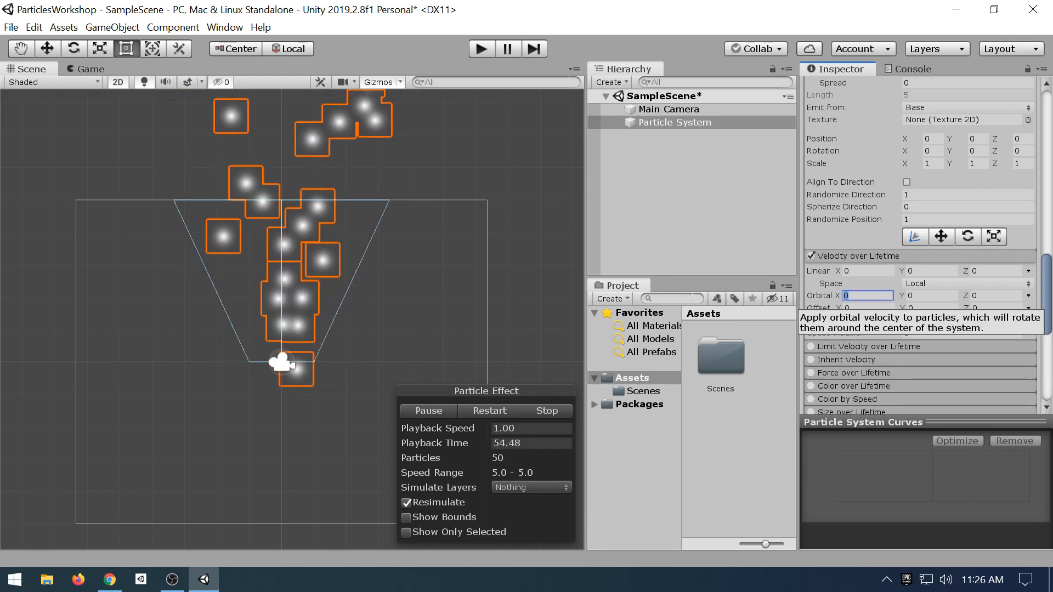
type("1")
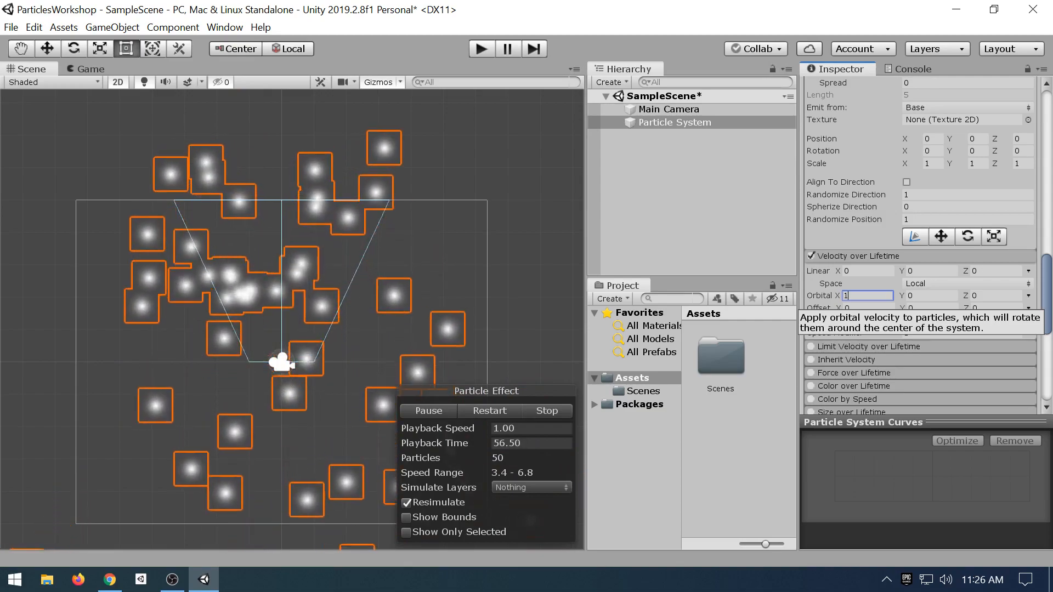
key("BackSpace")
type("0")
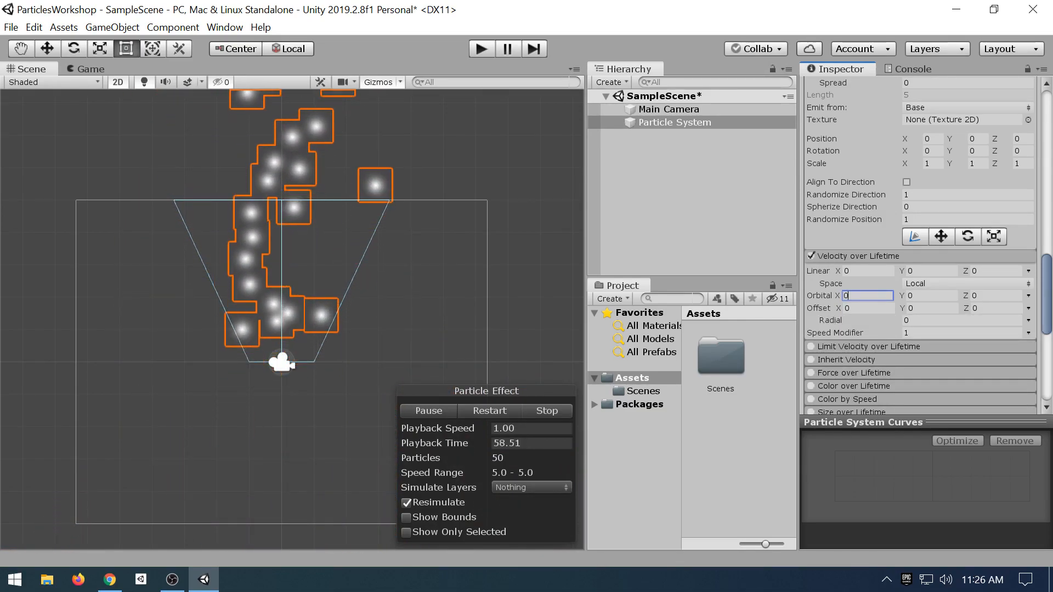
- Try an Orbital Z velocity of 5, check the whole particle stream, and reset it to 0
left_click(995, 296)
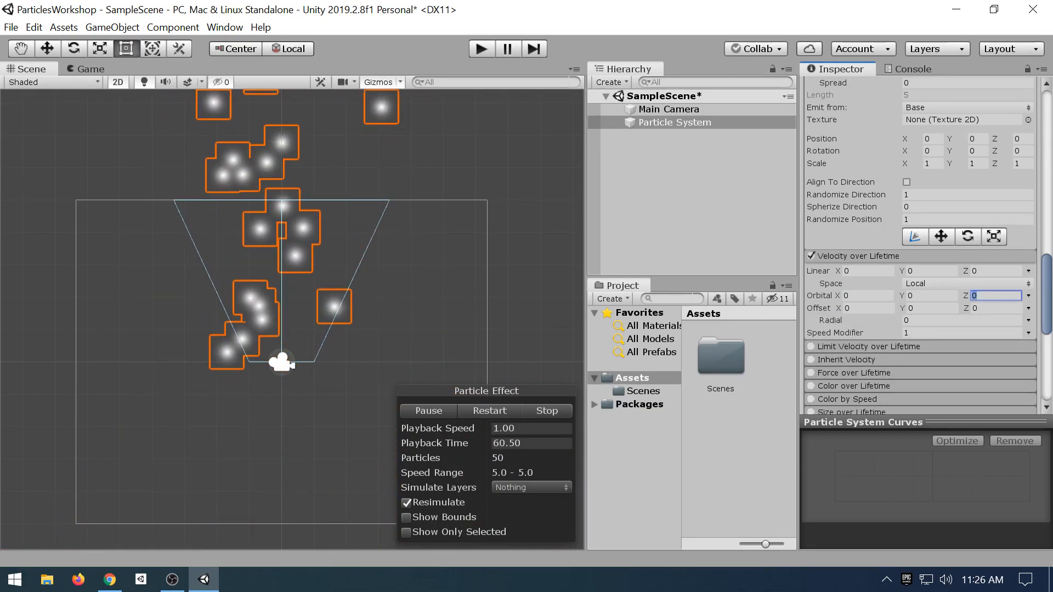
type("1")
key("BackSpace")
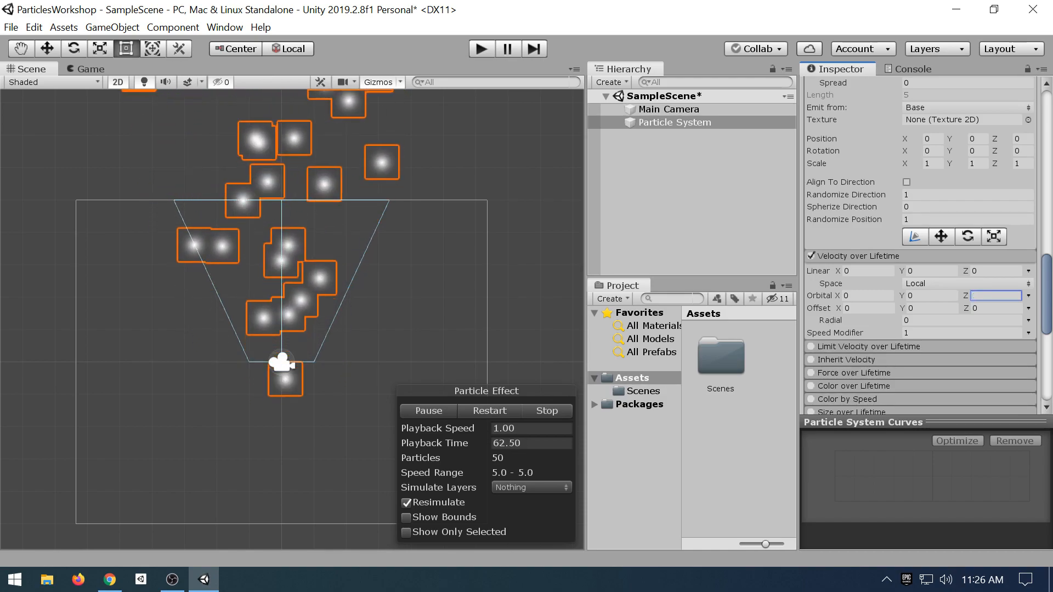
type("5")
scroll(132, 296, "down", 12)
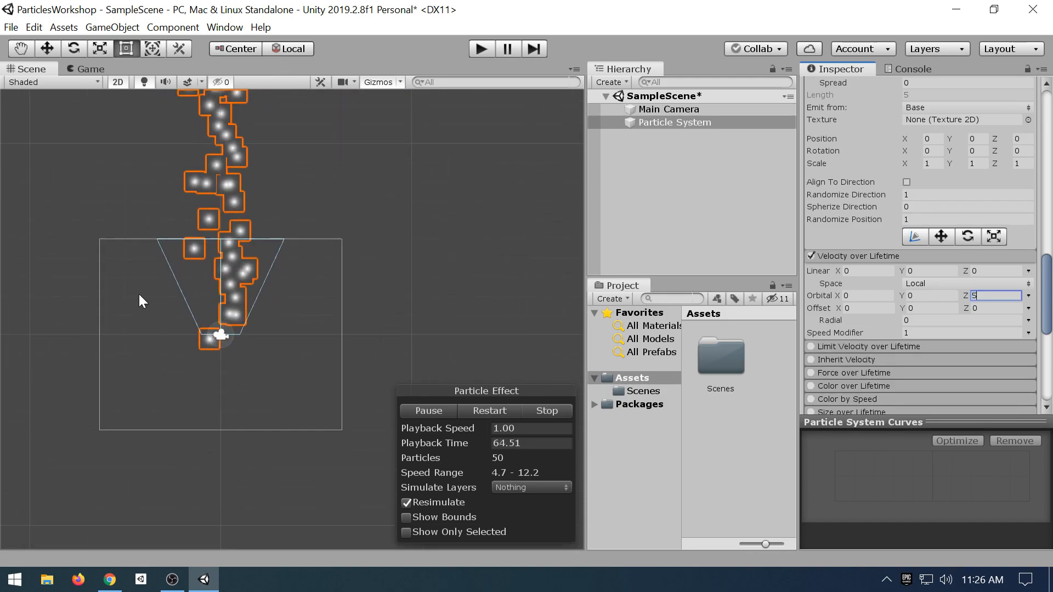
middle_click_drag(209, 349, 251, 508)
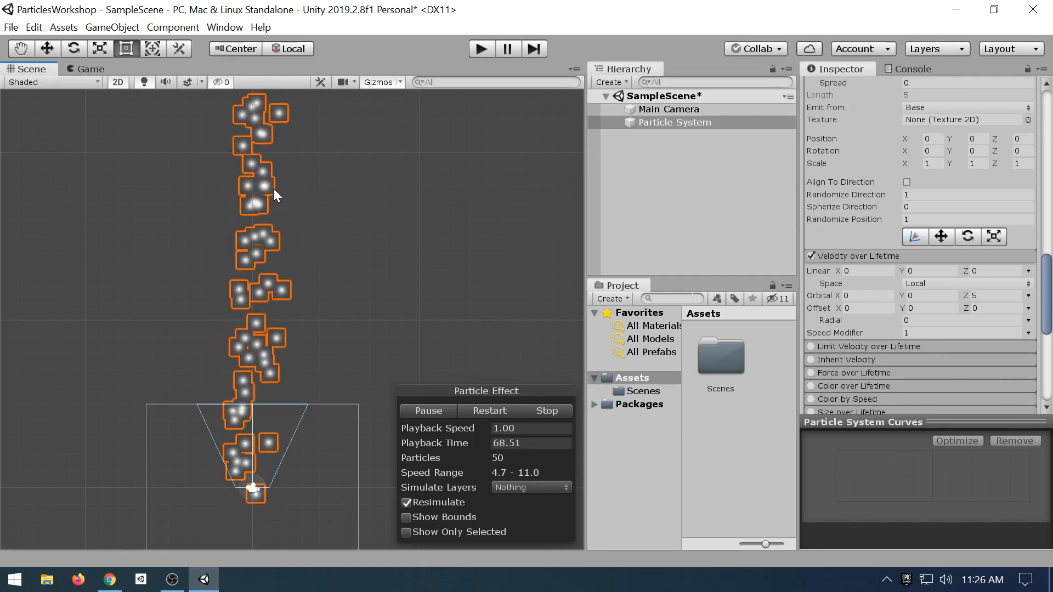
scroll(275, 443, "up", 3)
scroll(266, 454, "up", 1)
middle_click_drag(267, 454, 287, 341)
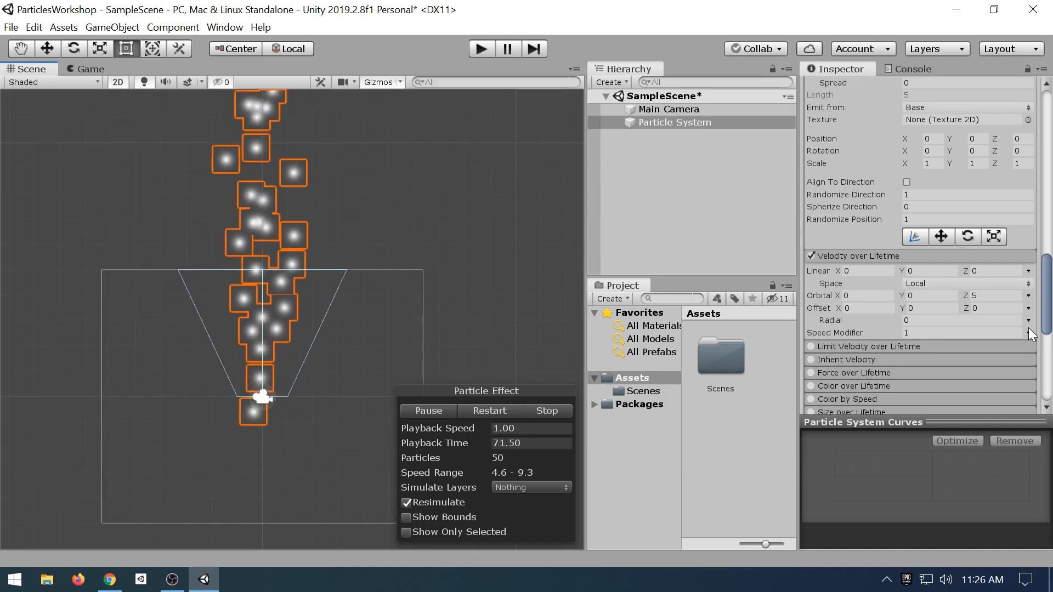
left_click(984, 295)
type("0")
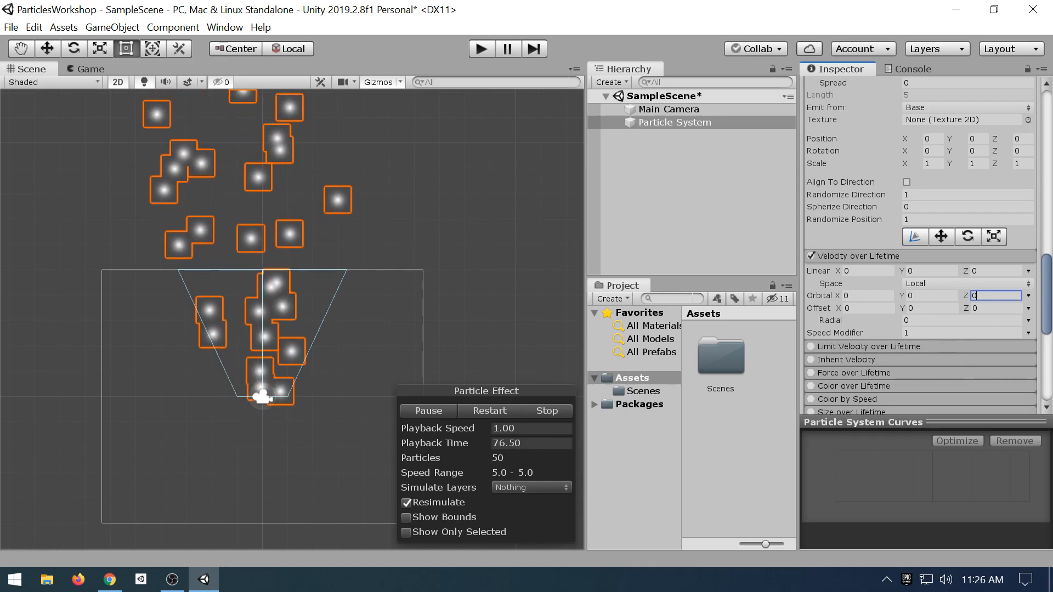
- Try a Radial velocity of 2 in Velocity over Lifetime and reset it to 0
left_click(936, 321)
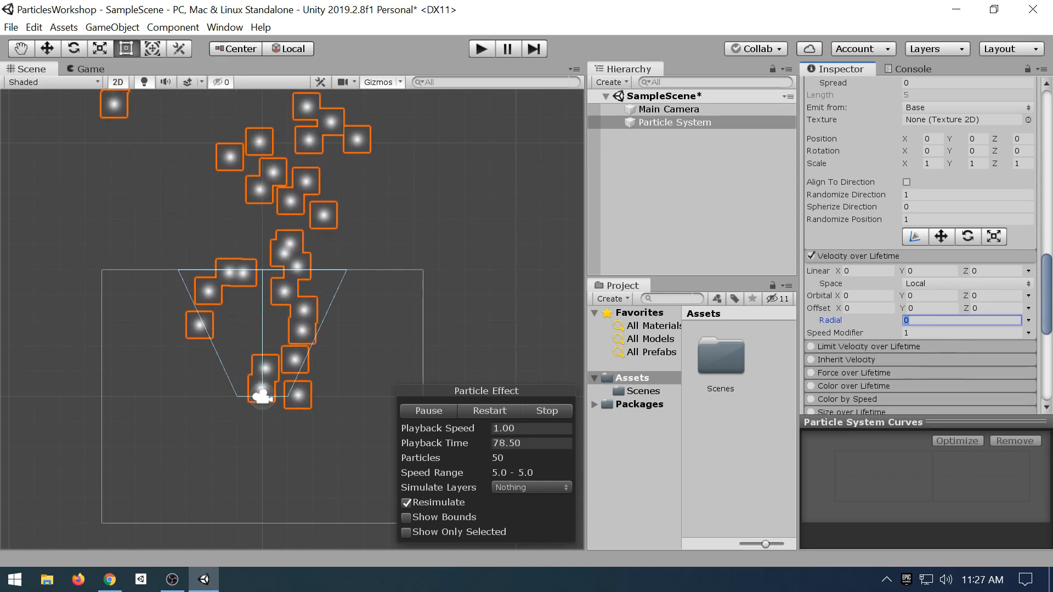
type("2")
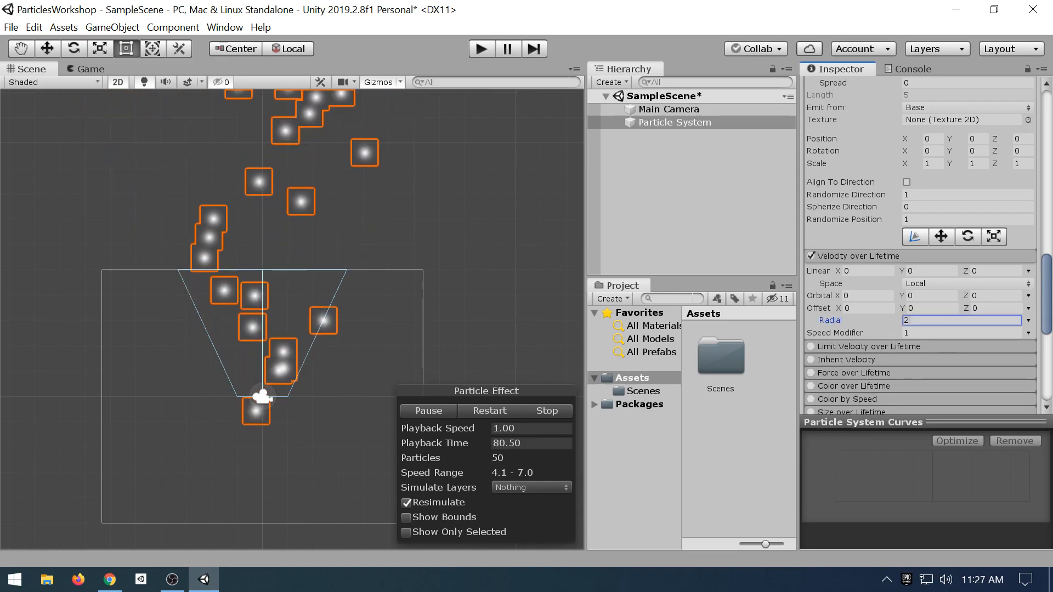
key("BackSpace")
type("0")
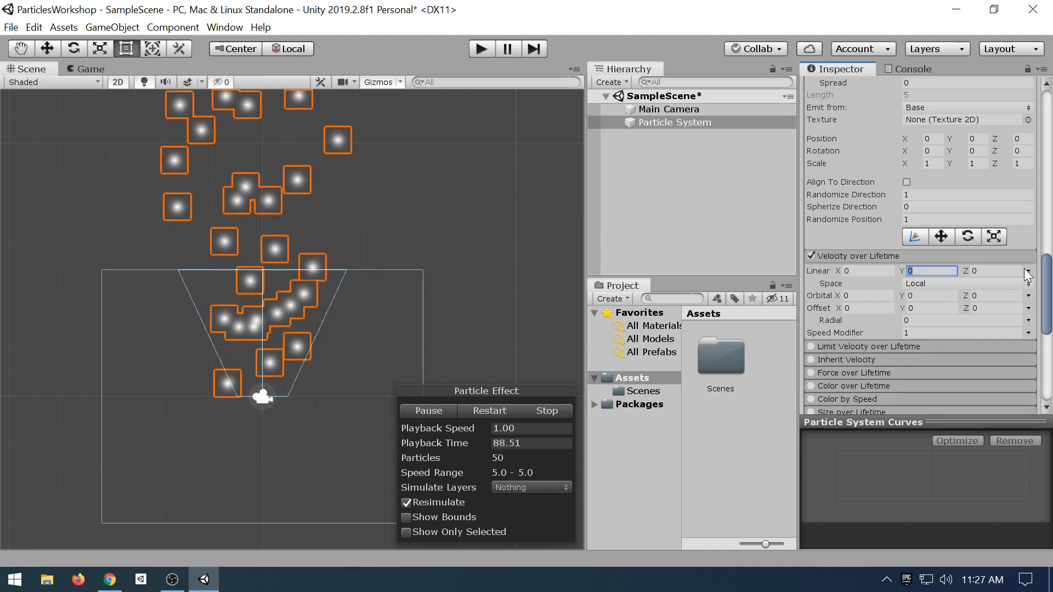
- Switch the Orbital velocity to Curve mode and apply a decreasing curve preset to its Y axis
left_click(1028, 296)
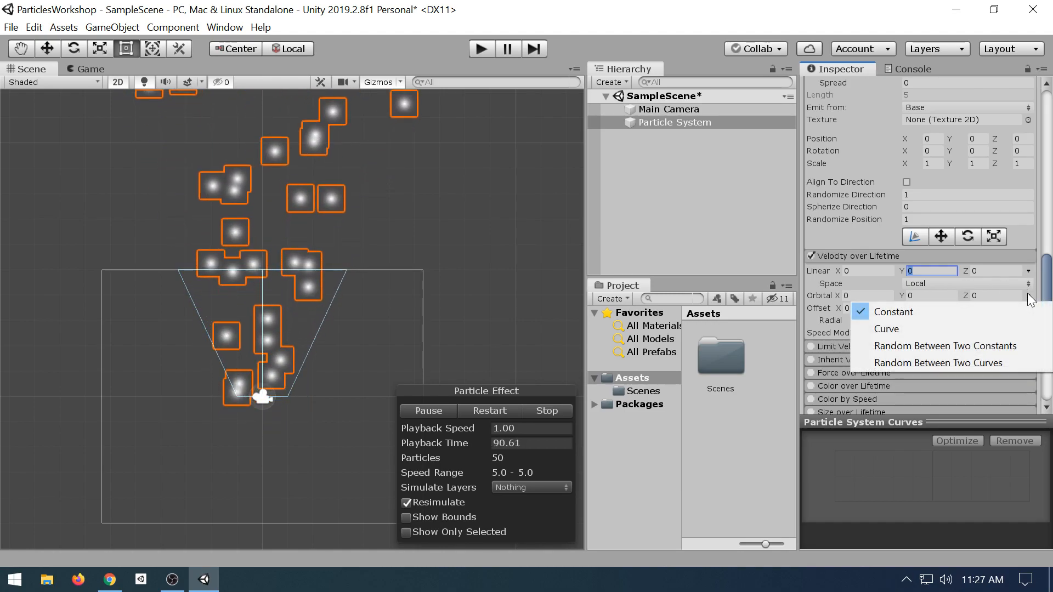
left_click(998, 326)
left_click(973, 295)
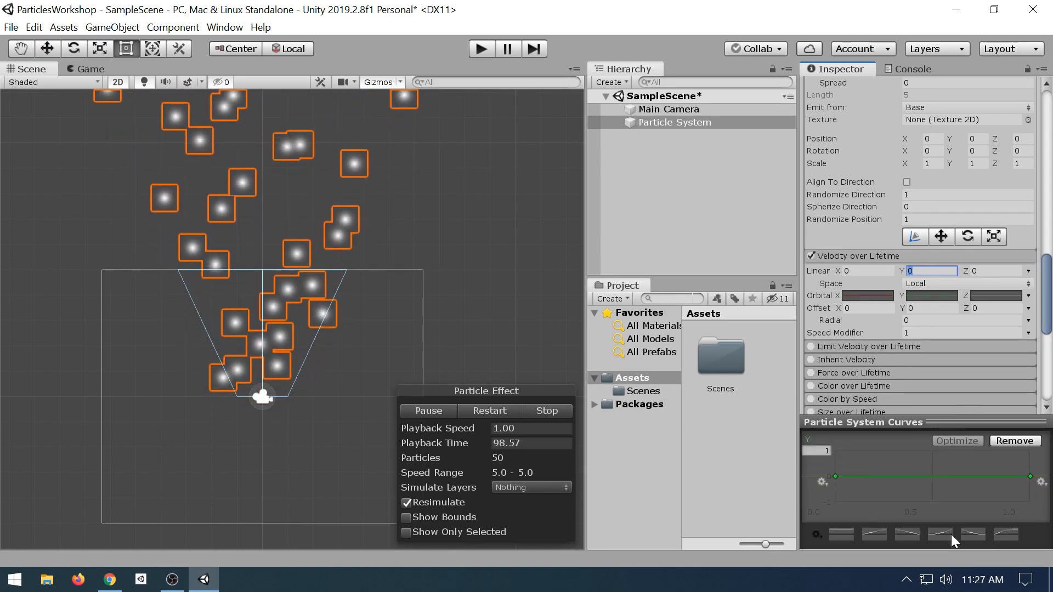
left_click(976, 532)
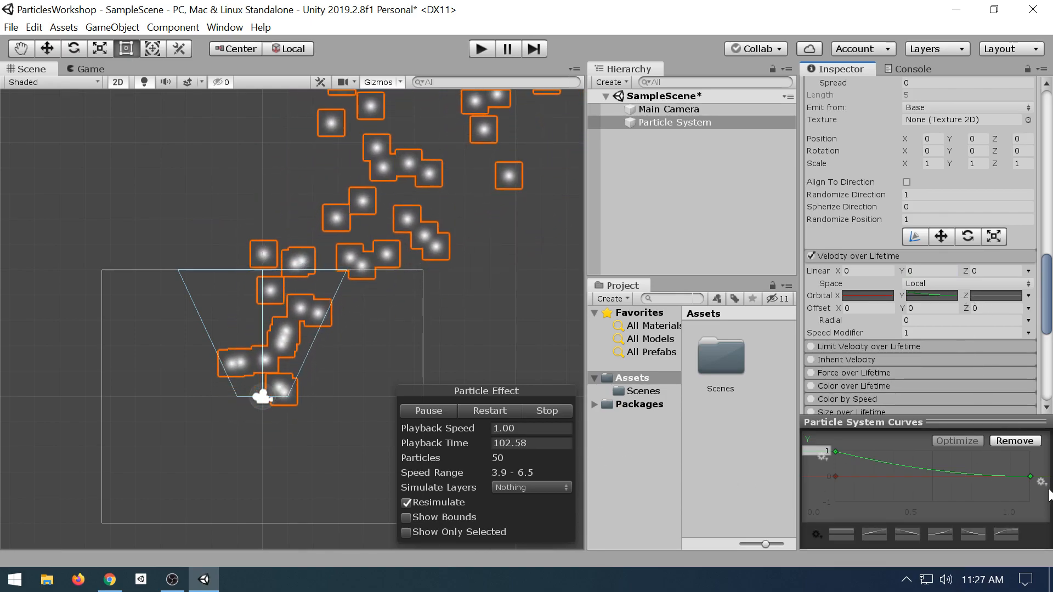
- Isolate the Orbital Y curve in the curve editor and apply the flat preset at 1
left_click(999, 442)
left_click(991, 296)
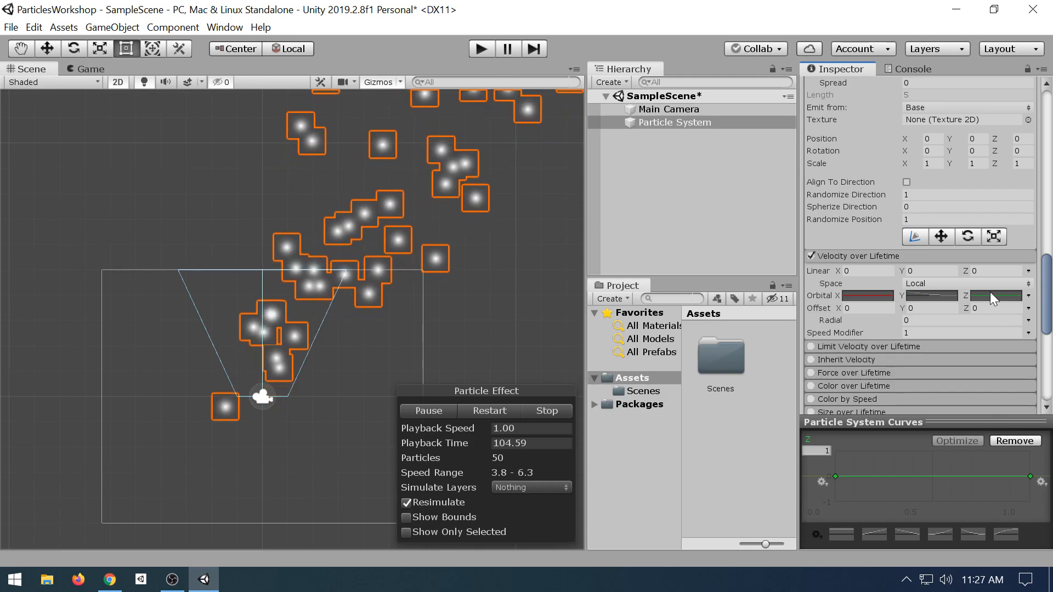
left_click(866, 295)
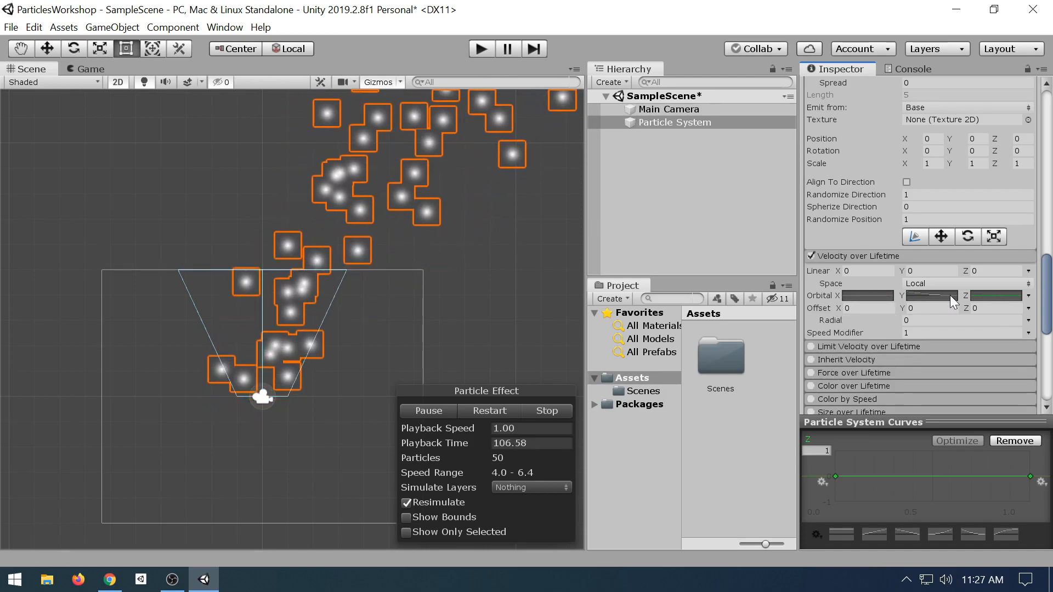
left_click(1011, 437)
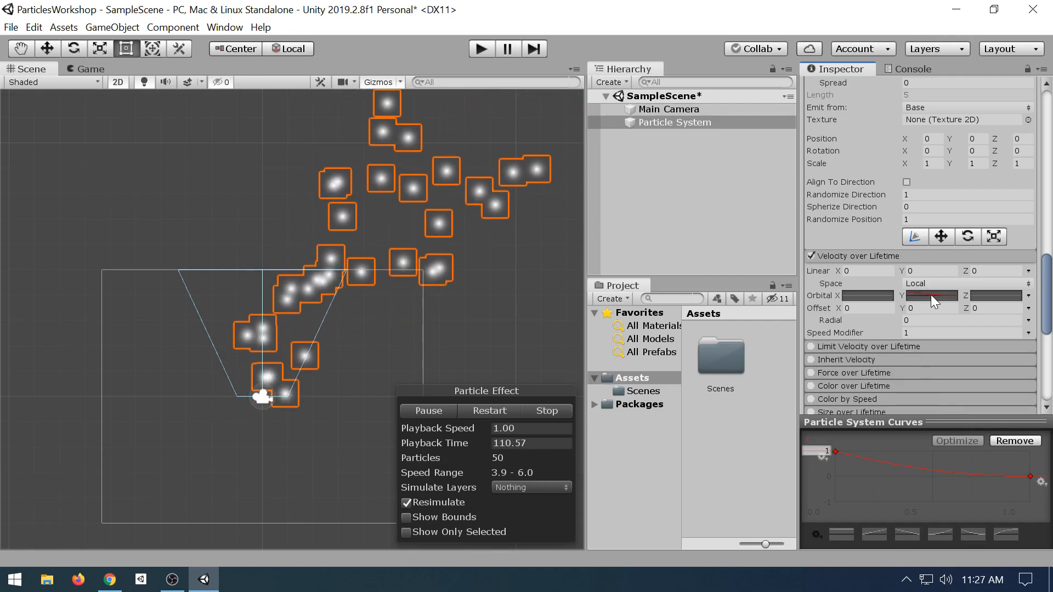
left_click(831, 536)
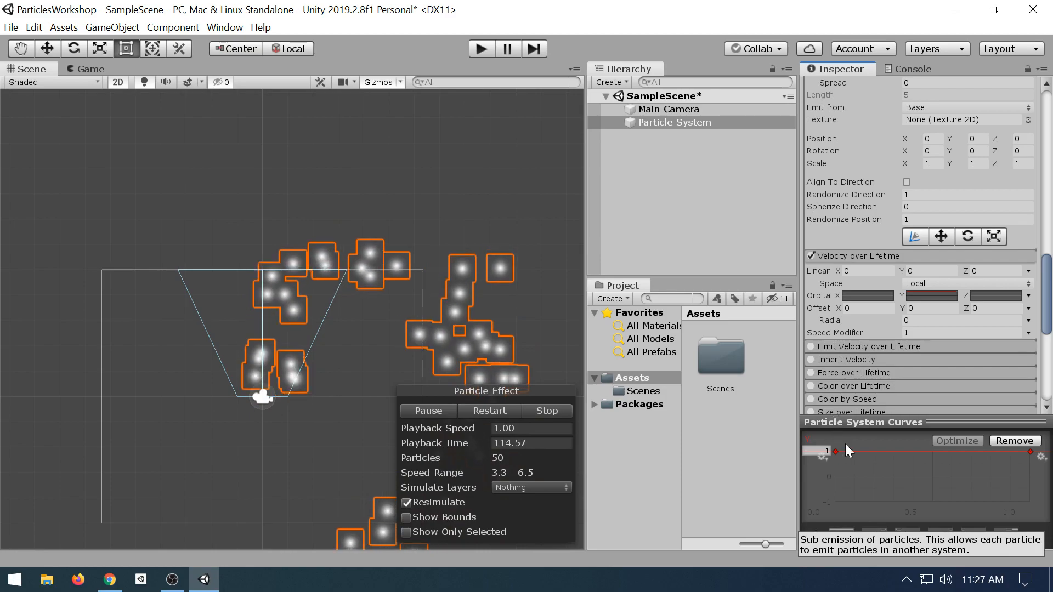
left_click(827, 451)
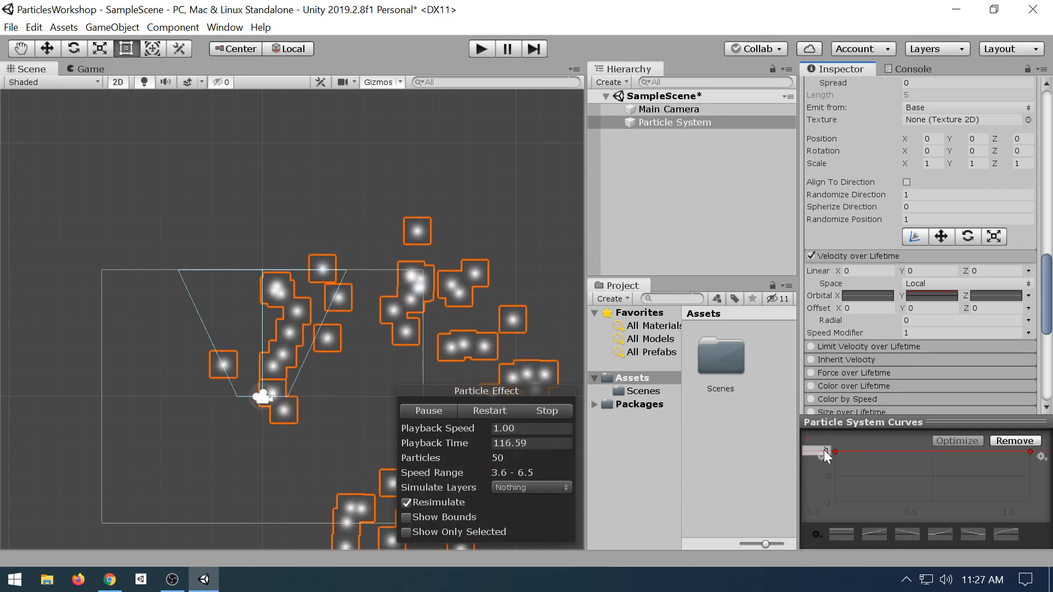
- Lower both end keys of the Orbital Y curve to about 0 and remove the curve from the curve editor
left_click_drag(833, 453, 834, 460)
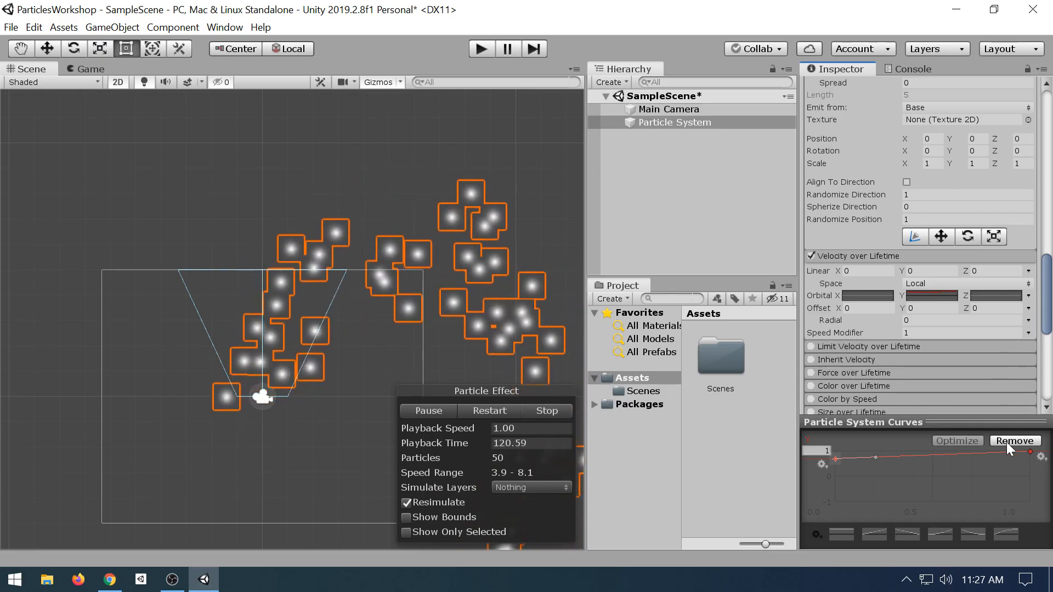
left_click_drag(1030, 452, 1030, 478)
left_click_drag(835, 459, 831, 482)
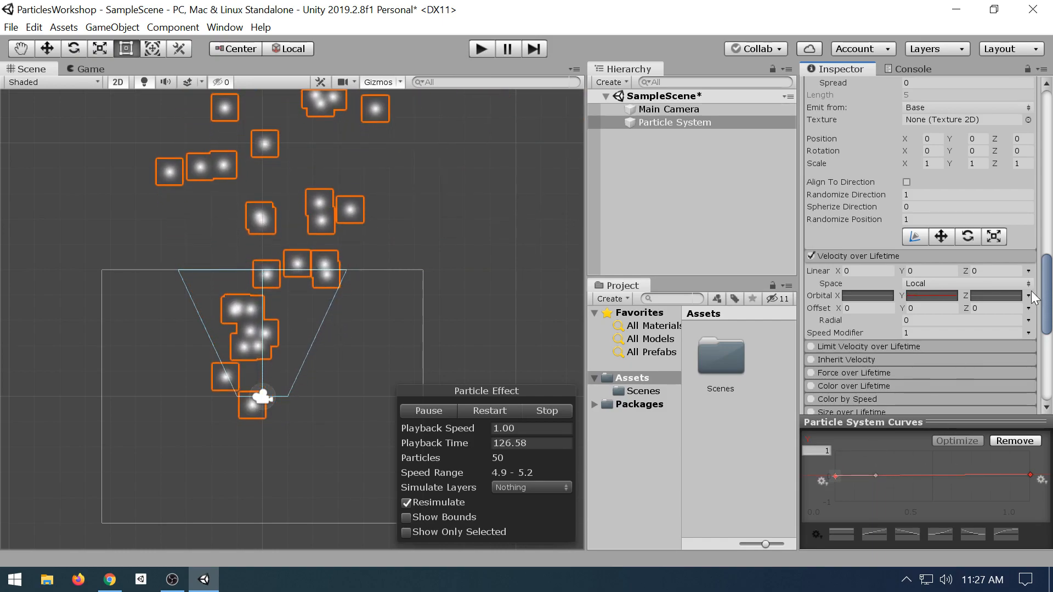
left_click(1011, 440)
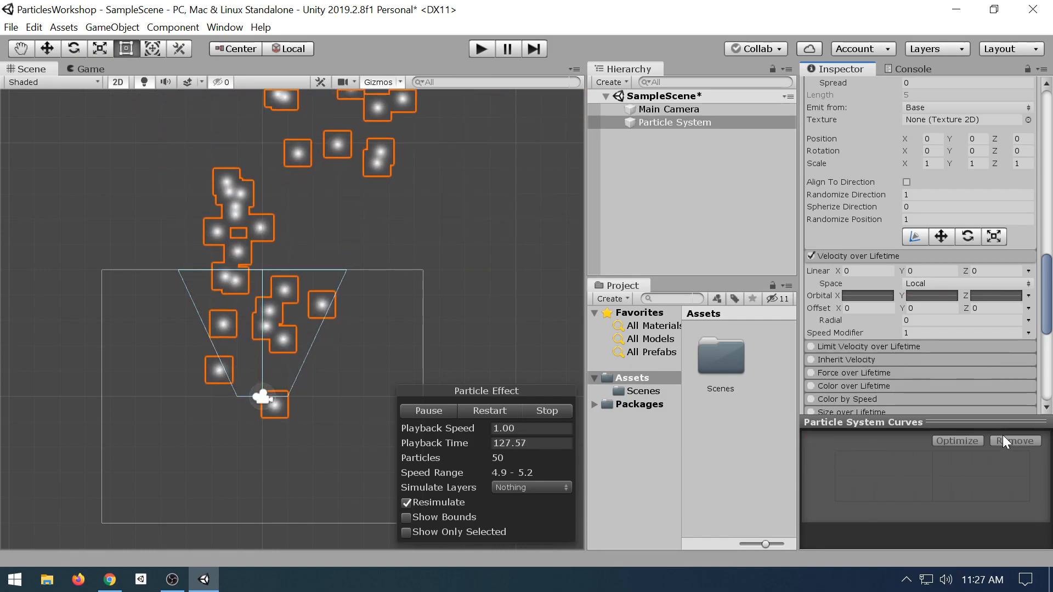
- Apply a decreasing curve preset to Orbital Z with a maximum of 5 and check the particle stream
left_click(993, 295)
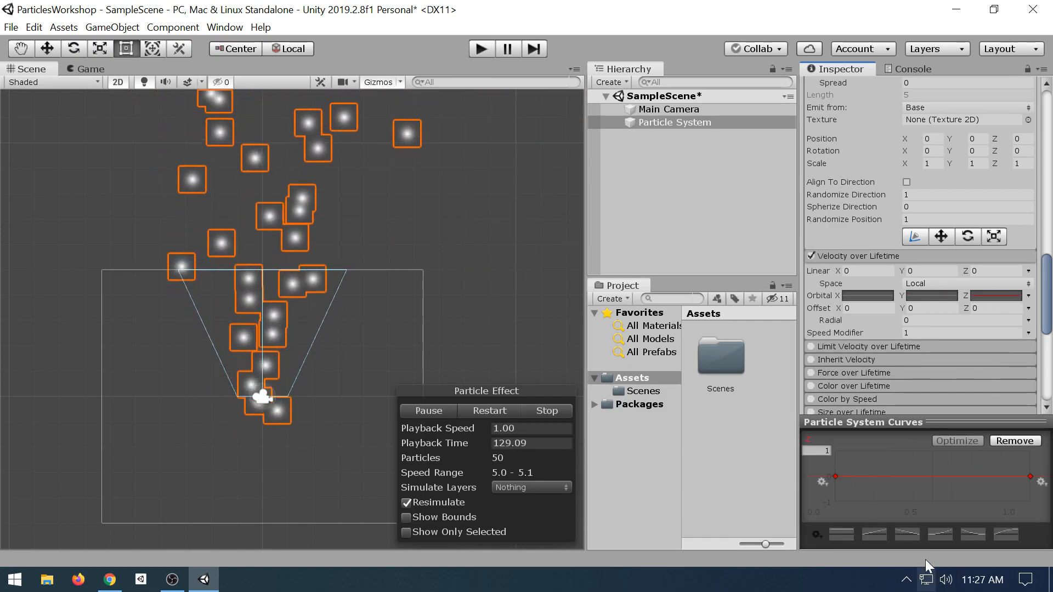
left_click(963, 534)
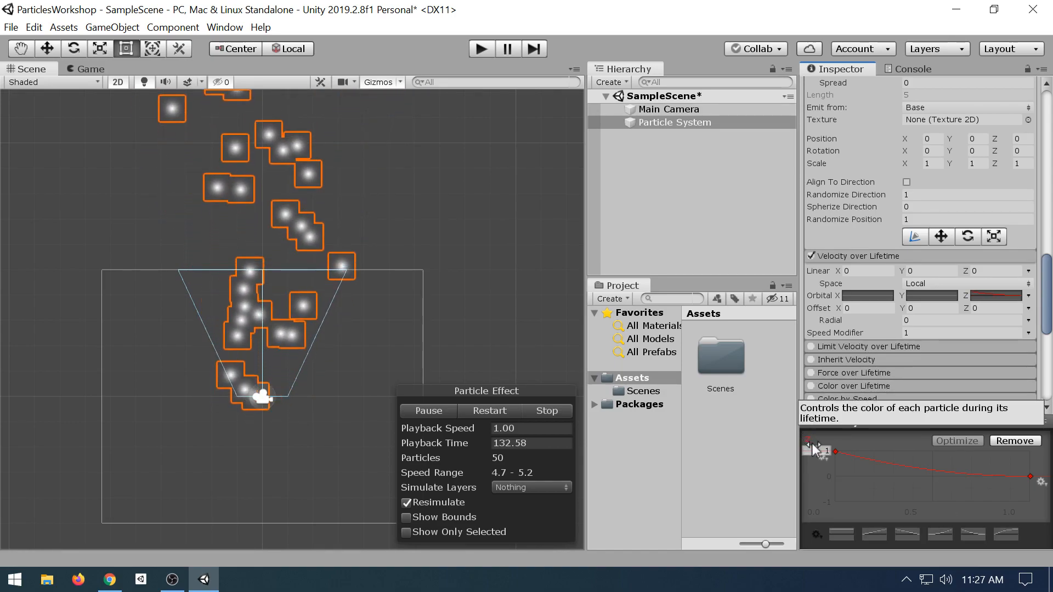
left_click(830, 450)
type("5")
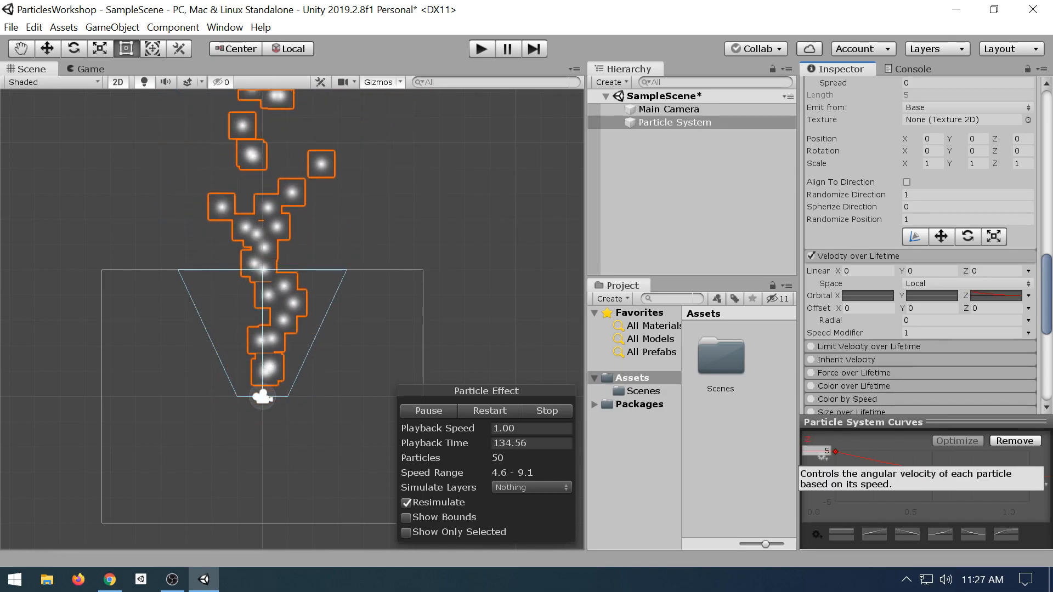
scroll(257, 253, "down", 2)
scroll(259, 252, "down", 2)
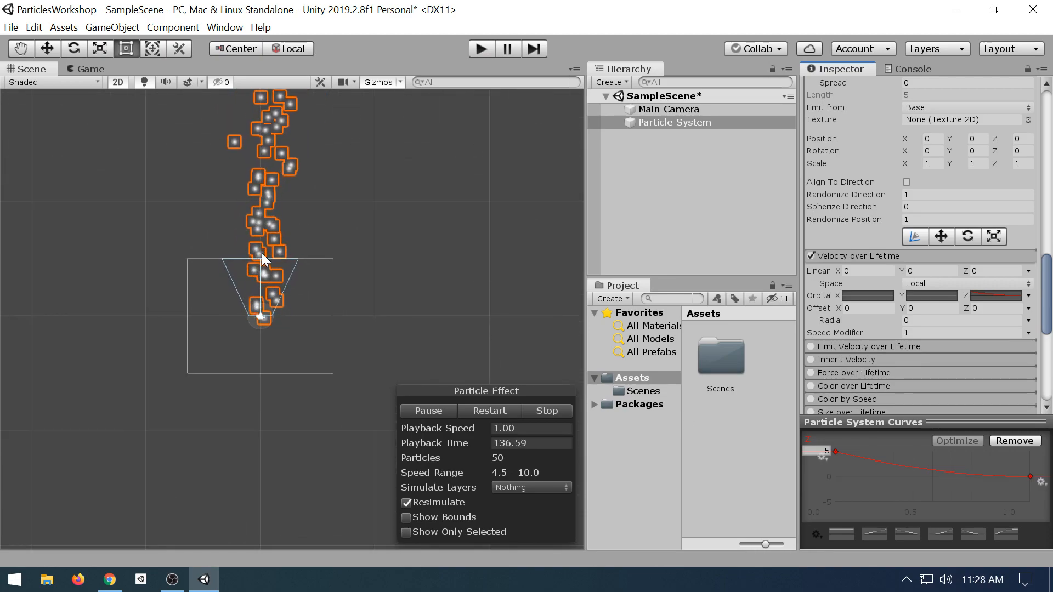
scroll(310, 430, "up", 3)
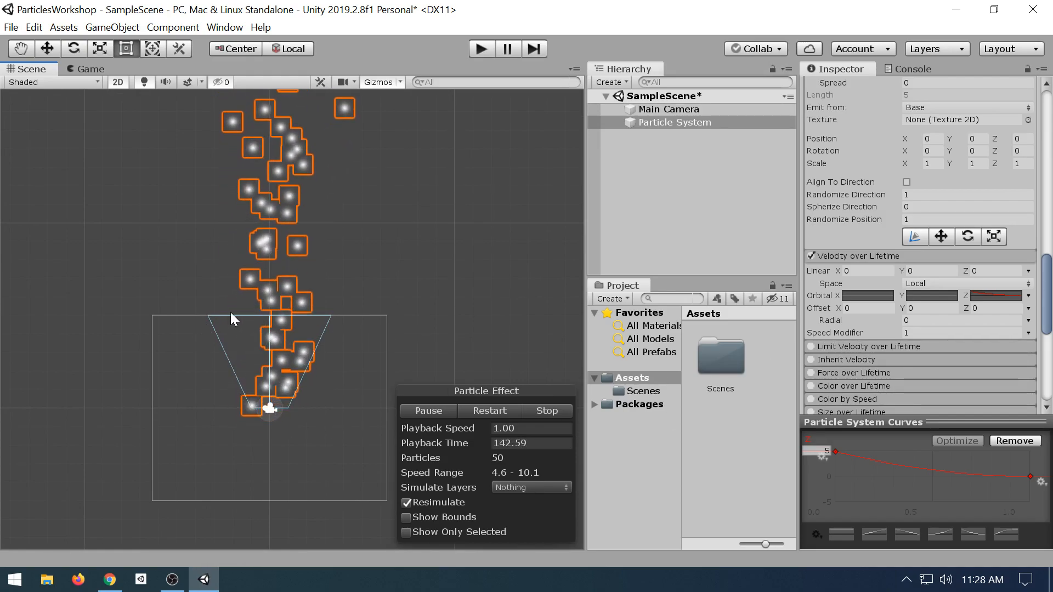
middle_click_drag(275, 221, 316, 338)
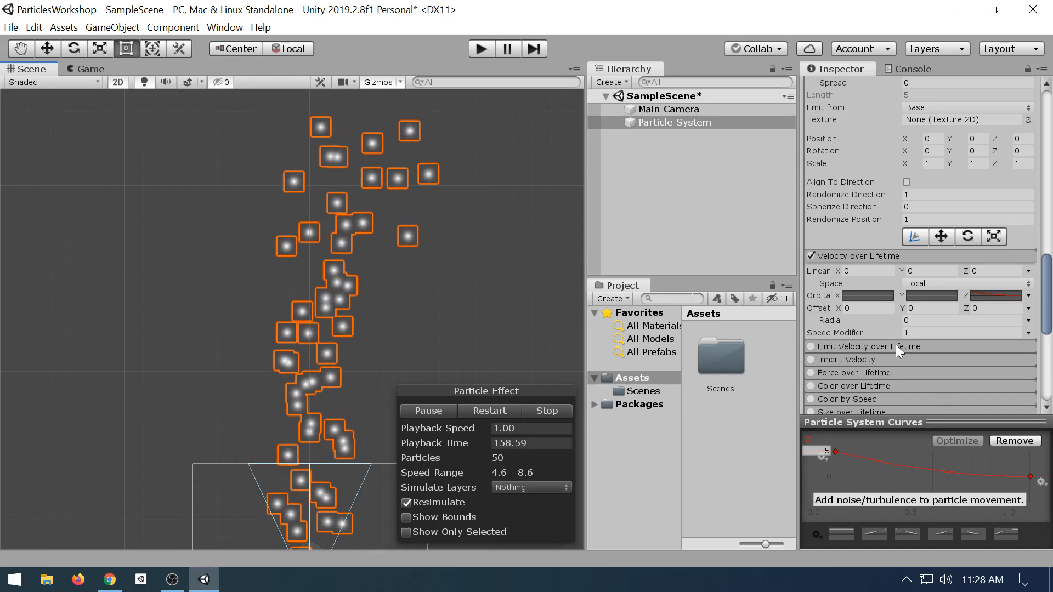
- Enable and expand the Color over Lifetime module
scroll(893, 315, "down", 3)
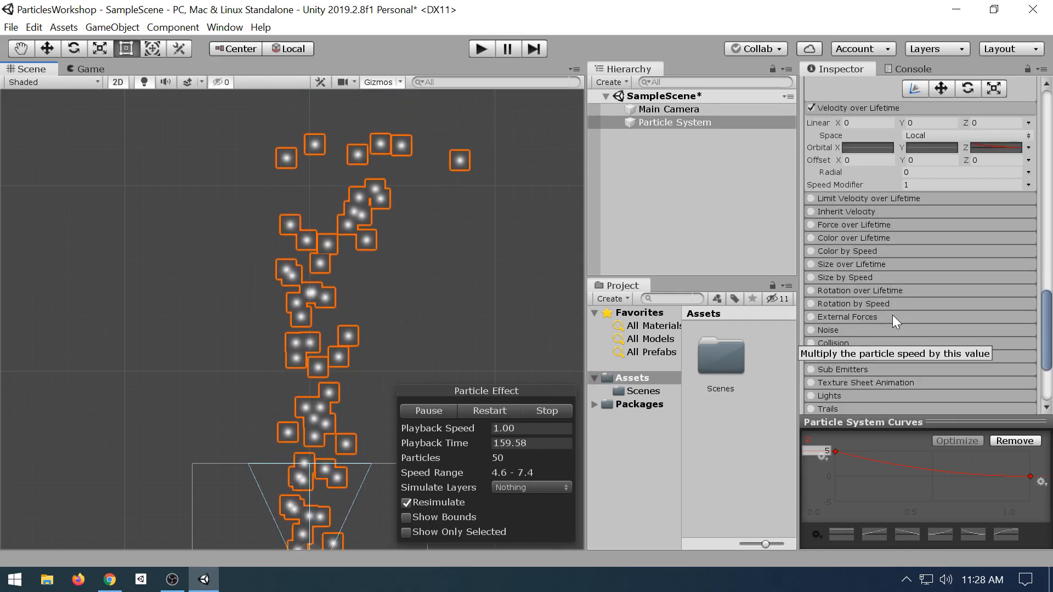
left_click(811, 236)
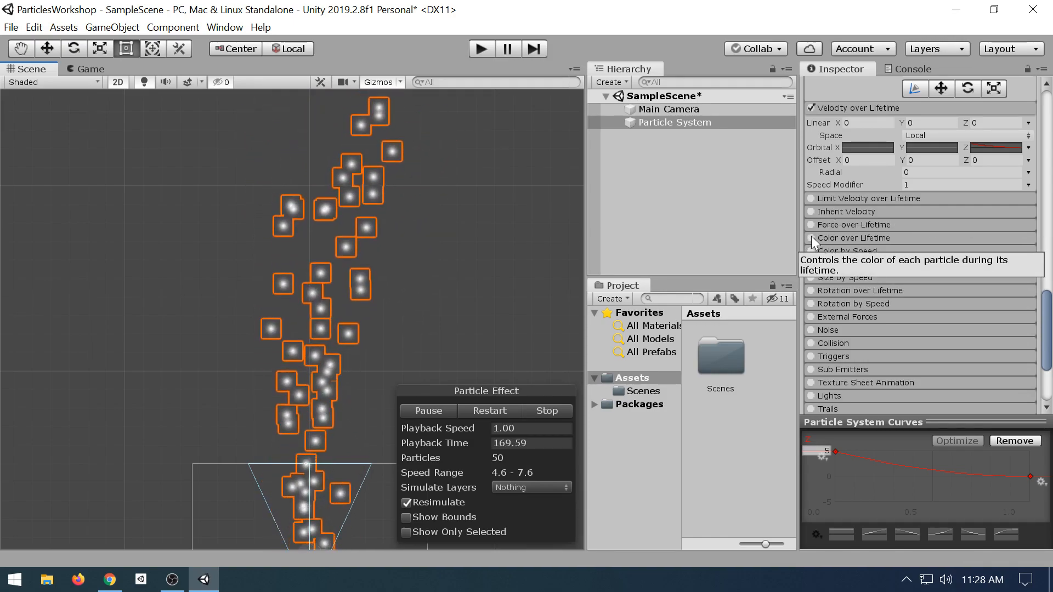
left_click(840, 236)
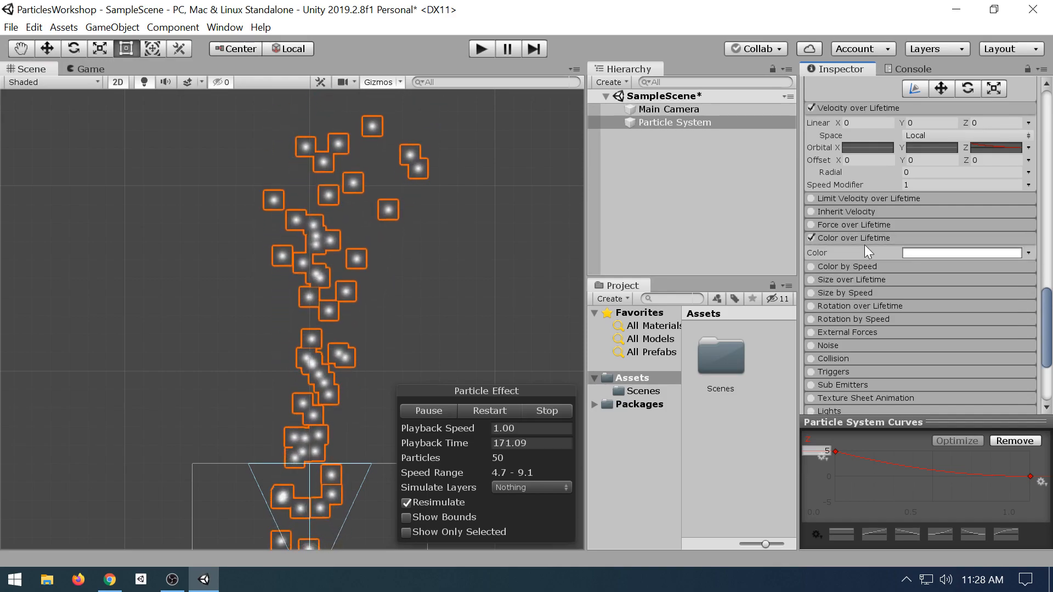
- Set the start colour of the Color over Lifetime gradient to red (FF0000)
left_click(928, 252)
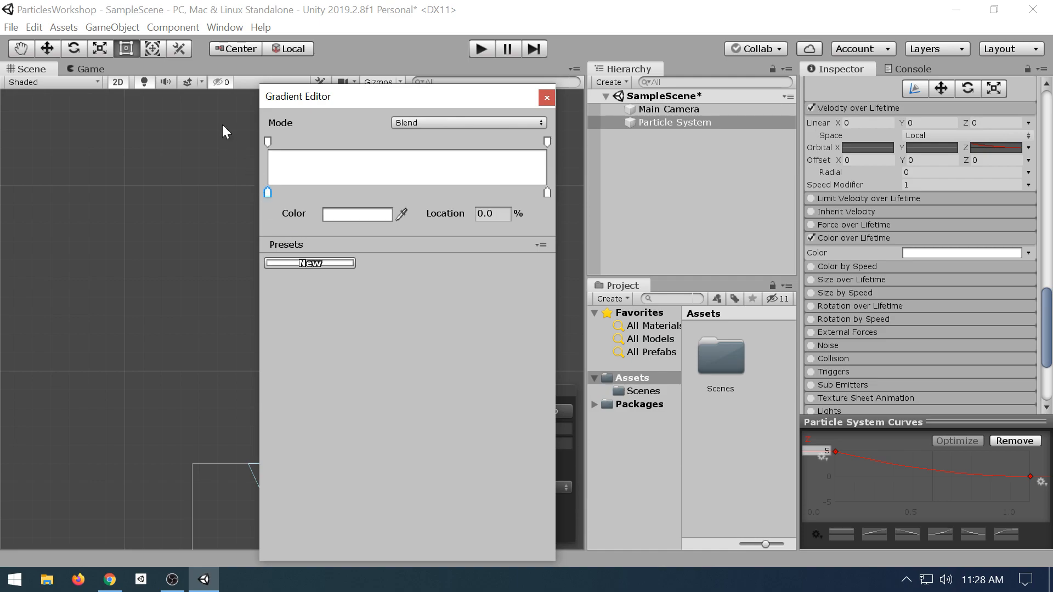
left_click(268, 142)
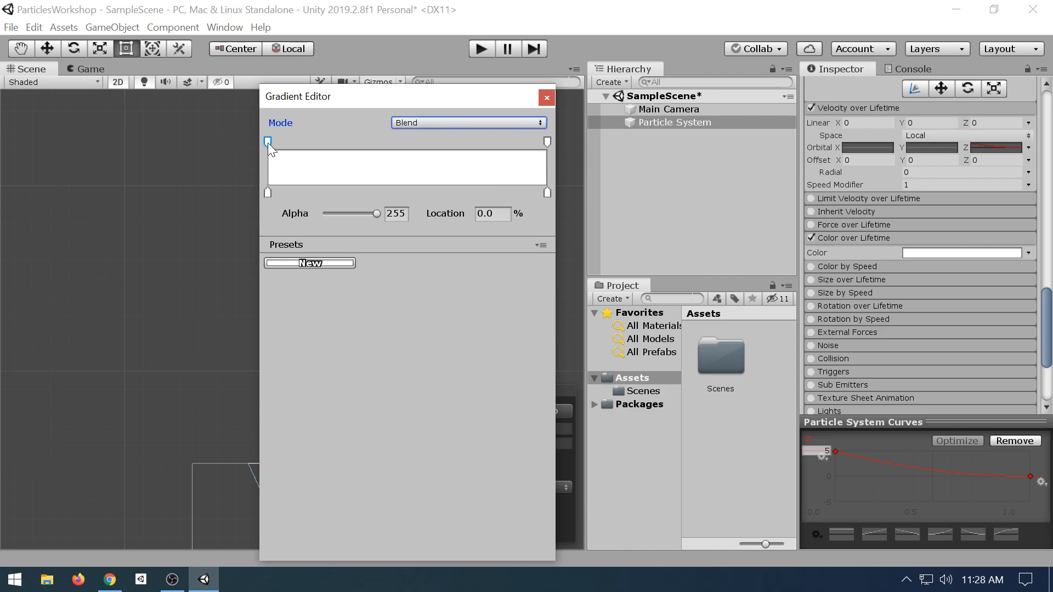
left_click(268, 192)
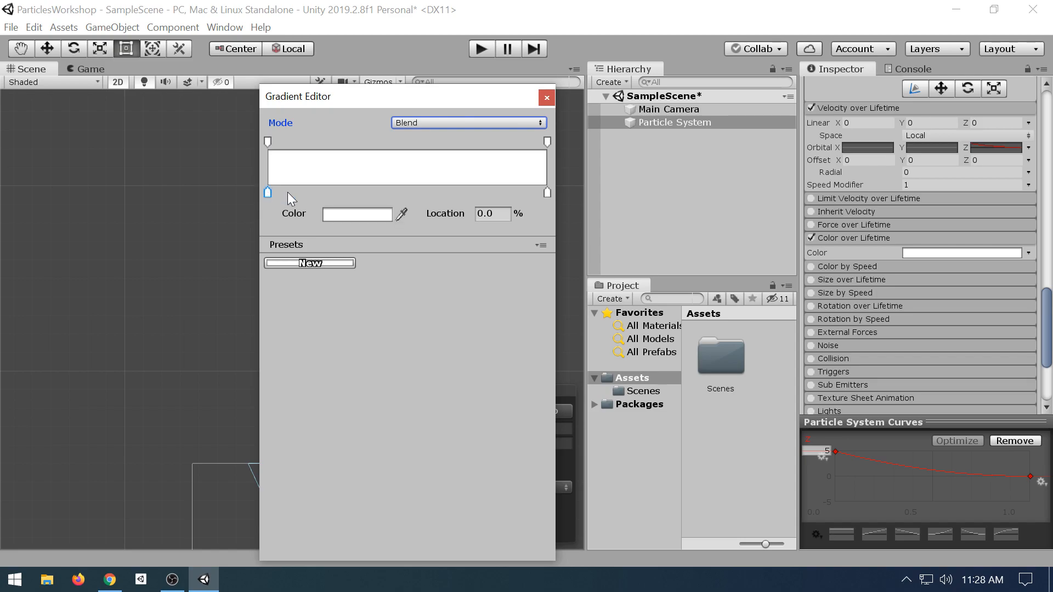
left_click(338, 213)
left_click_drag(562, 196, 660, 88)
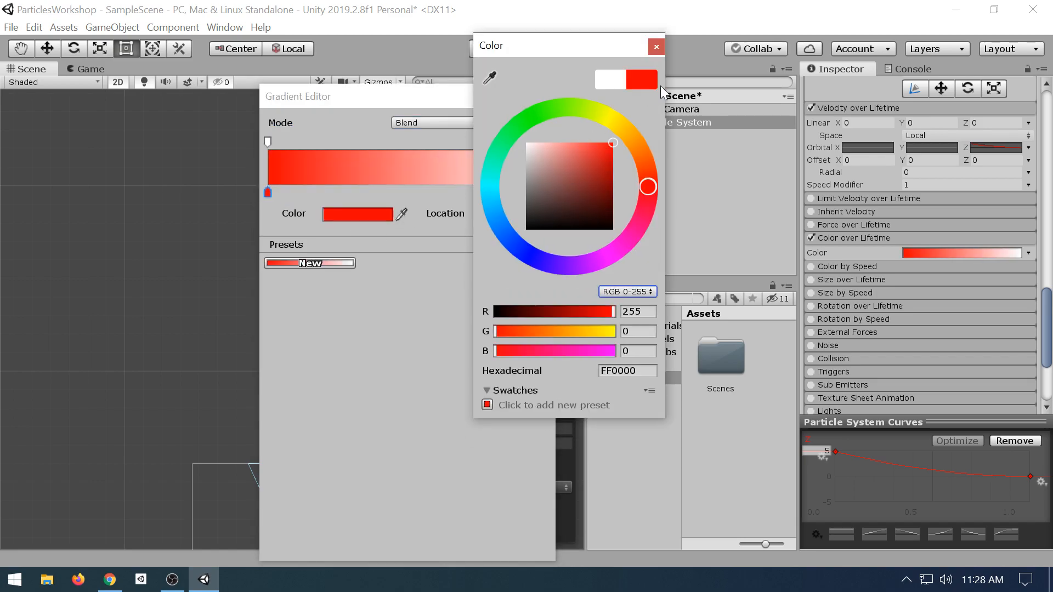
left_click(657, 47)
- Set the end colour of the Color over Lifetime gradient to green and close the colour picker
left_click(547, 191)
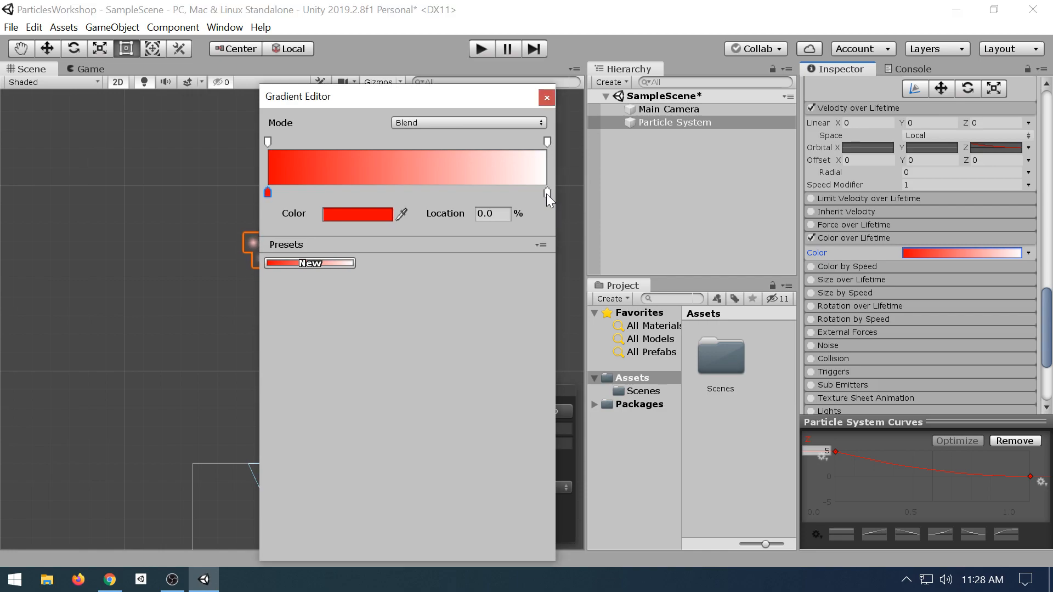
left_click(350, 214)
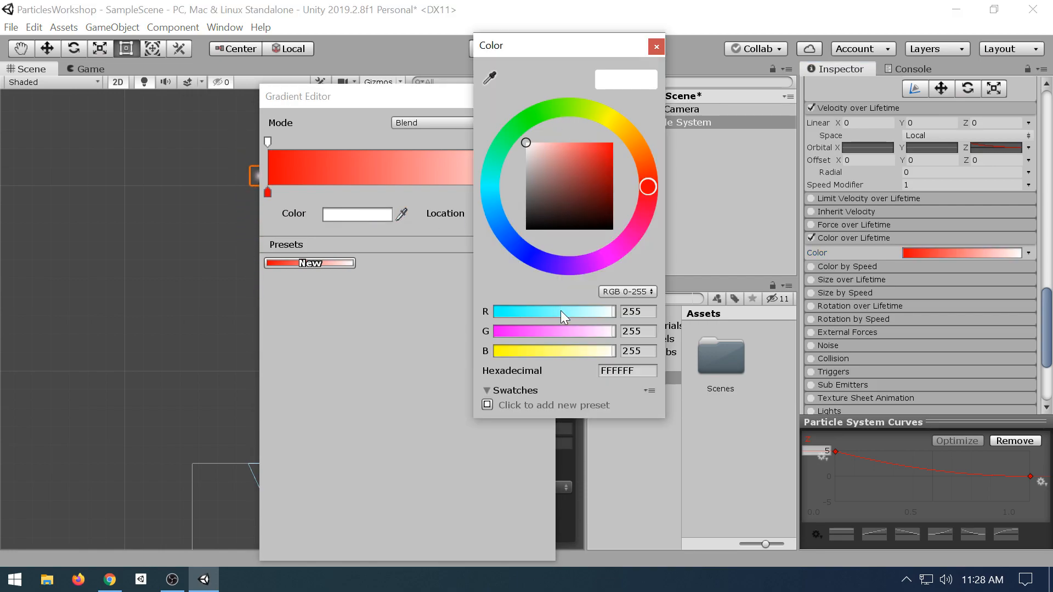
left_click_drag(552, 313, 356, 316)
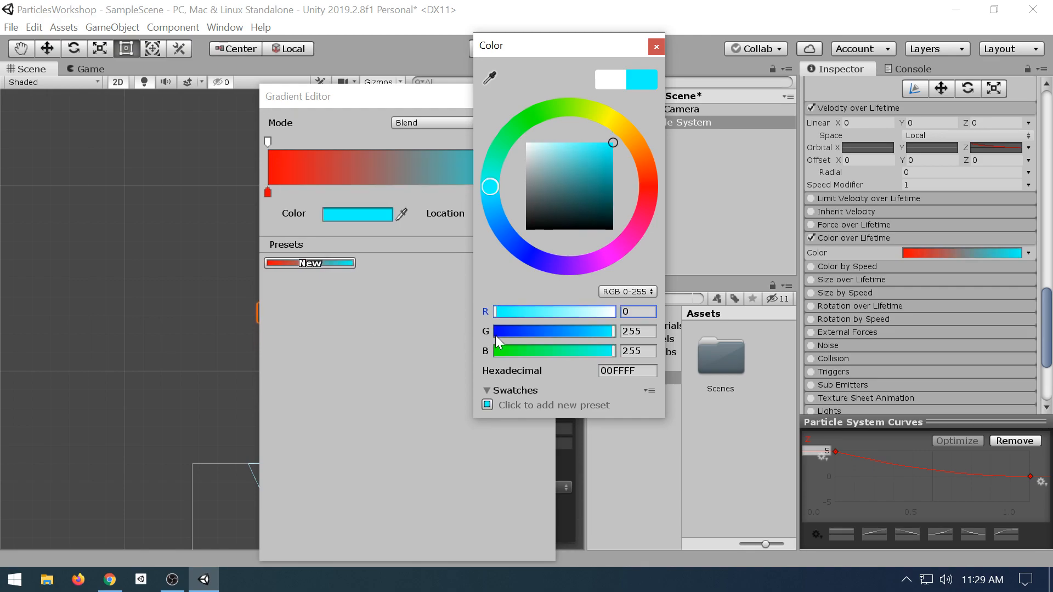
left_click_drag(514, 347, 493, 350)
left_click(653, 48)
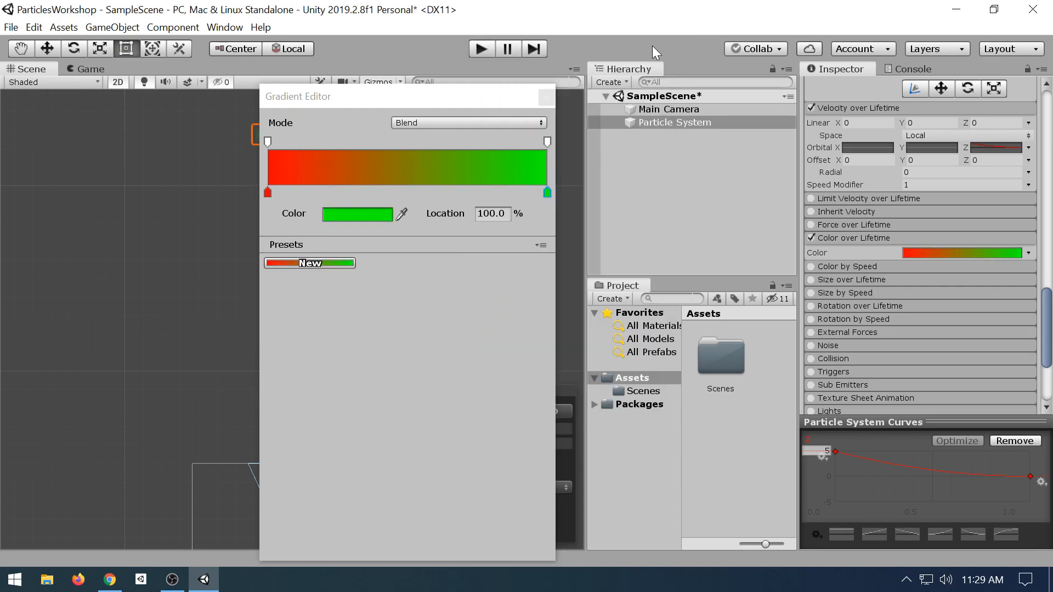
- Set the alpha at the end of the Color over Lifetime gradient to 0 and close the gradient editor
left_click(547, 141)
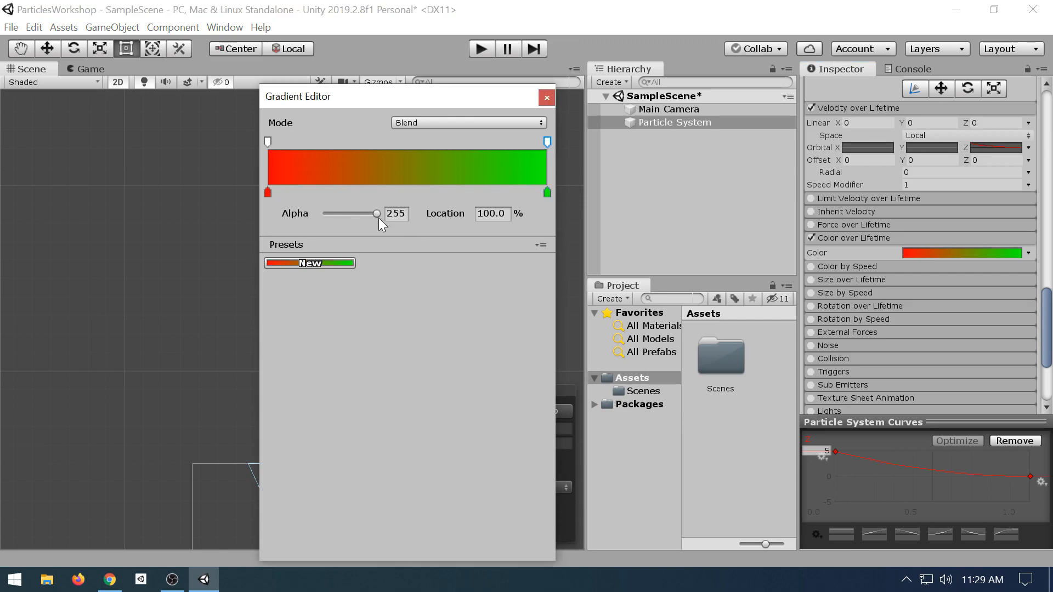
left_click_drag(376, 213, 108, 251)
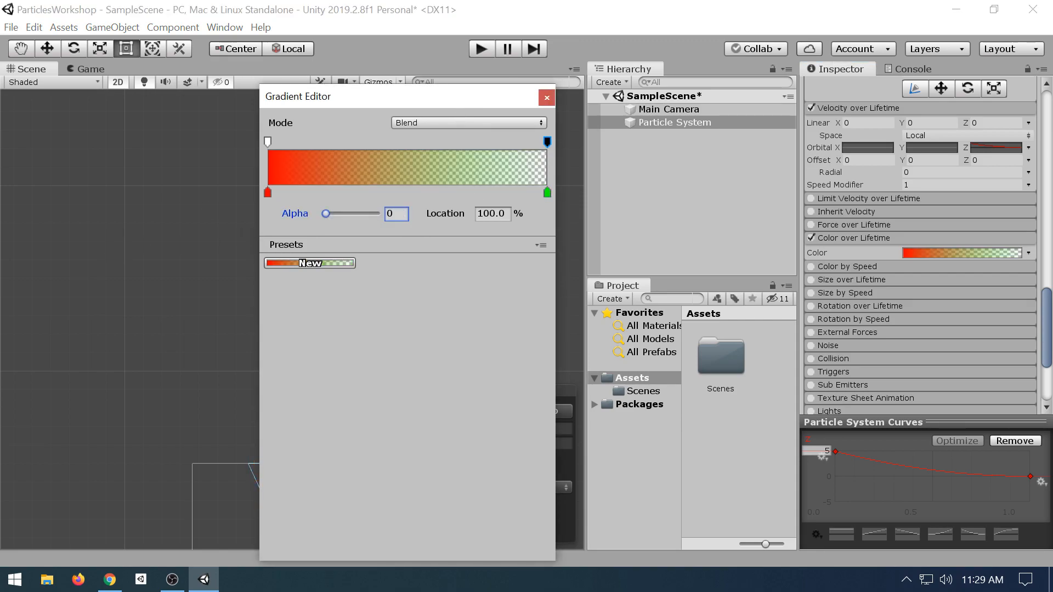
left_click(546, 98)
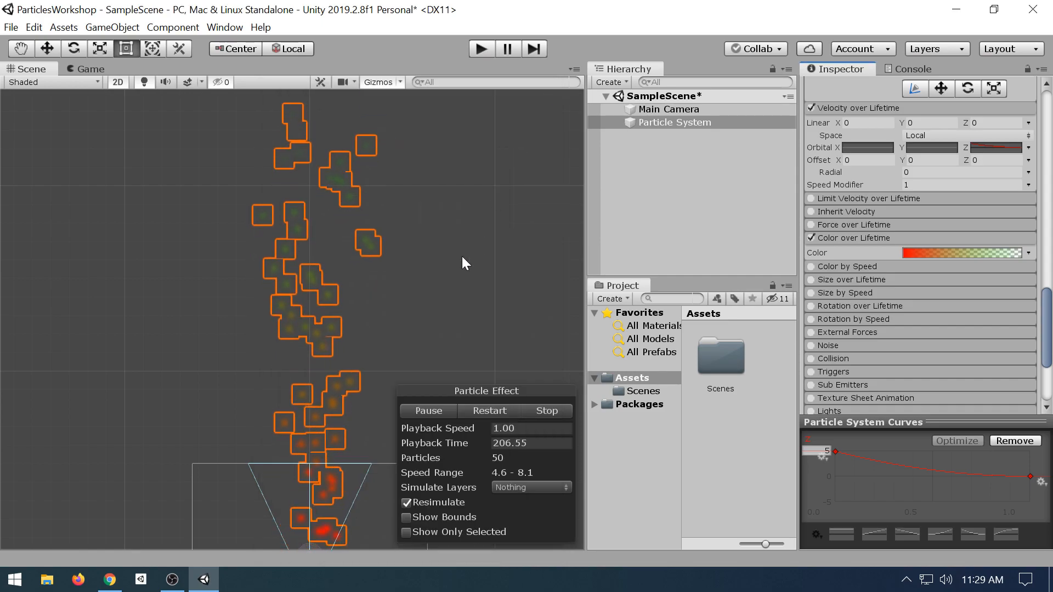
- Deselect the particle system to view the fading stream without outlines, and select it again
left_click(440, 268)
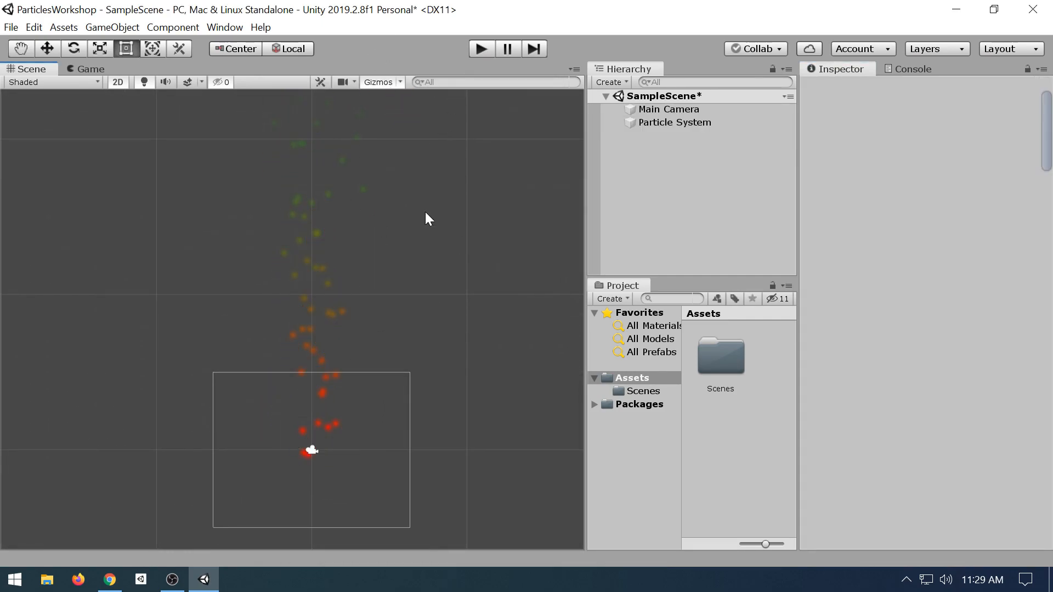
left_click(712, 123)
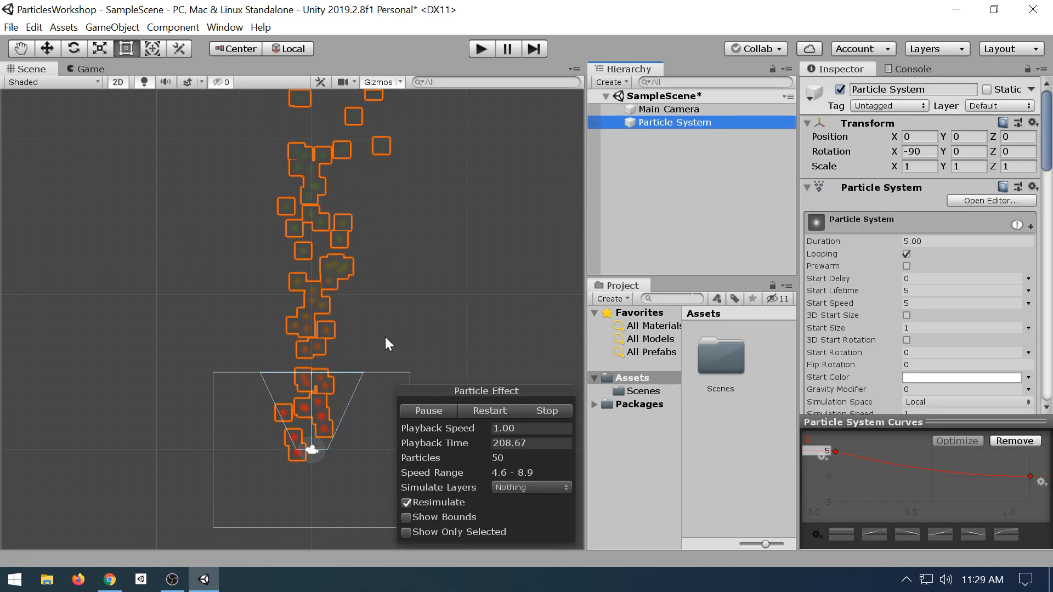
scroll(325, 219, "up", 1)
middle_click_drag(326, 200, 327, 311)
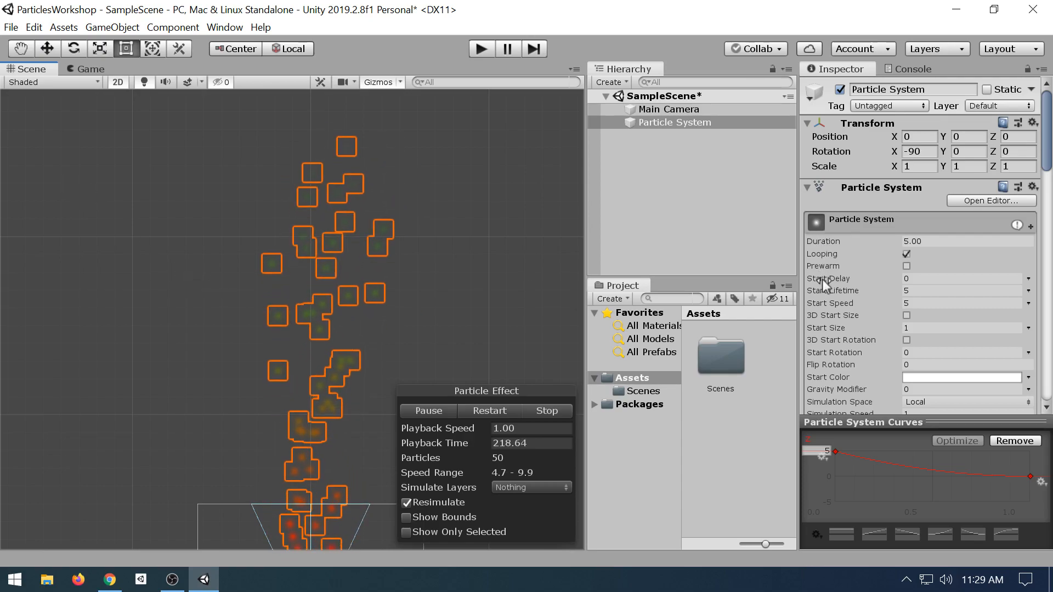
- Disable the Color over Lifetime module and expand and enable Color by Speed instead
scroll(892, 327, "down", 15)
scroll(873, 319, "up", 3)
scroll(872, 319, "down", 10)
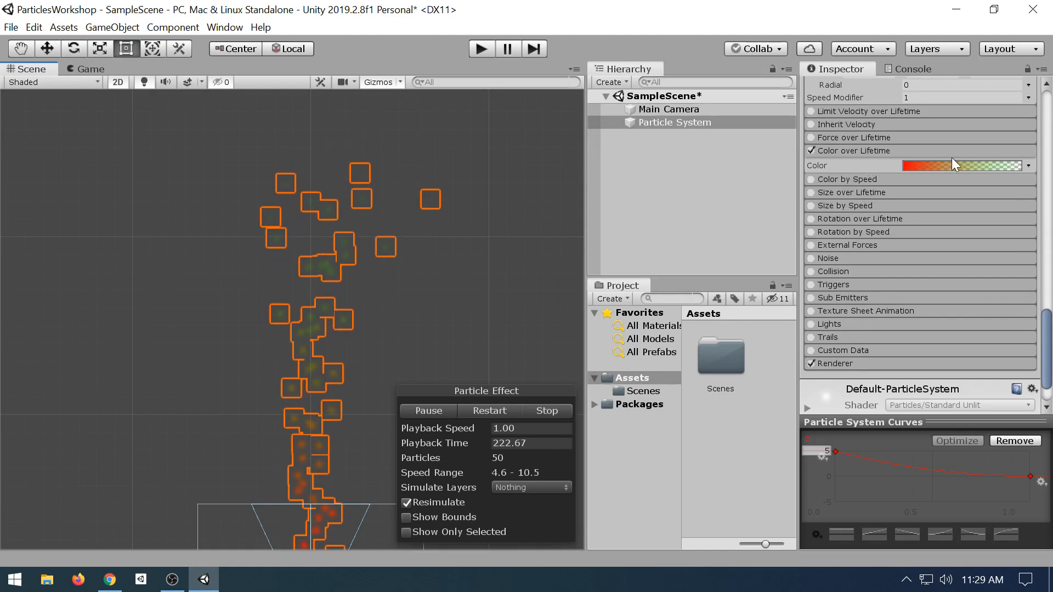
left_click(811, 150)
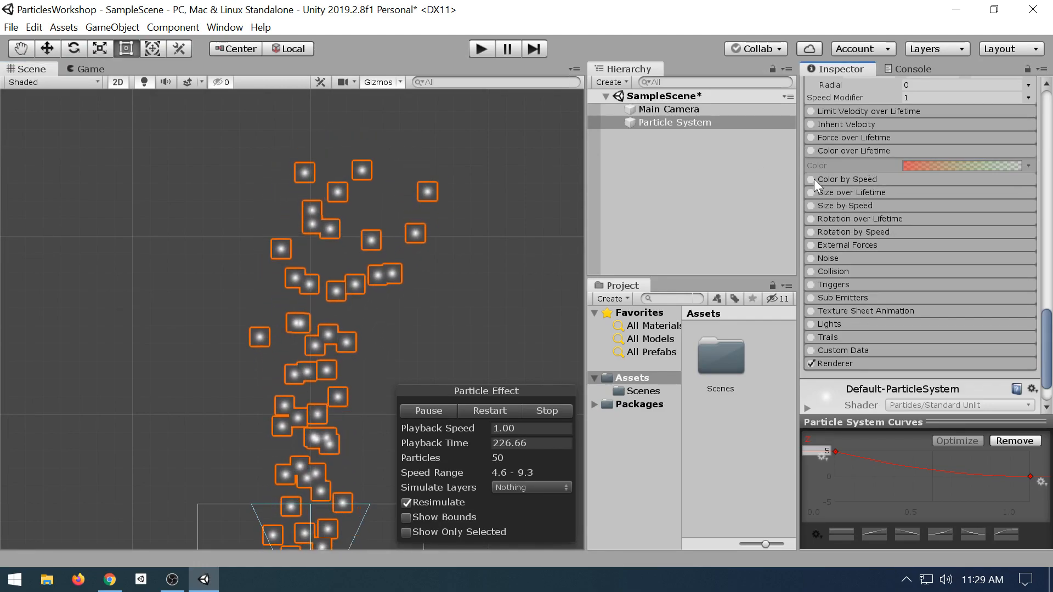
left_click(845, 179)
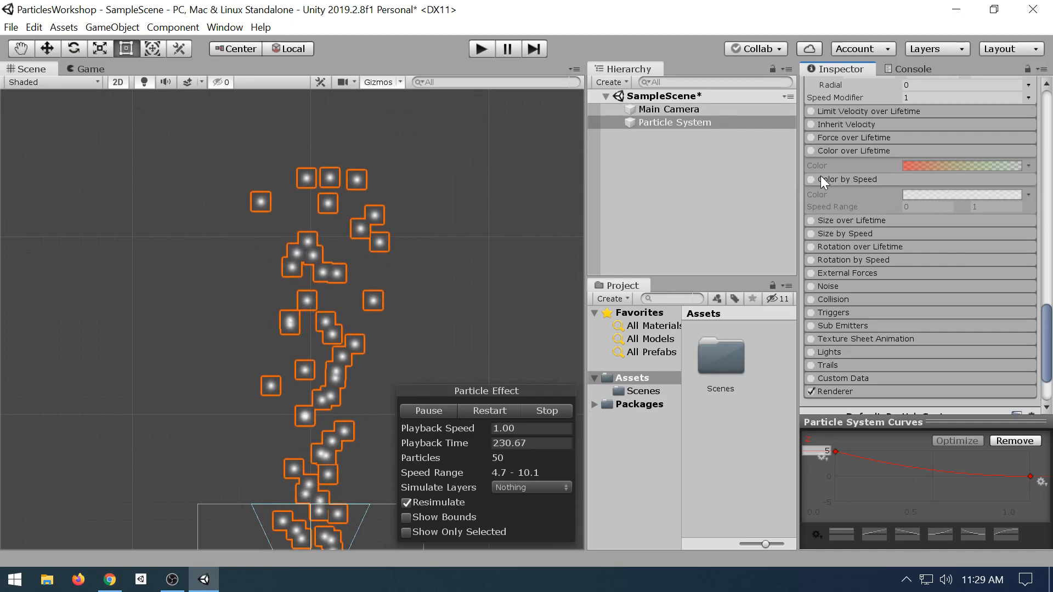
left_click(809, 180)
- Set the start colour of the Color by Speed gradient to red (FF0000) and close the gradient editor
left_click(938, 196)
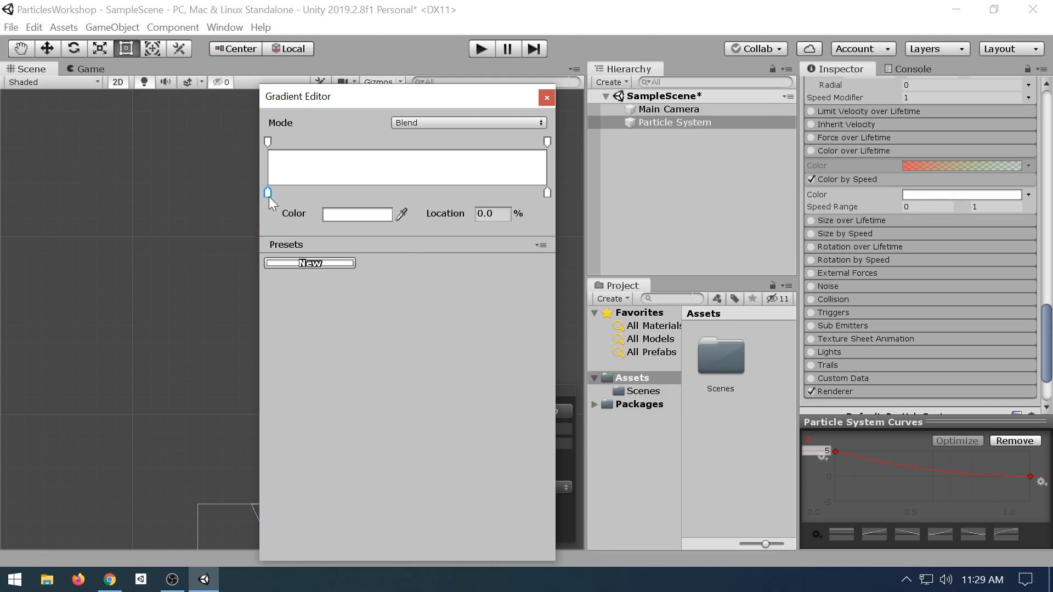
left_click(331, 215)
left_click_drag(590, 172, 691, 67)
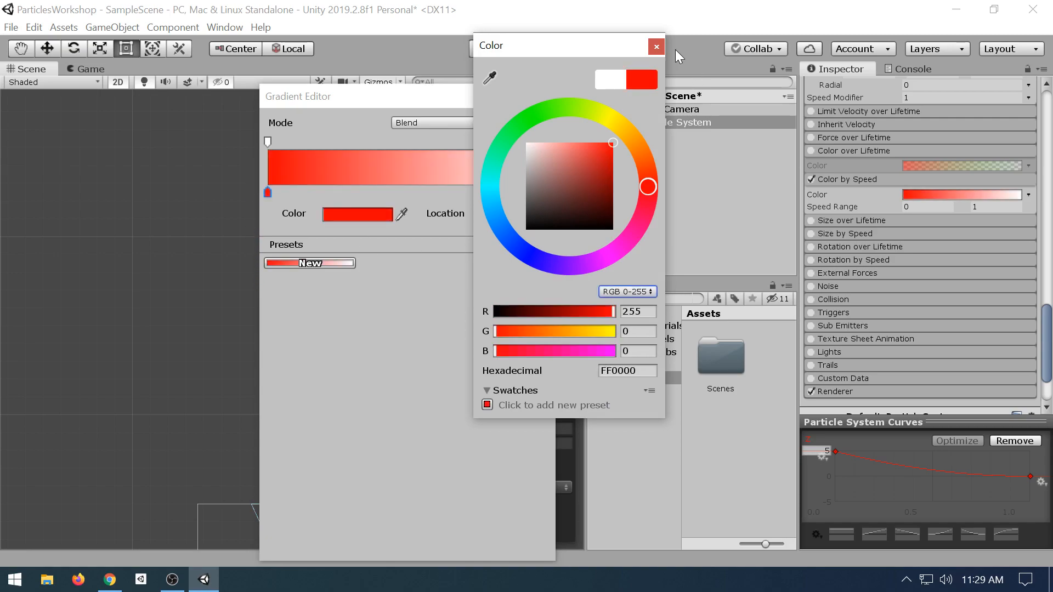
left_click(660, 50)
left_click(541, 97)
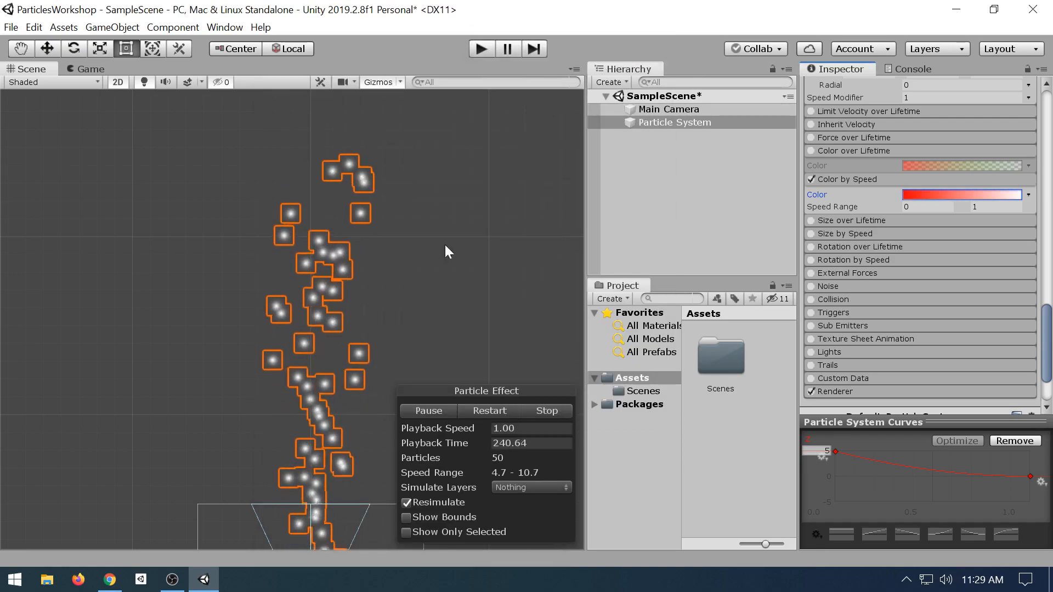
- Try shifting the particle system to about X 2.4, Y -0.69 with the Move tool, and undo the move
middle_click_drag(319, 368, 313, 231)
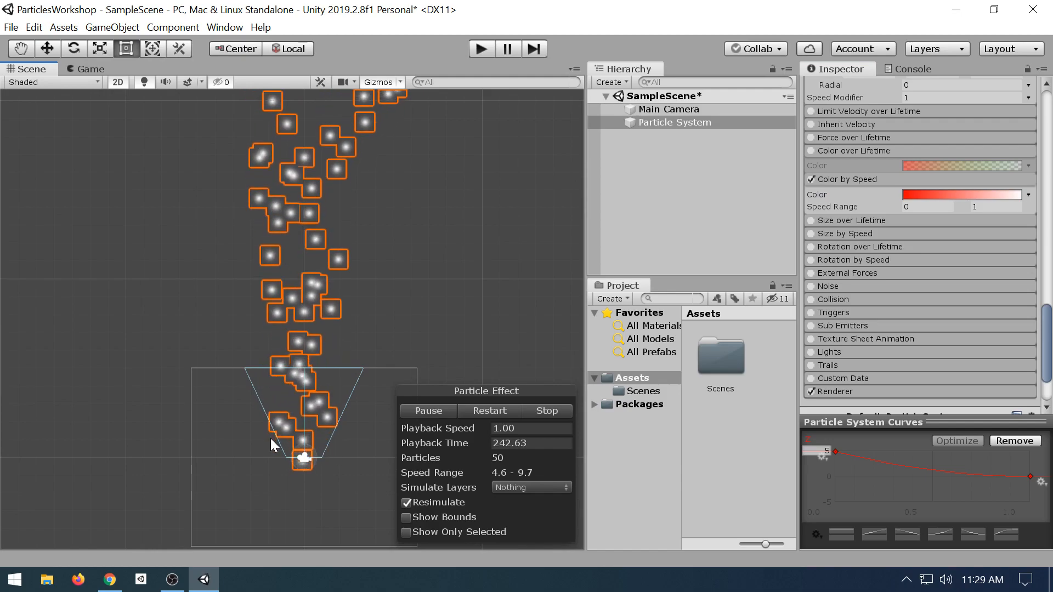
scroll(896, 179, "up", 10)
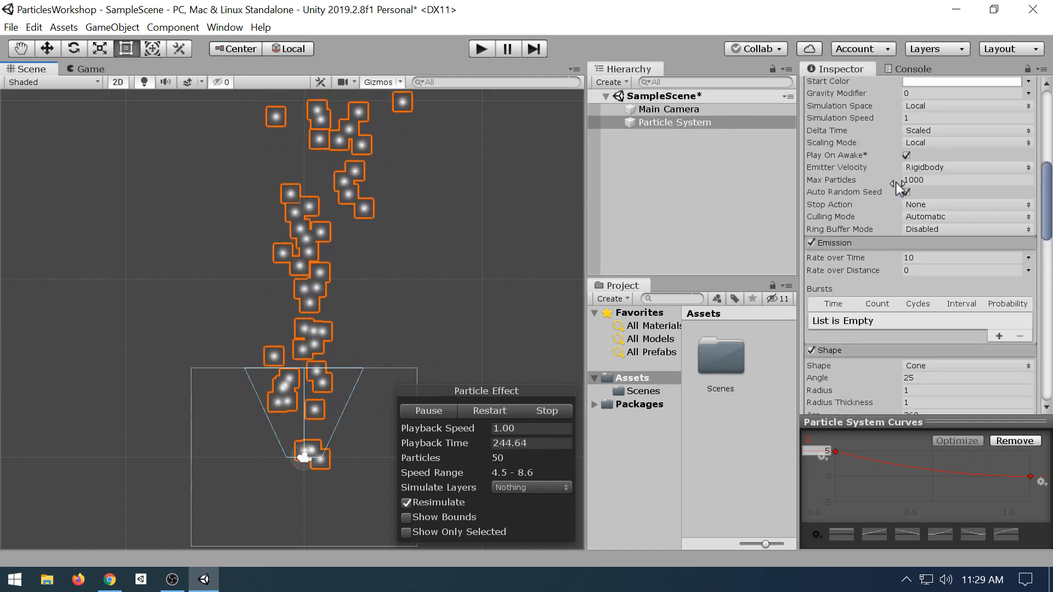
scroll(895, 182, "up", 5)
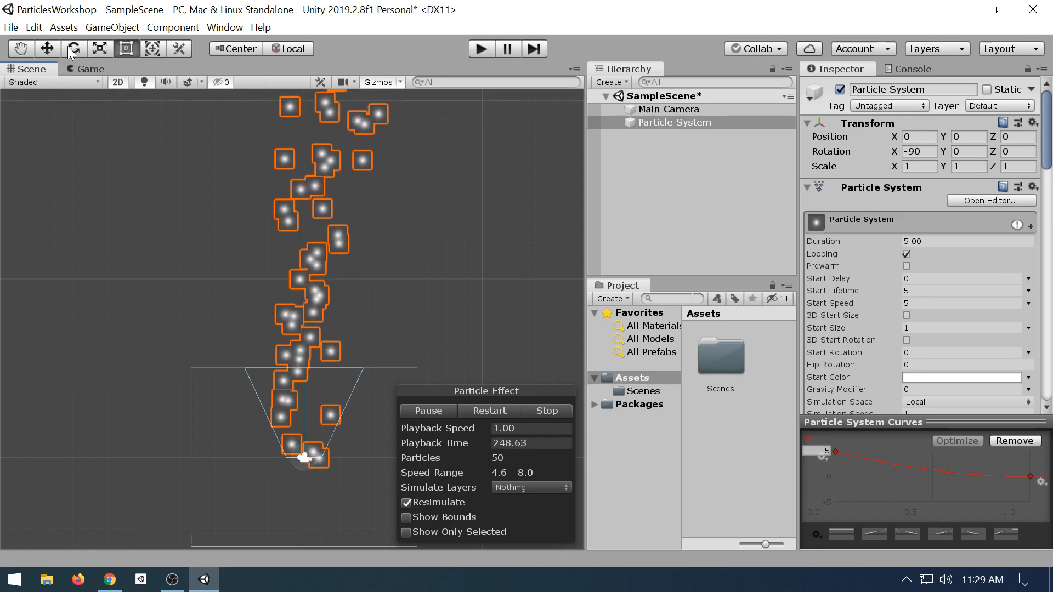
left_click(48, 49)
middle_click_drag(303, 443, 286, 349)
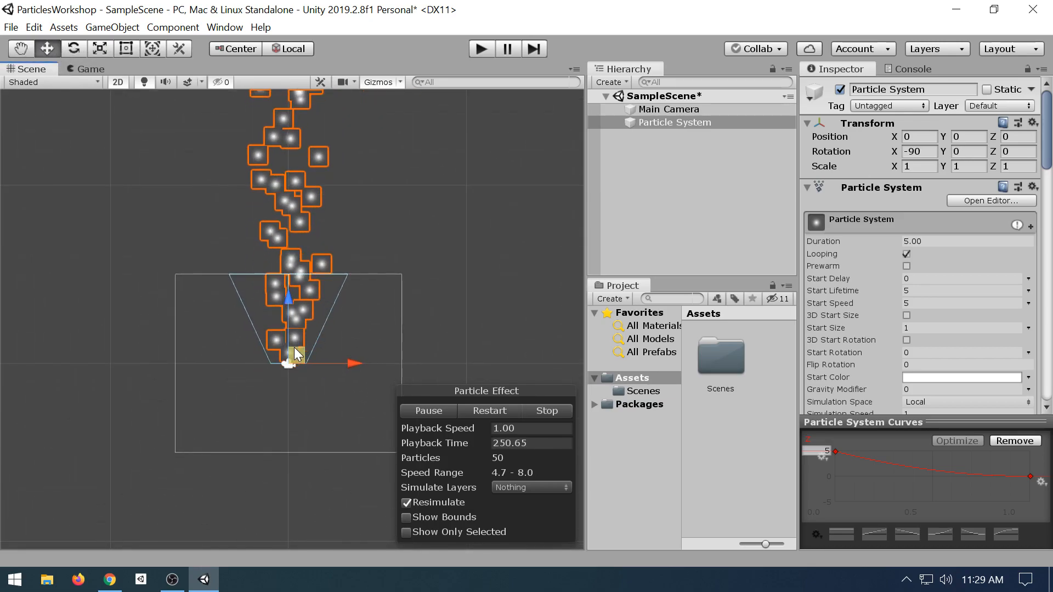
left_click_drag(294, 347, 340, 360)
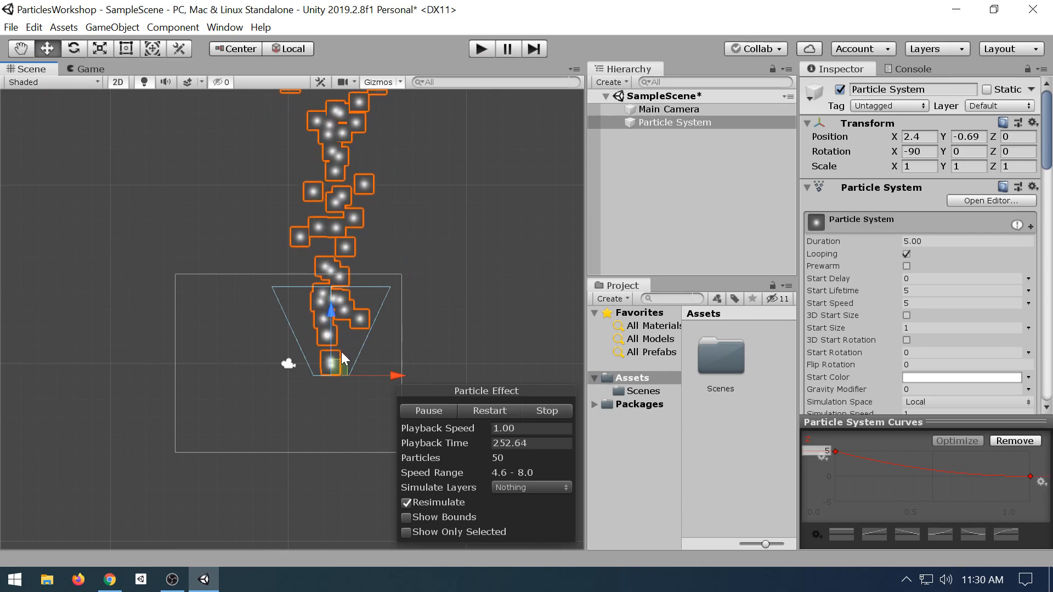
key("ctrl+z")
- Inspect the Speed Range field and the gradient mode options of the Color by Speed module
scroll(1004, 281, "down", 10)
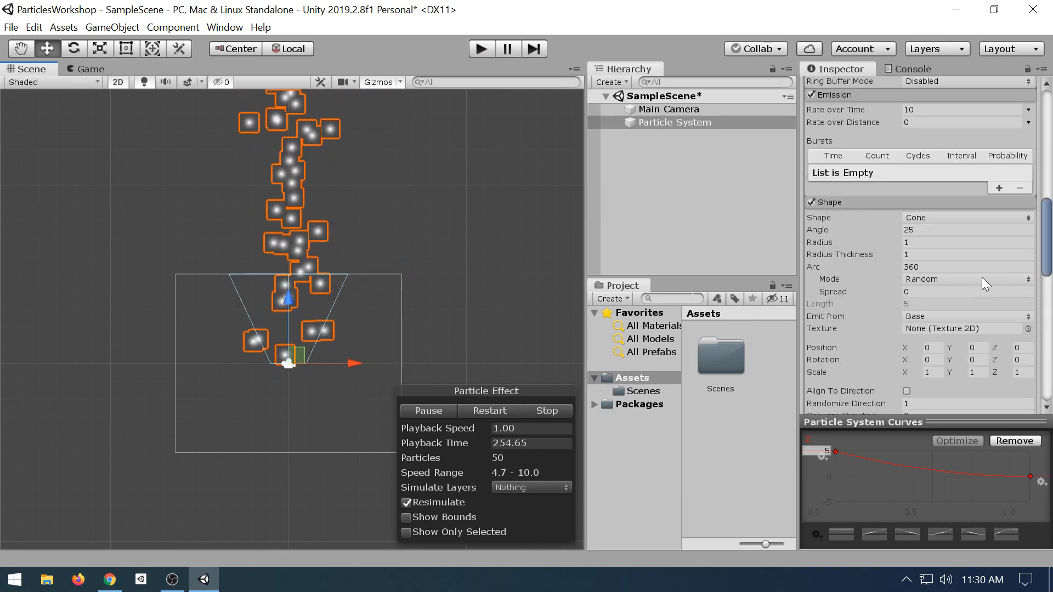
scroll(952, 224, "down", 10)
left_click(985, 207)
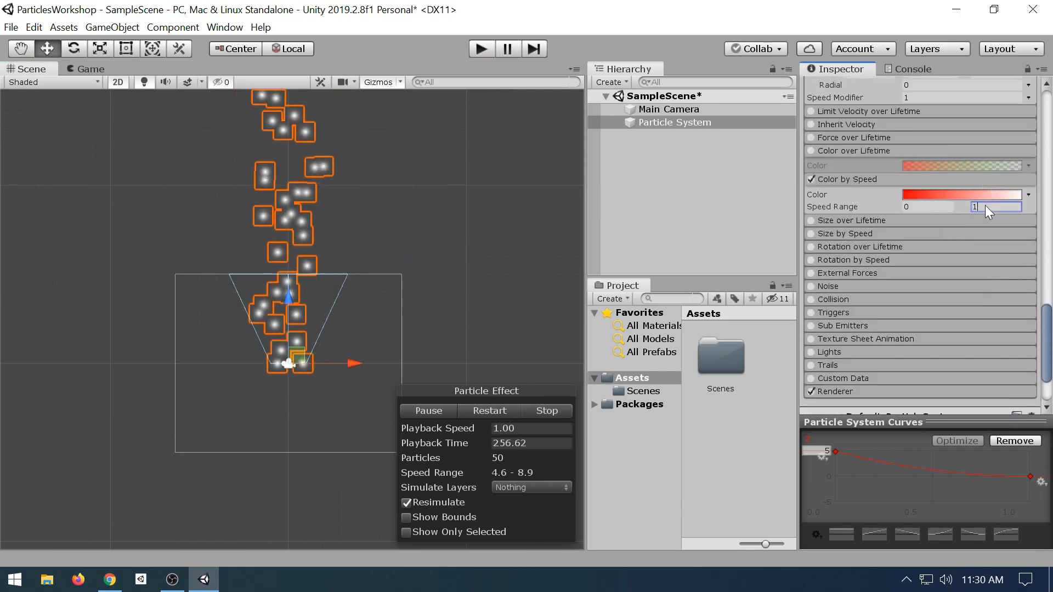
left_click(1029, 195)
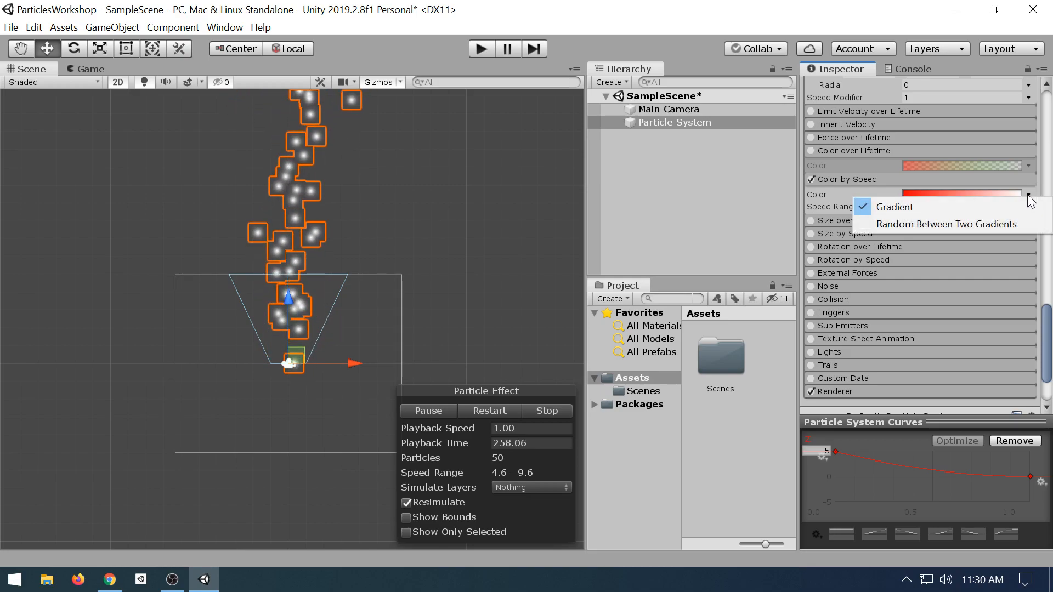
- Switch to the slide deck in Chrome, open the linked Unity manual page on the Color By Speed module and read its properties
left_click(118, 585)
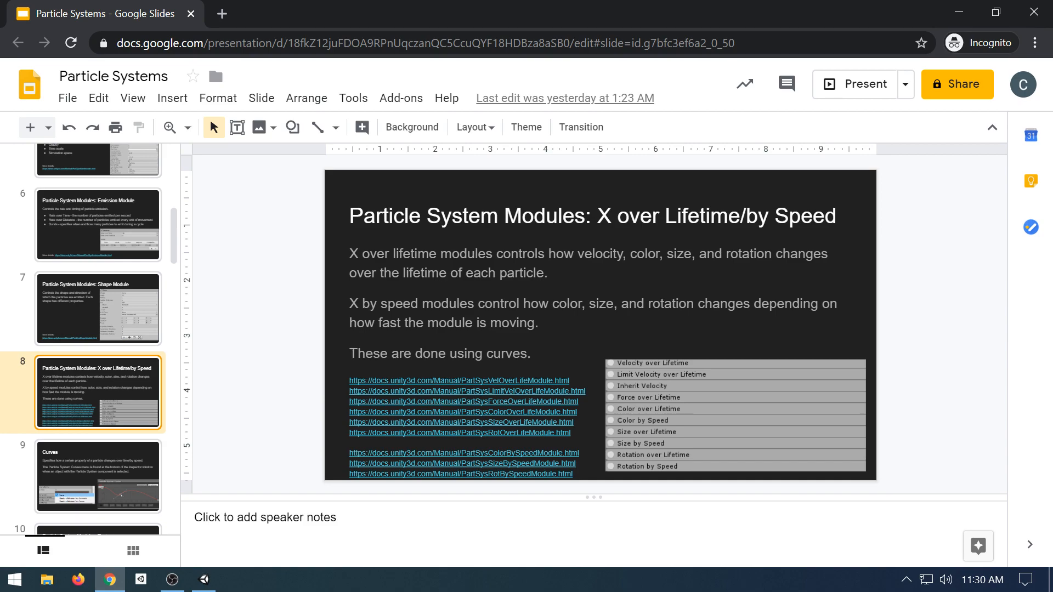
left_click(526, 453)
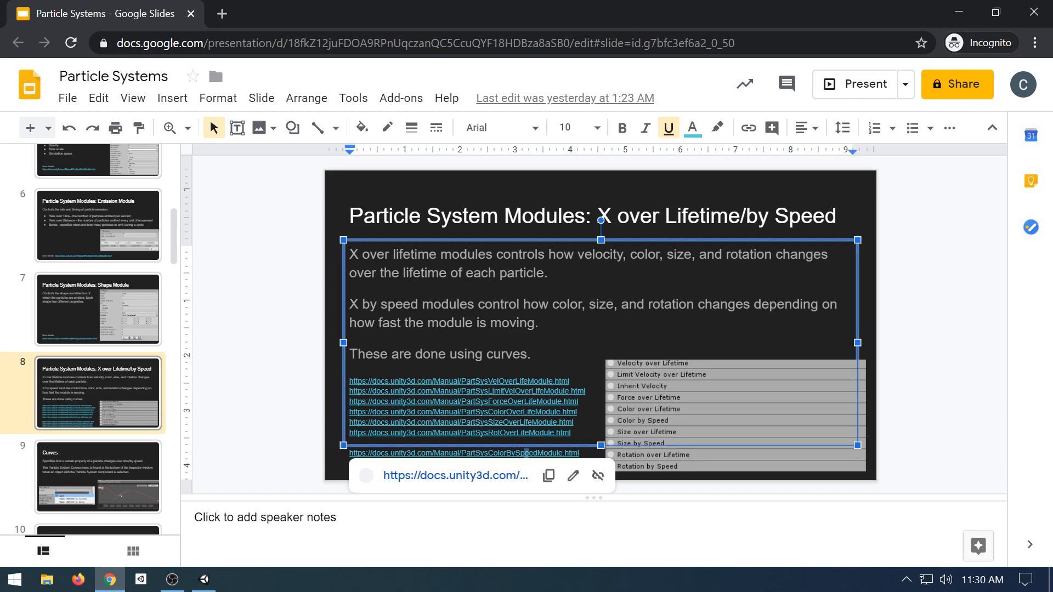
left_click(503, 475)
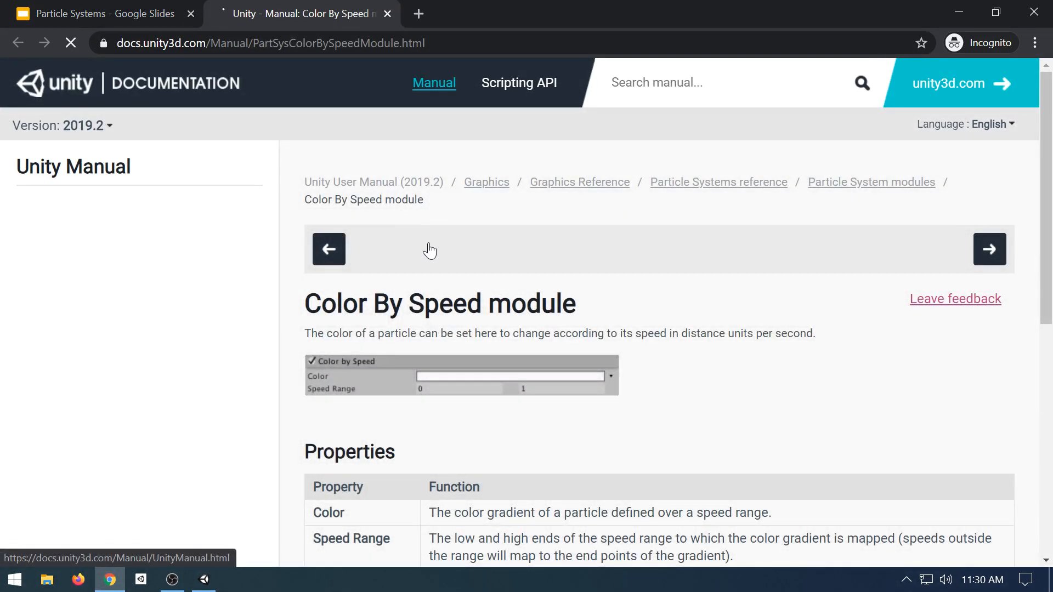
scroll(459, 255, "down", 3)
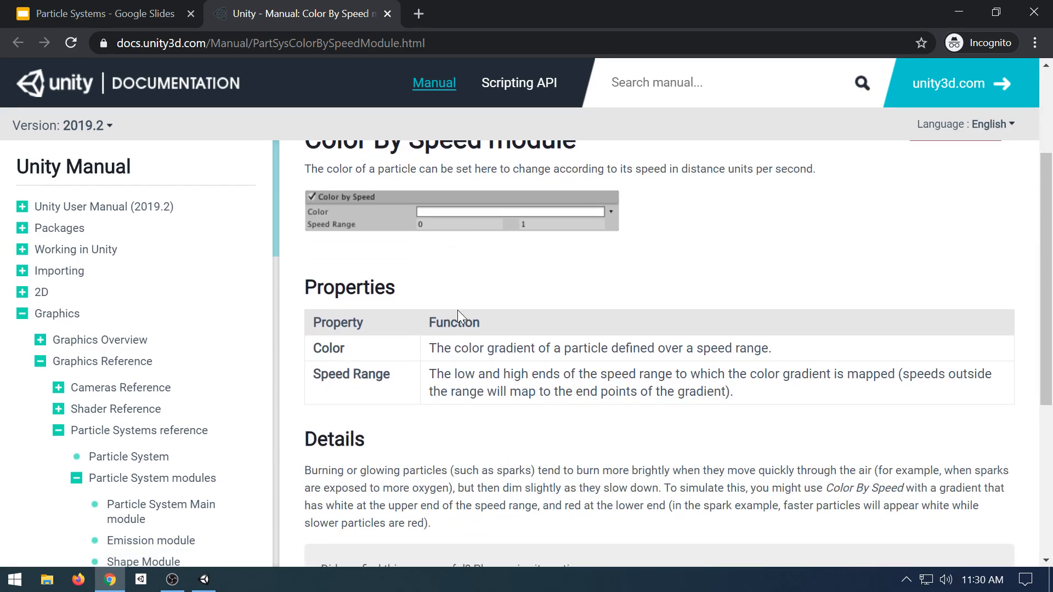
- Switch back to Unity, set the Color by Speed module's upper Speed Range to 5 and review the main module's speed settings
left_click(202, 579)
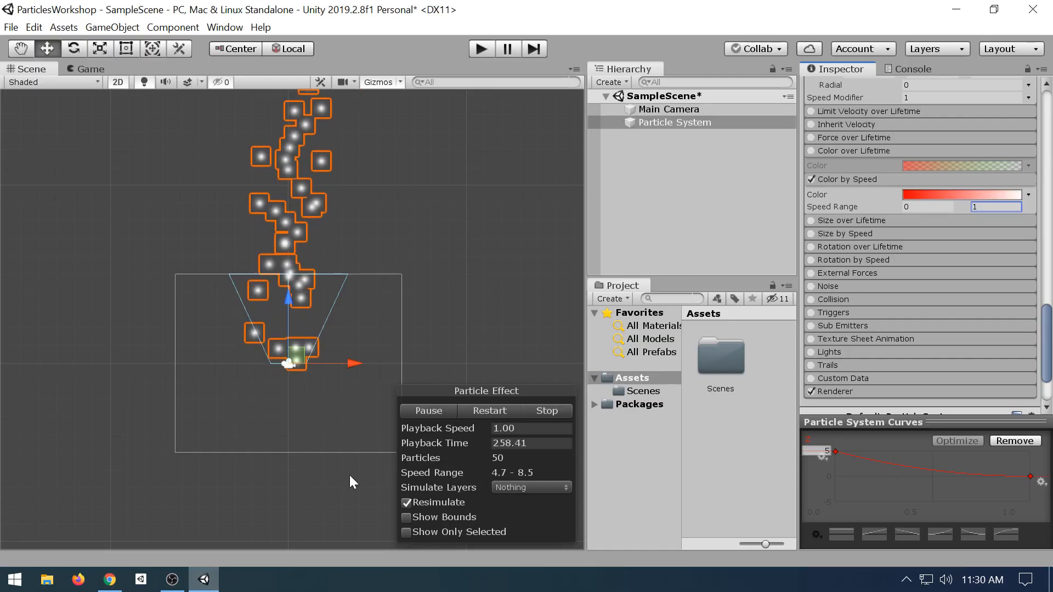
scroll(950, 262, "up", 5)
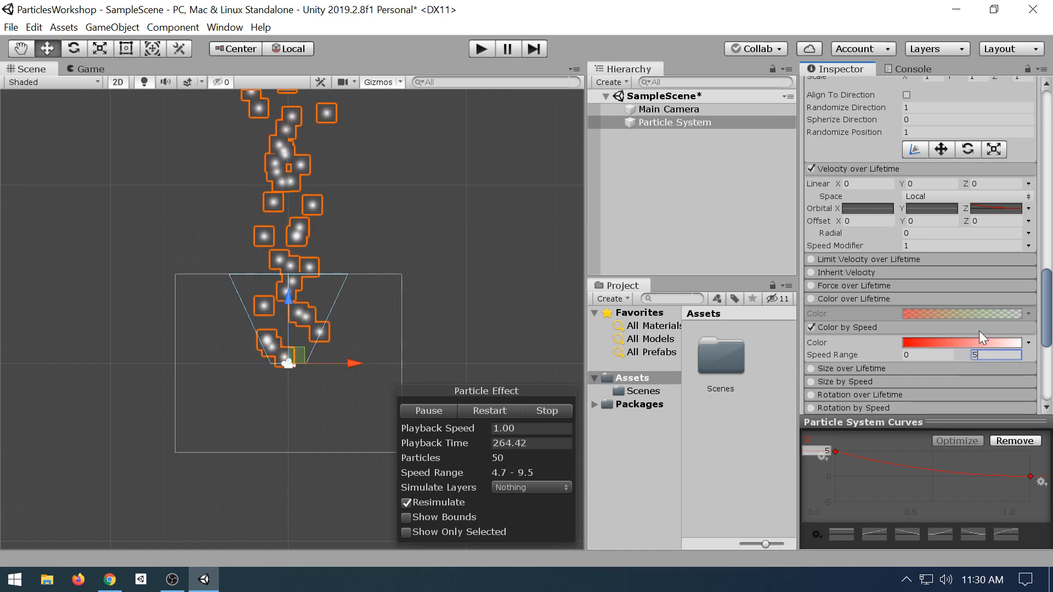
scroll(967, 266, "up", 20)
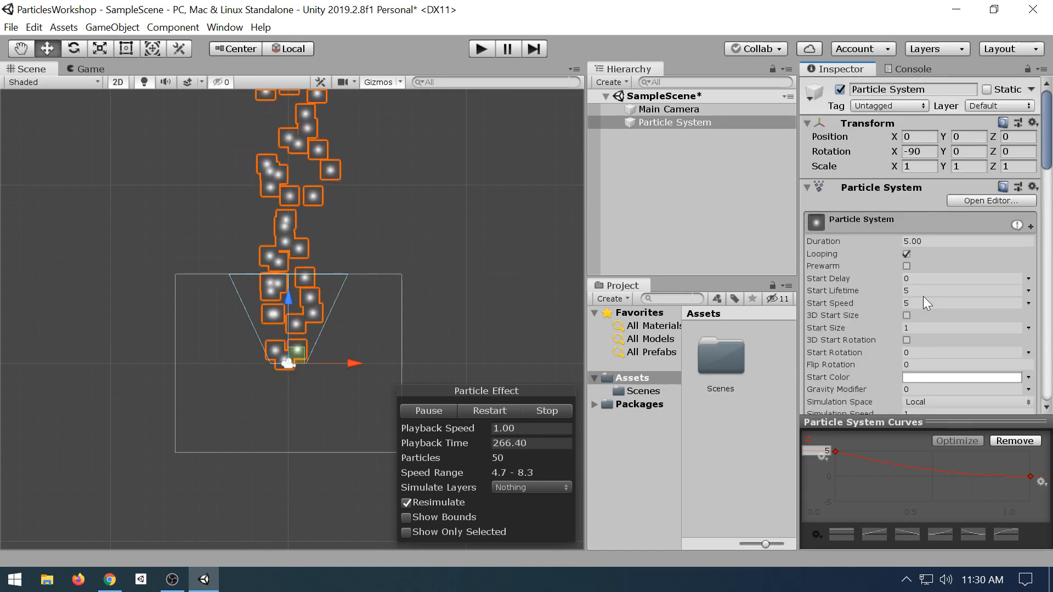
scroll(926, 303, "down", 5)
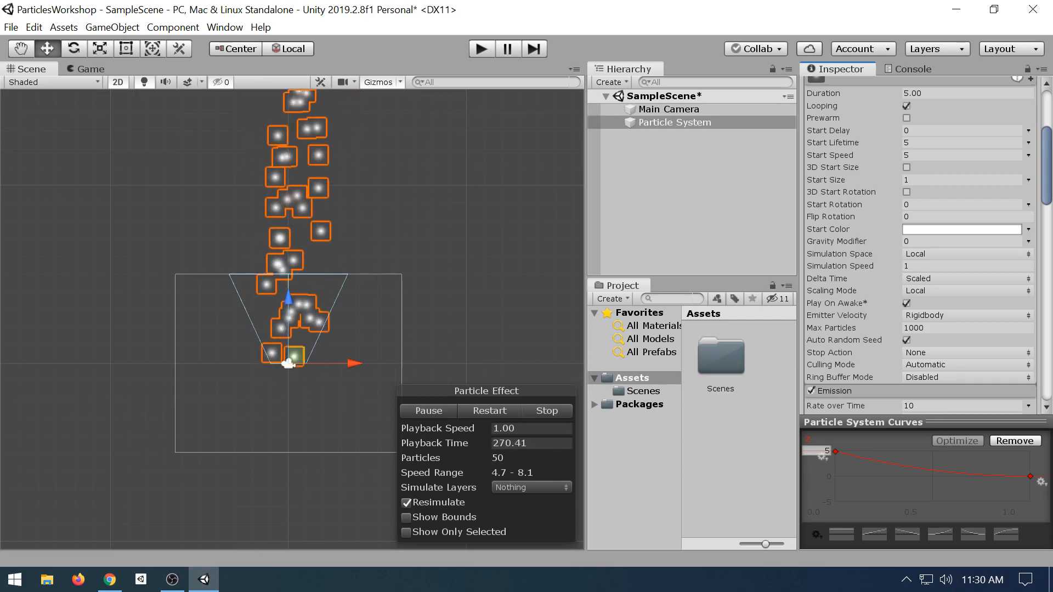
scroll(915, 152, "down", 15)
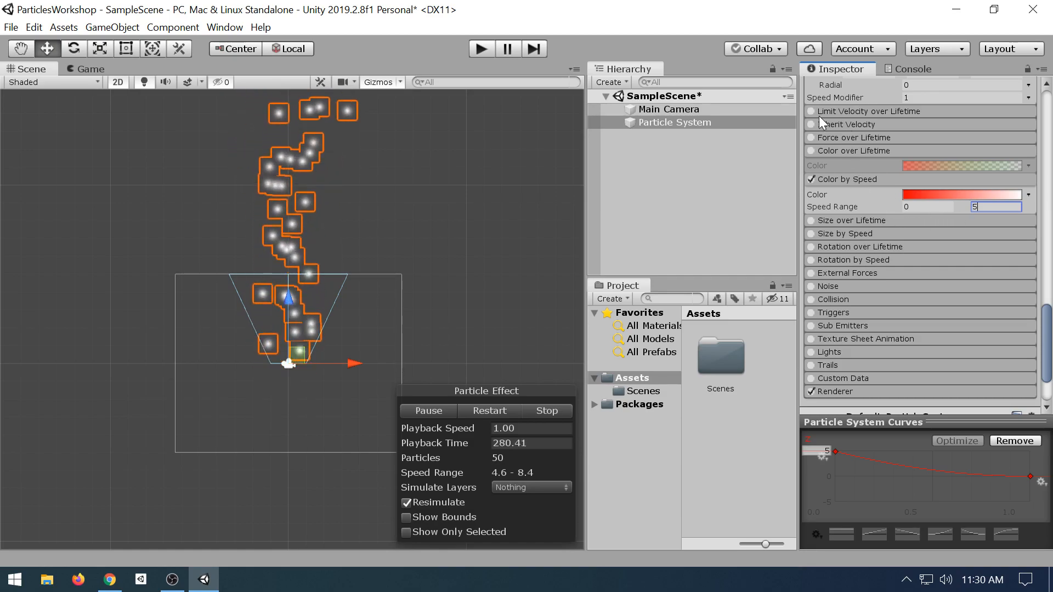
- Switch the Speed Modifier of the Velocity over Lifetime module from a constant to a curve
scroll(820, 124, "up", 5)
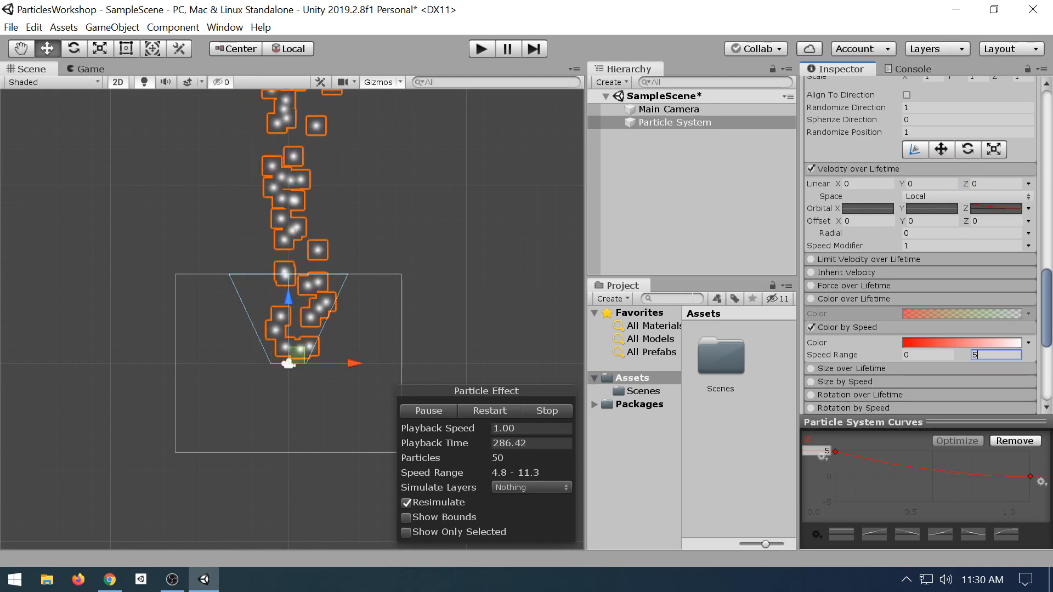
left_click(1028, 245)
left_click(998, 278)
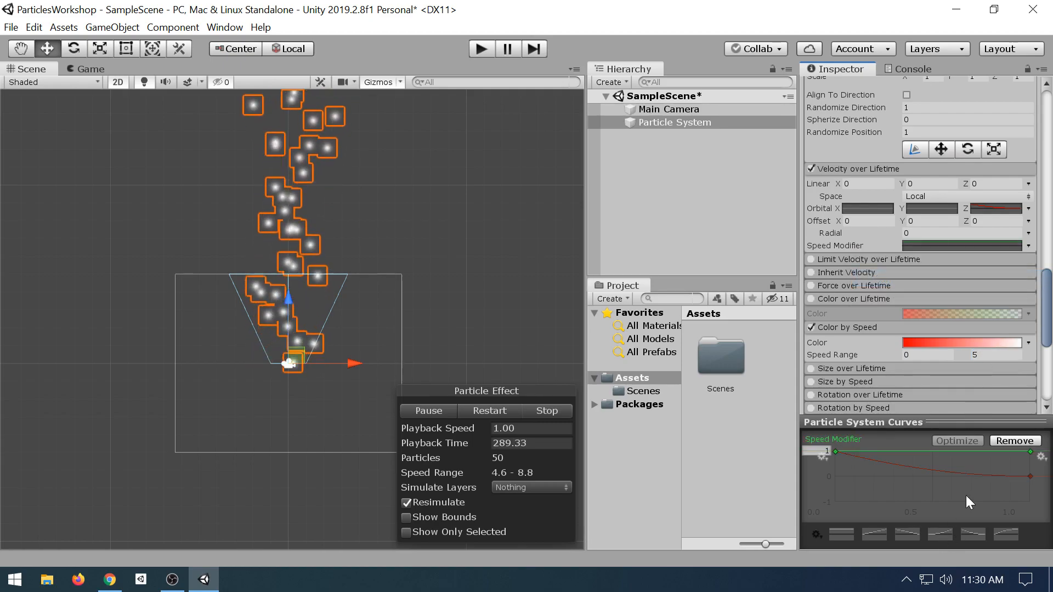
- Apply the descending linear preset to the Speed Modifier curve of Velocity over Lifetime and check the particles without their selection outlines
left_click(1001, 441)
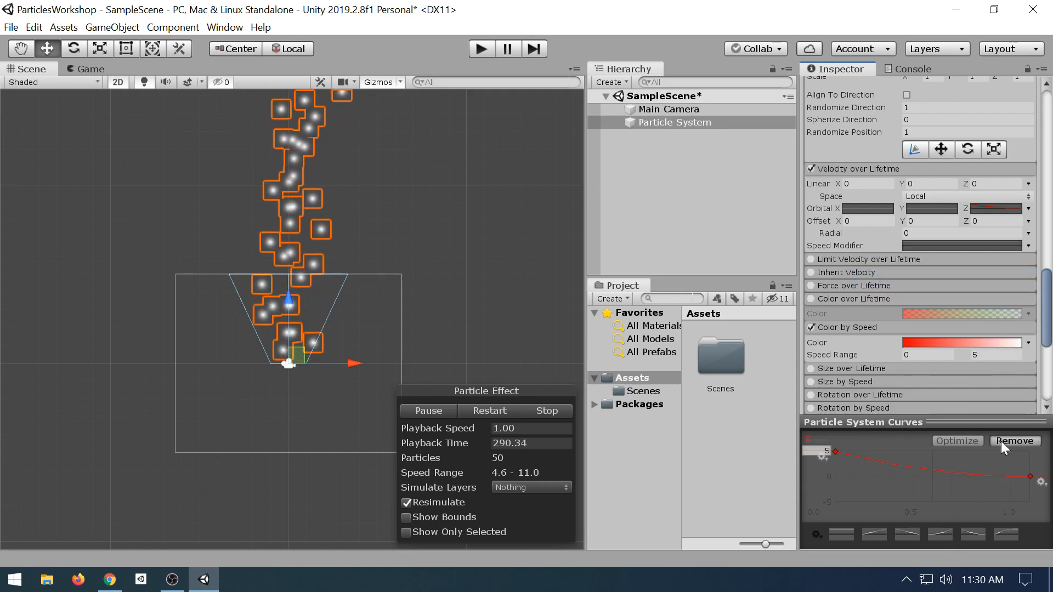
left_click(1027, 245)
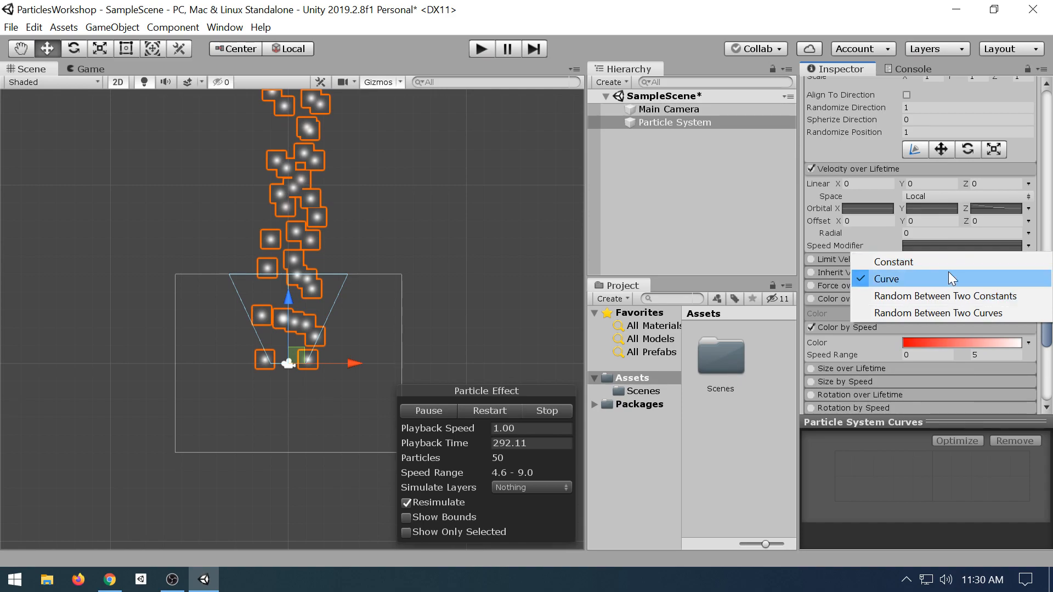
left_click(957, 249)
left_click(956, 248)
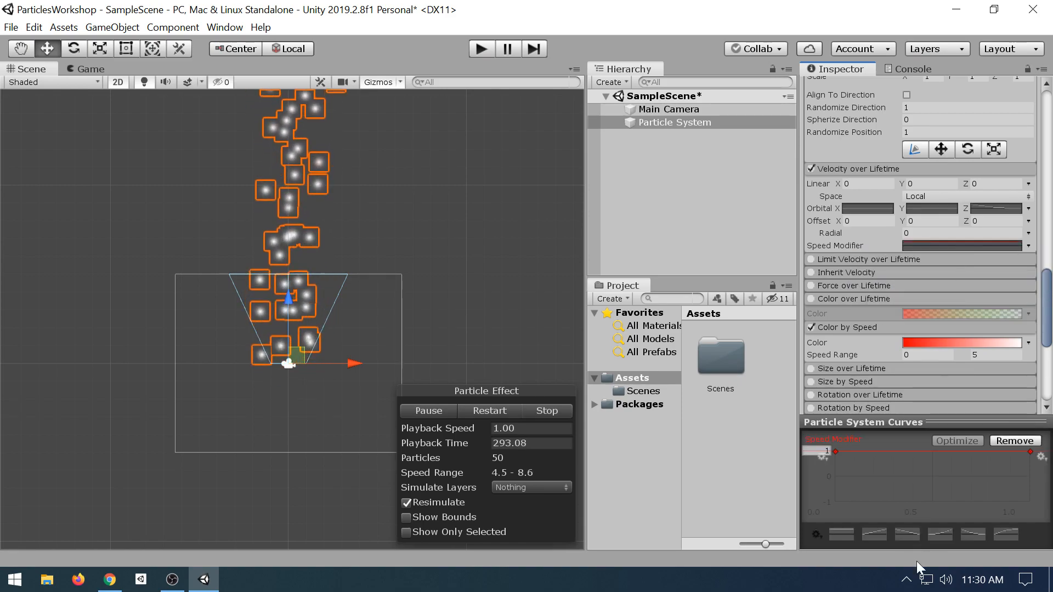
left_click(913, 533)
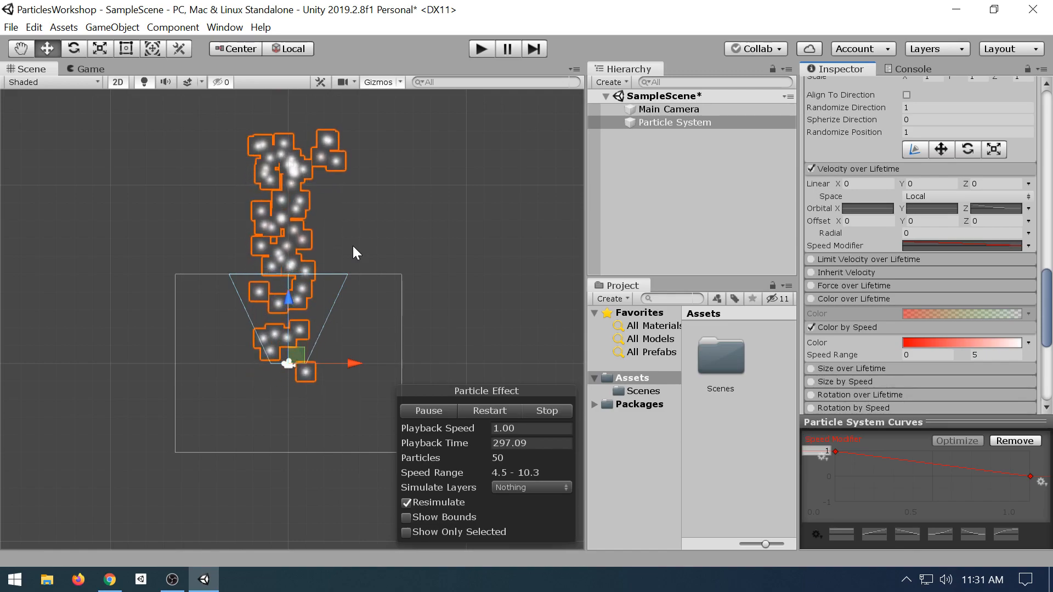
left_click(400, 232)
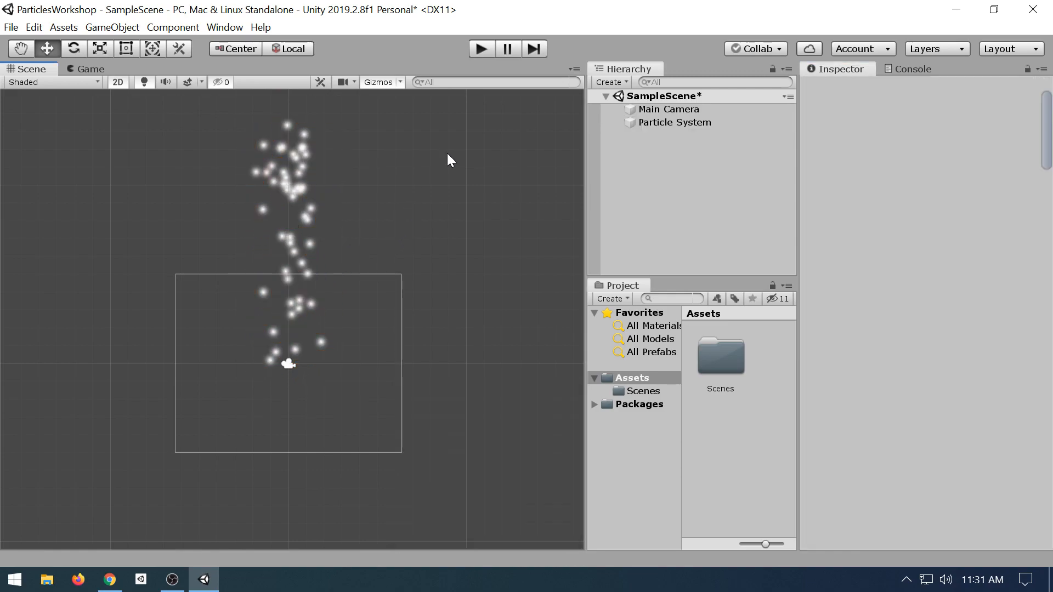
left_click(681, 118)
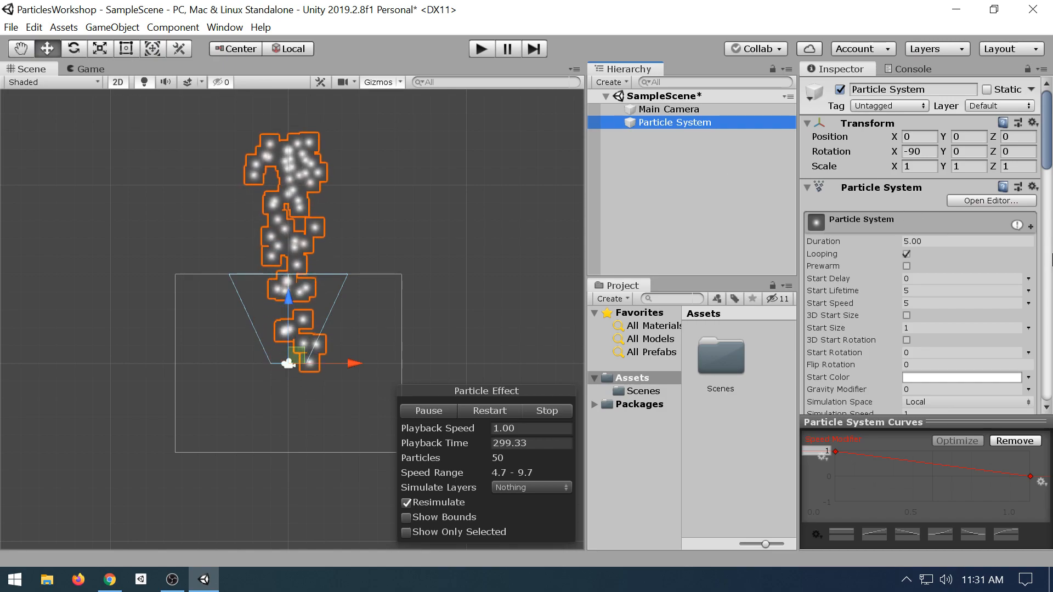
- Switch the Orbital values of Velocity over Lifetime to constants, set Z and Y to 0, and view the particles up close
scroll(1040, 366, "down", 3)
scroll(1018, 316, "down", 10)
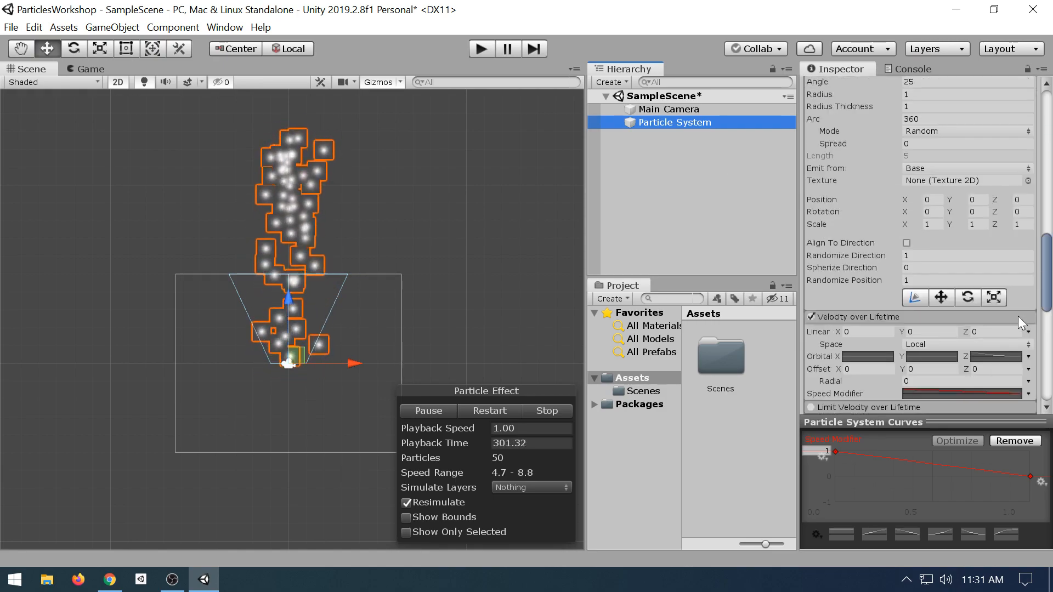
left_click(1028, 209)
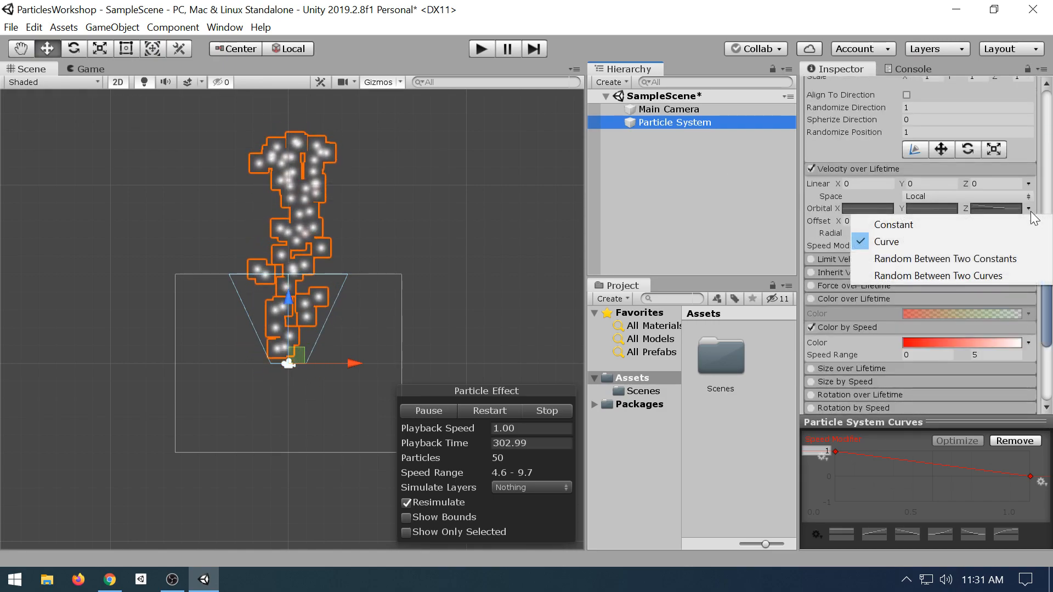
left_click(904, 221)
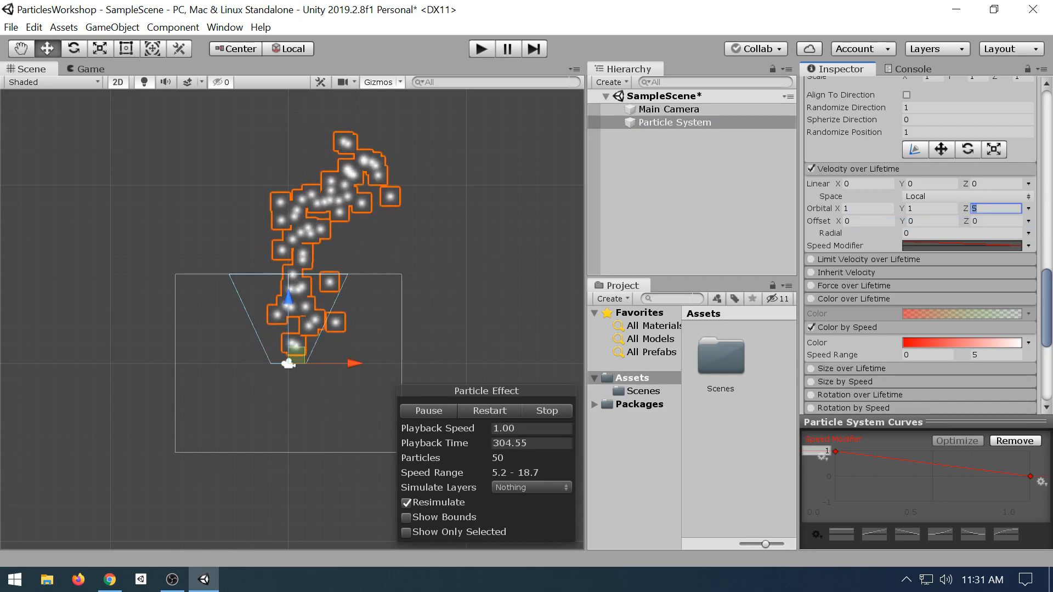
type("0")
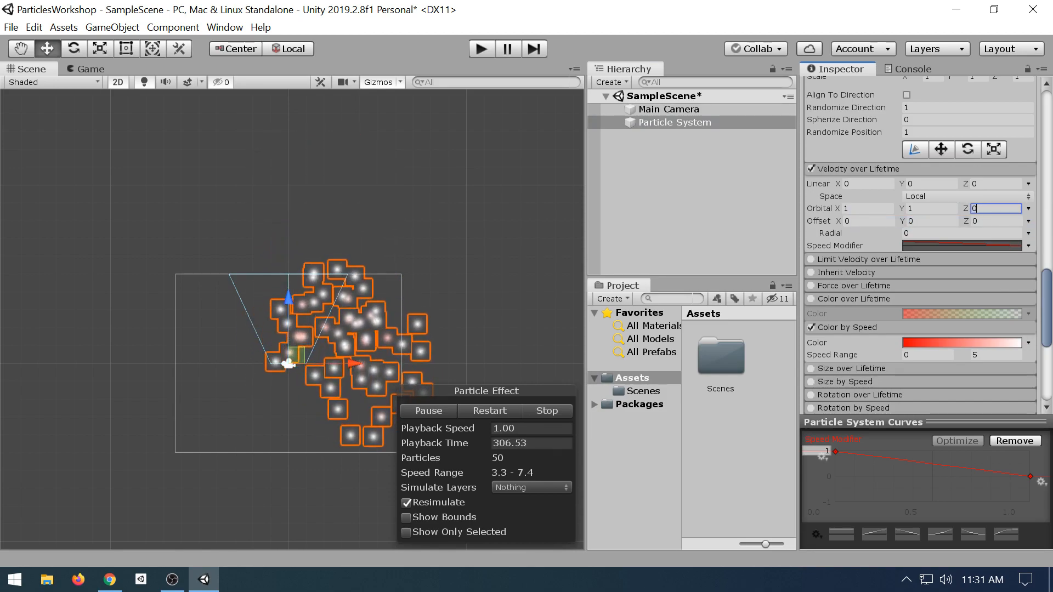
type("0")
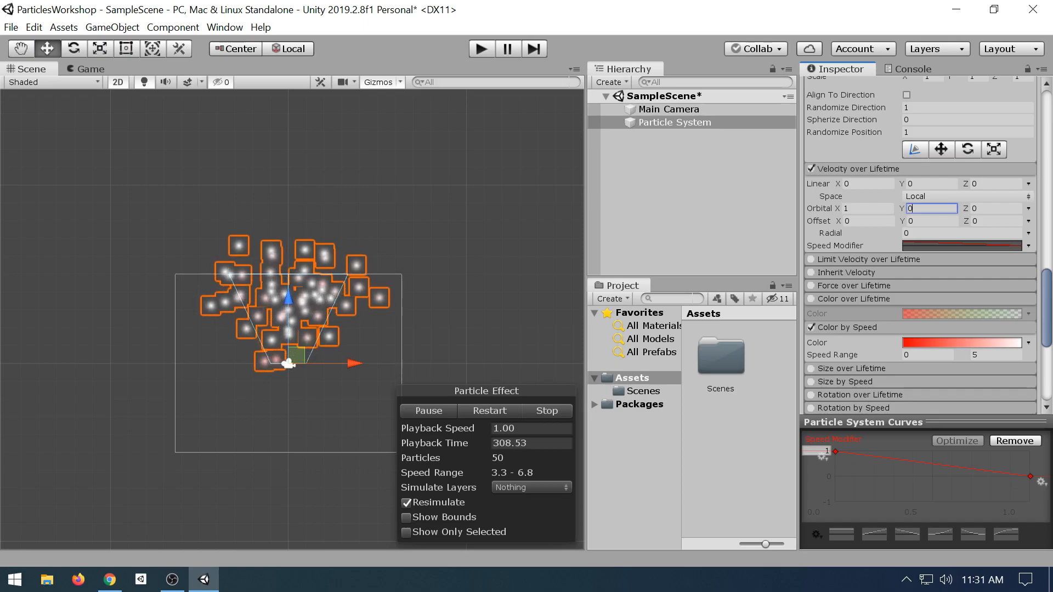
scroll(359, 296, "up", 12)
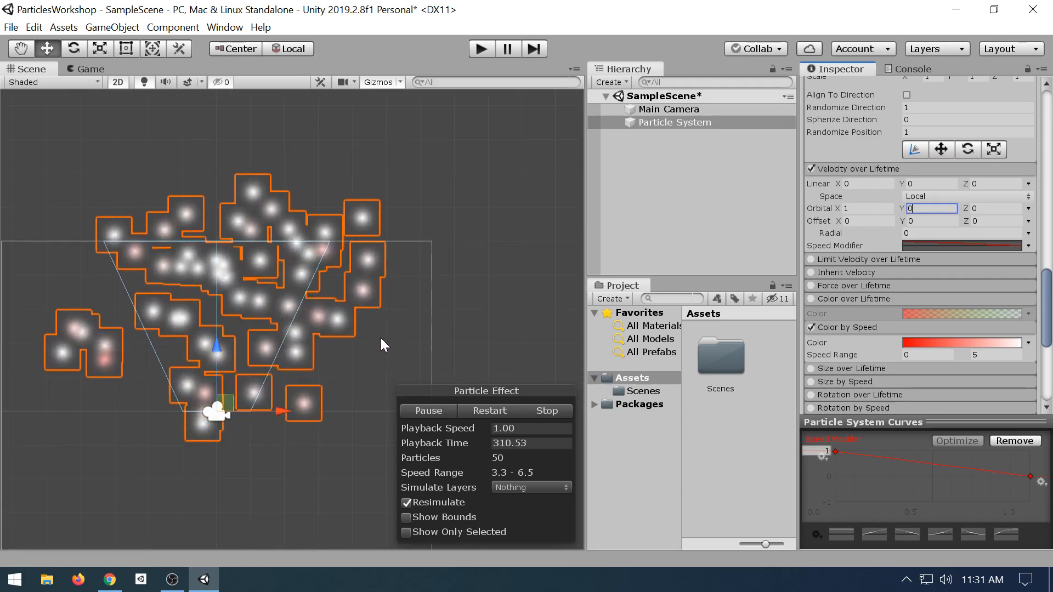
middle_click_drag(301, 379, 336, 331)
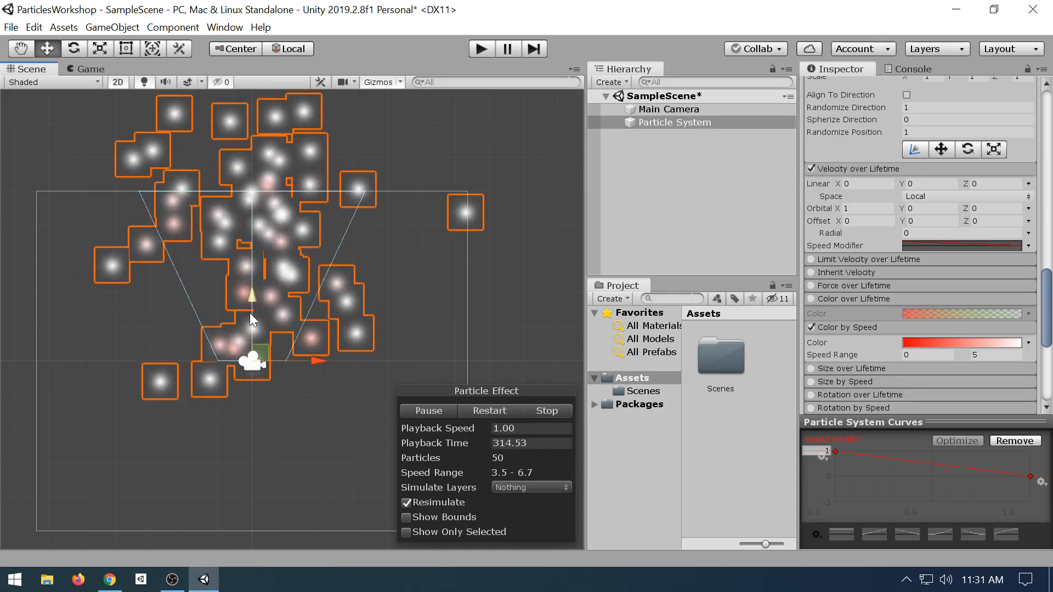
- Enable the Size by Speed module and show only its Size curve in the curve editor
scroll(968, 252, "down", 5)
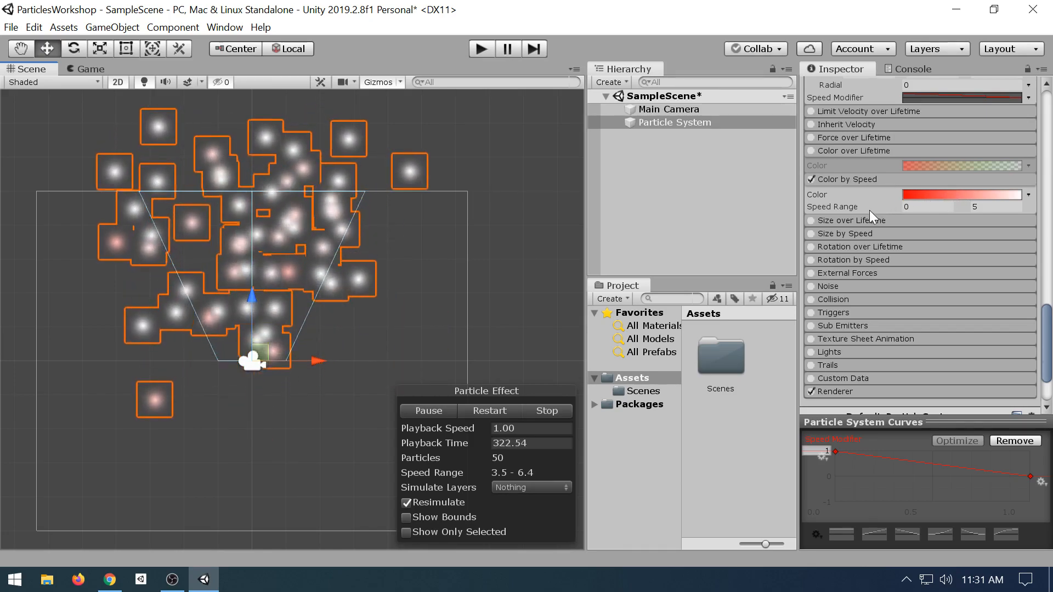
left_click(847, 230)
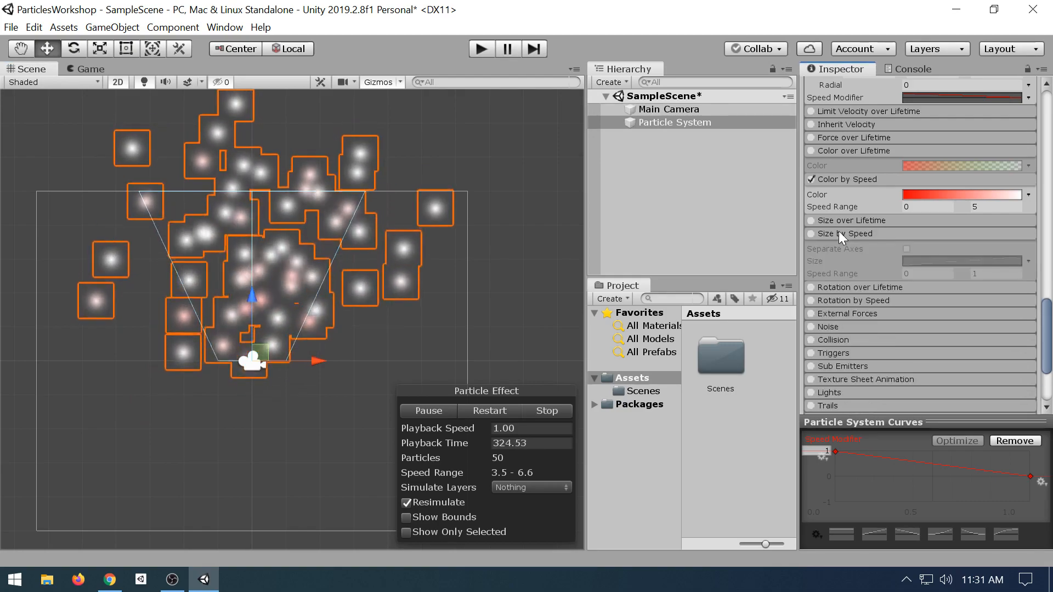
left_click(808, 234)
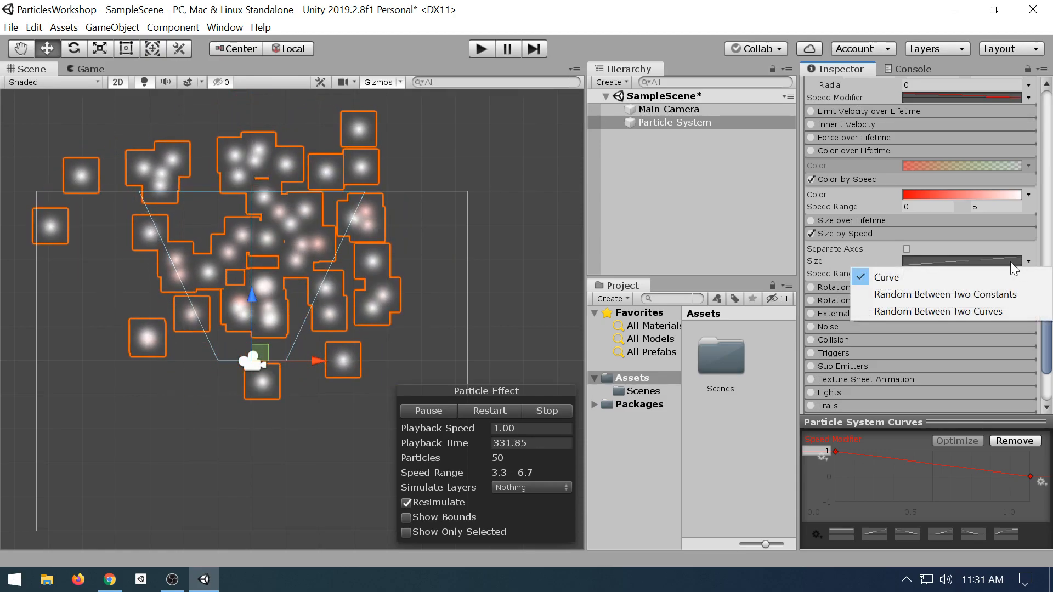
left_click(998, 277)
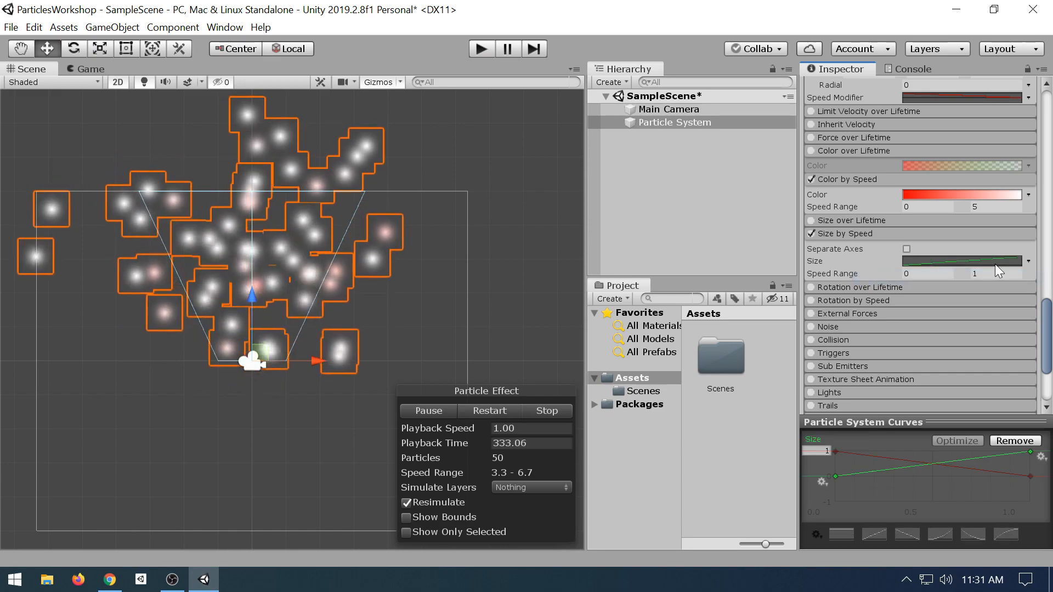
left_click(1015, 440)
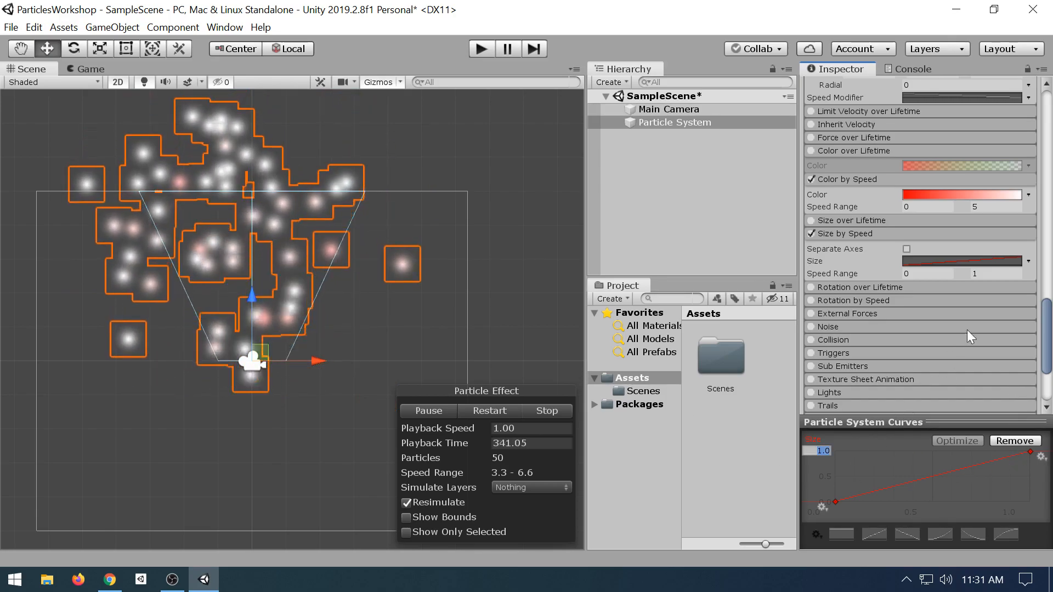
- Set the Size by Speed module's upper Speed Range to 5 and check the particles without their selection outlines
left_click(995, 274)
type("5")
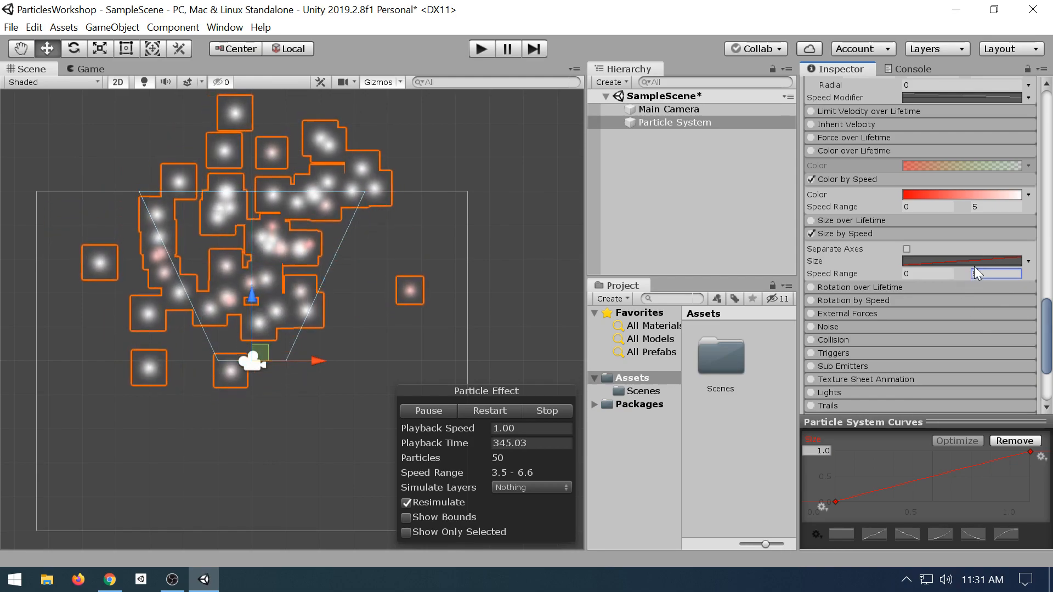
left_click(353, 293)
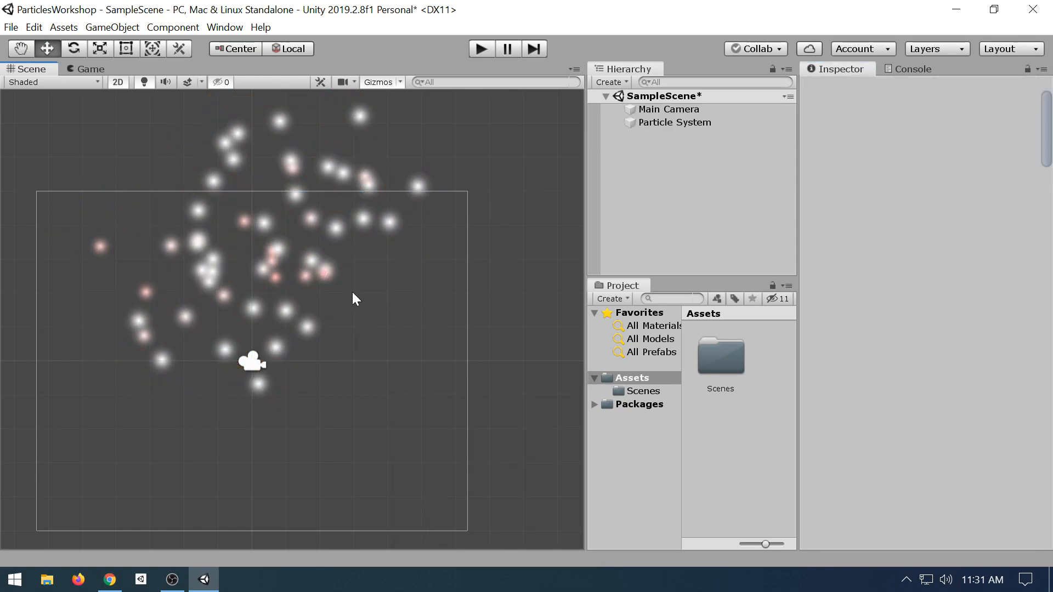
left_click(664, 122)
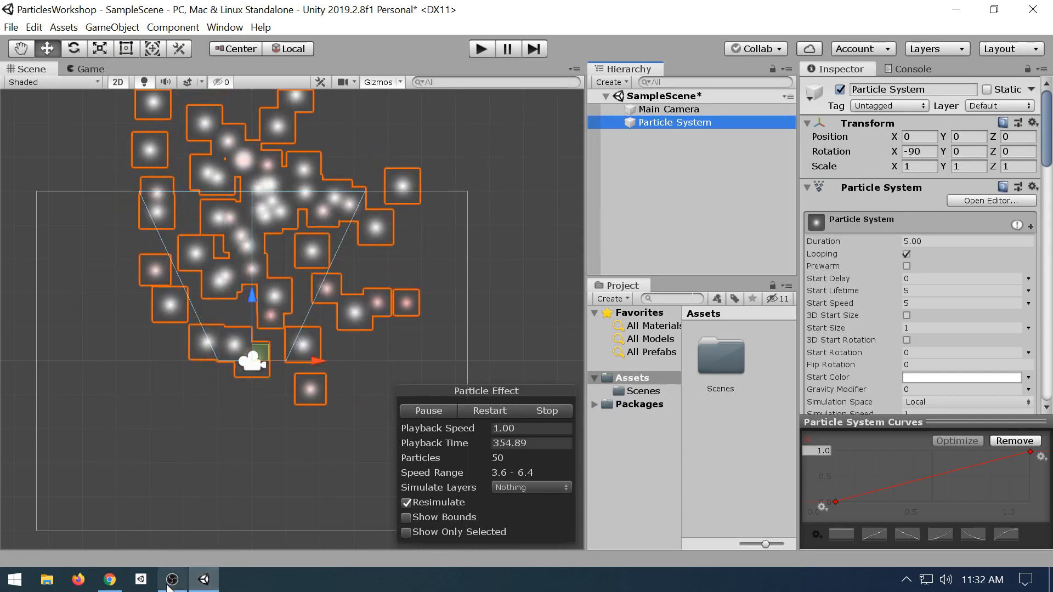
- Switch to Chrome, close the Unity manual page, present the slide deck and advance to the Curves slide
left_click(110, 579)
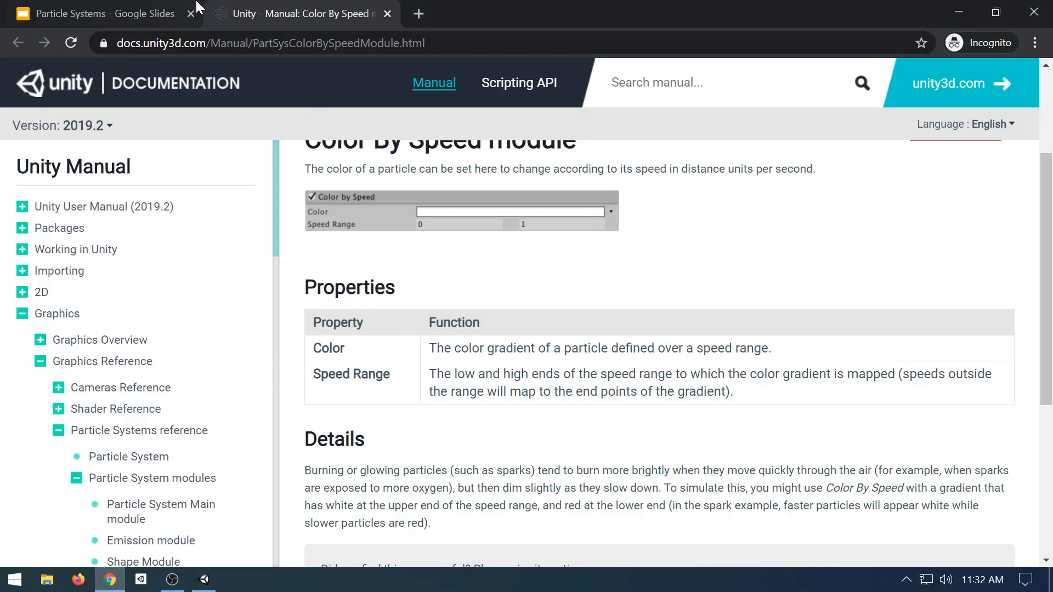
left_click(137, 14)
left_click(382, 16)
left_click(387, 14)
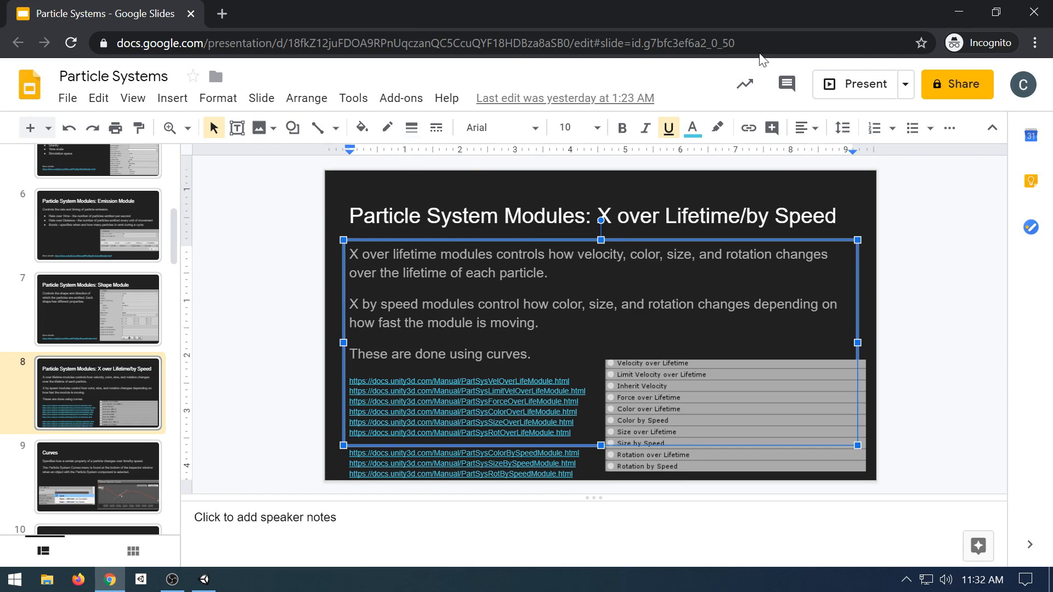
left_click(857, 91)
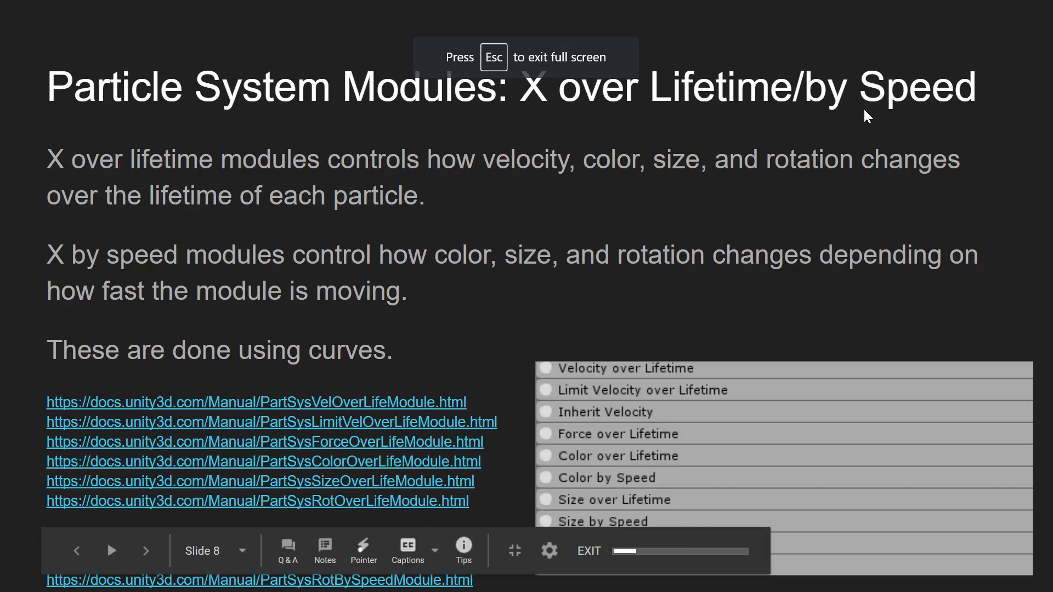
left_click(863, 108)
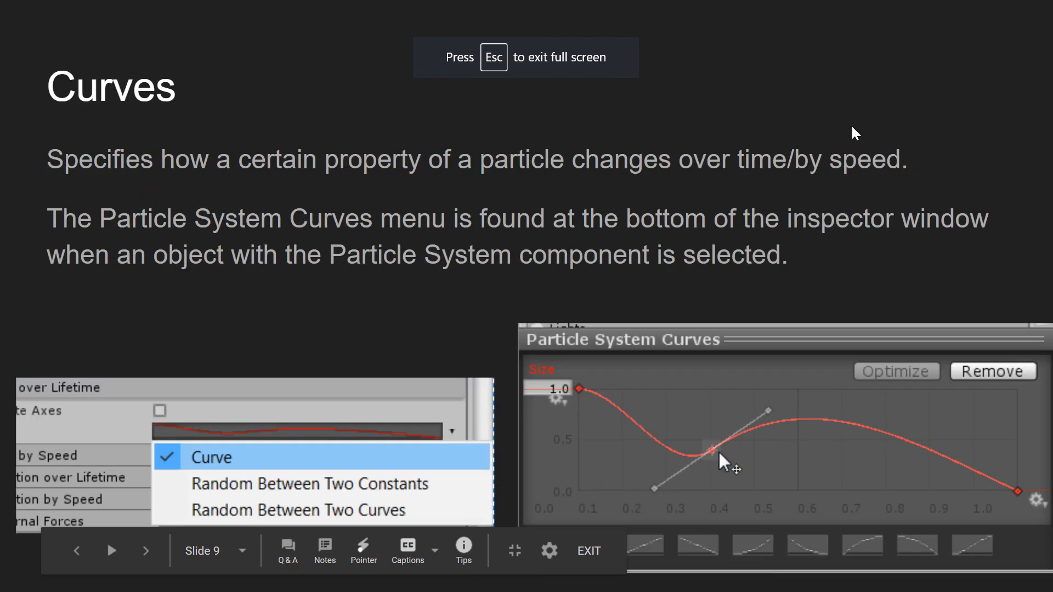
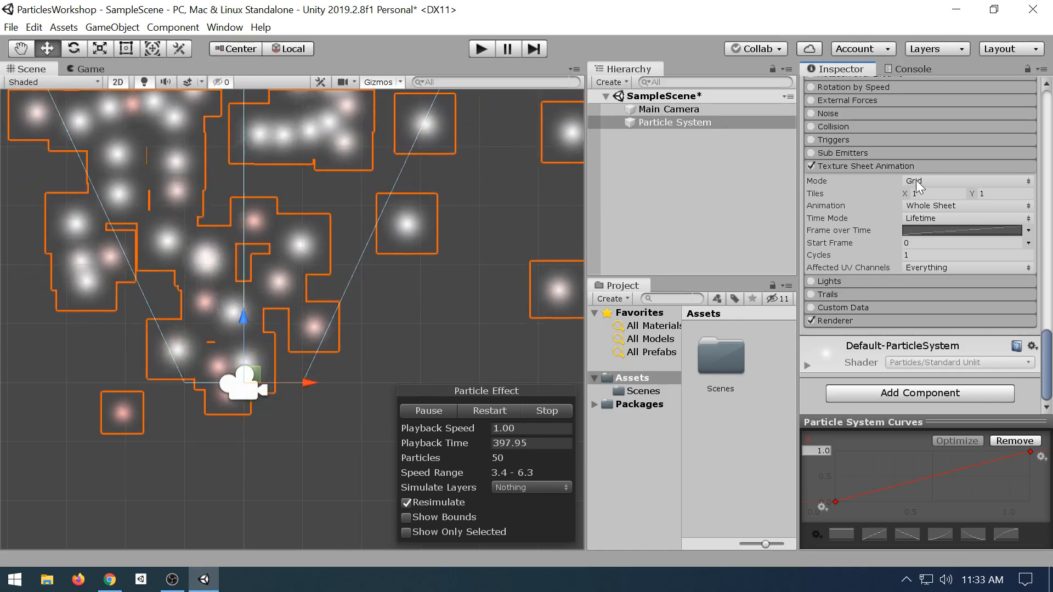
- Set the Texture Sheet Animation mode to Sprites and assign the built-in UISprite as its sprite
left_click(934, 182)
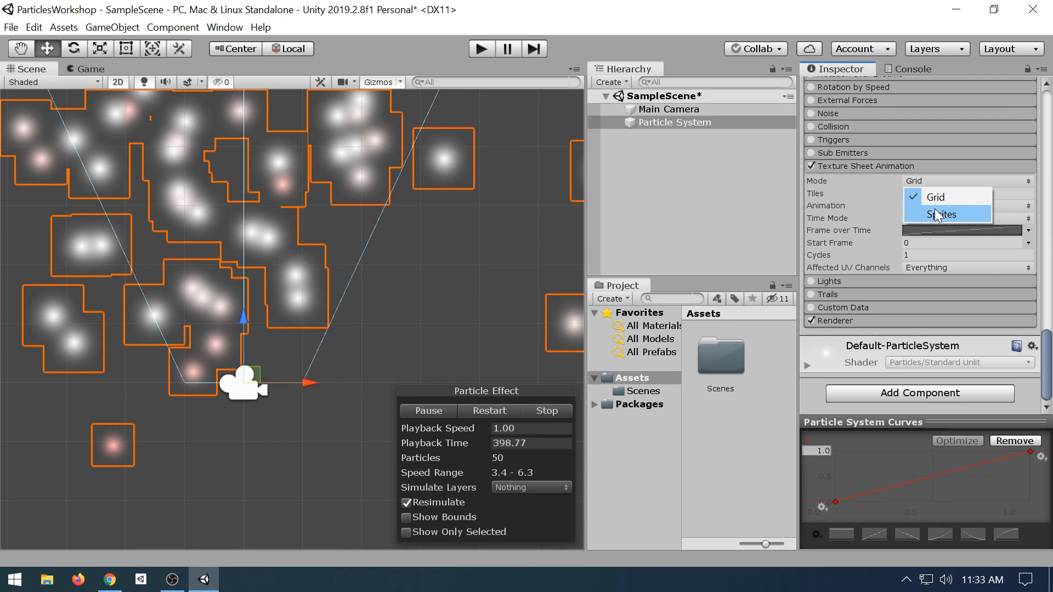
left_click(936, 214)
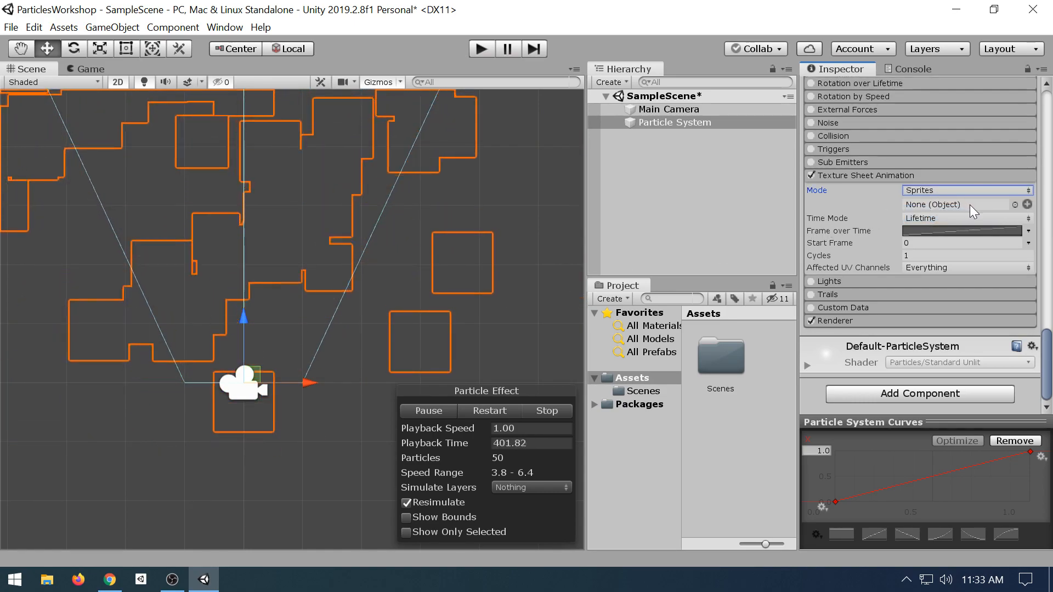
left_click(1015, 206)
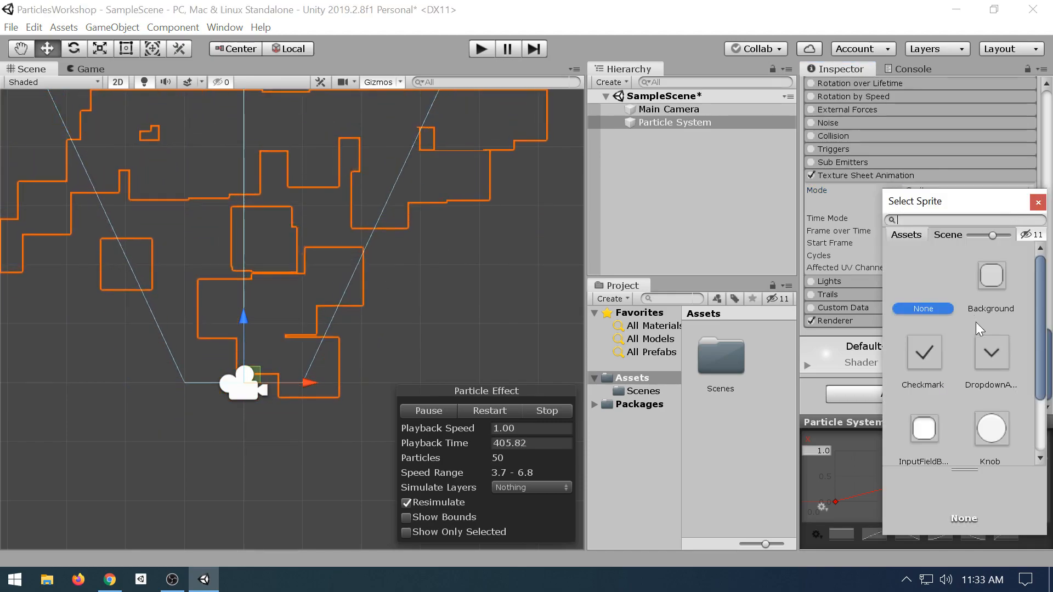
scroll(987, 340, "down", 3)
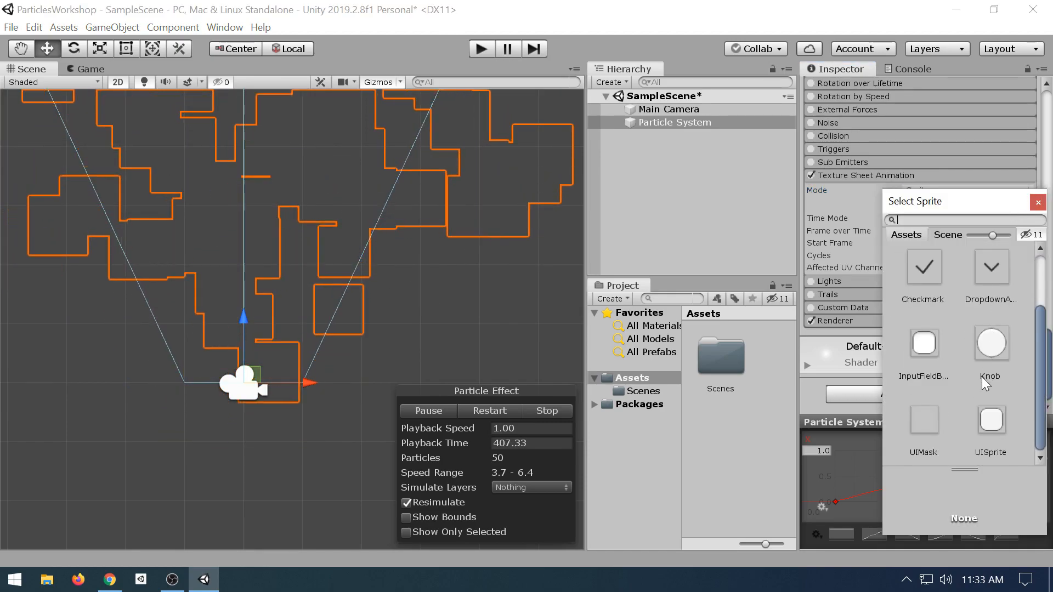
left_click(982, 421)
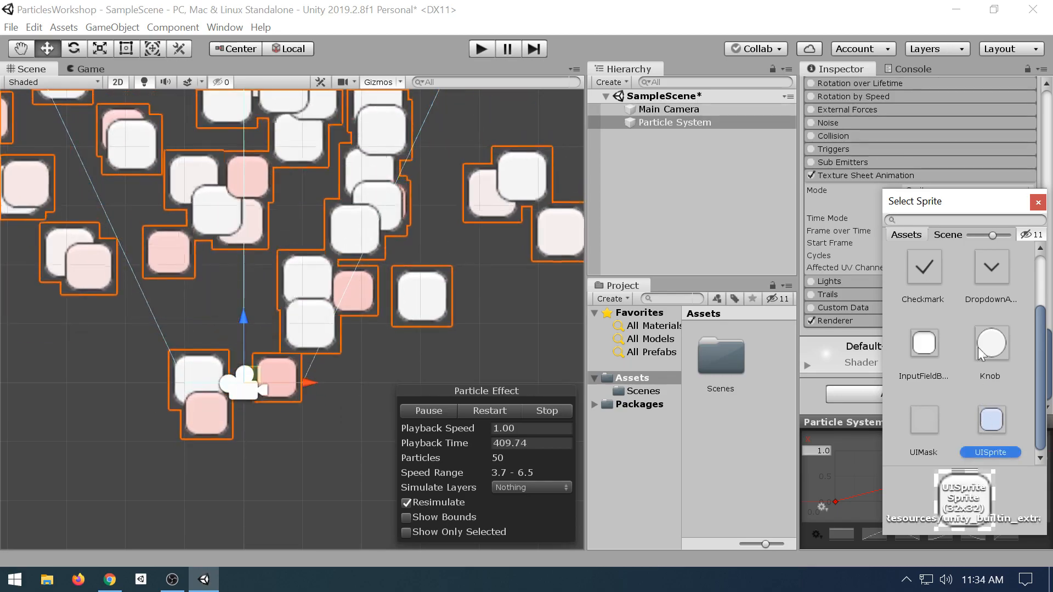
left_click(1037, 202)
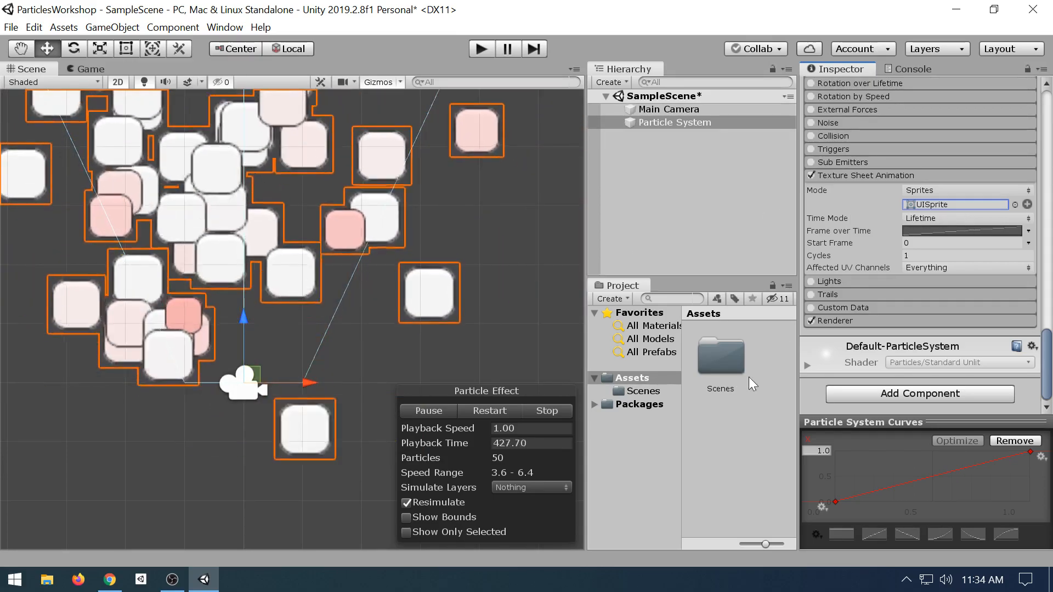
- Inspect the Time Mode and Frame over Time options of Texture Sheet Animation, keeping Lifetime and Curve
left_click(1022, 220)
left_click(1022, 219)
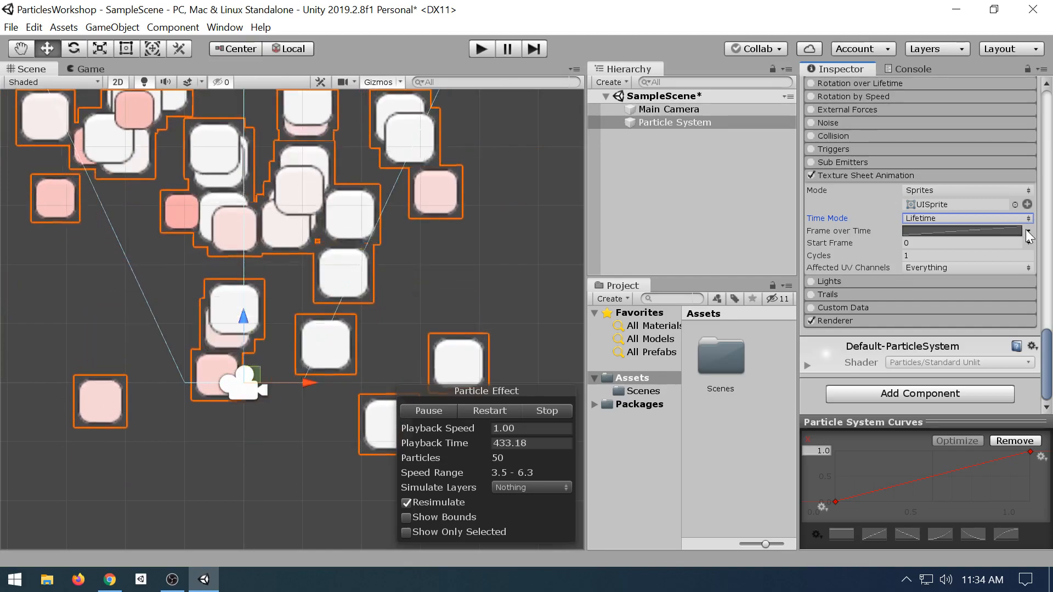
left_click(1027, 231)
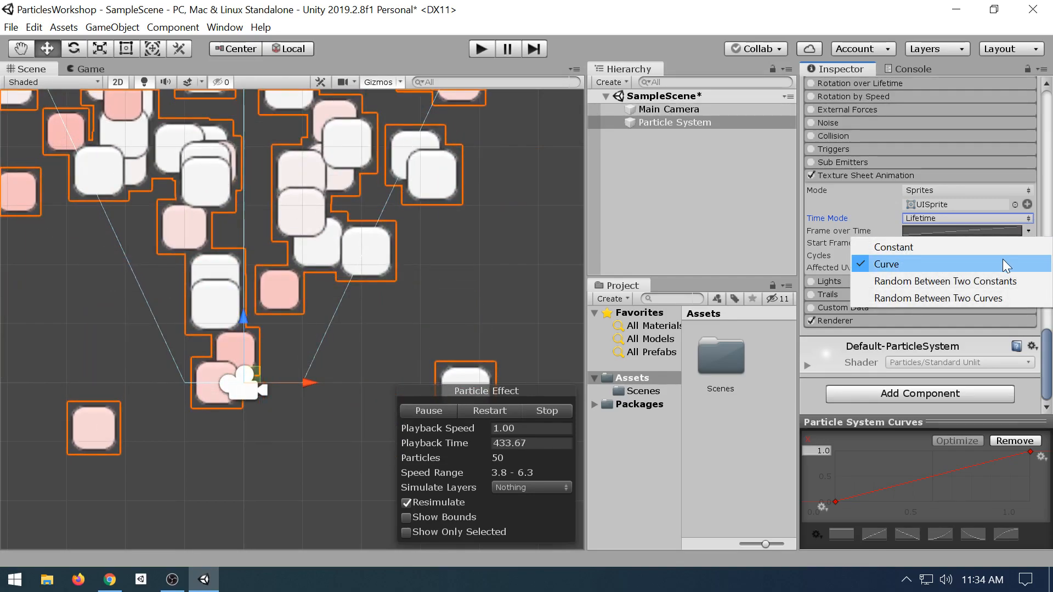
left_click(1002, 259)
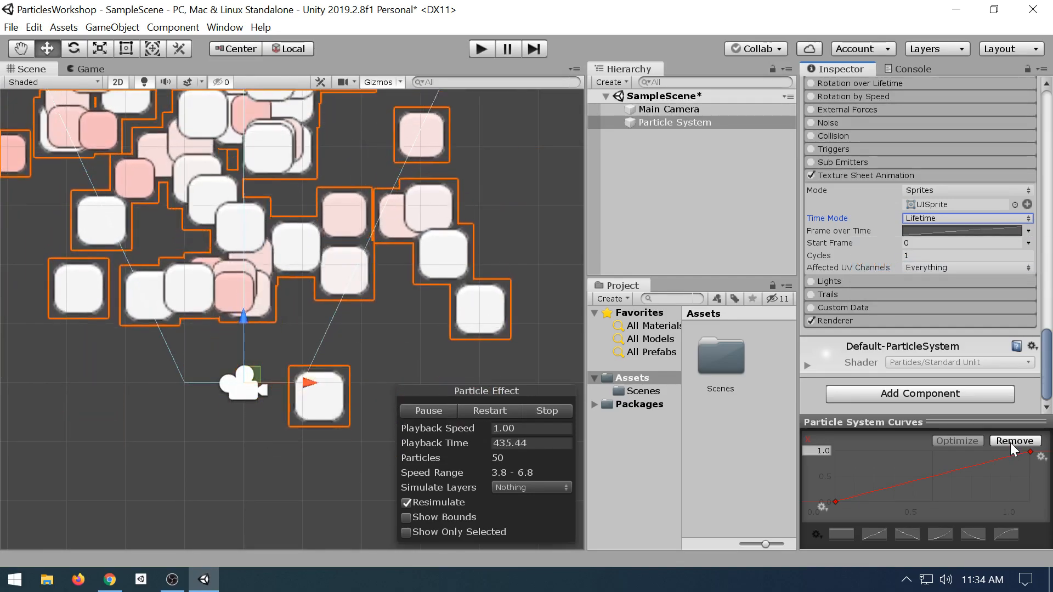
- Try the FPS and Speed options for the Texture Sheet Animation's Time Mode
left_click(1012, 441)
left_click(987, 231)
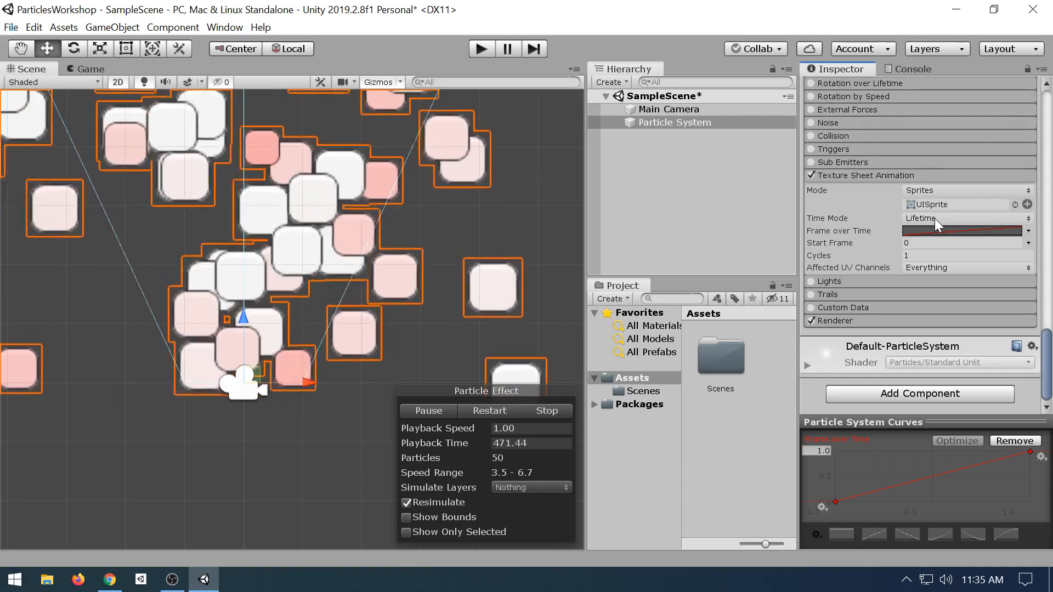
left_click(934, 218)
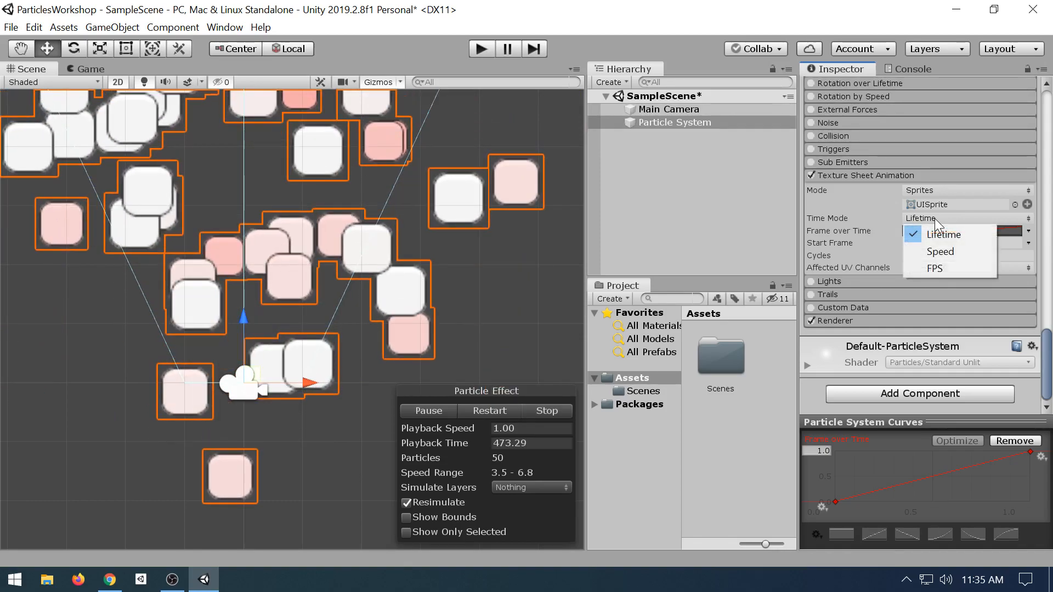
left_click(955, 262)
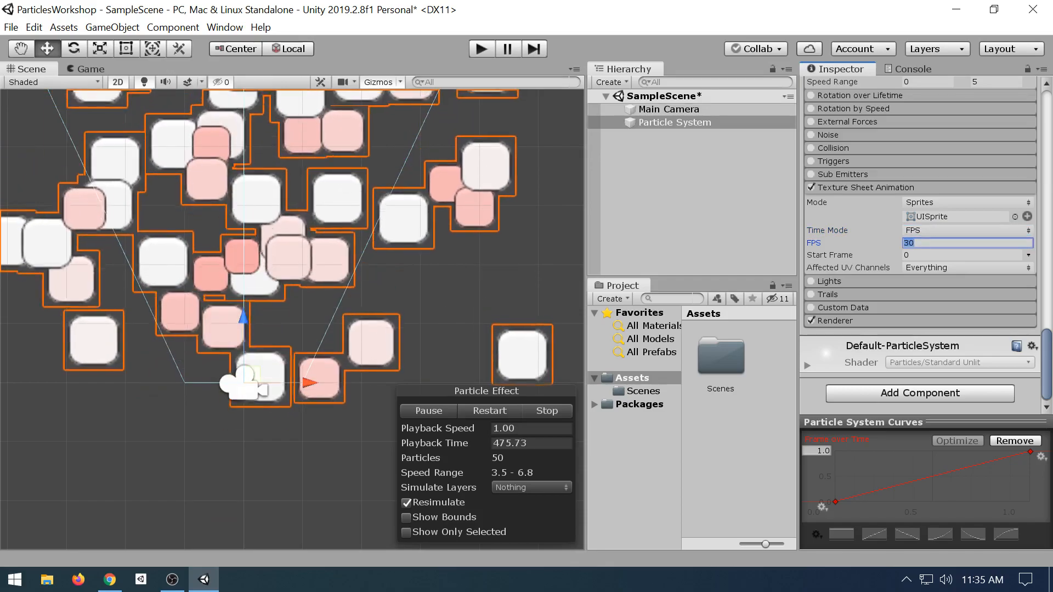
left_click(895, 247)
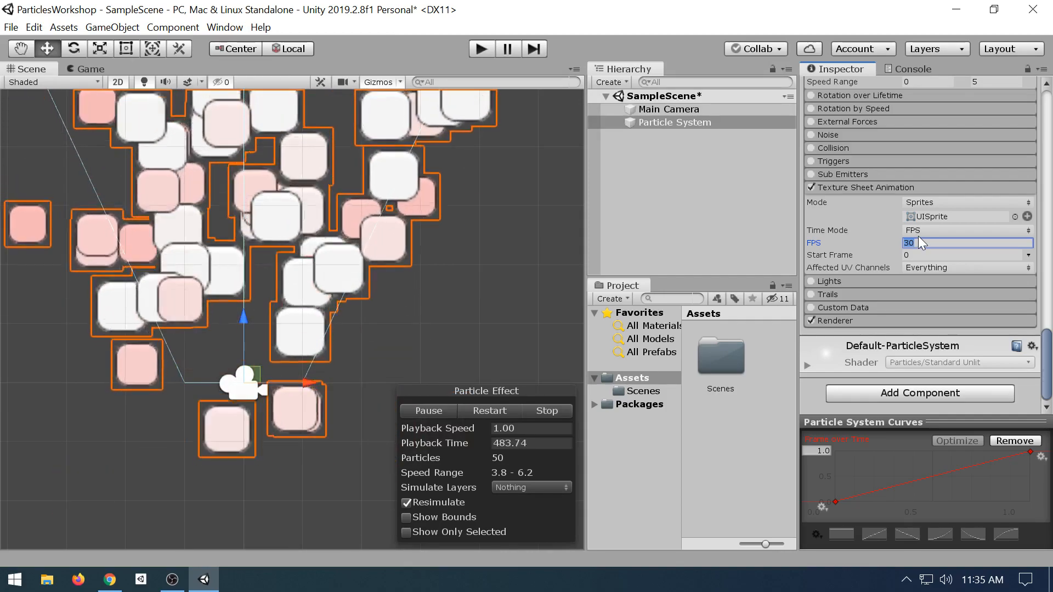
left_click(918, 231)
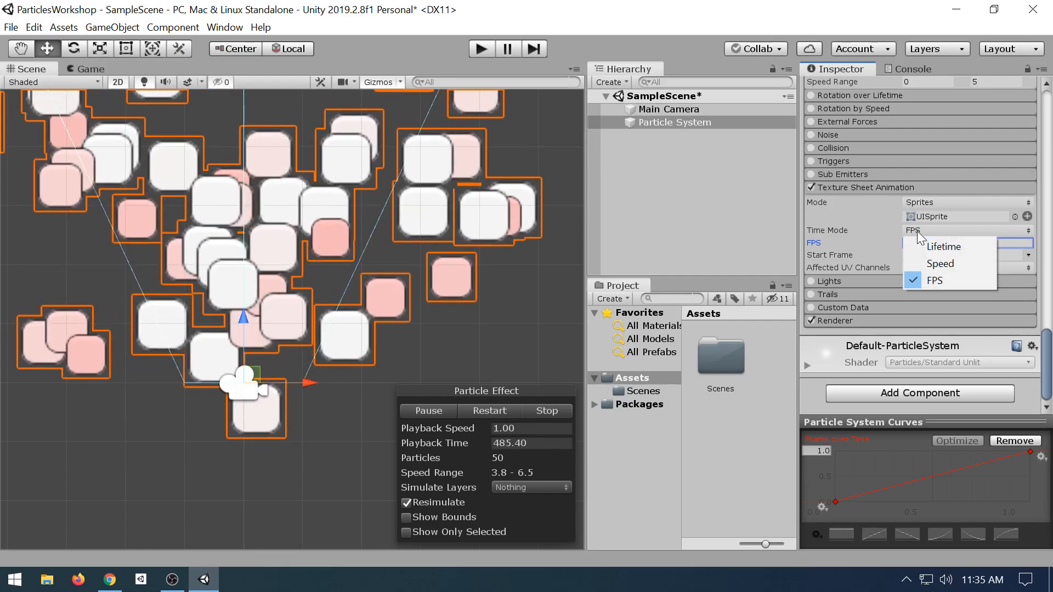
left_click(940, 263)
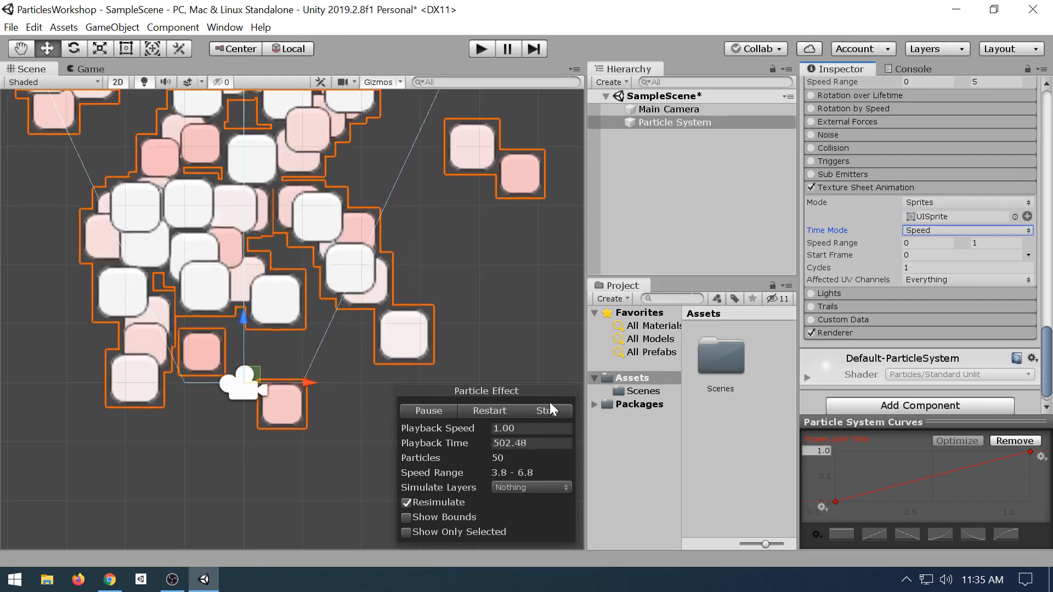
- Stop the particle preview and set the Texture Sheet Animation's Time Mode to Lifetime
left_click(547, 412)
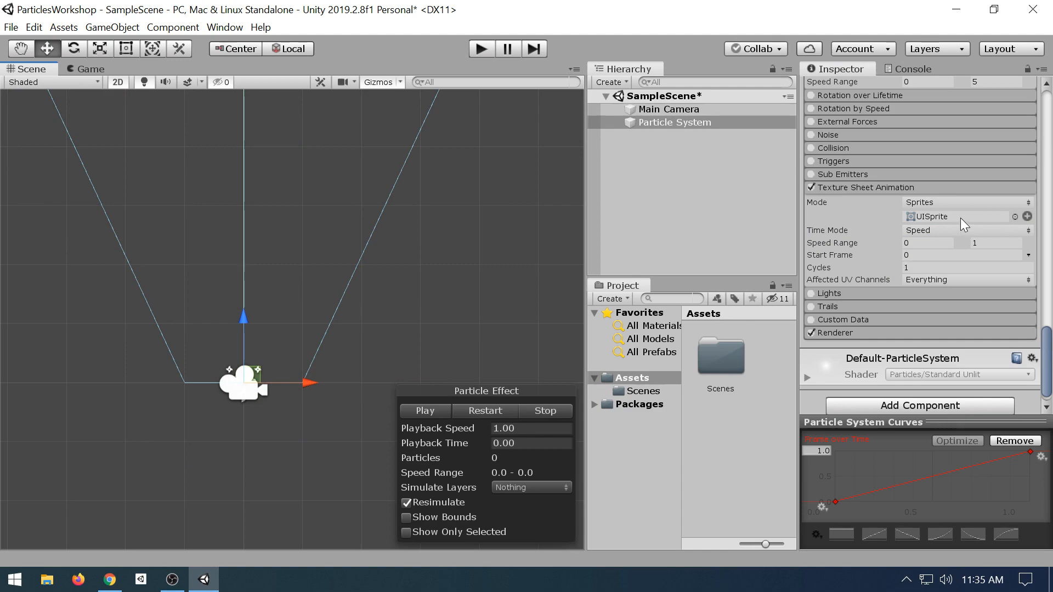
left_click(925, 230)
left_click(932, 247)
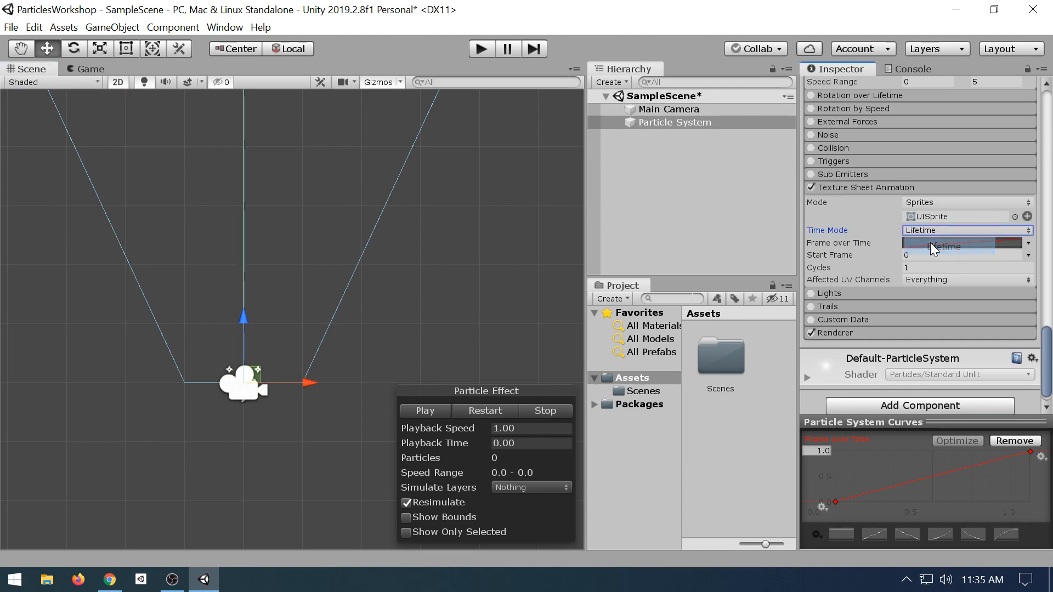
- Switch to Chrome, present the slides through to Scripting with Particle Systems, and exit the presentation
left_click(112, 586)
left_click(874, 91)
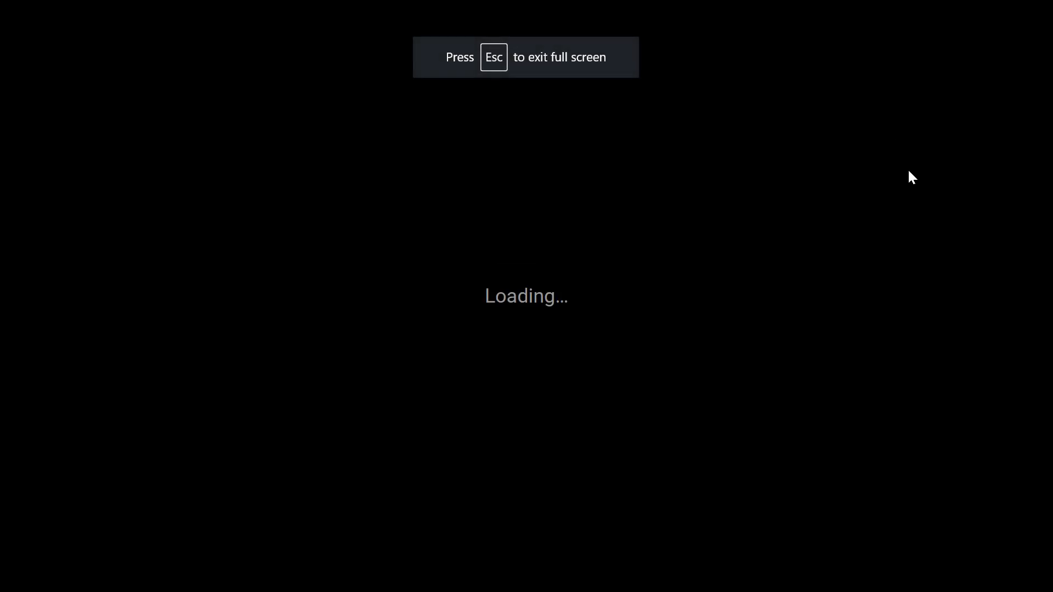
key("Right")
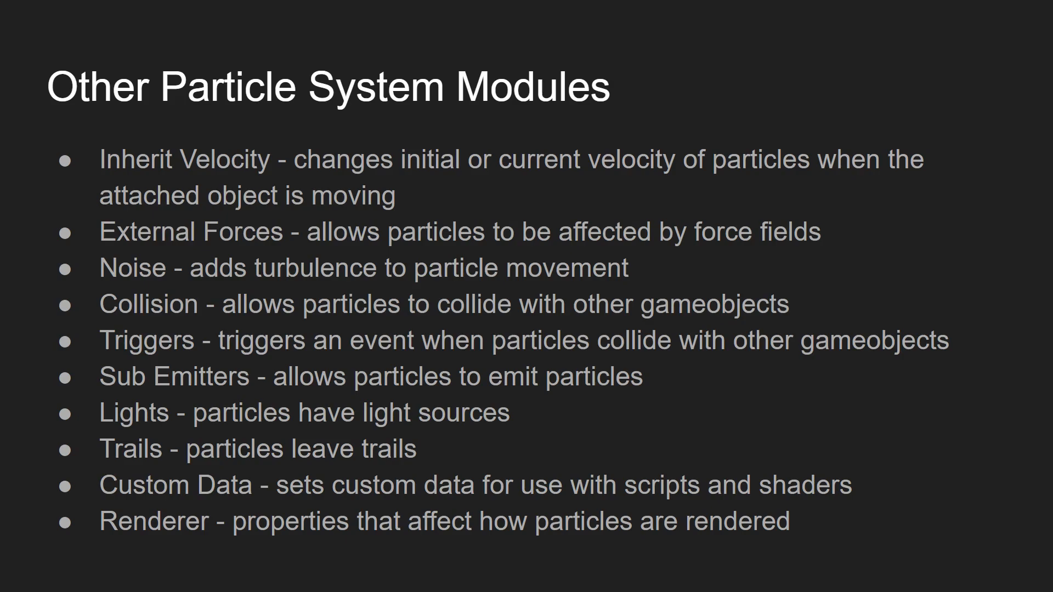
left_click(911, 180)
left_click(912, 180)
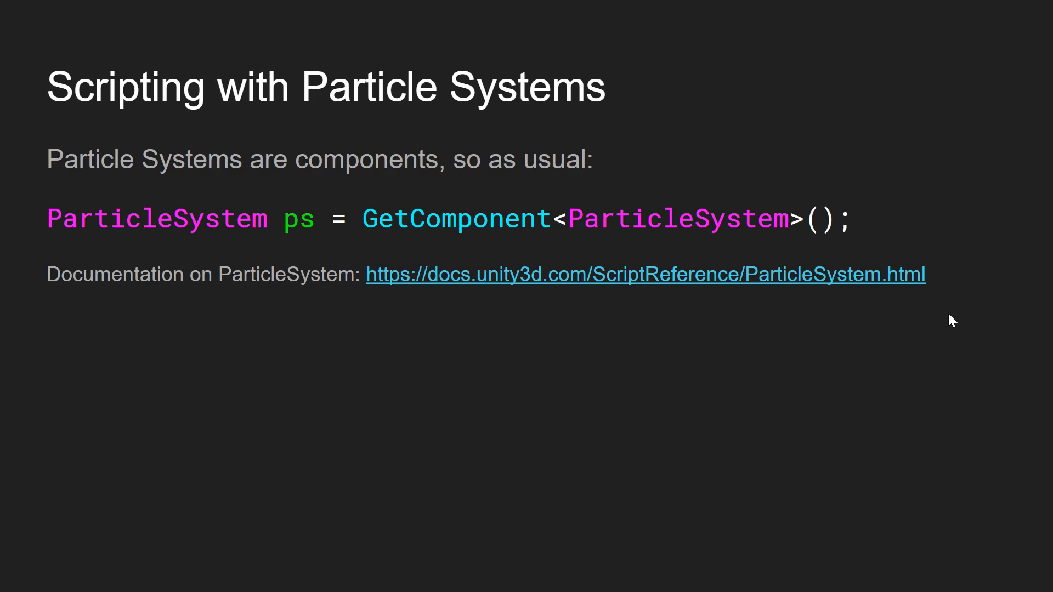
key("Escape")
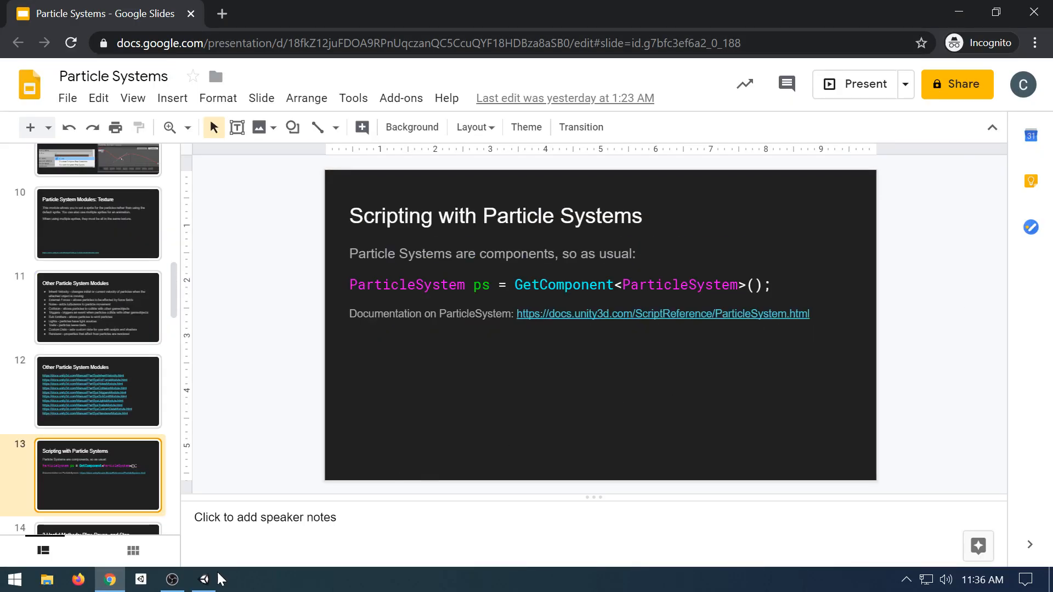
- Switch to Unity and create a C# script named ParticleStuff in the Assets folder
left_click(217, 580)
right_click(728, 412)
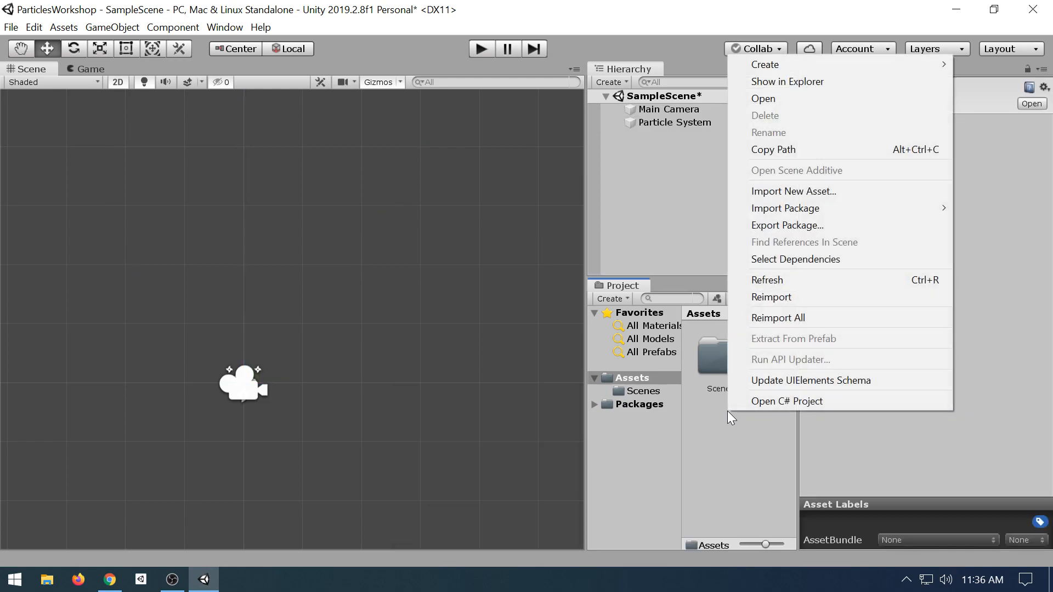
mouse_move(917, 70)
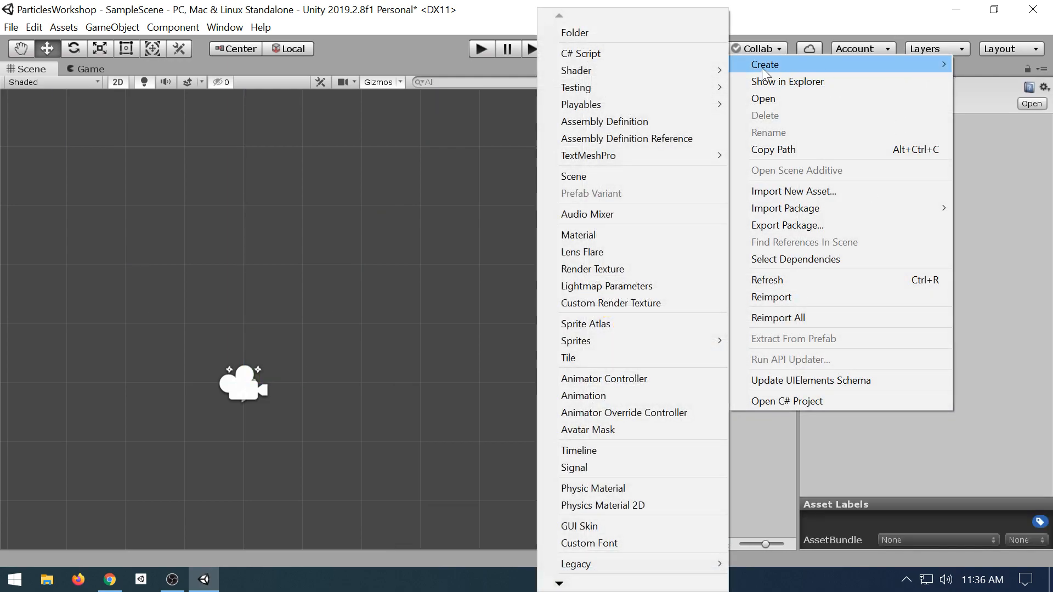
mouse_move(696, 71)
left_click(709, 55)
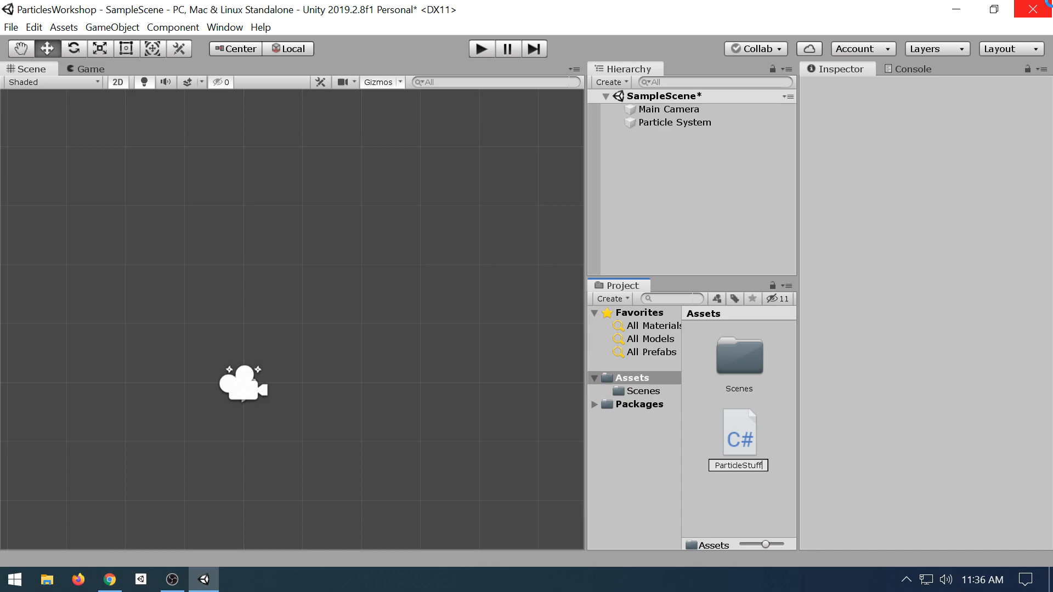
type("ParticleStuff")
key("Return")
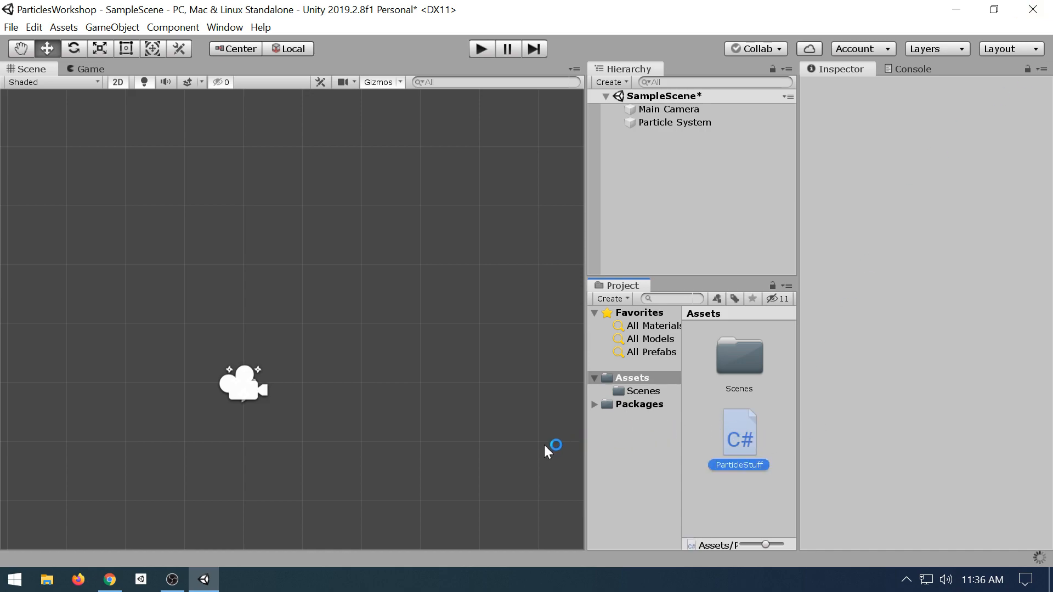
- Switch to Chrome and present the deck from the Scripting with Particle Systems slide
left_click(109, 580)
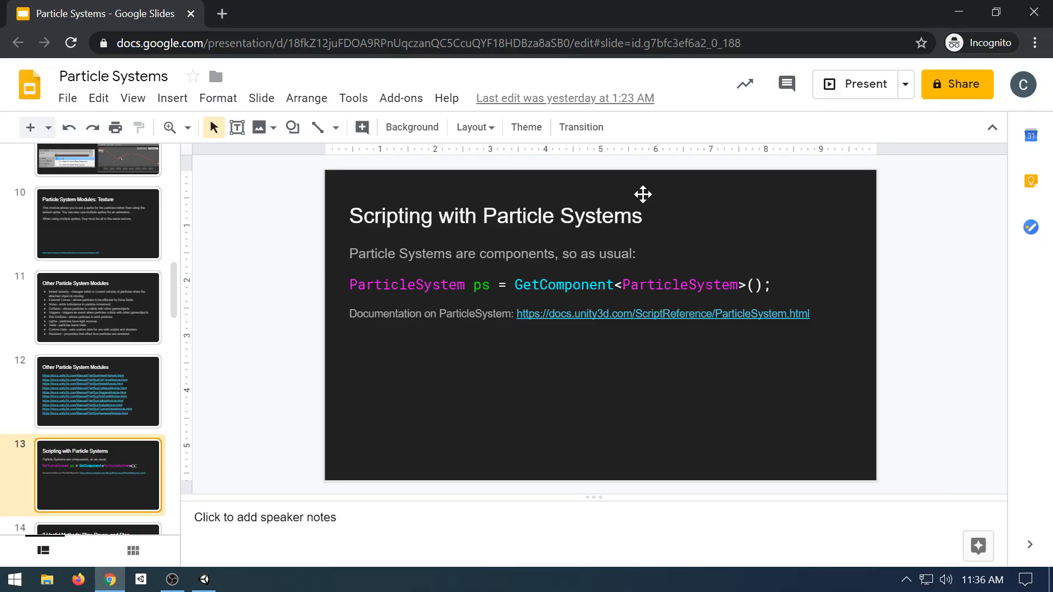
left_click(832, 85)
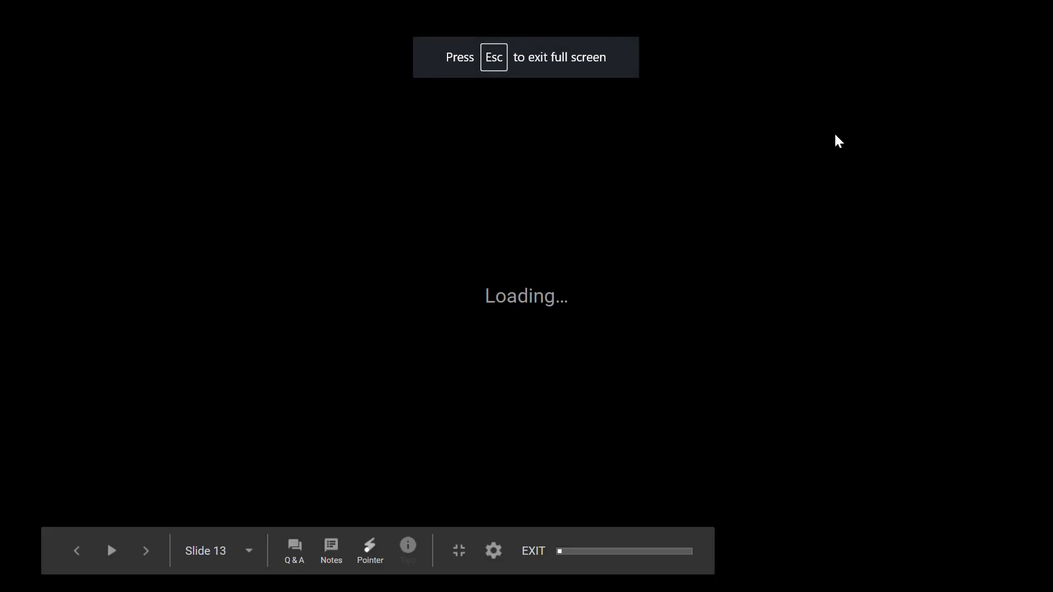
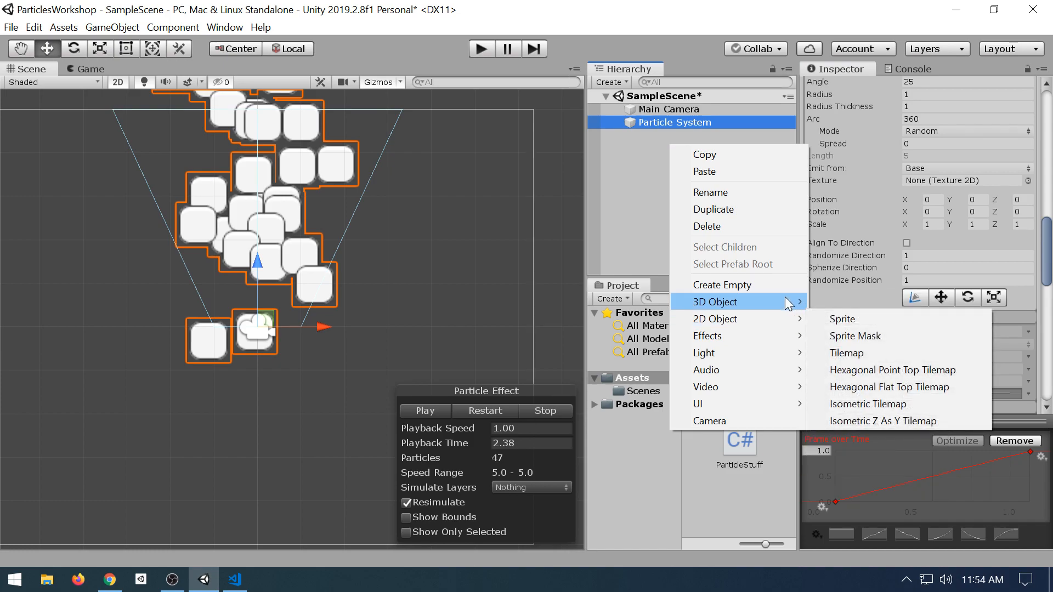
- Create an empty GameObject in the scene, then enable and expand the Particle System's Collision module
left_click(722, 285)
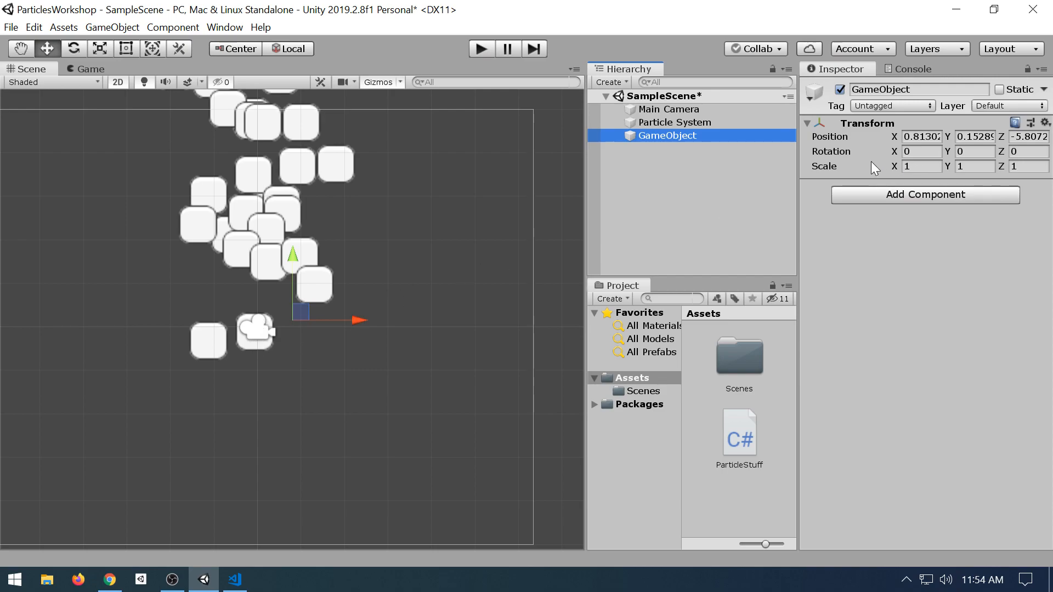
left_click(688, 119)
scroll(959, 328, "down", 15)
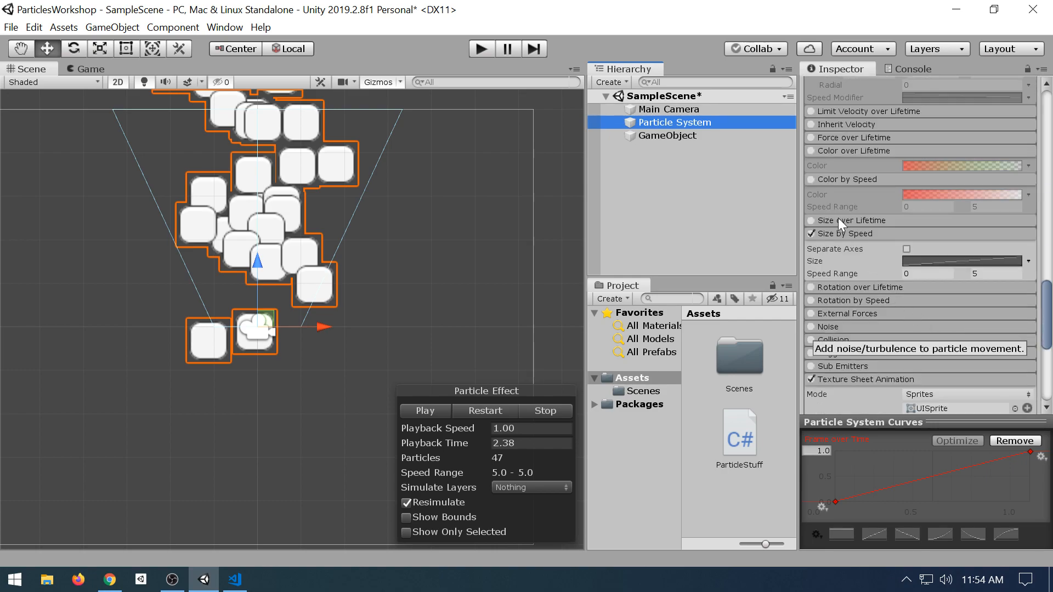
left_click(811, 340)
left_click(829, 341)
scroll(878, 313, "down", 5)
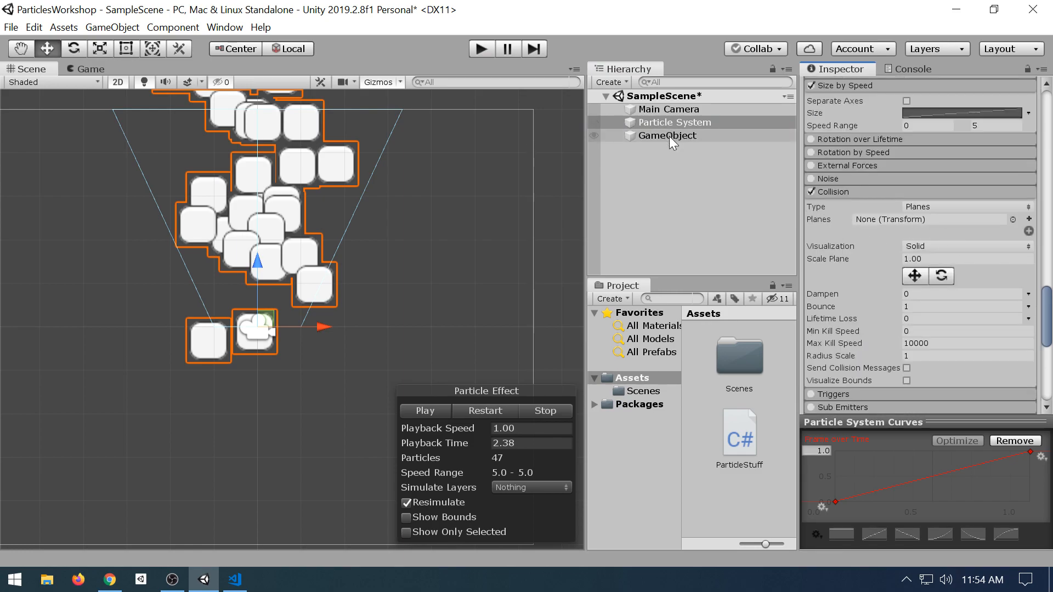
left_click(1028, 231)
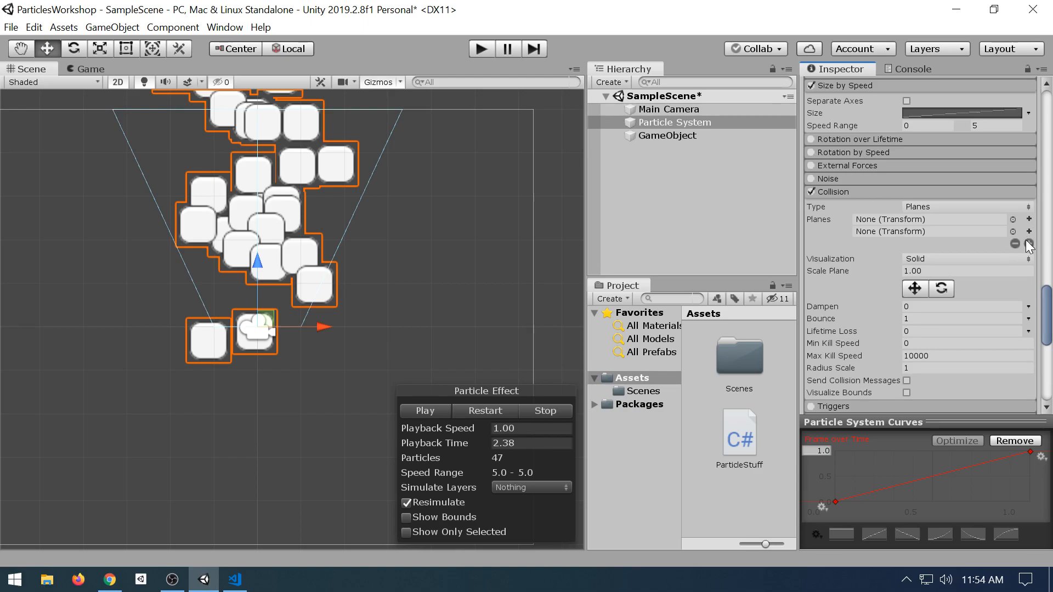
left_click(1014, 232)
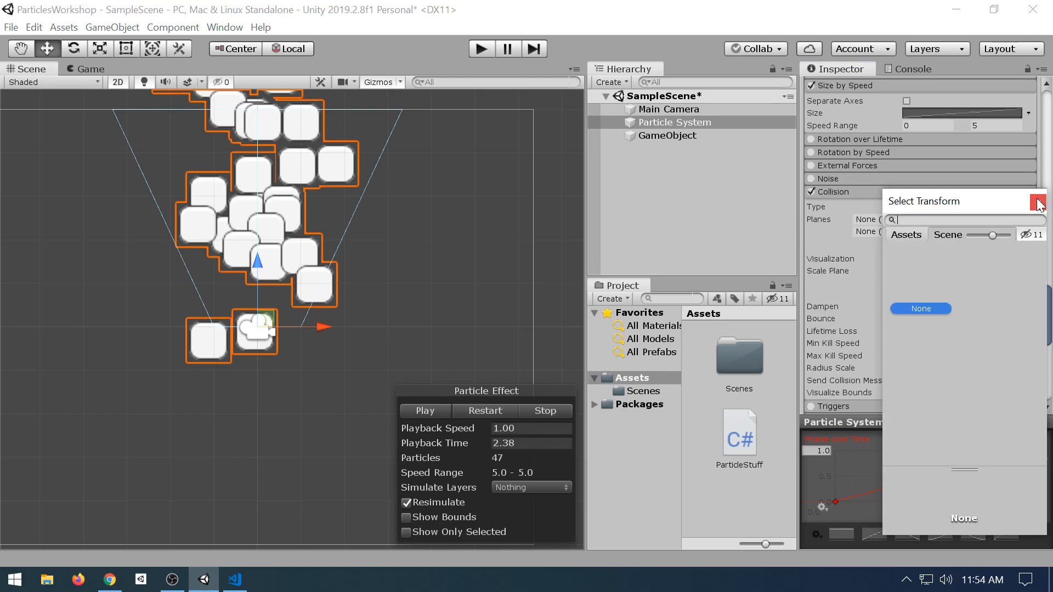
left_click(1037, 202)
left_click(1017, 244)
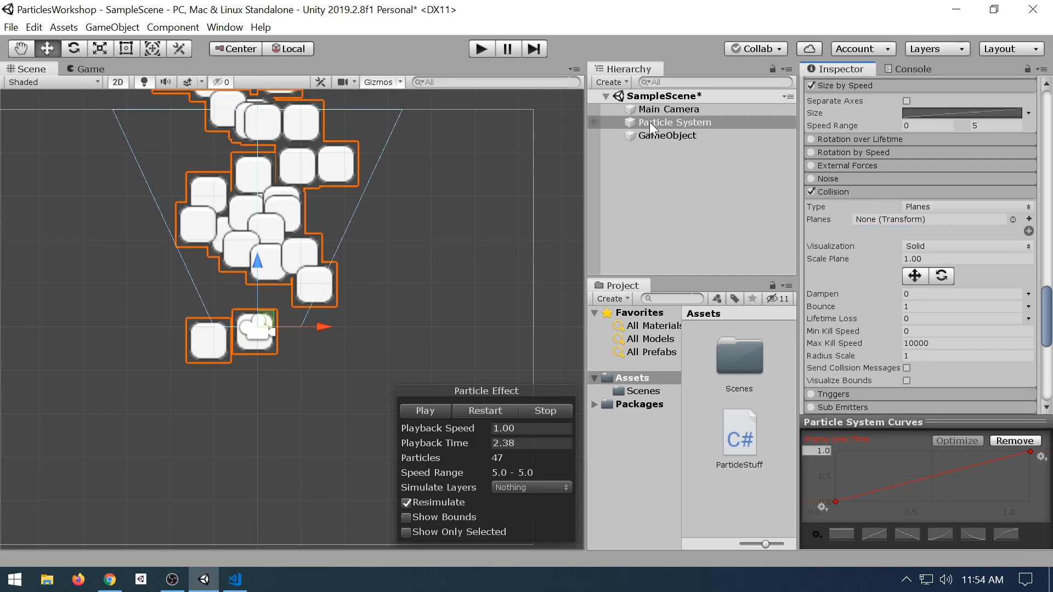
- Assign the empty GameObject as the Collision module's plane, keeping the Particle System at its original position
left_click_drag(664, 133, 957, 219)
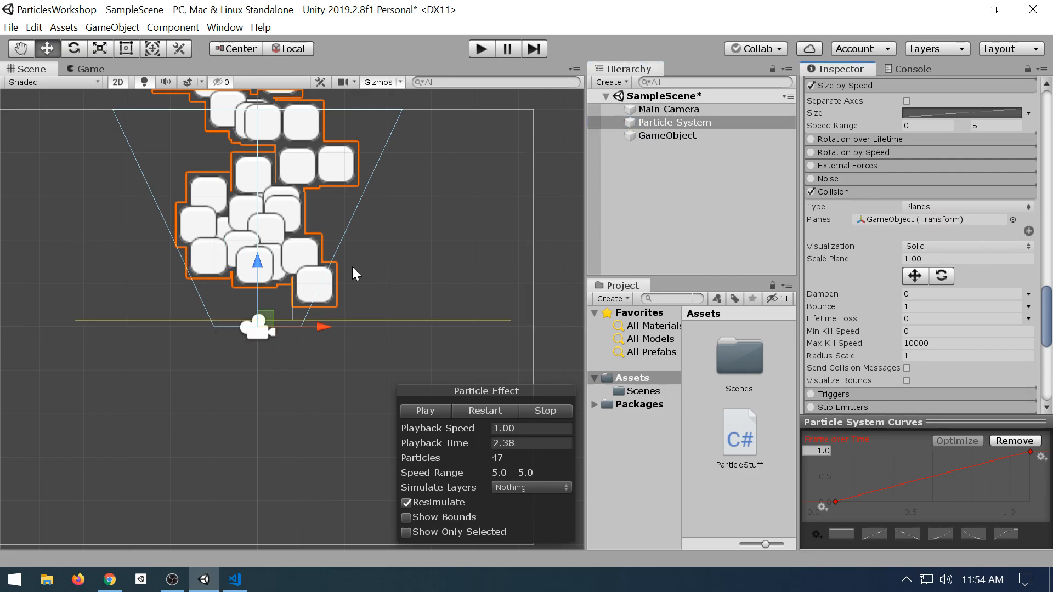
left_click_drag(273, 320, 330, 291)
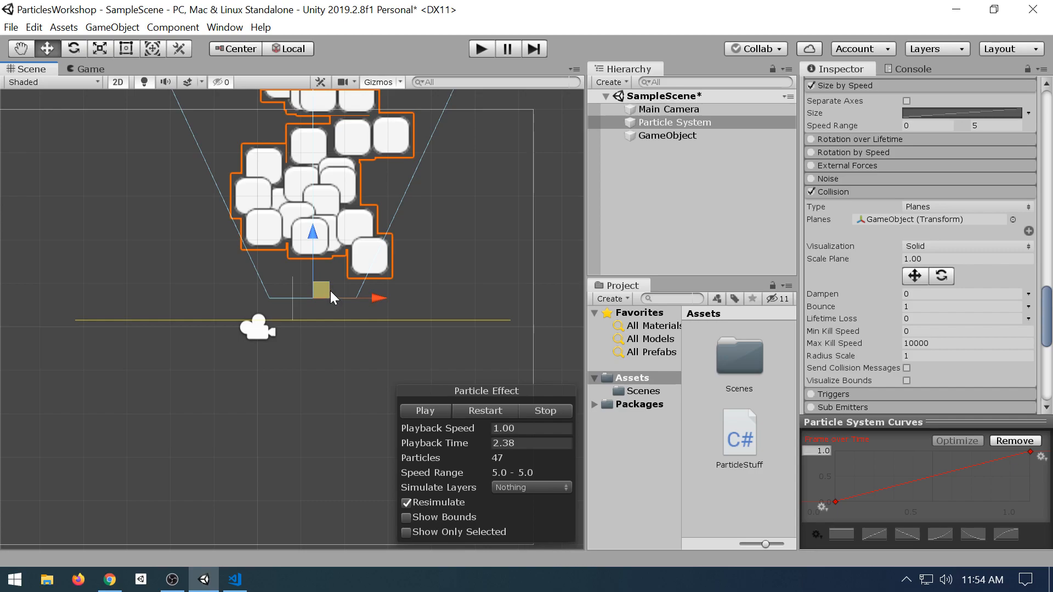
key("ctrl+z")
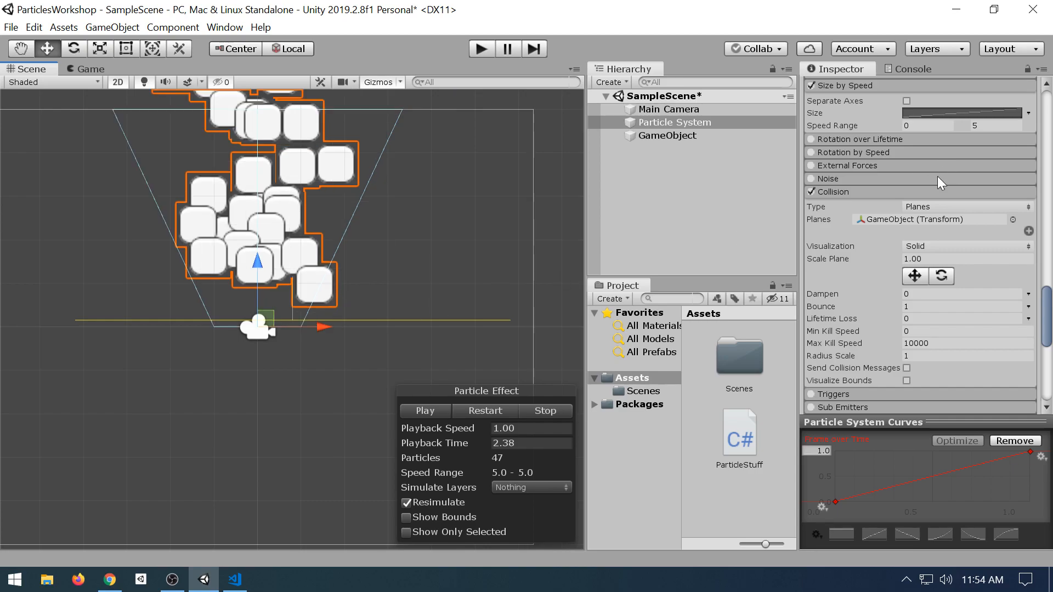
- Move the collision plane slightly up and to the right so it lies above the emitter's base
left_click(993, 219)
left_click(914, 276)
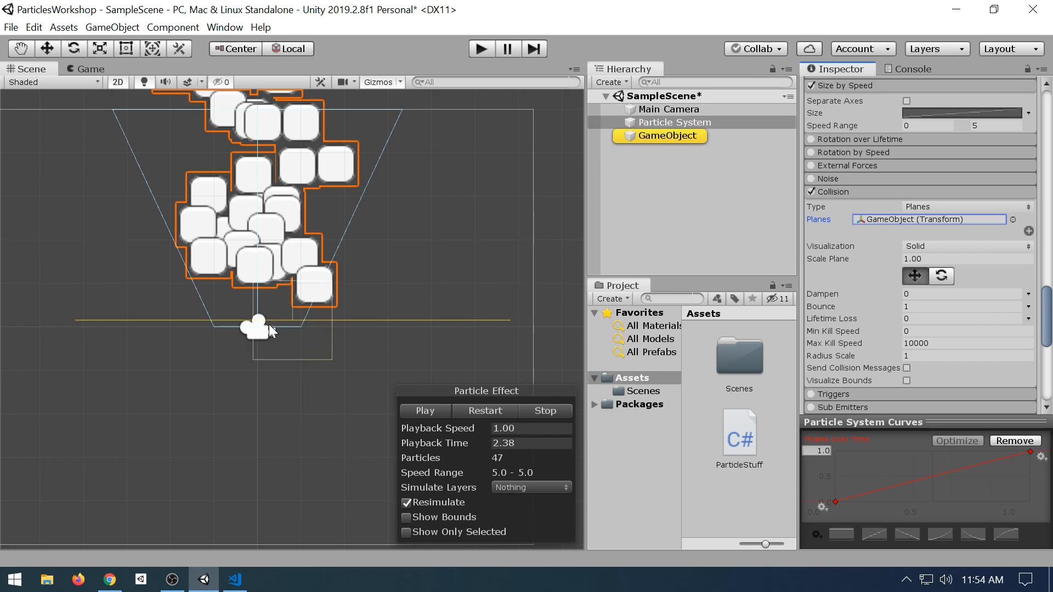
left_click(298, 325)
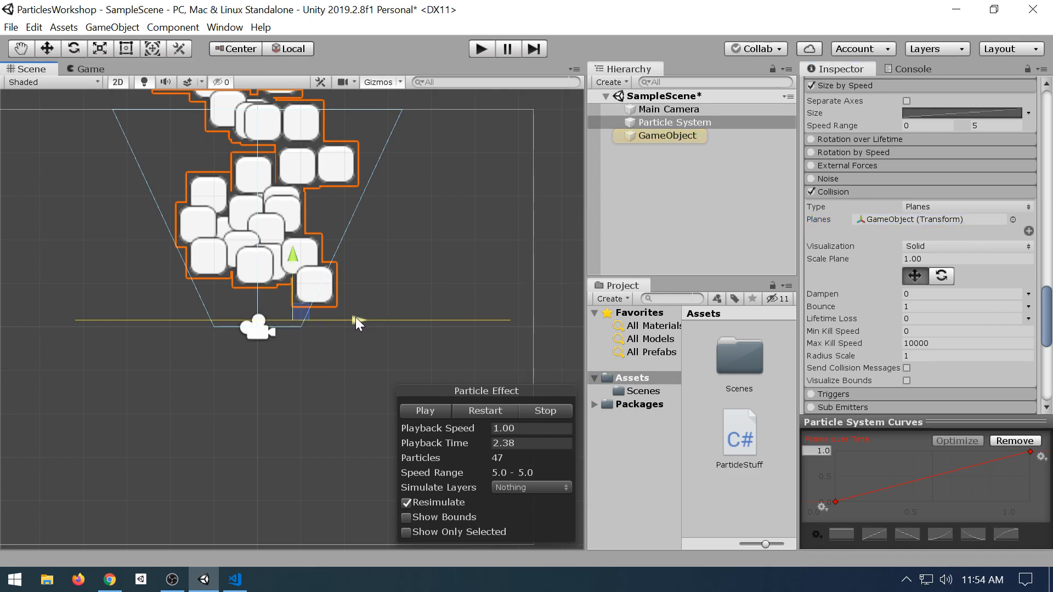
left_click_drag(355, 317, 347, 288)
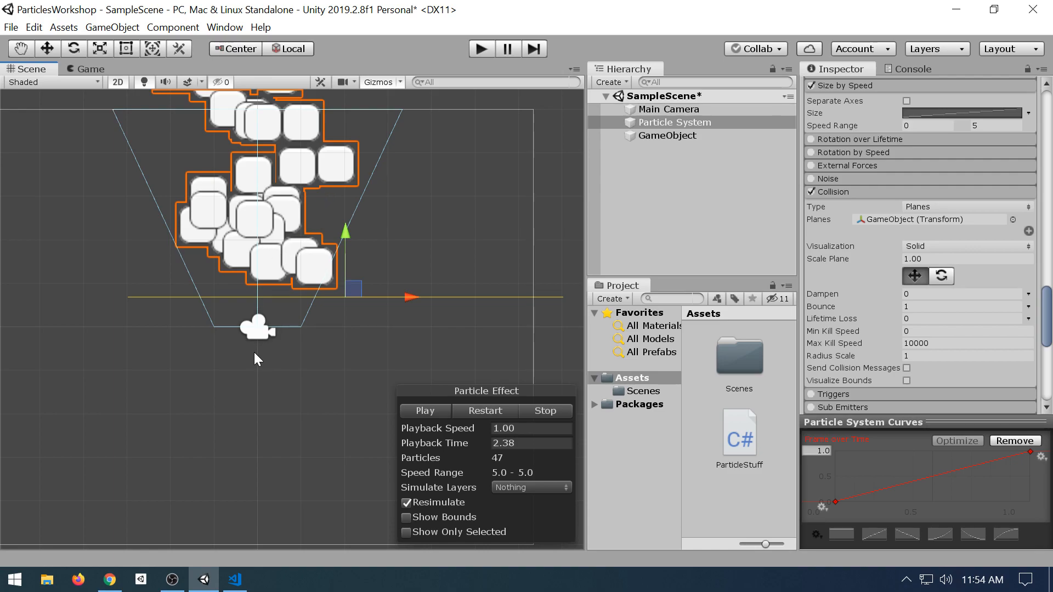
- Rotate the collision plane so it slopes down to the right across the cone, with its normal facing down-left toward the emitter
left_click(940, 276)
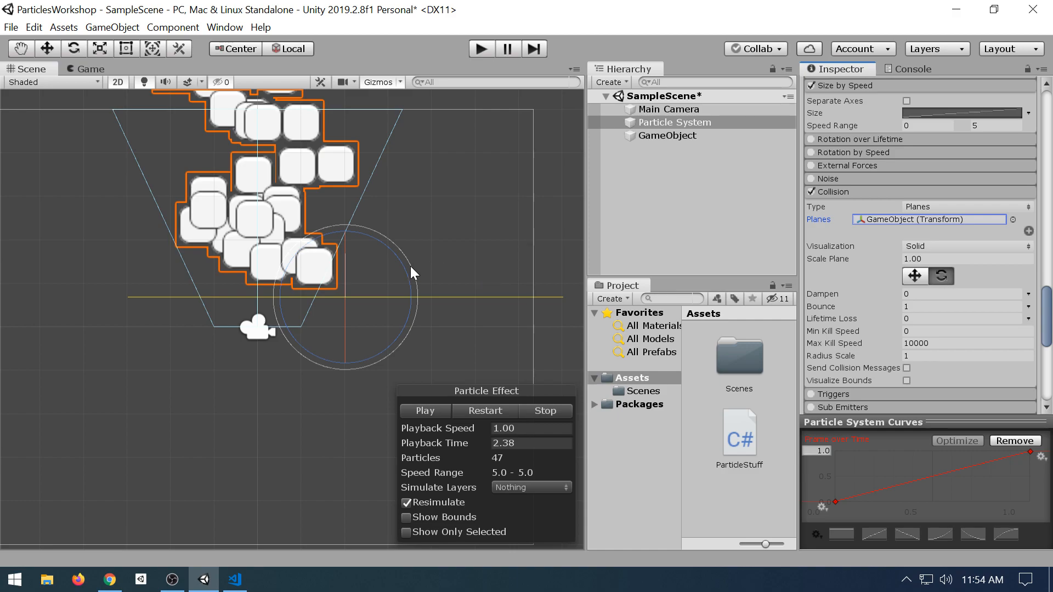
left_click_drag(410, 265, 238, 195)
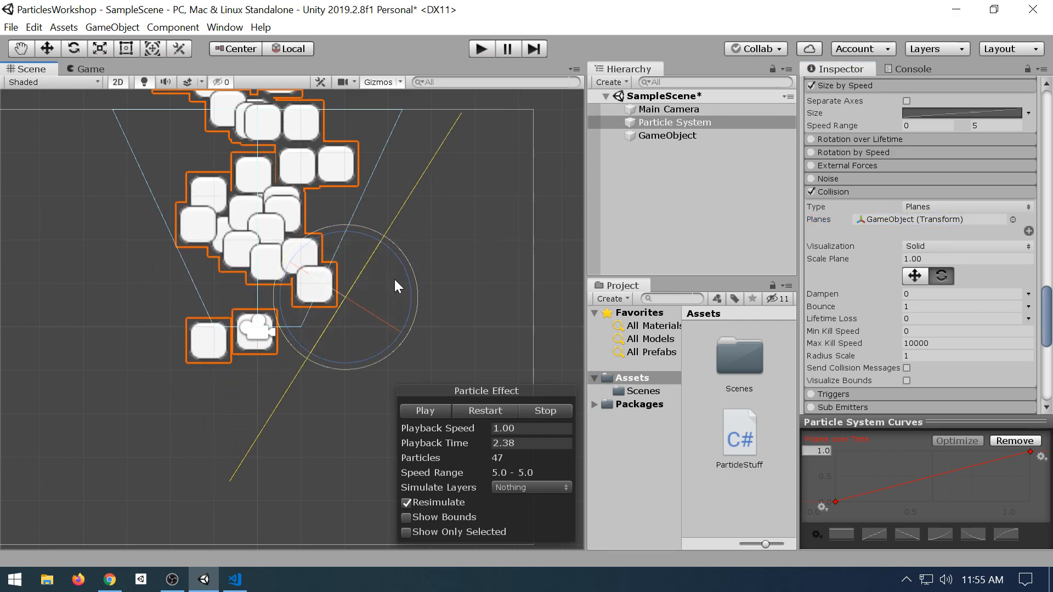
left_click_drag(410, 269, 268, 231)
left_click_drag(412, 273, 350, 214)
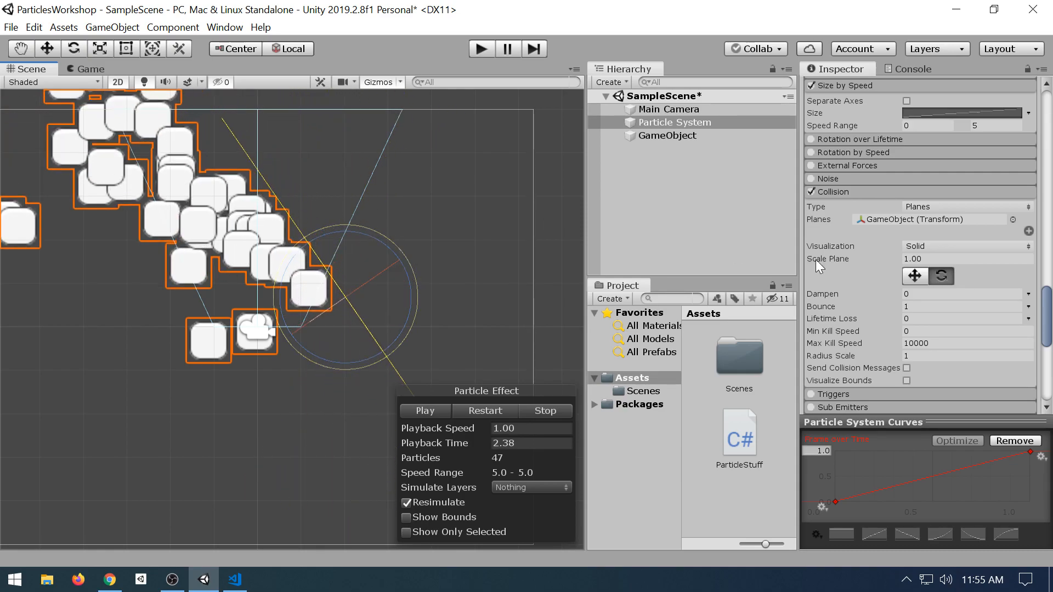
- Move the collision plane up and slightly left across the emitter cone, and briefly visualize the particles' collision bounds
left_click(904, 276)
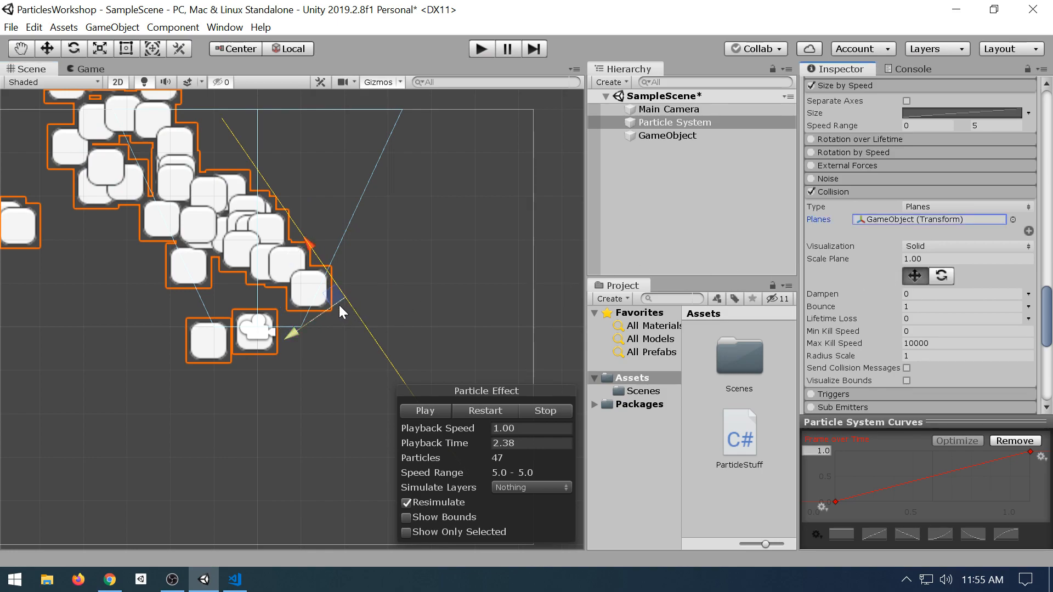
left_click_drag(329, 295, 301, 194)
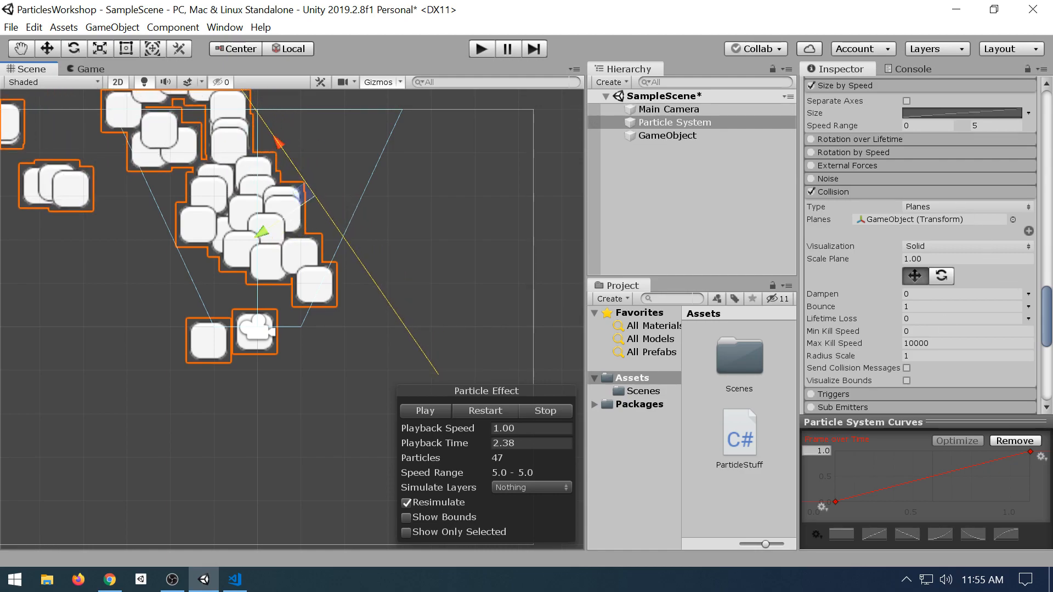
left_click(906, 381)
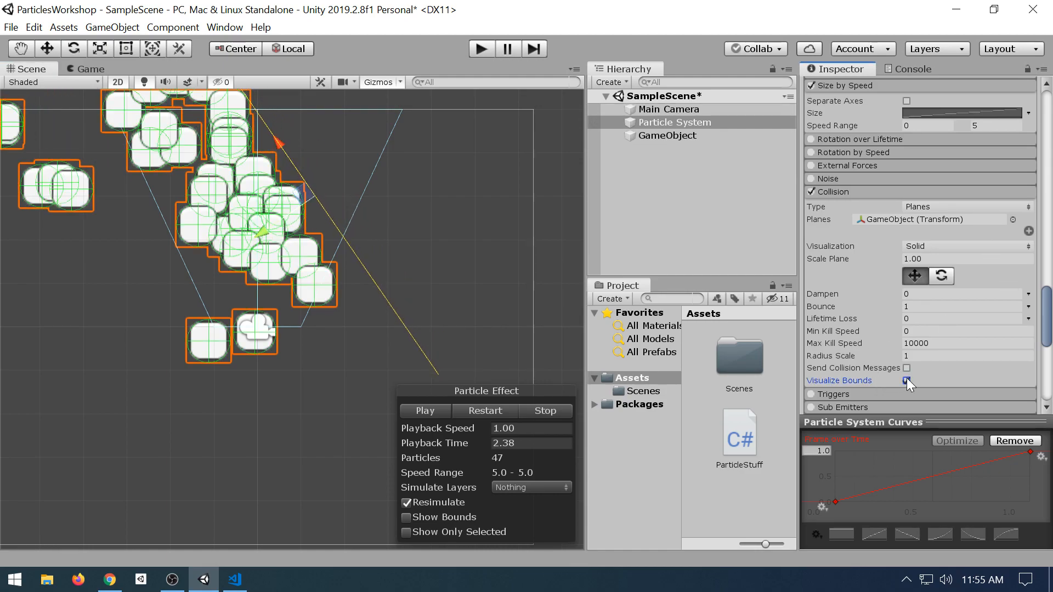
left_click(906, 380)
- Run the scene to watch how the particles collide with the sloped plane, and stop it
left_click(482, 49)
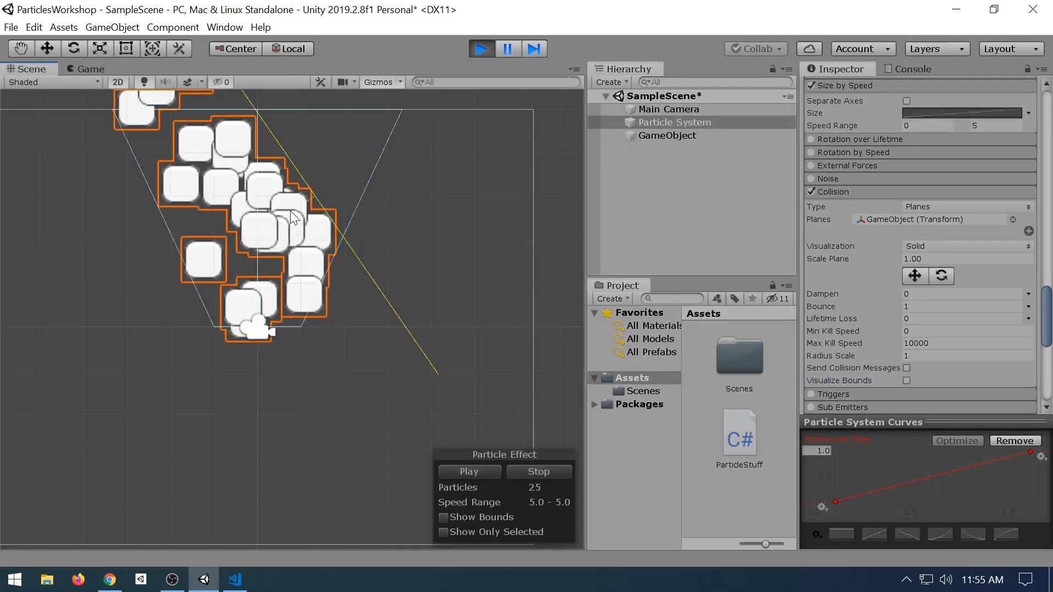
middle_click_drag(336, 237, 405, 394)
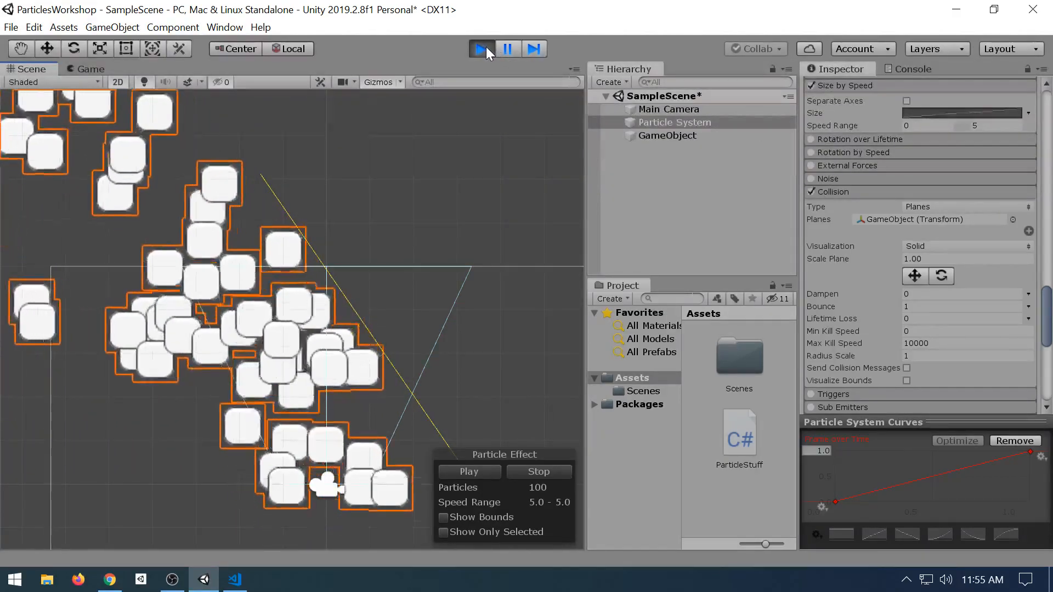
left_click(485, 47)
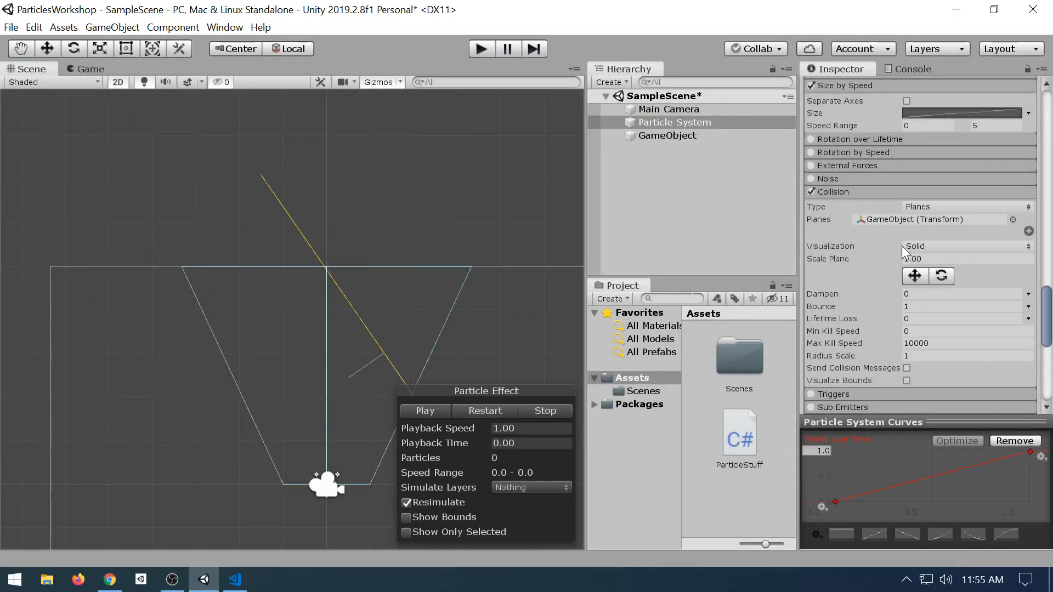
- Set the Particle System's collision type to World and delete the empty GameObject that served as the plane
left_click(921, 206)
left_click(932, 236)
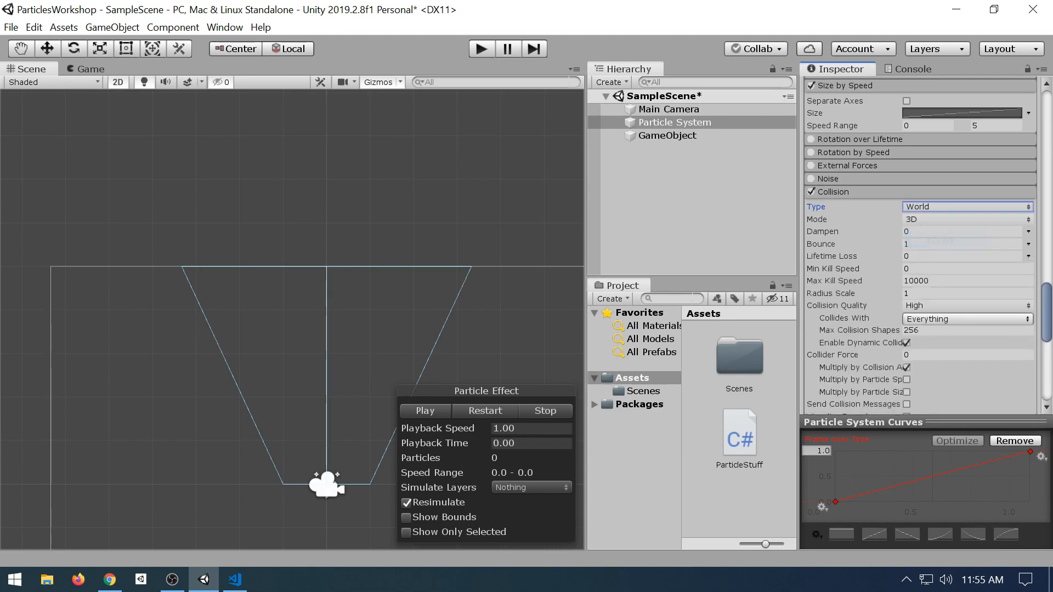
left_click(664, 133)
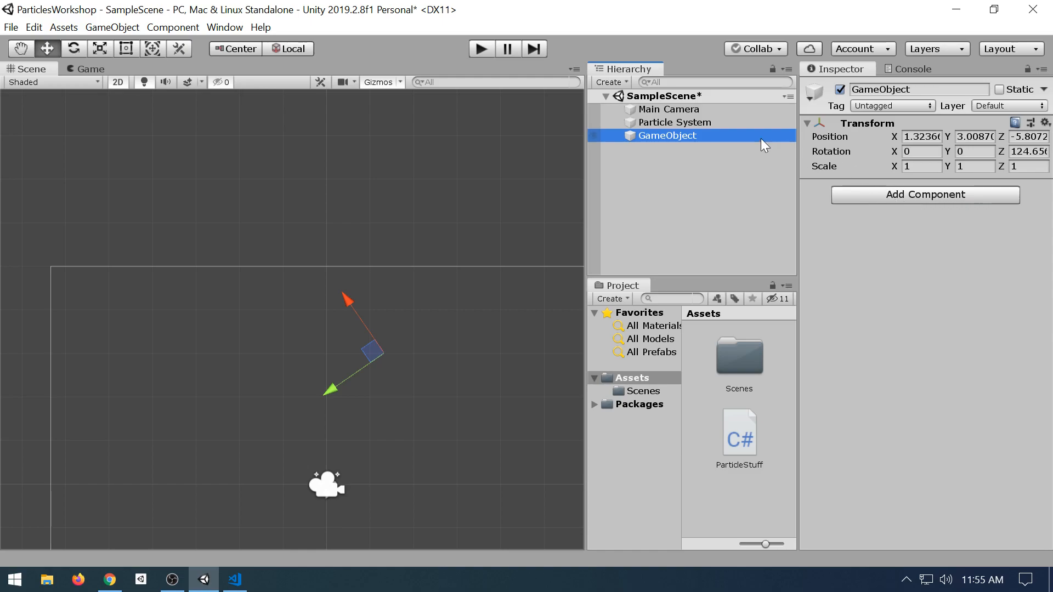
key("Delete")
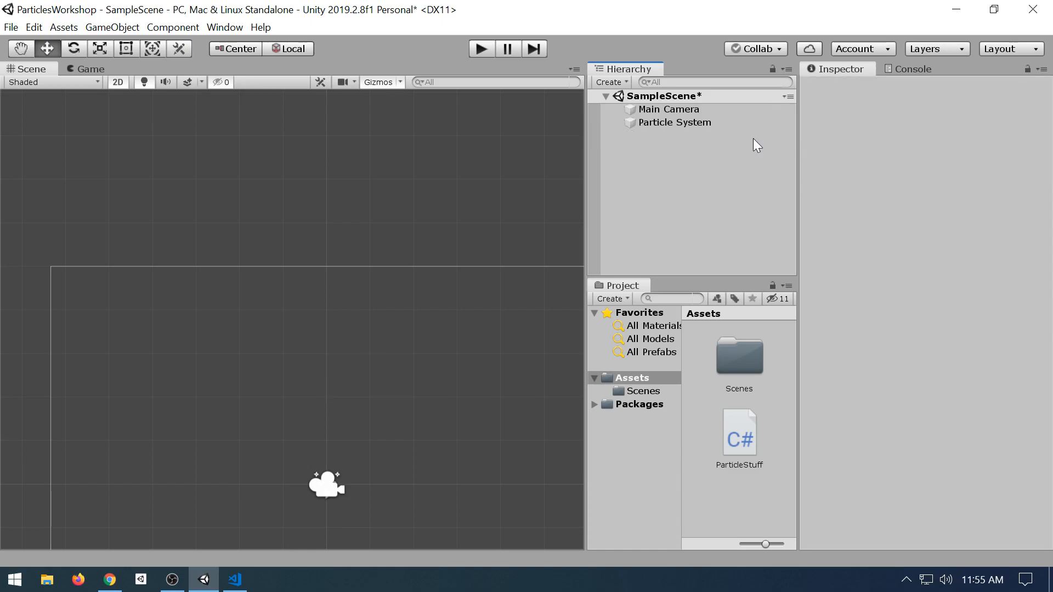
- Create a 2D sprite object in the scene and assign UISprite as its sprite
right_click(742, 160)
mouse_move(874, 335)
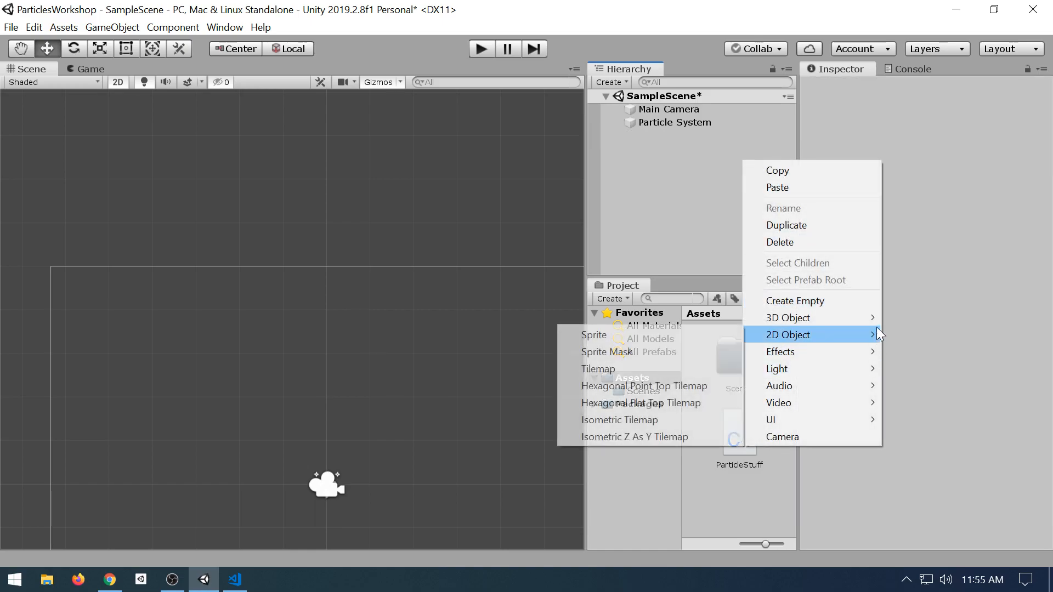
left_click(681, 334)
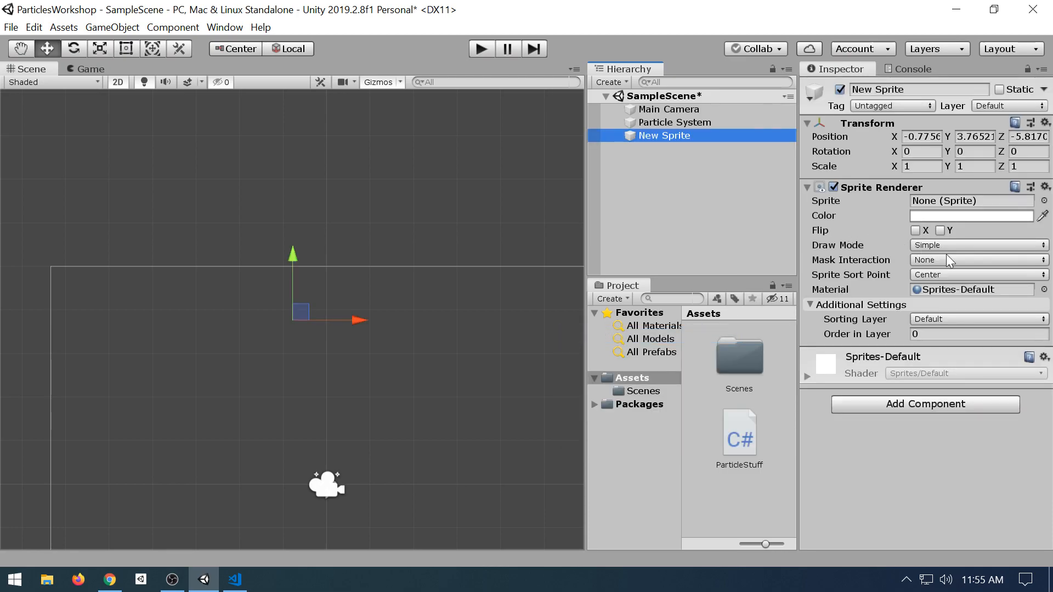
left_click(1043, 200)
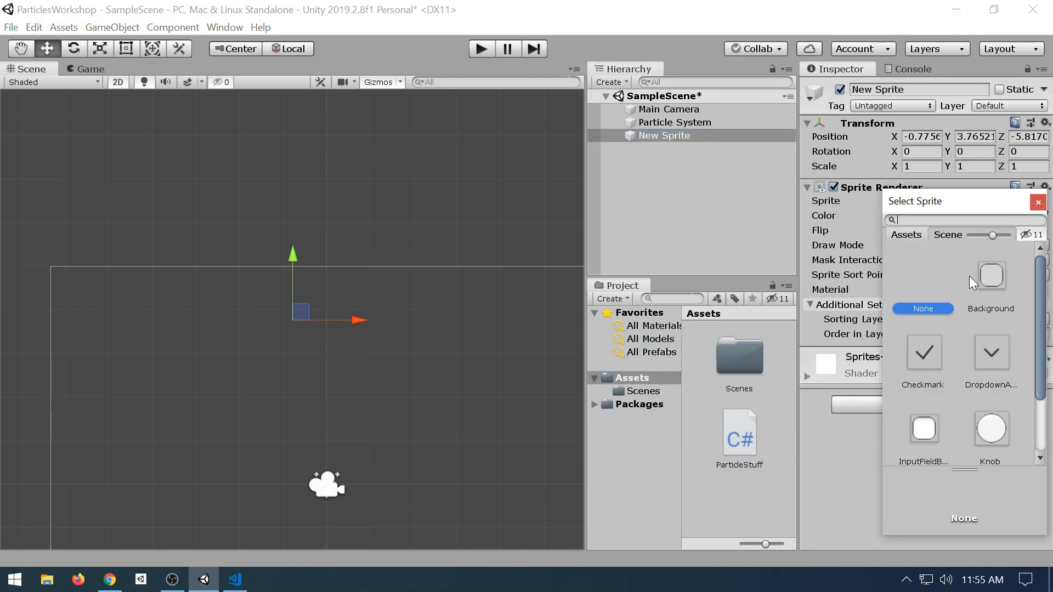
scroll(999, 290, "down", 3)
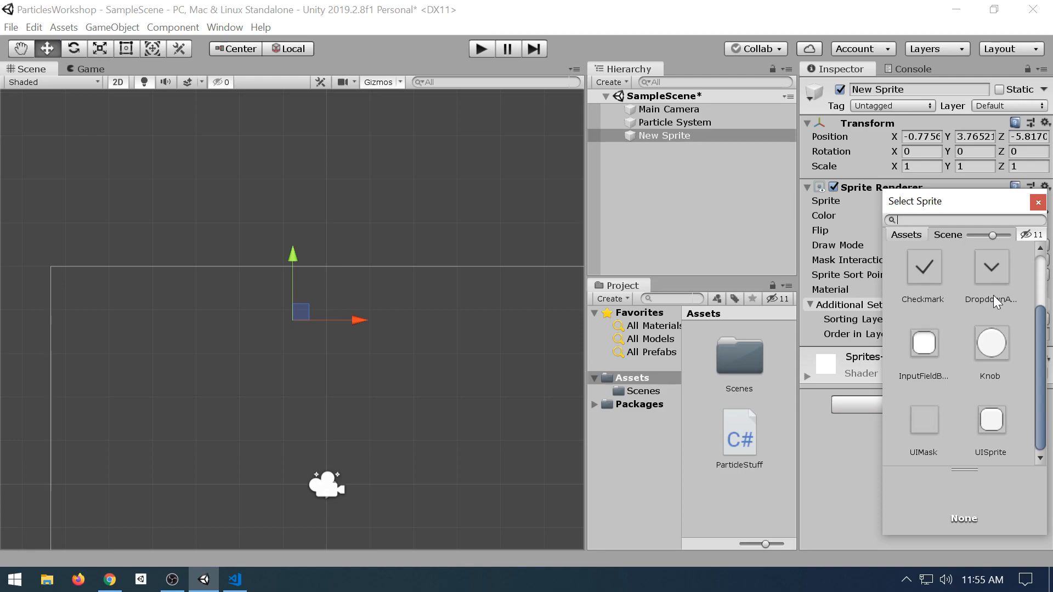
left_click(985, 422)
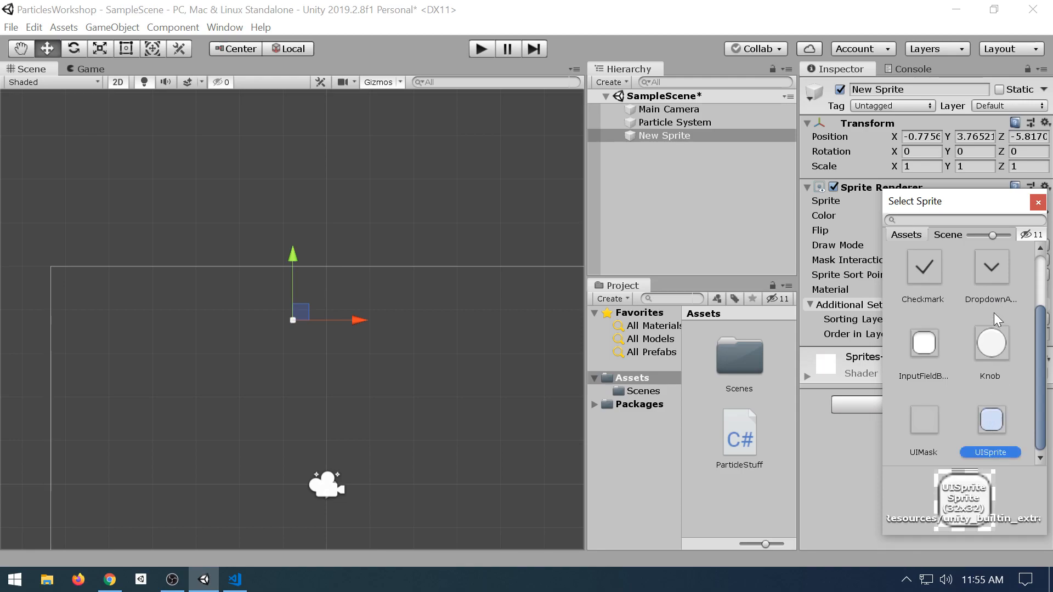
left_click(1037, 203)
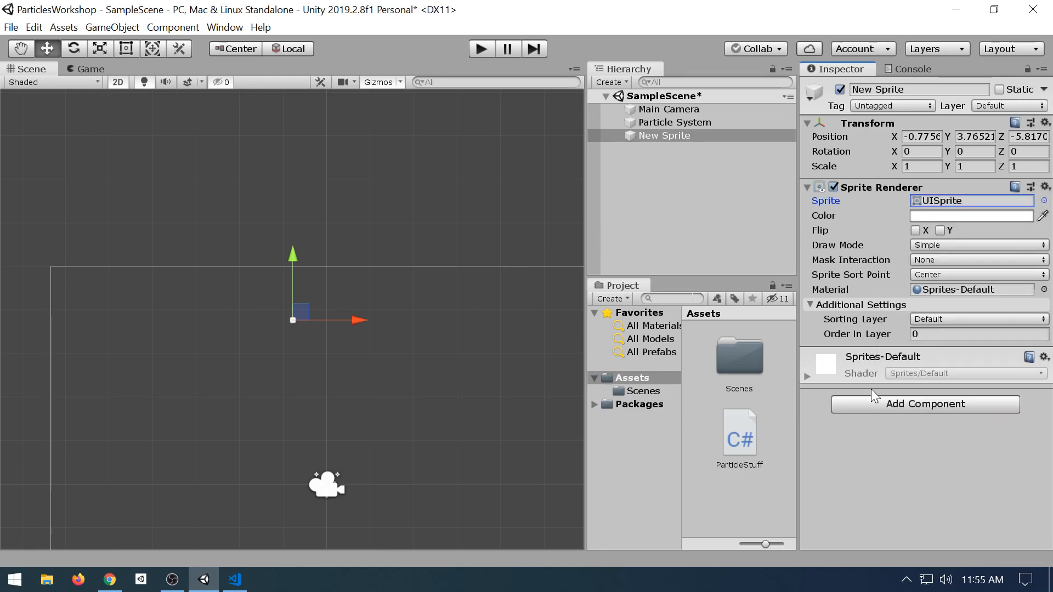
- Set the new sprite's scale to 30 in X and 10 in Y
left_click(921, 166)
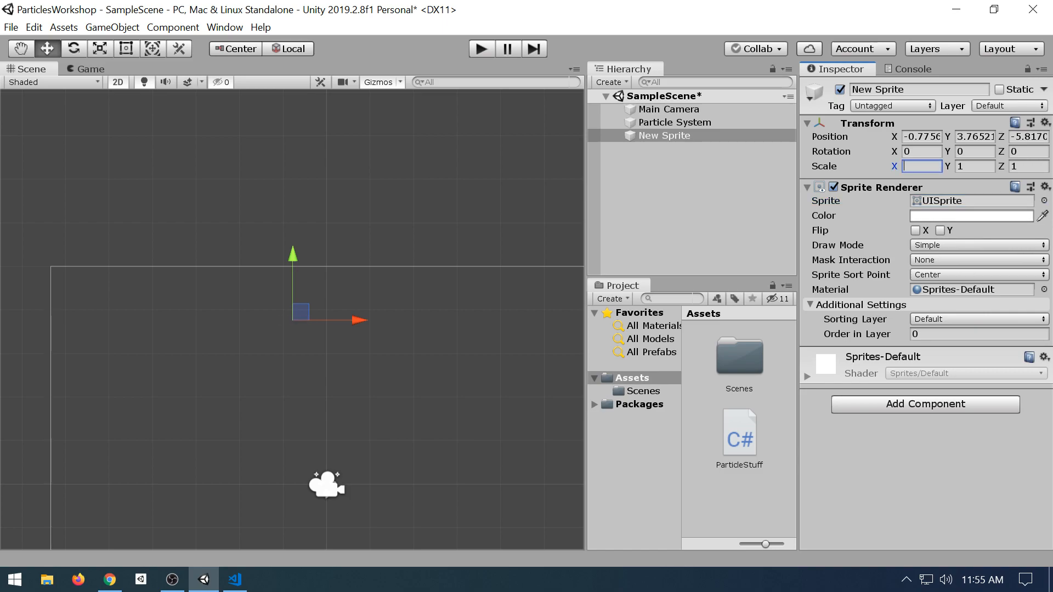
type("3")
type("30")
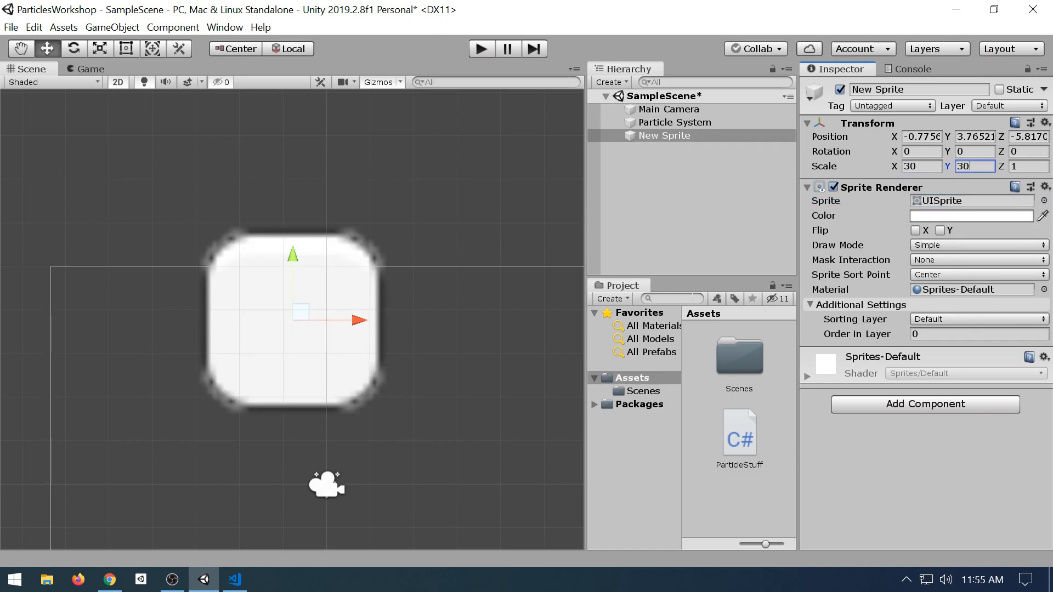
key("BackSpace")
key("BackSpace")
type("10")
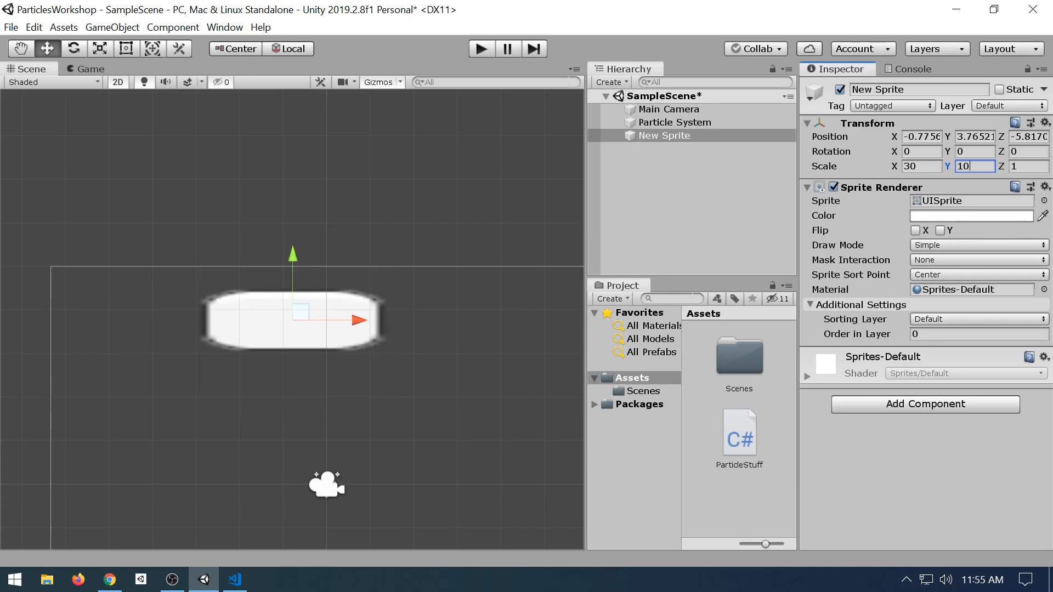
- Add a Box Collider 2D component to the new sprite
left_click(969, 408)
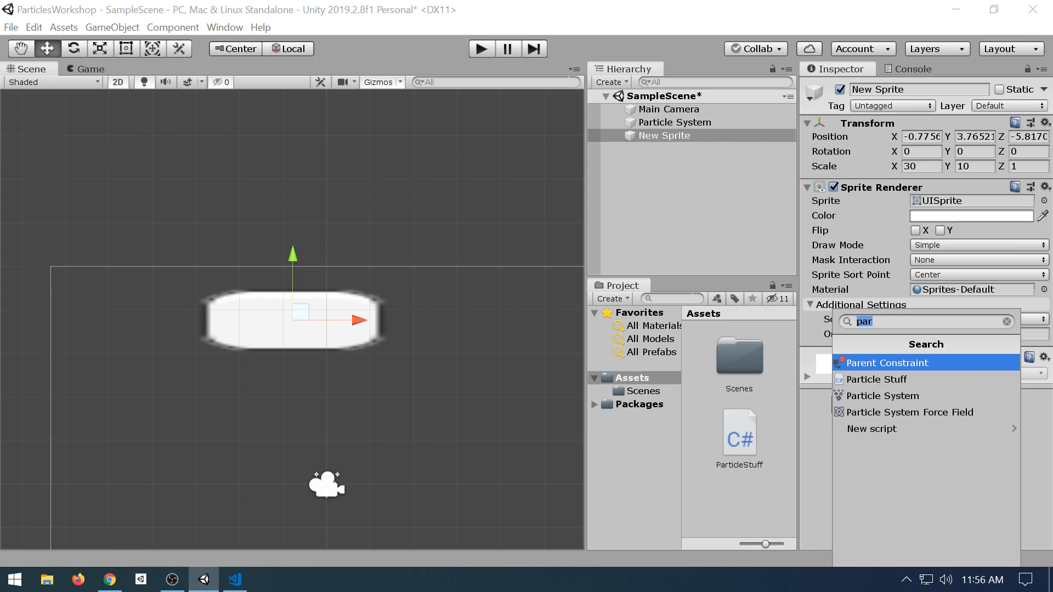
type("bo")
left_click(948, 379)
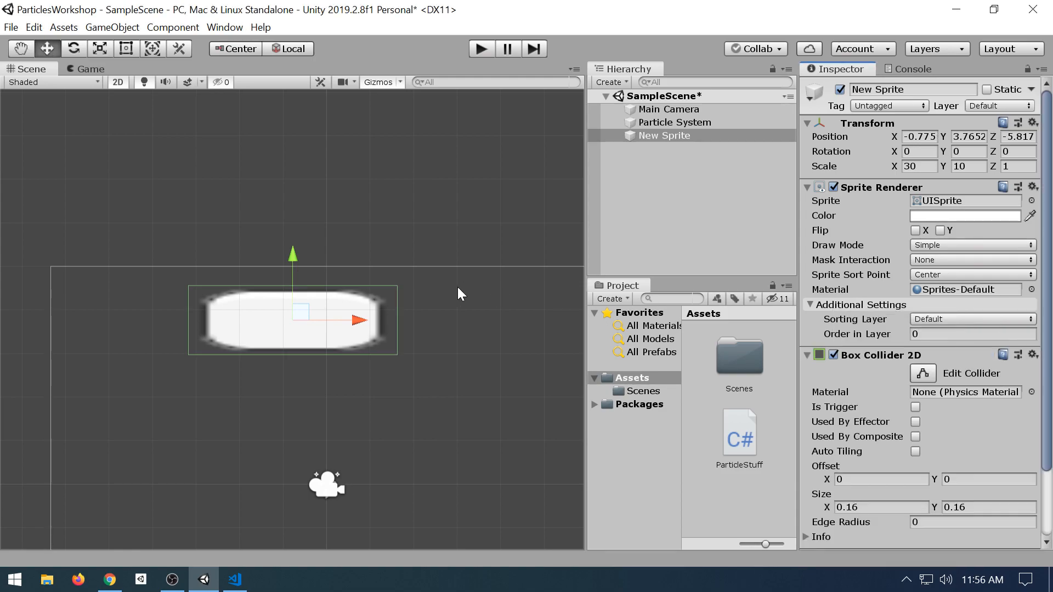
- Place the sprite at about X 3.01, Y 4.74 beside the emitter cone and rotate it to about -26.37° in Z
left_click_drag(308, 313, 457, 298)
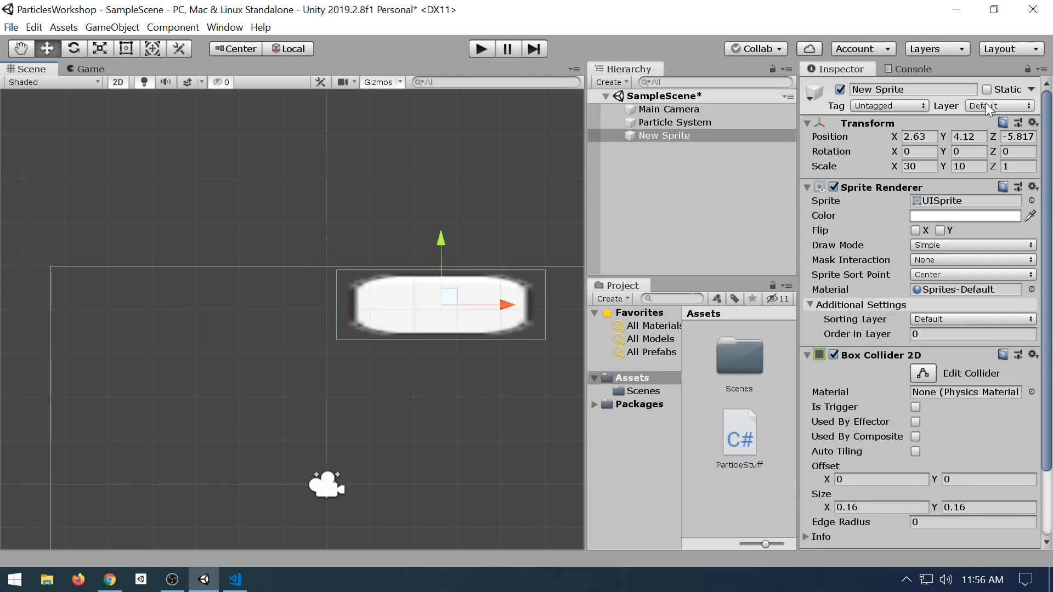
left_click_drag(944, 151, 972, 156)
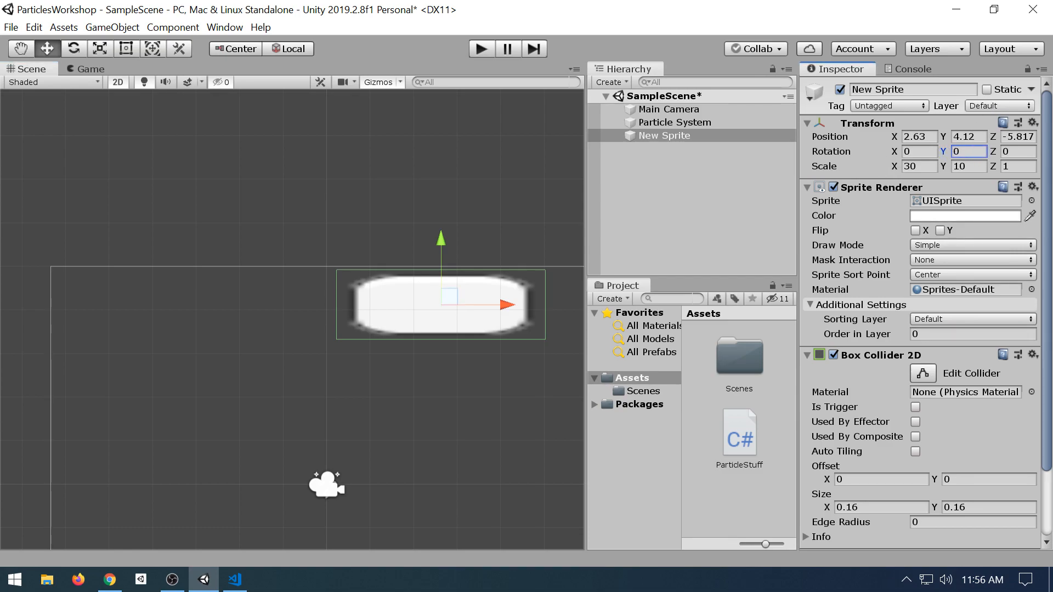
left_click_drag(993, 155, 476, 277)
- Set the Particle System's Collision module mode to 2D
left_click(676, 122)
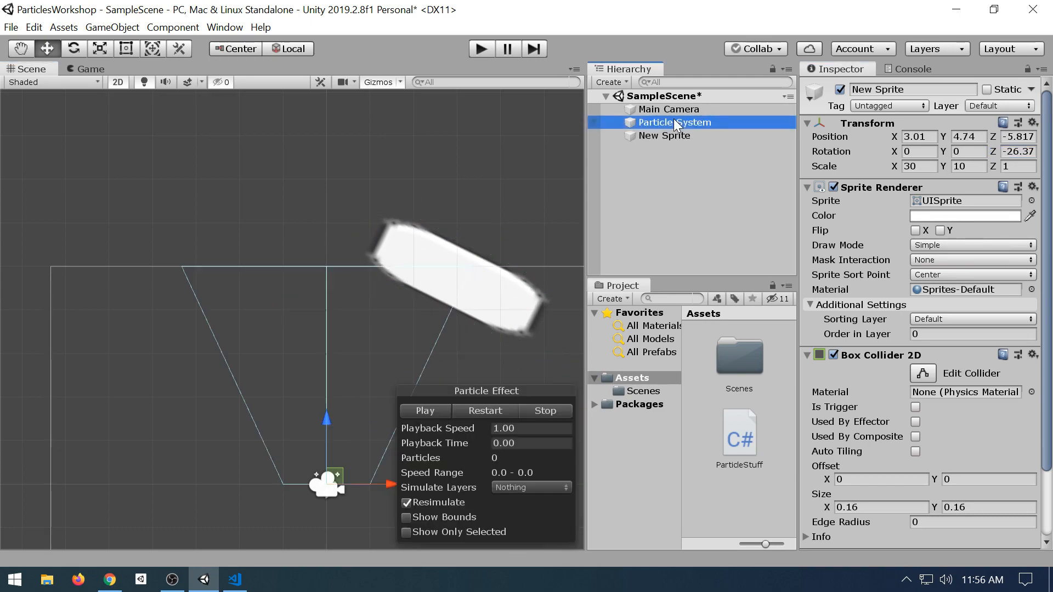
scroll(1005, 250, "down", 10)
scroll(987, 248, "down", 9)
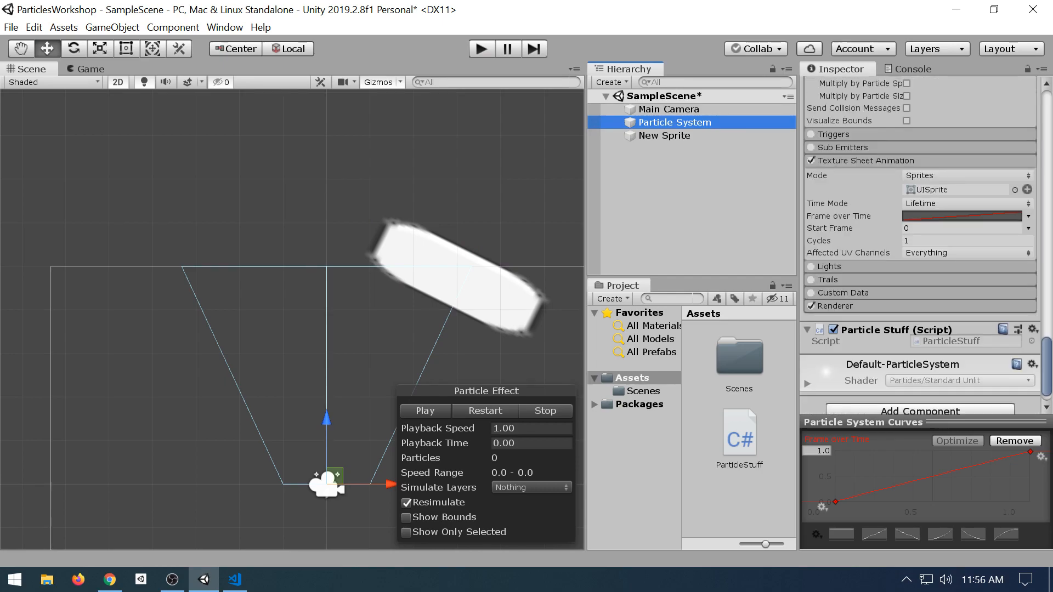
scroll(992, 260, "up", 5)
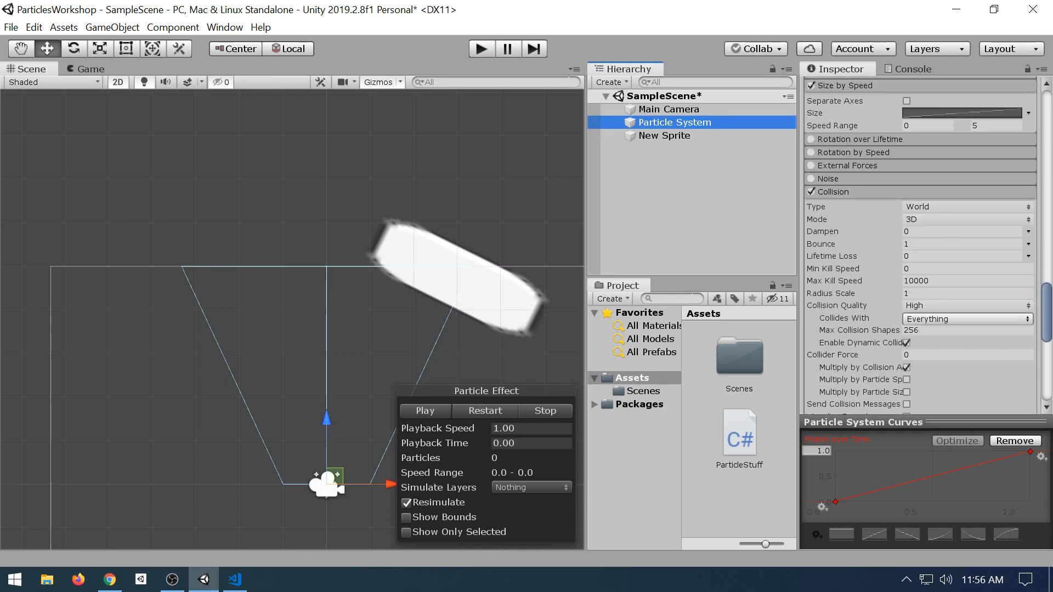
left_click(942, 217)
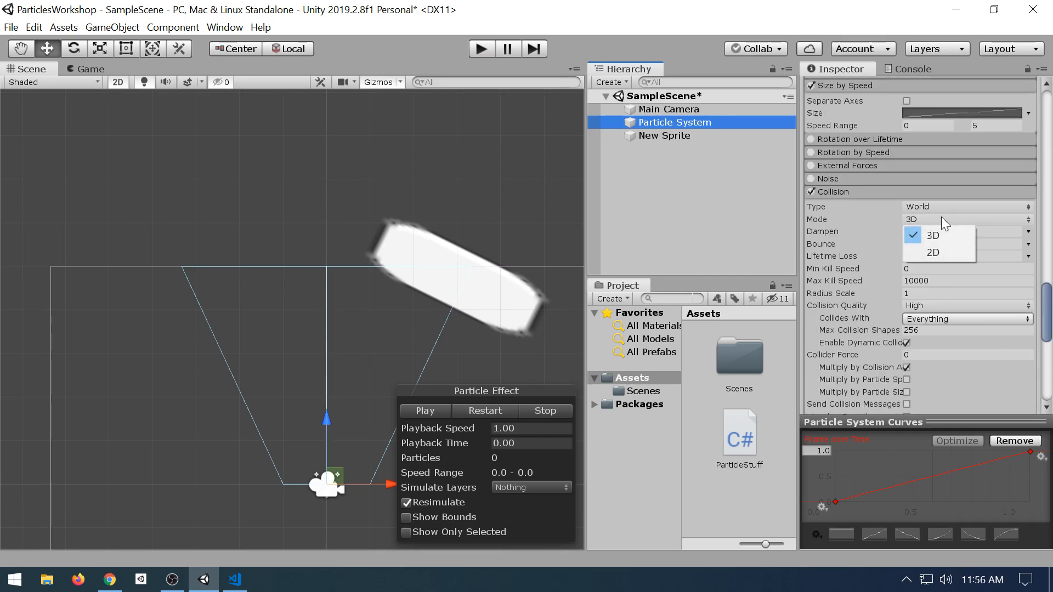
left_click(945, 252)
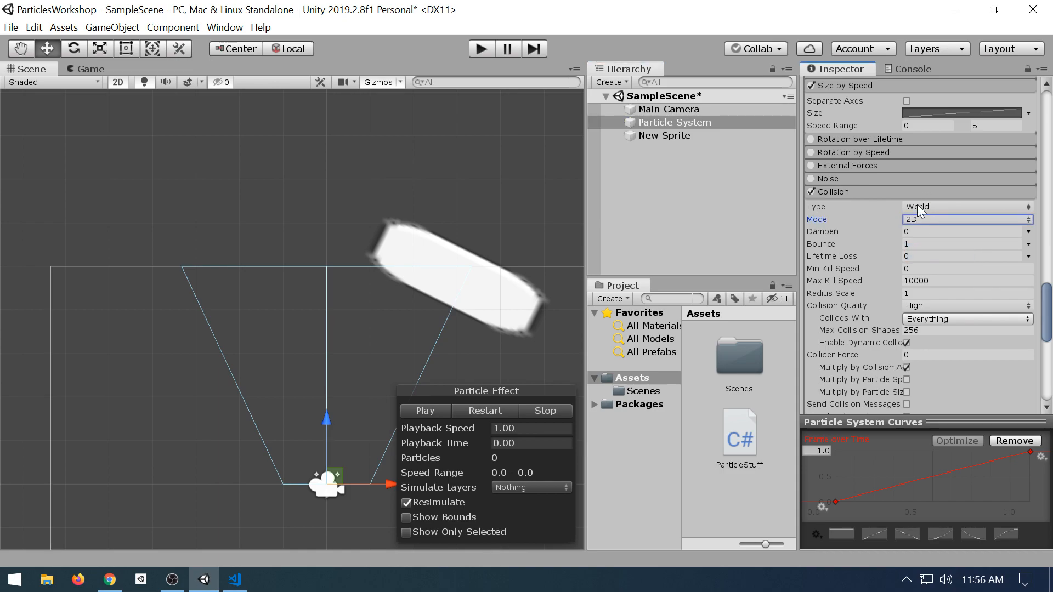
- Run the scene and move the sprite left into the particle stream in the Scene view to test collisions
left_click(480, 49)
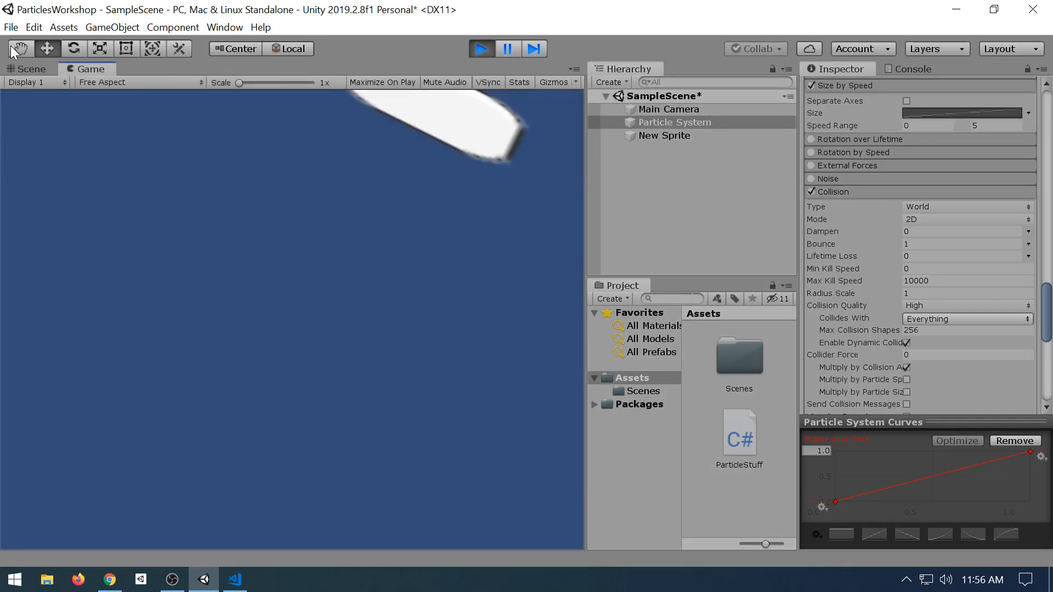
left_click(24, 66)
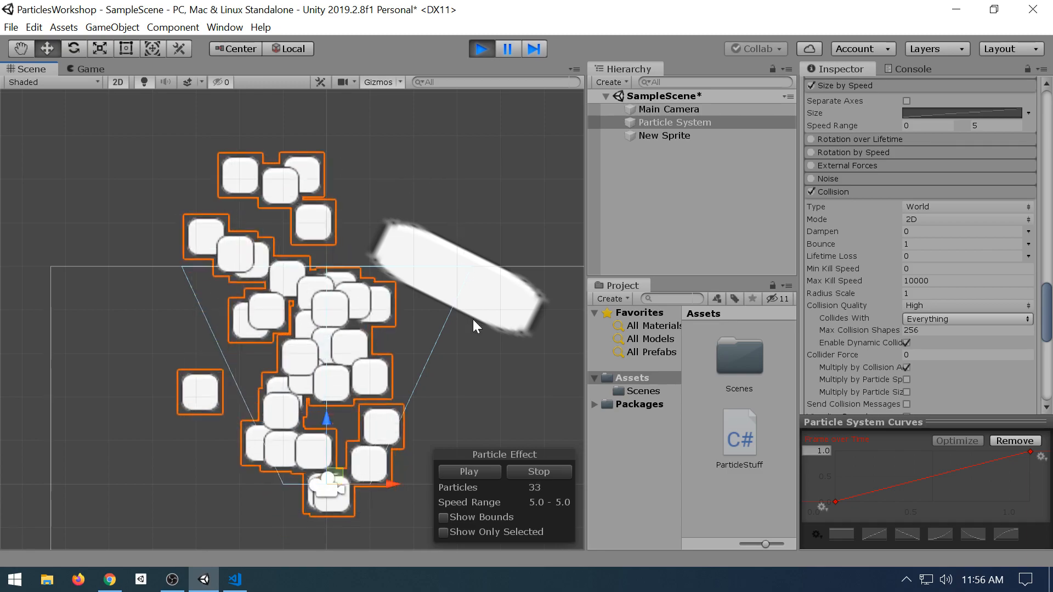
left_click(652, 135)
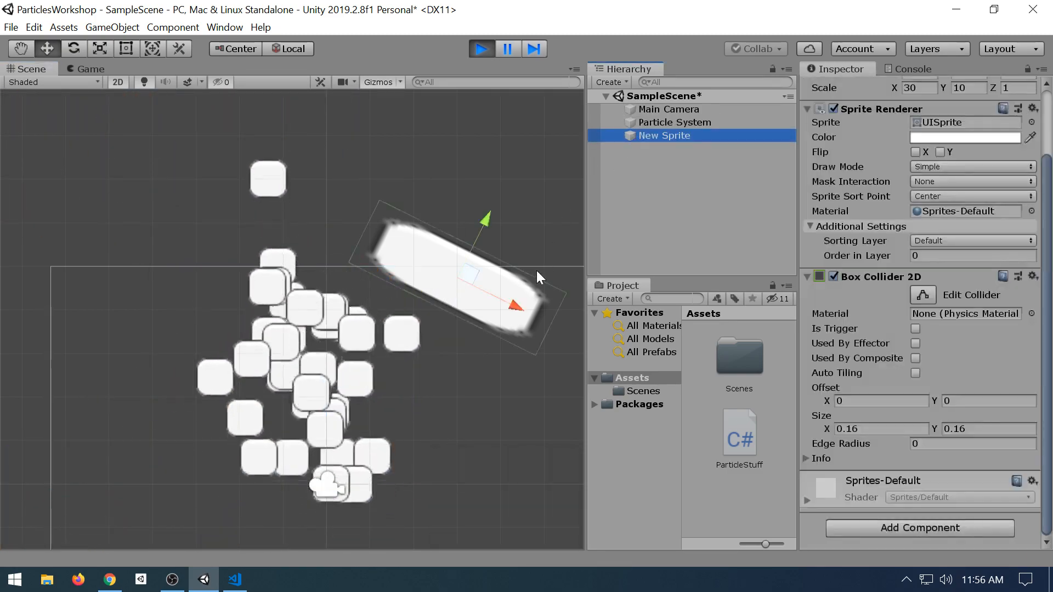
left_click_drag(458, 277, 387, 289)
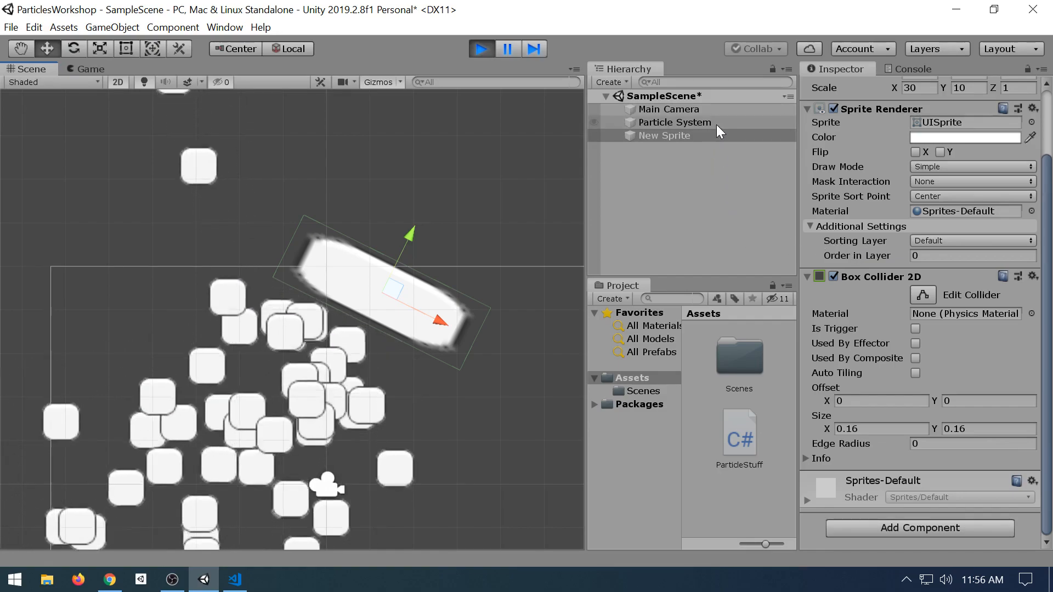
- Set the Radius Scale of the Particle System's Collision module to 0.5 while the scene is running
left_click(717, 124)
scroll(890, 262, "down", 15)
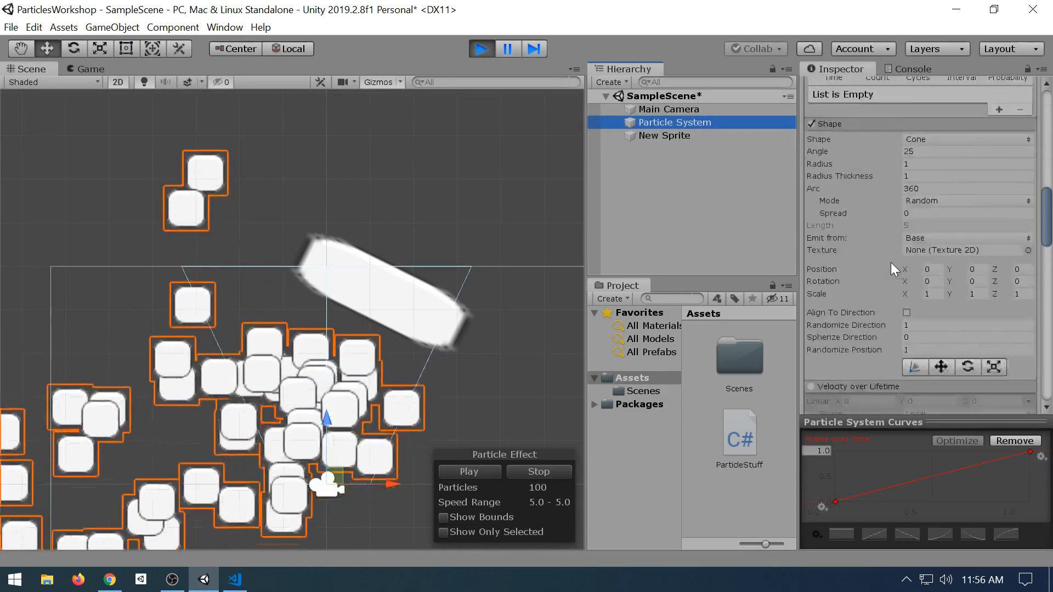
scroll(886, 264, "down", 6)
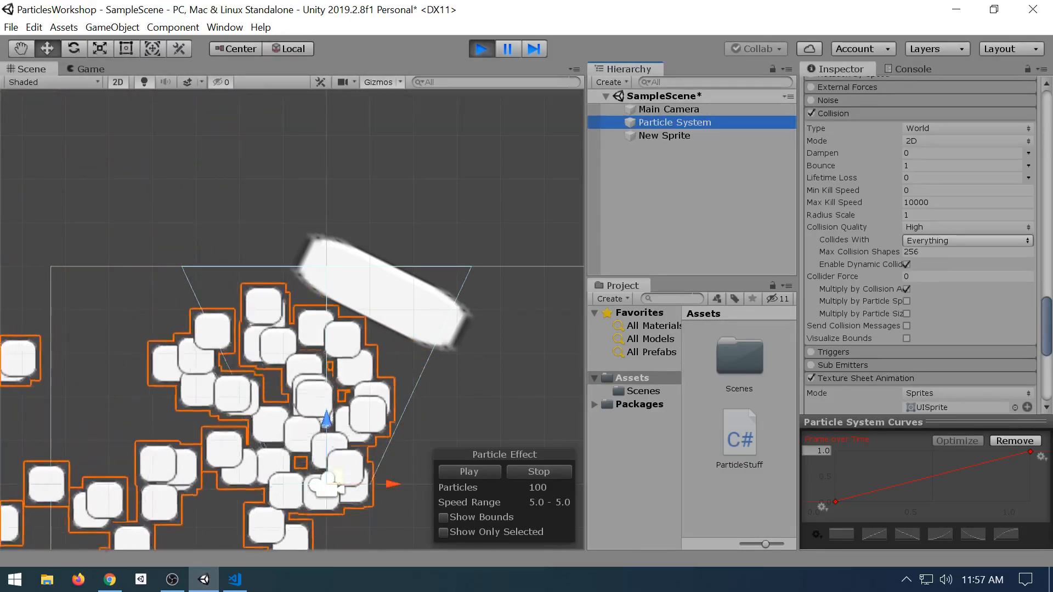
left_click(932, 215)
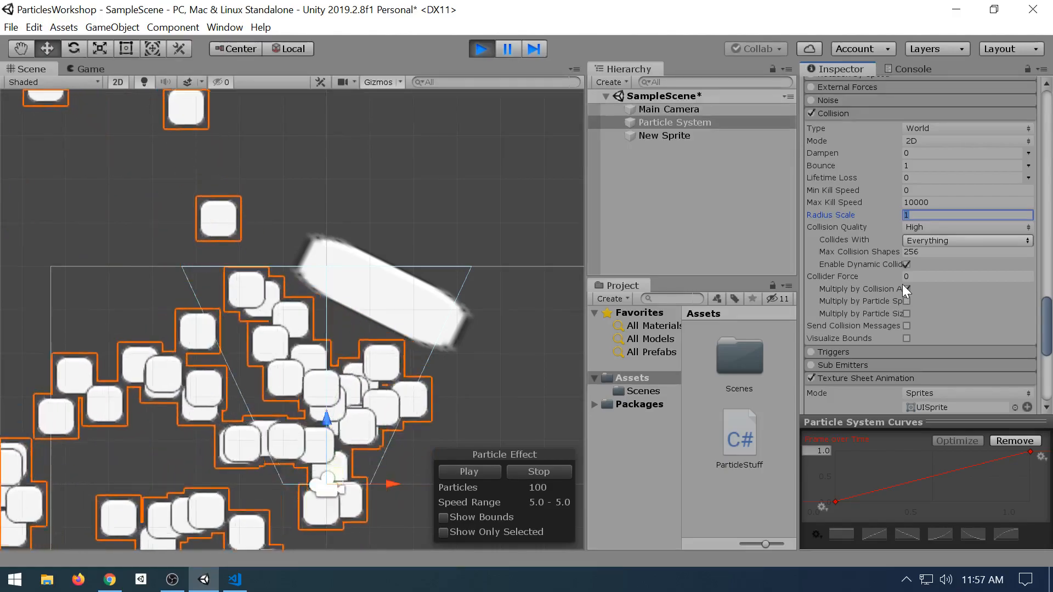
type("0.5")
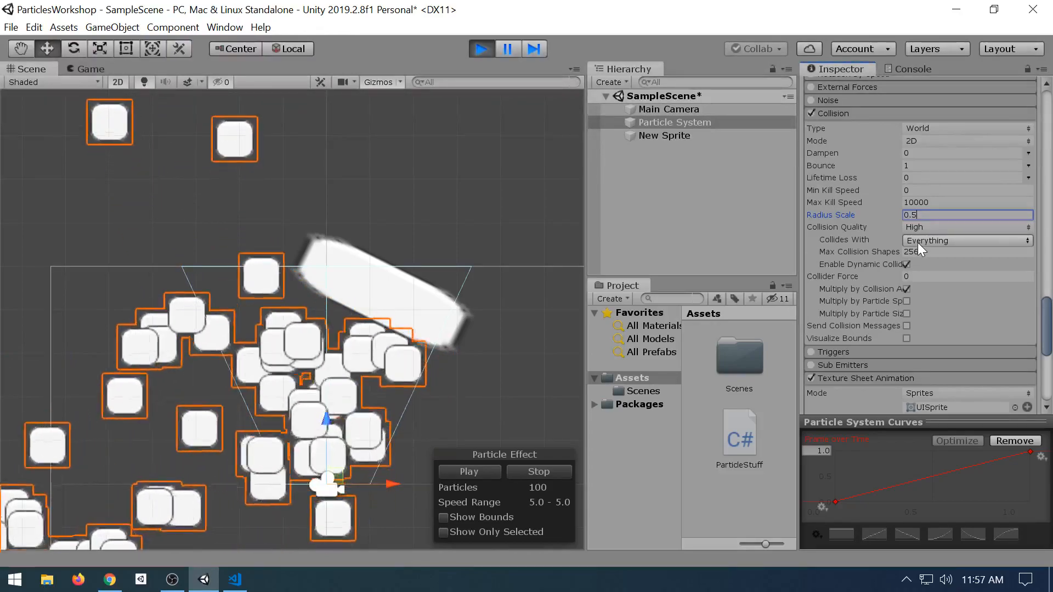
- Examine the layer choices for Collides With in the Collision module and the layer assigned to New Sprite
left_click(916, 242)
left_click(918, 242)
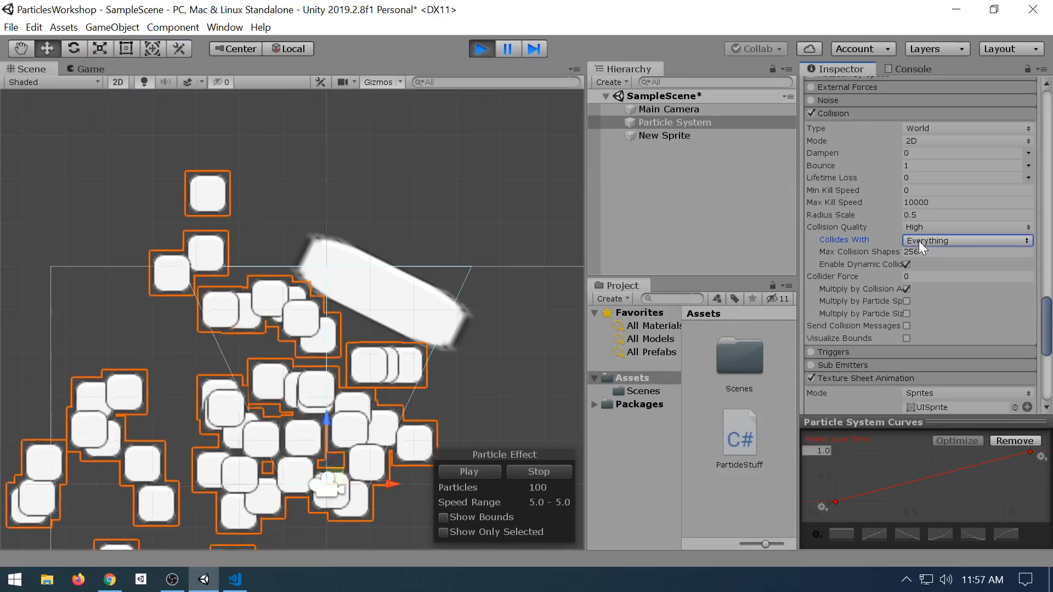
left_click(919, 241)
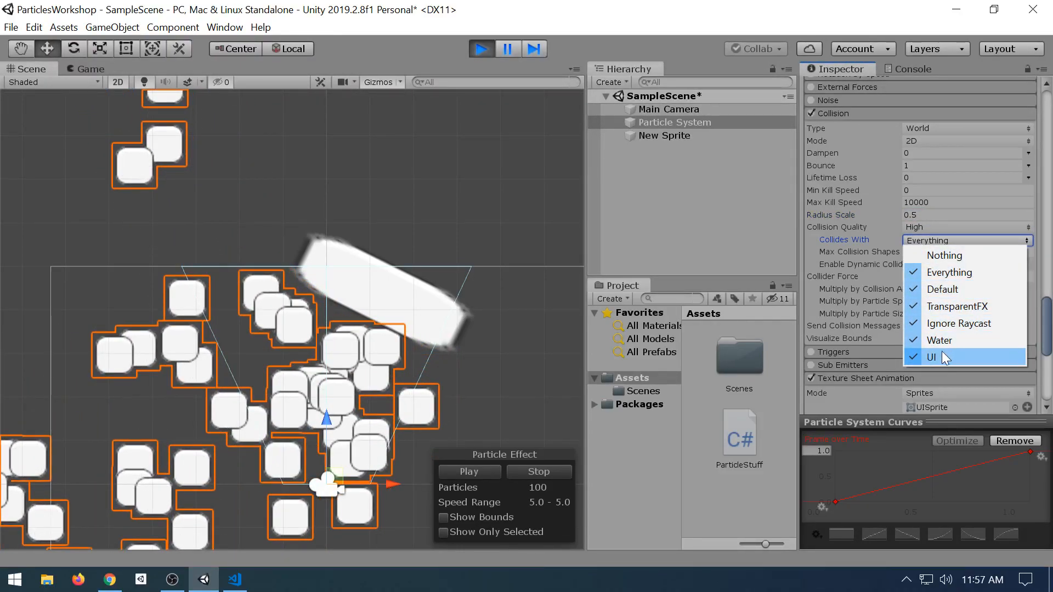
left_click(1041, 332)
left_click_drag(1041, 332, 1042, 285)
left_click(680, 135)
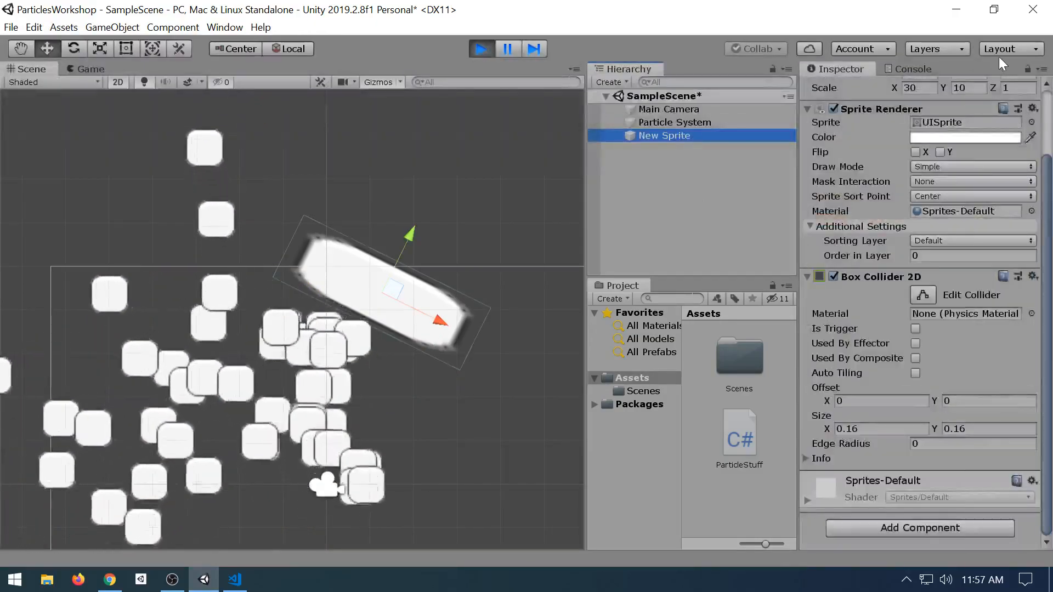
- Exclude the Default layer from Collides With in the Particle System's Collision module while the scene is running
left_click(729, 123)
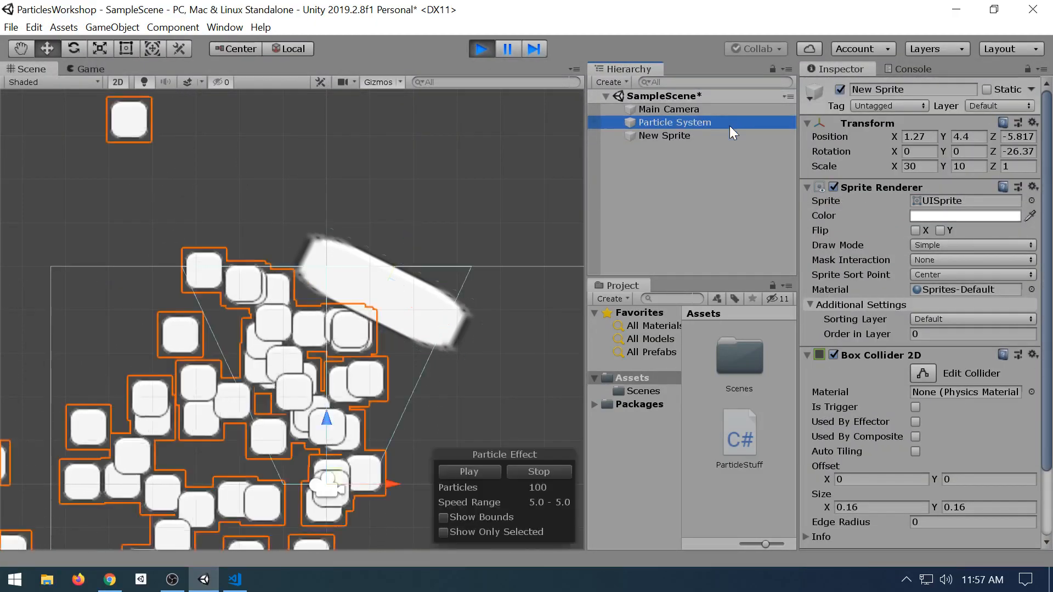
scroll(1008, 321, "down", 10)
scroll(998, 320, "down", 5)
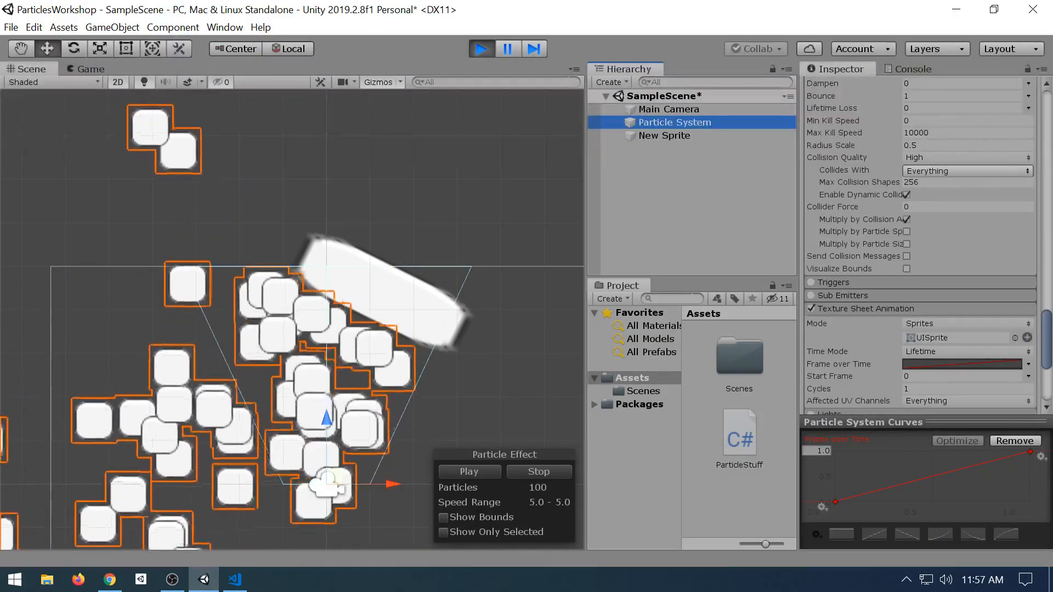
left_click(945, 171)
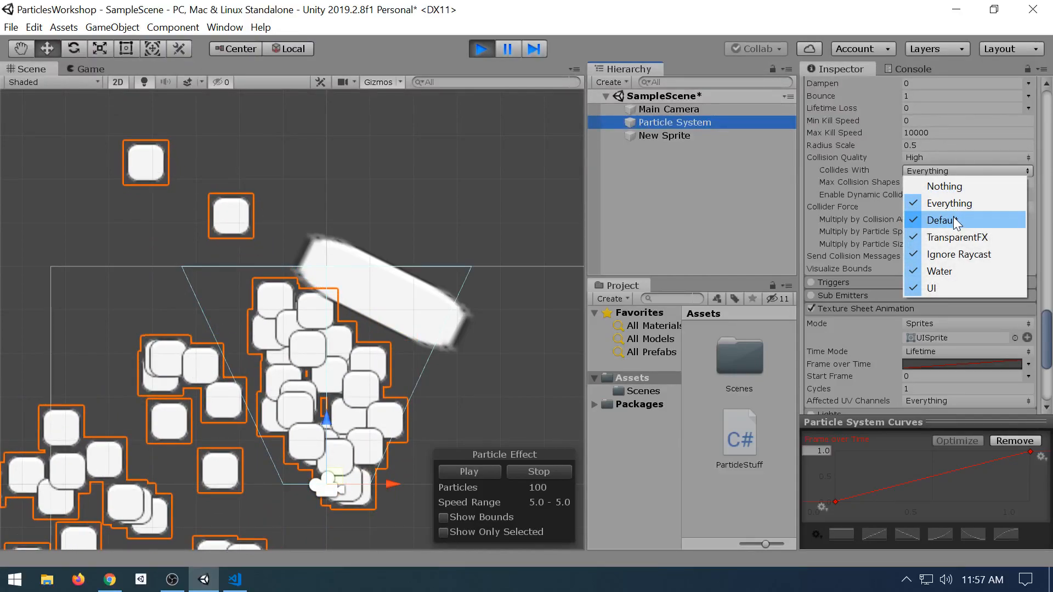
left_click(952, 220)
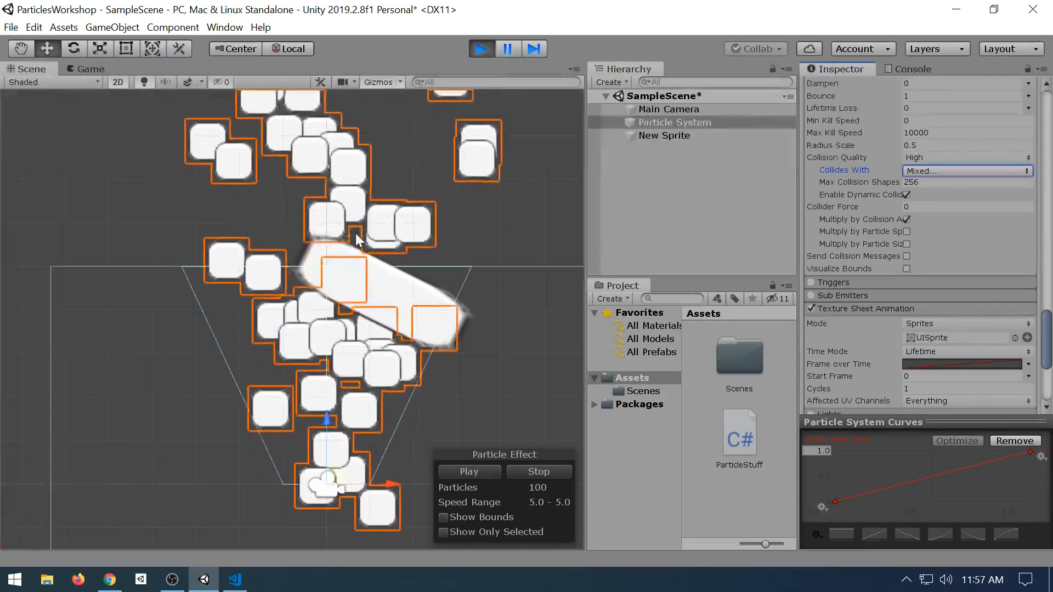
- Include the Default layer again in the Collision module's Collides With setting and stop running the scene
left_click(965, 170)
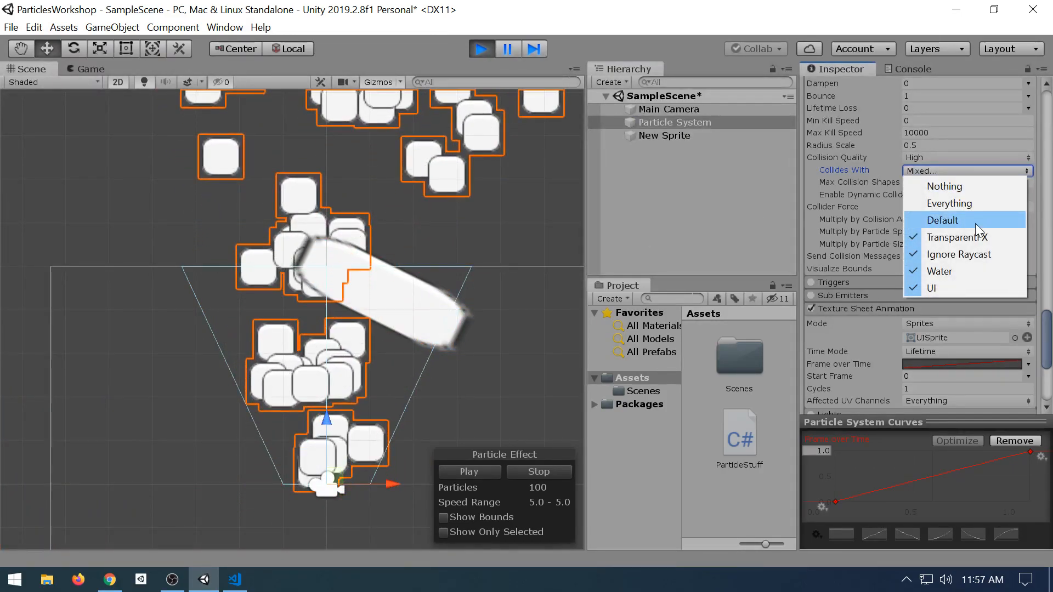
left_click(974, 221)
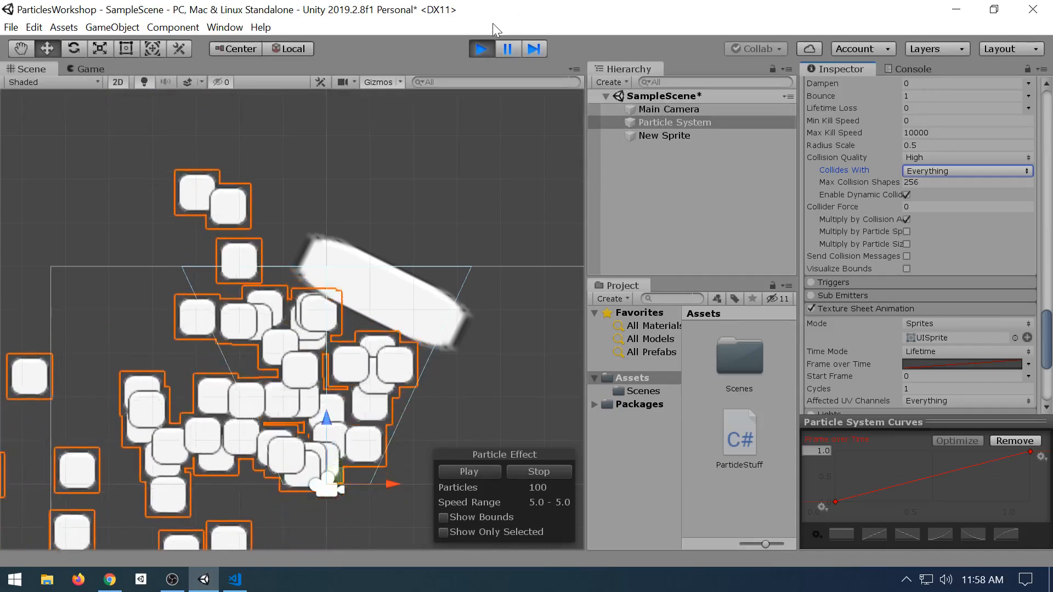
left_click(476, 53)
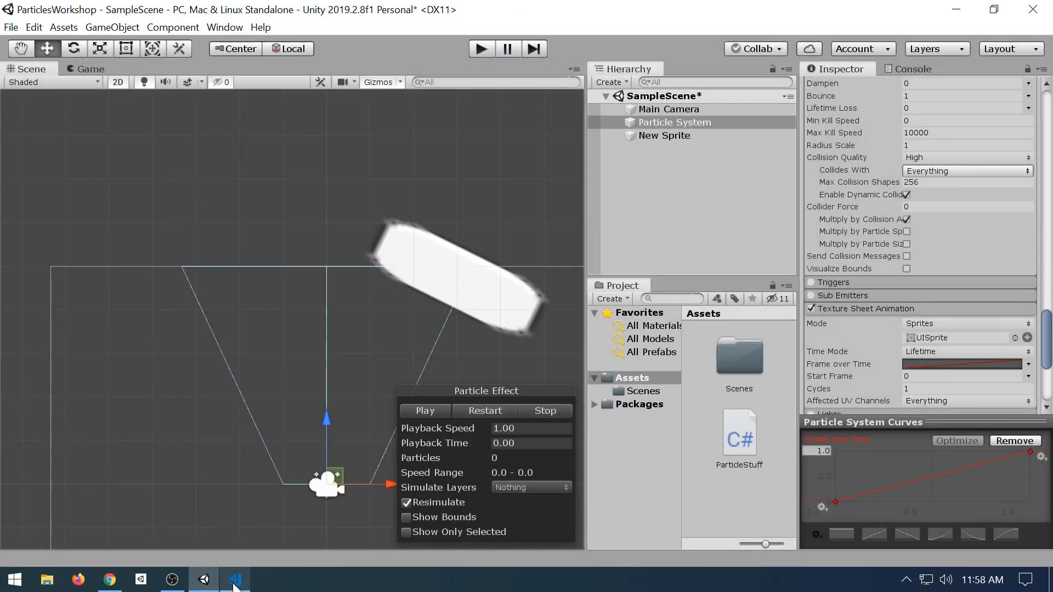
- Look over the Effects object types that can be created in the scene hierarchy, and leave nothing selected
mouse_move(188, 579)
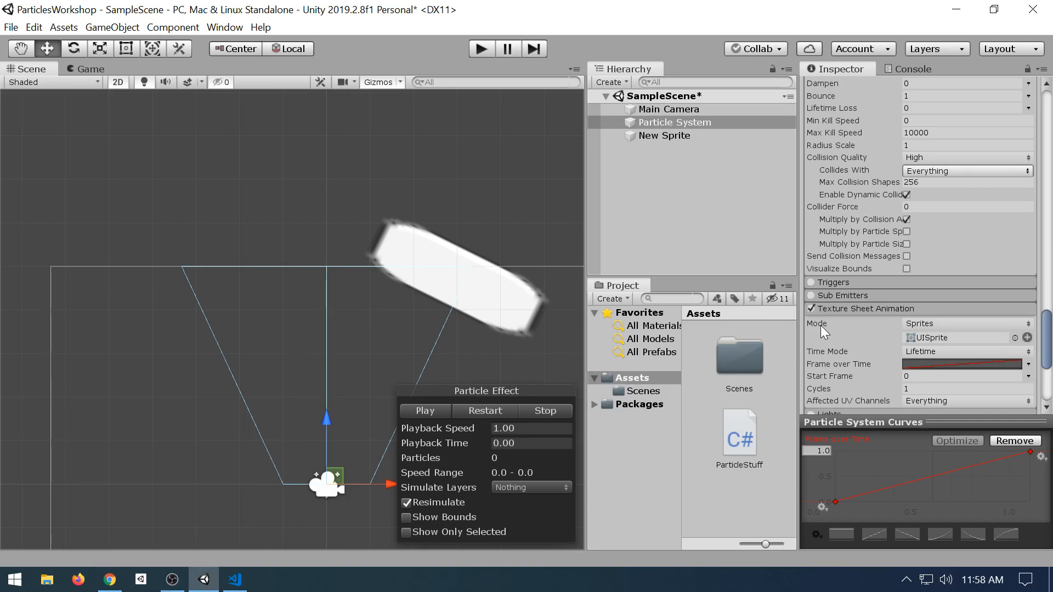
right_click(658, 202)
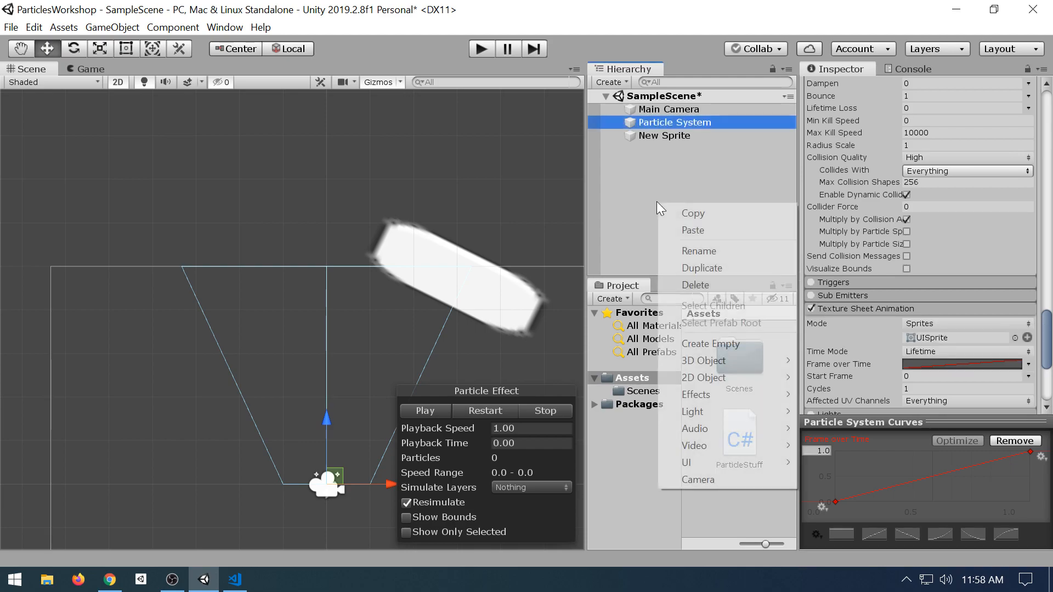
mouse_move(758, 396)
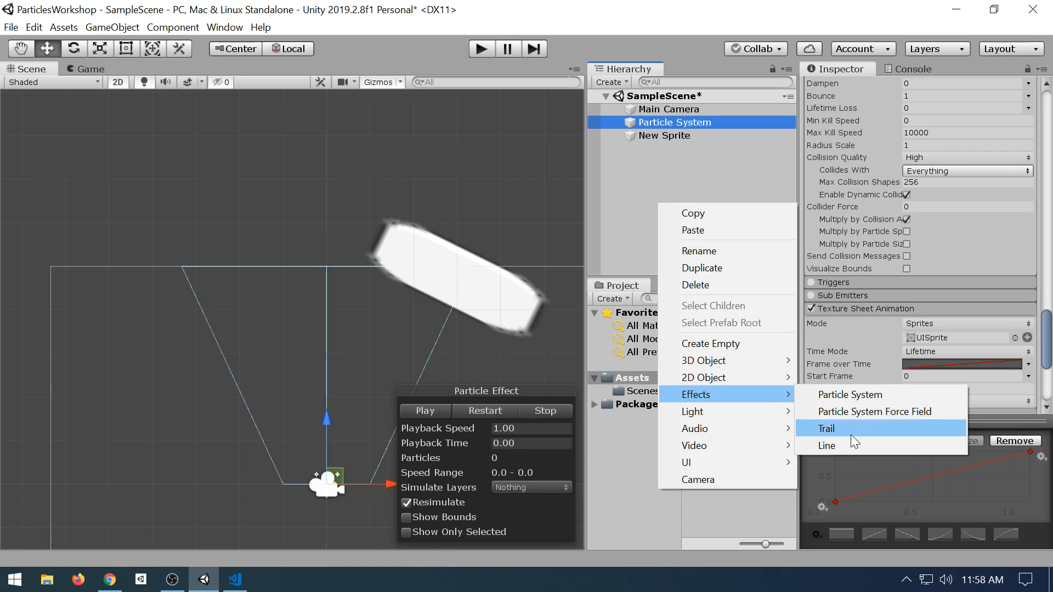
left_click(713, 170)
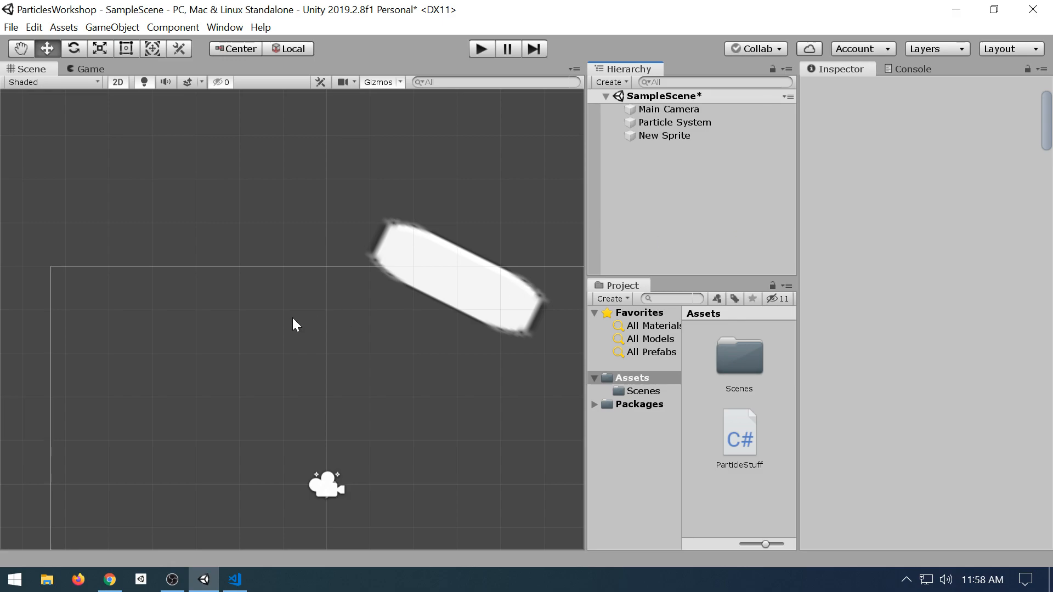
- Switch to OBS to reach its streaming and recording controls
left_click(172, 579)
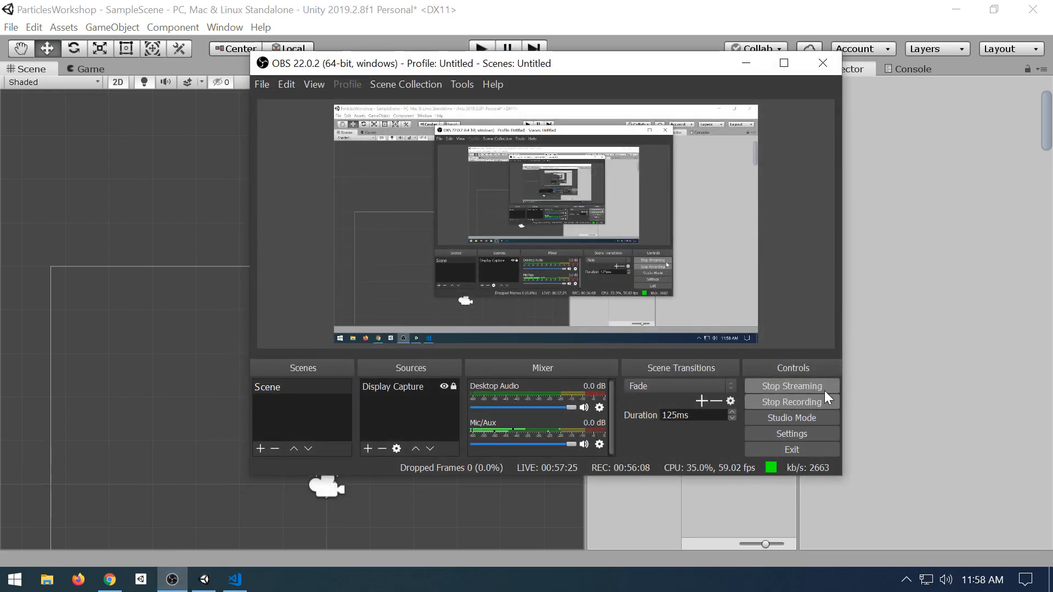